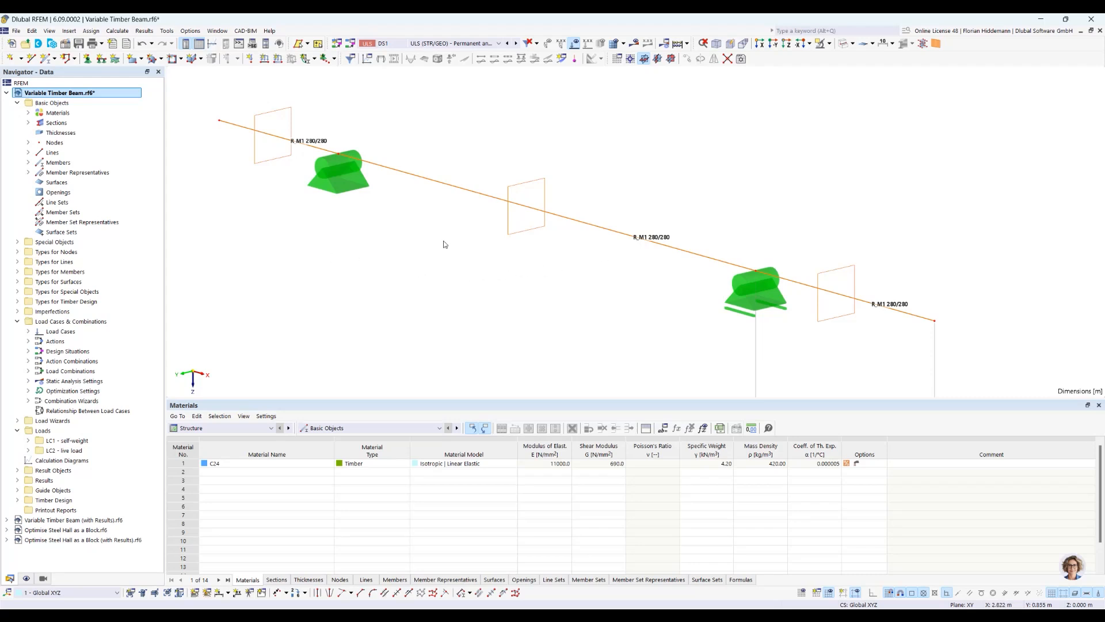
Open the middle member between the two supports for editing and show its section settings
ctrl+middle_drag(452, 250, 519, 235)
scroll(460, 249, down, 2)
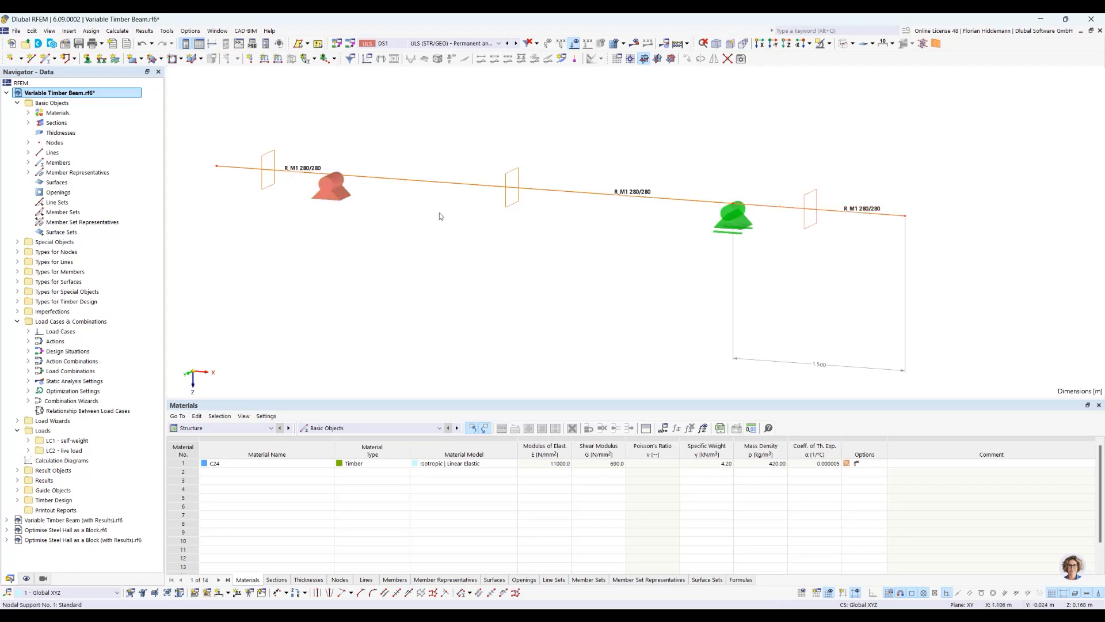
right_click(608, 198)
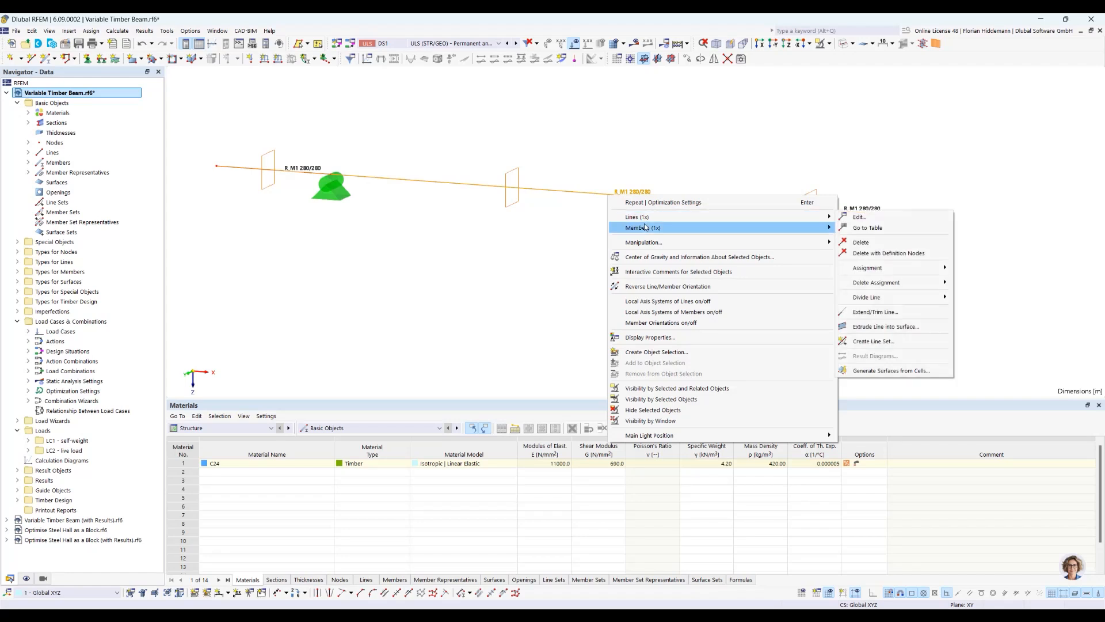
mouse_move(805, 228)
click(918, 232)
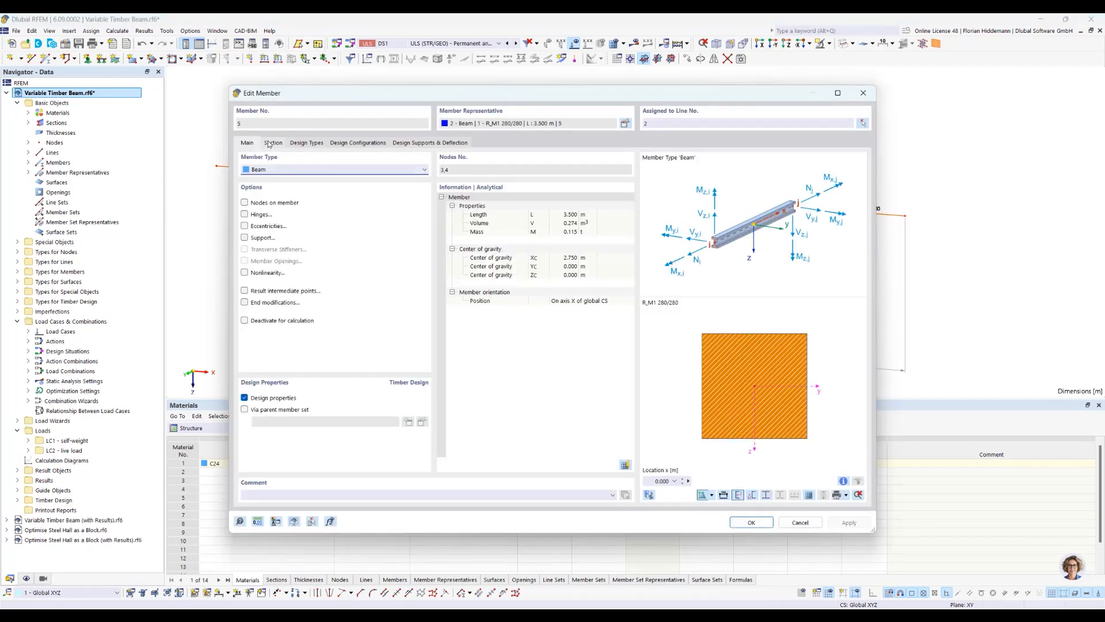
click(271, 143)
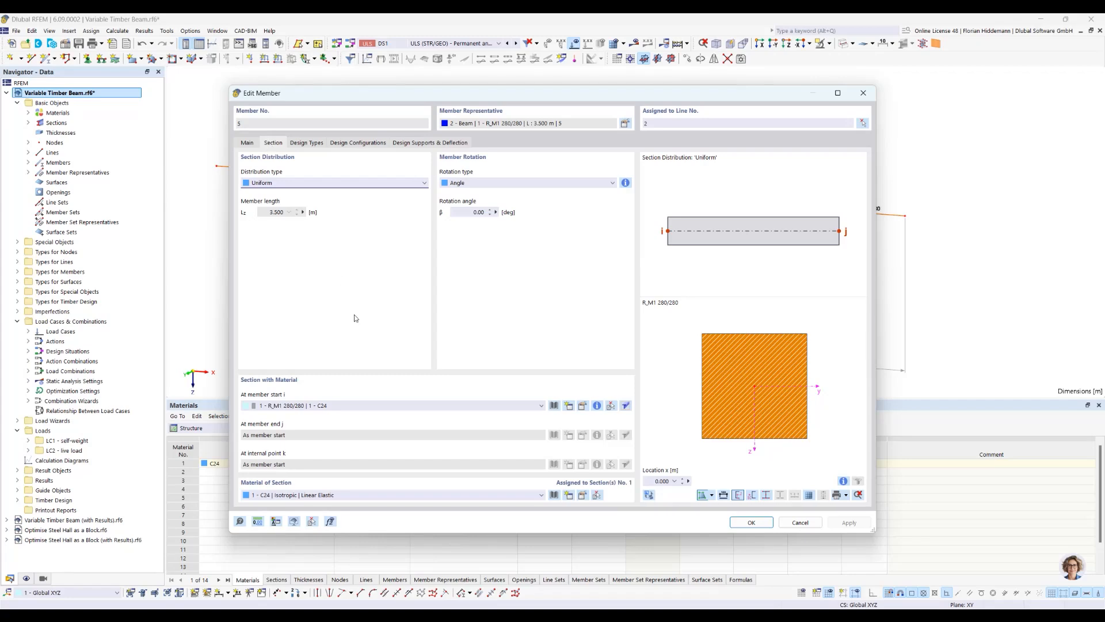
Inspect the parametric width and height of the member's start section and their formula links, closing the section and member without changes
click(583, 406)
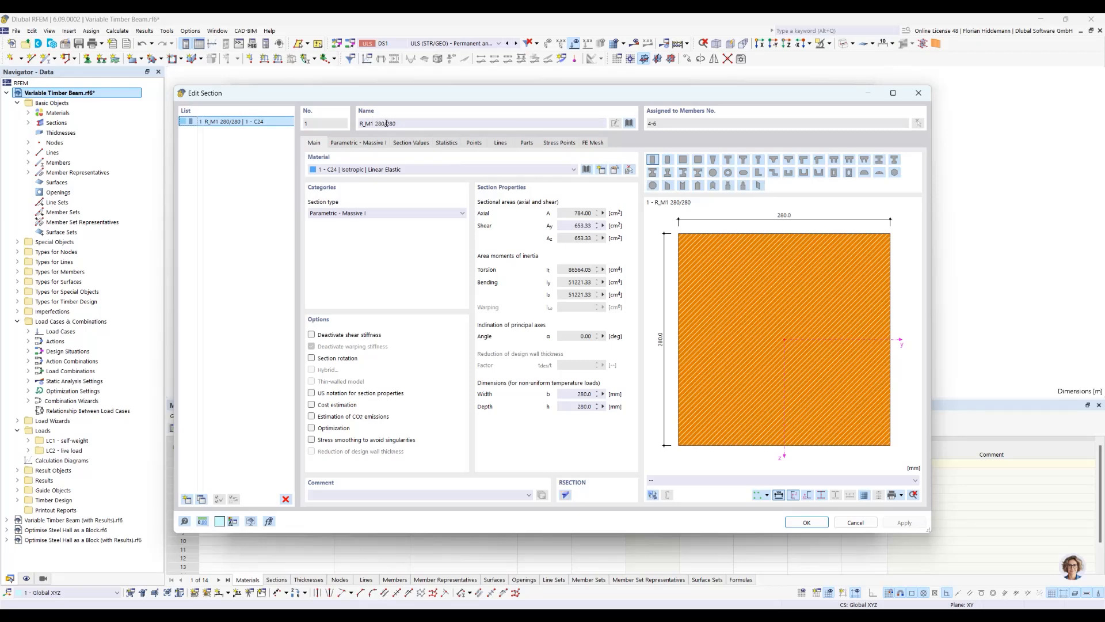
click(350, 143)
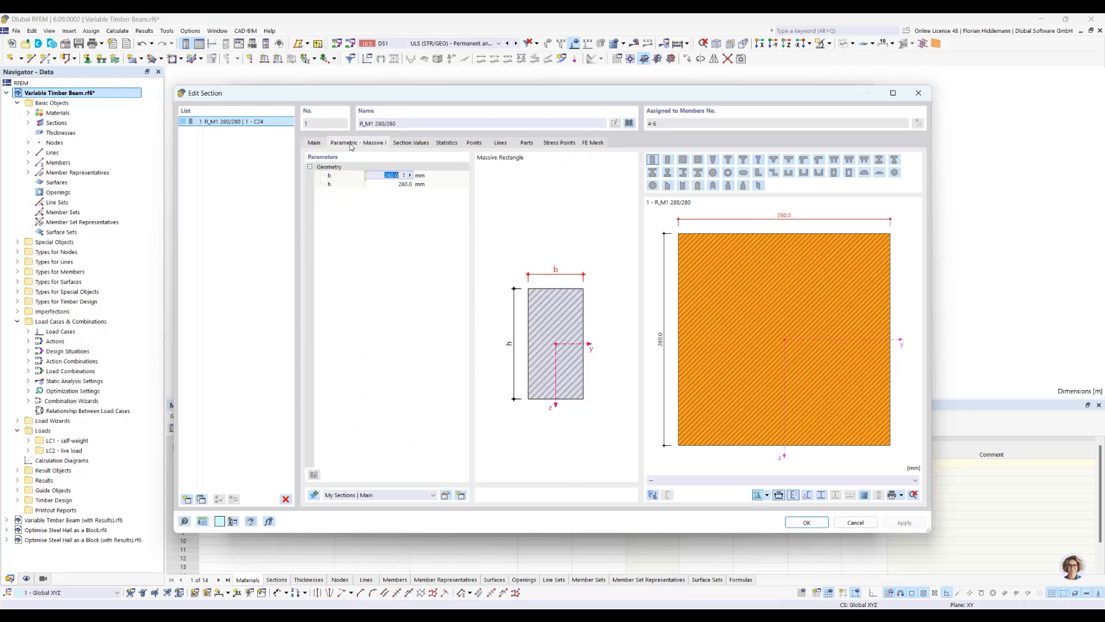
click(411, 175)
click(408, 263)
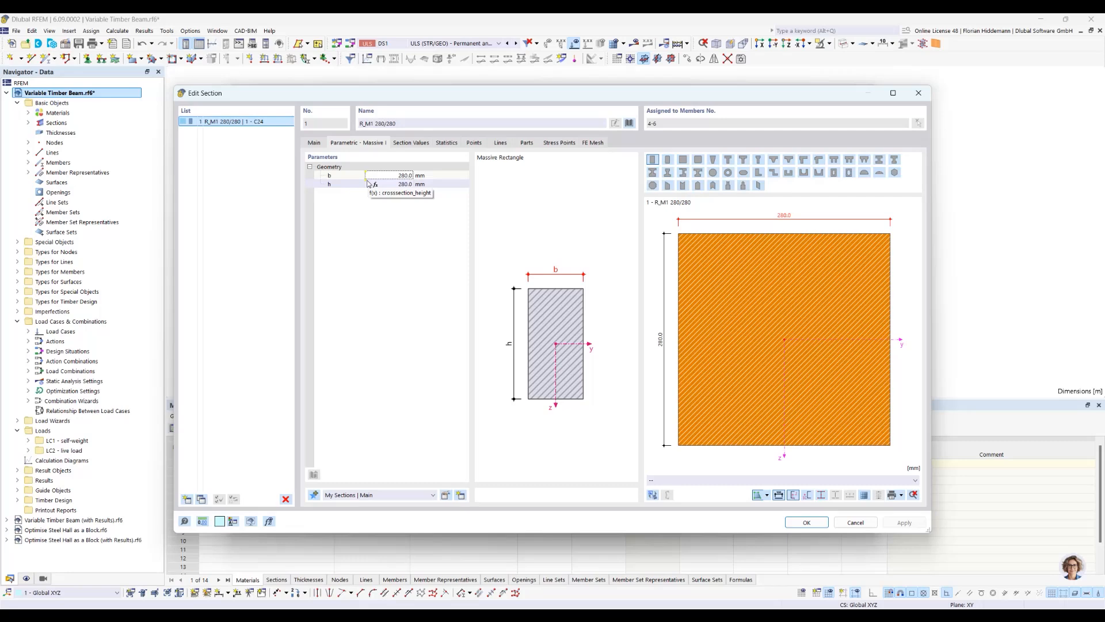
click(853, 522)
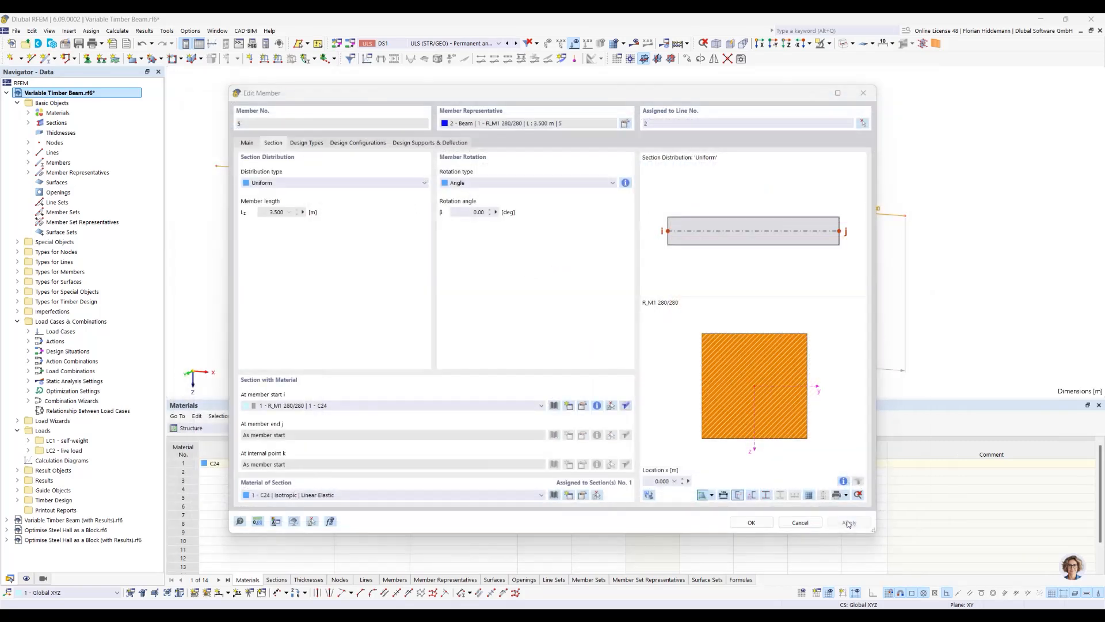
click(816, 525)
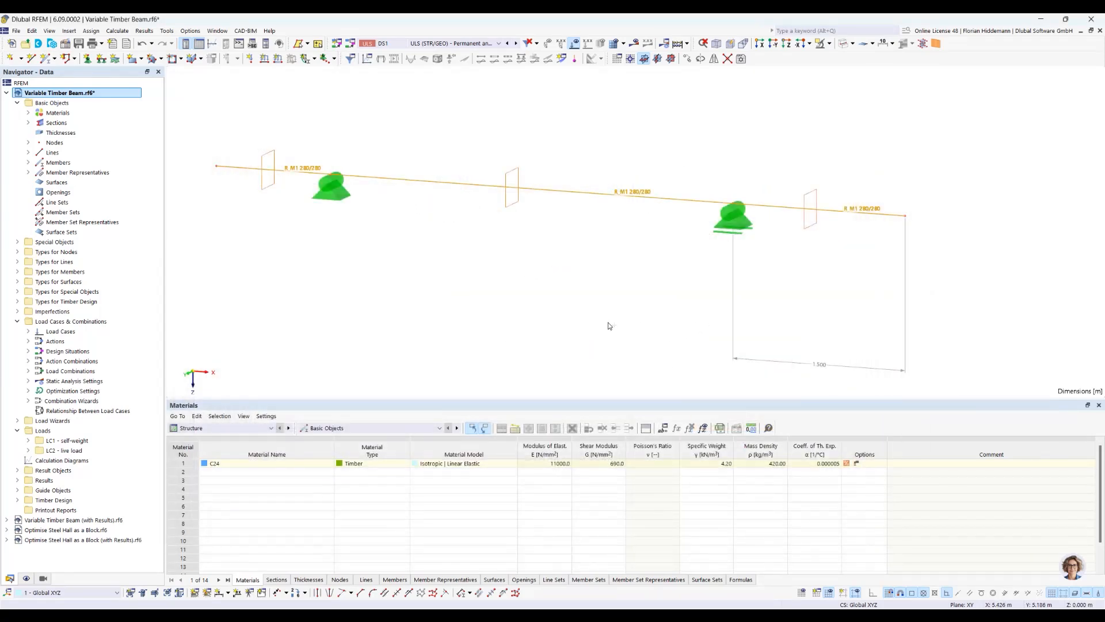
View the beam from the front and open the global parameters, widening the Name column to read the full names
ctrl+middle_drag(627, 314, 652, 289)
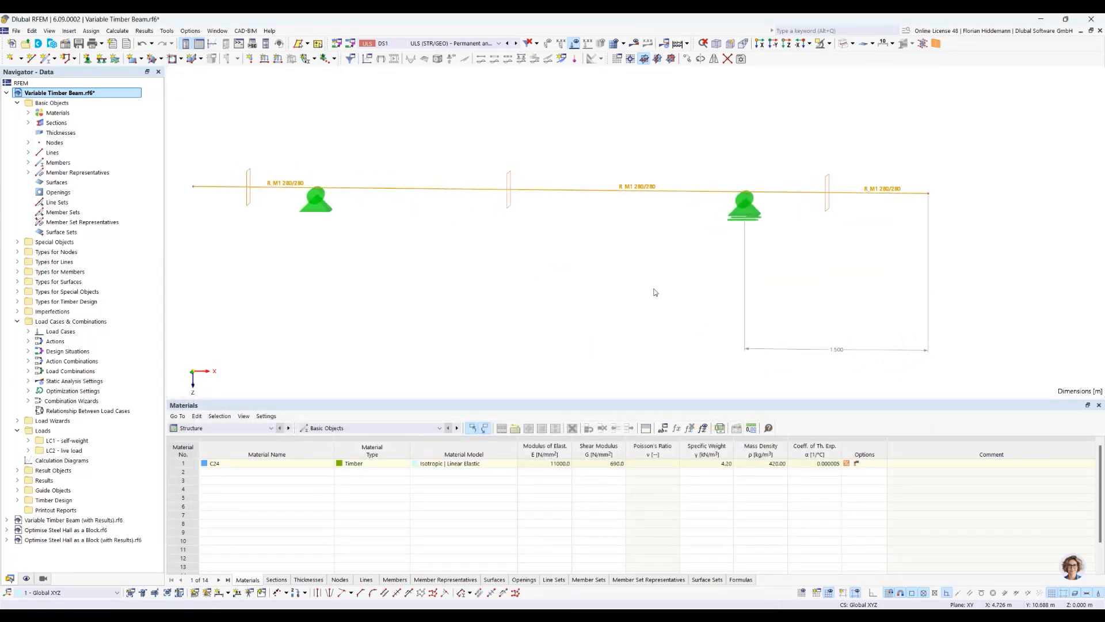
click(777, 43)
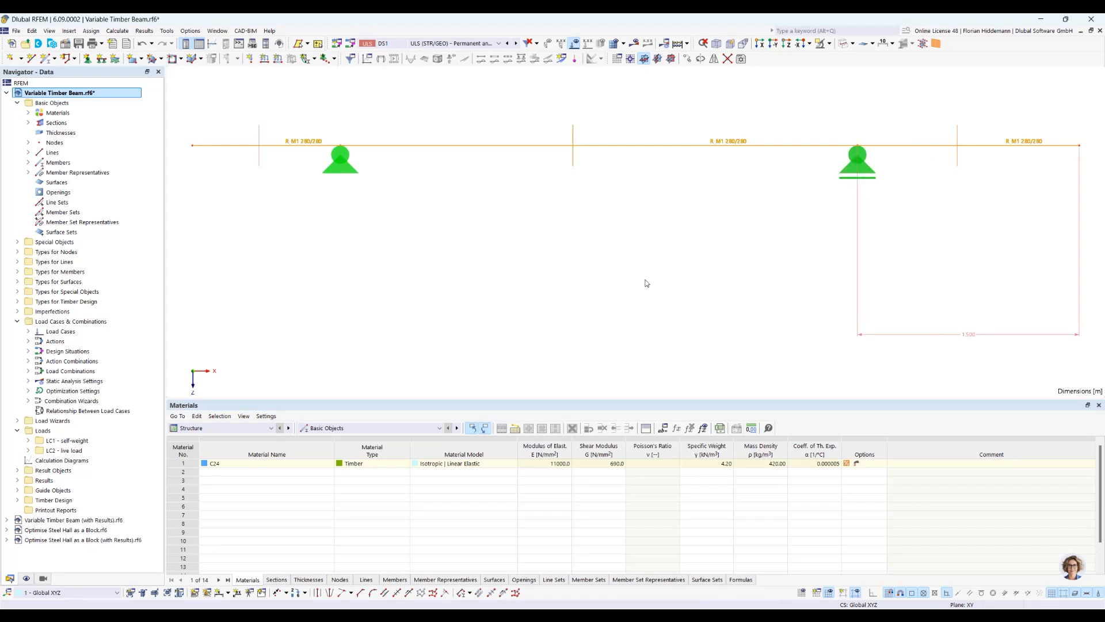
click(32, 30)
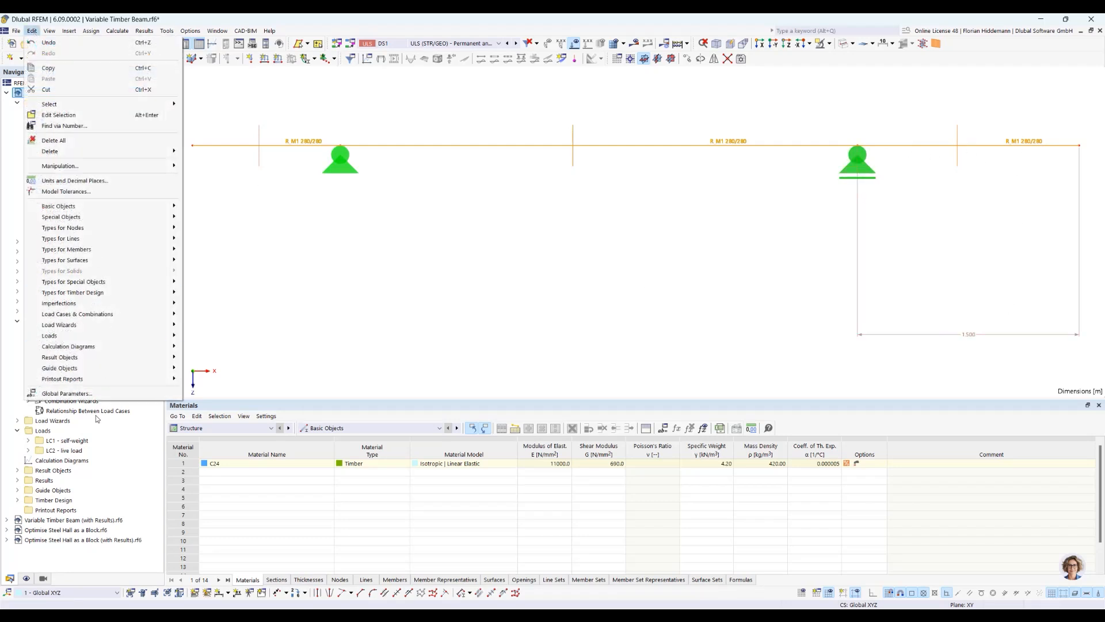
click(99, 398)
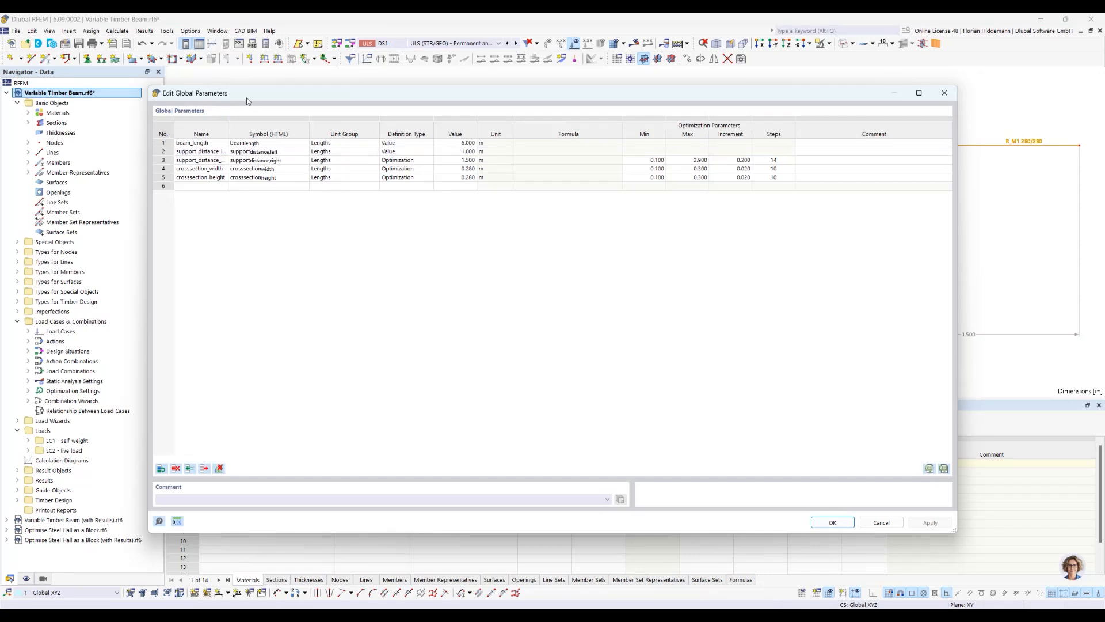
drag(247, 98, 291, 109)
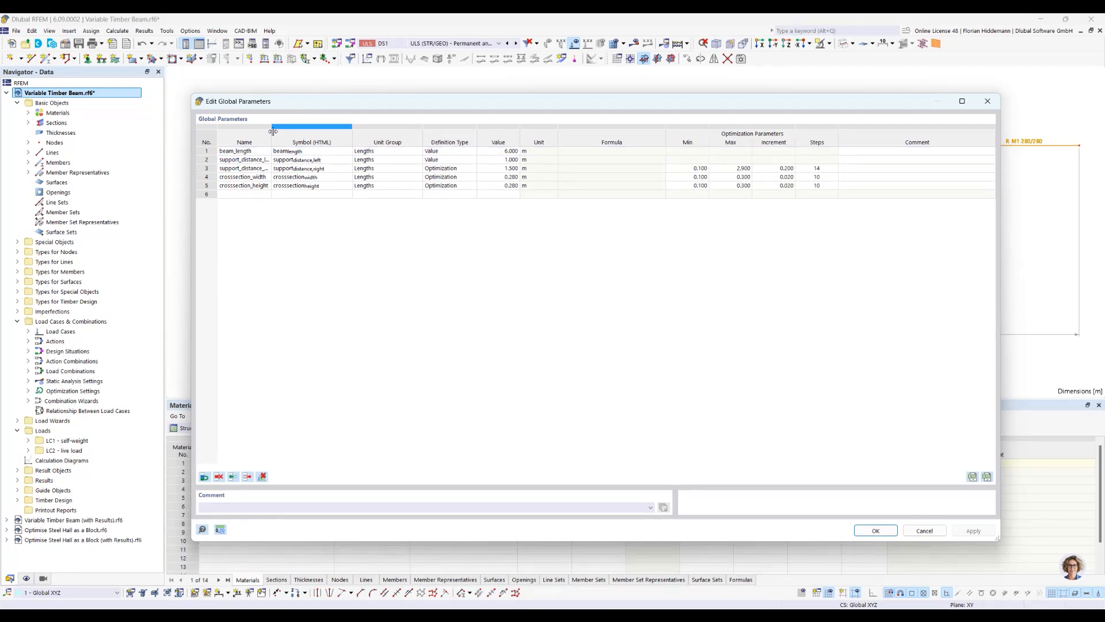
drag(272, 131, 292, 131)
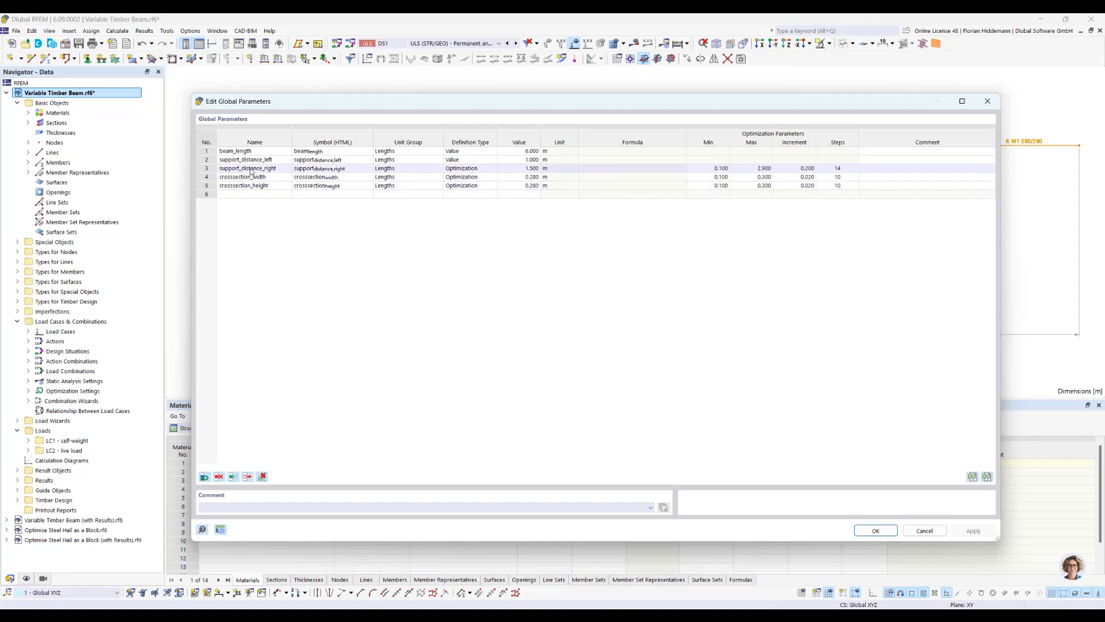
Compare the global parameters and their optimization ranges with the beam and its supports, closing the parameter list without changes
drag(797, 104, 691, 149)
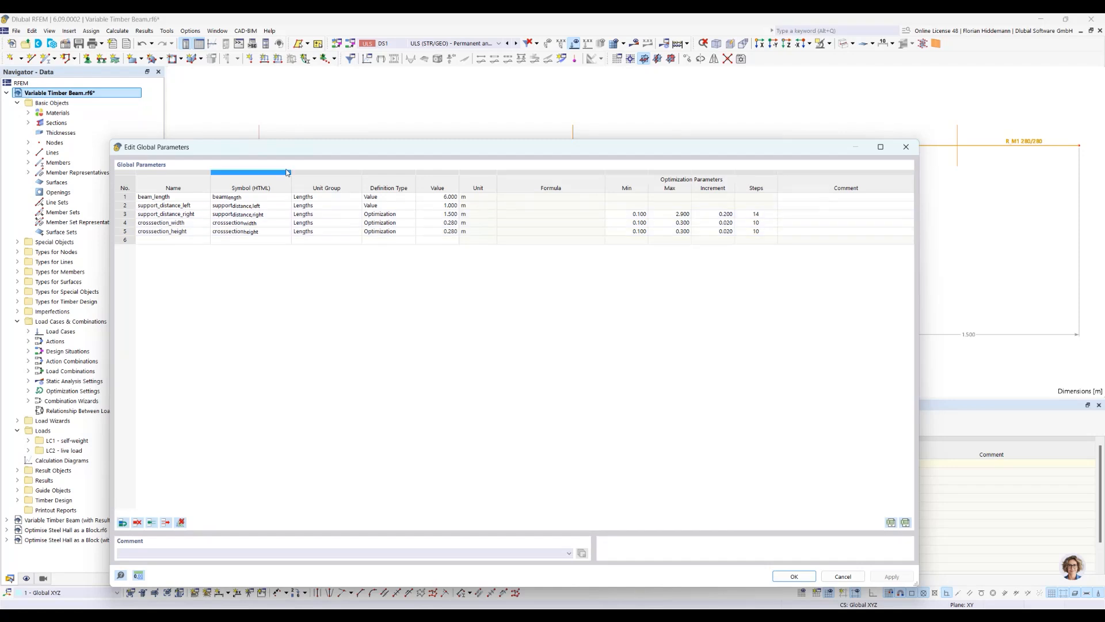
drag(296, 151, 190, 163)
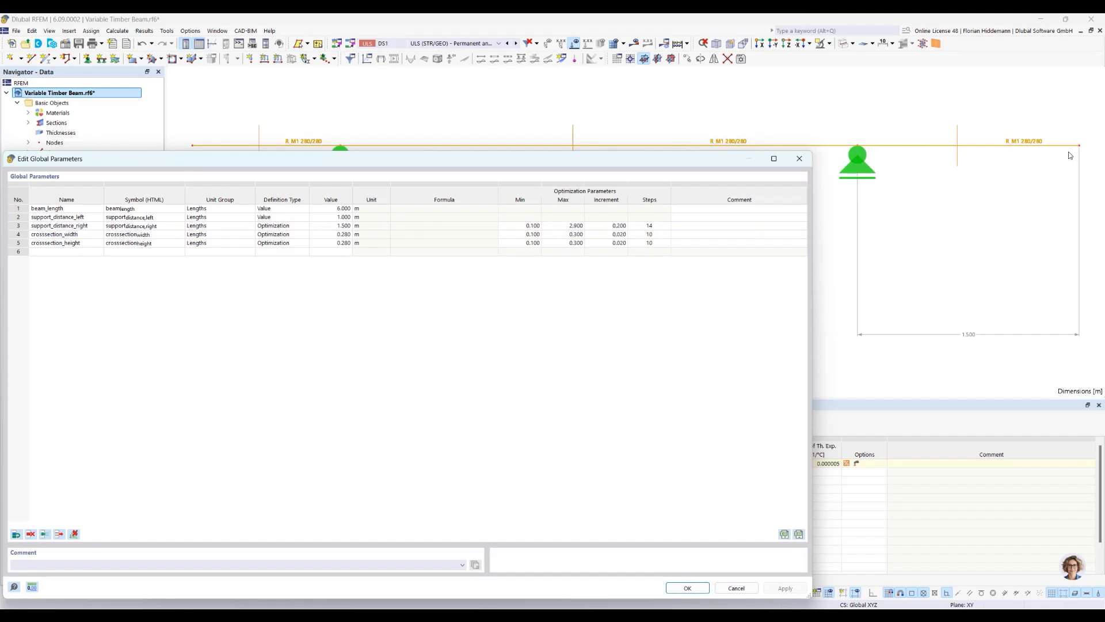
drag(724, 164, 725, 177)
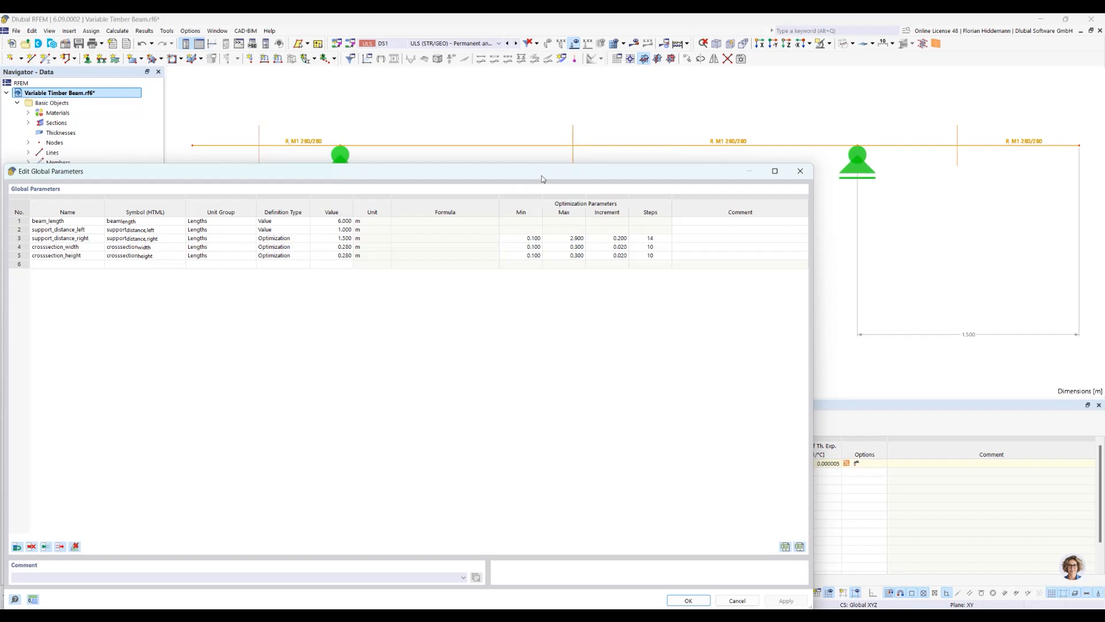
drag(540, 178, 587, 184)
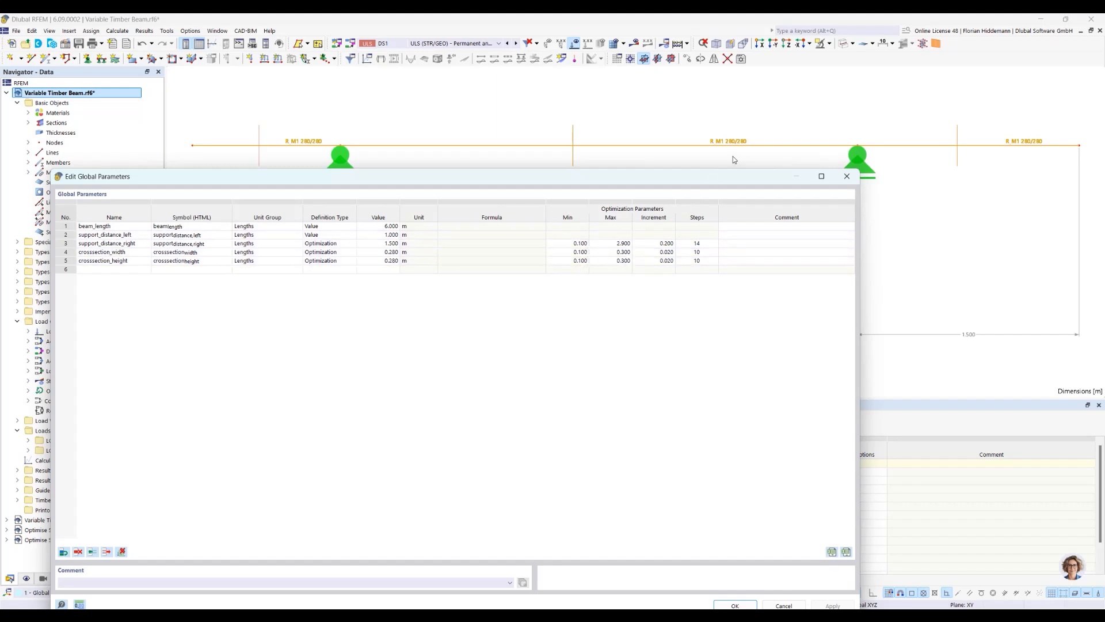
drag(734, 181, 763, 95)
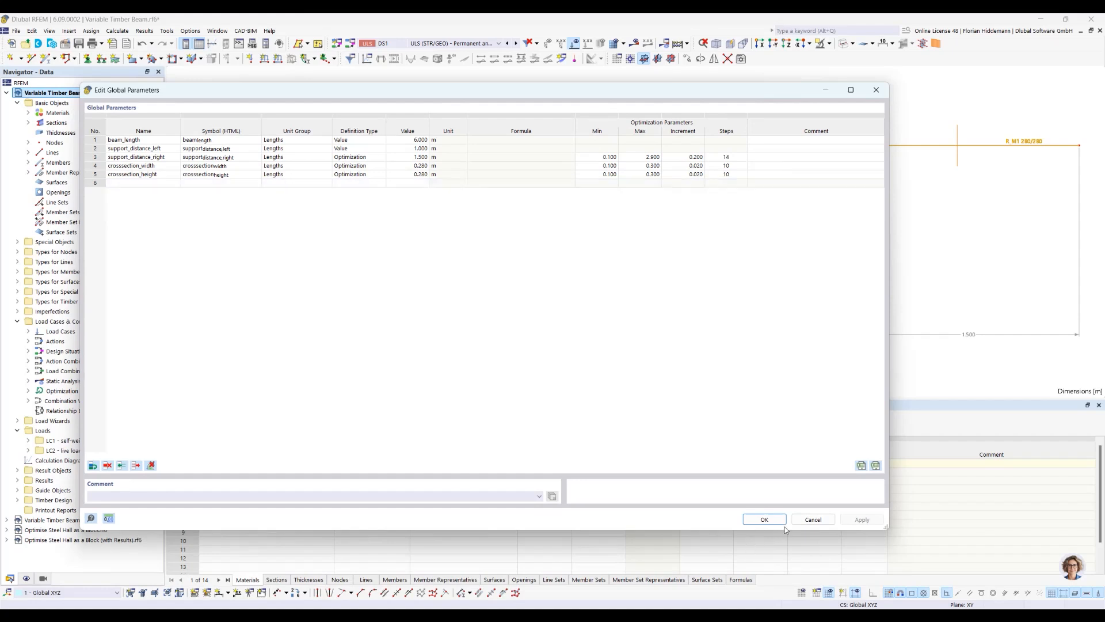
click(813, 520)
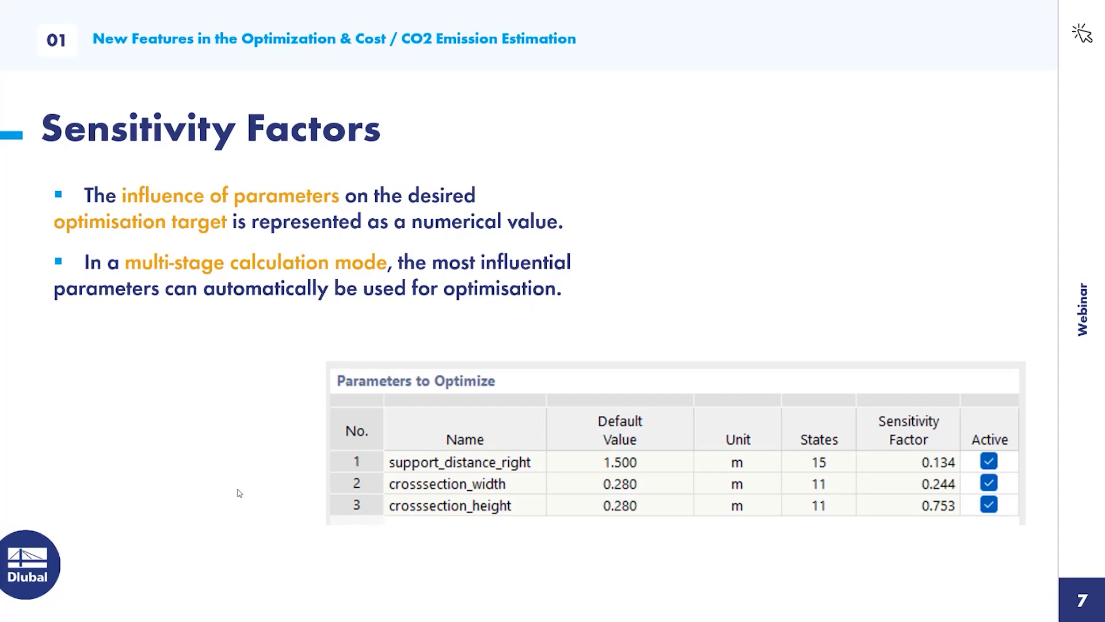
key(Left)
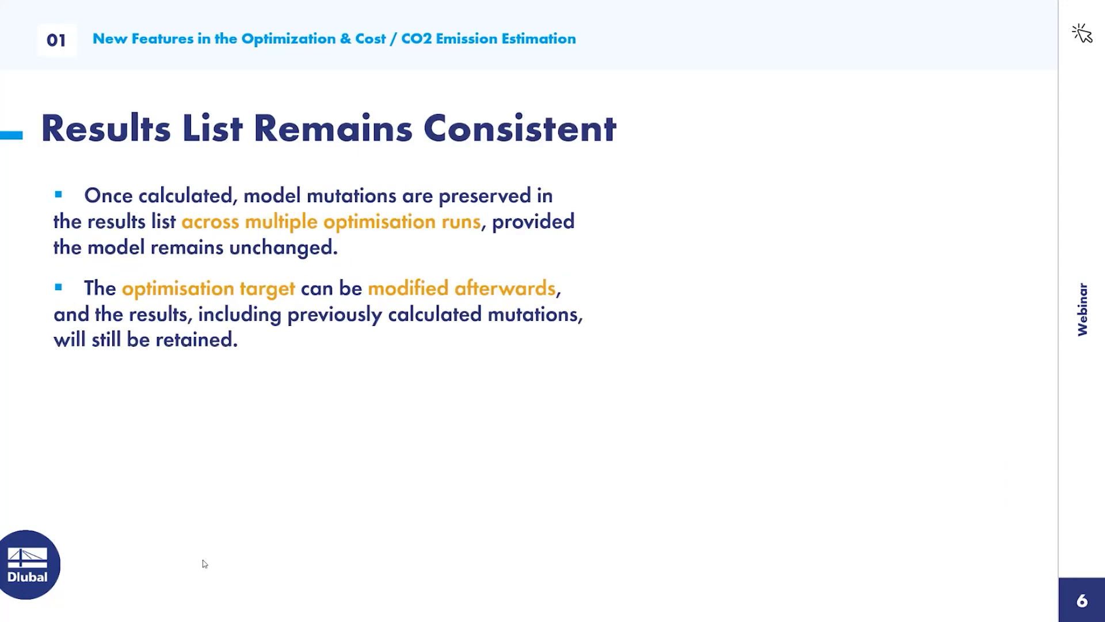
key(Left)
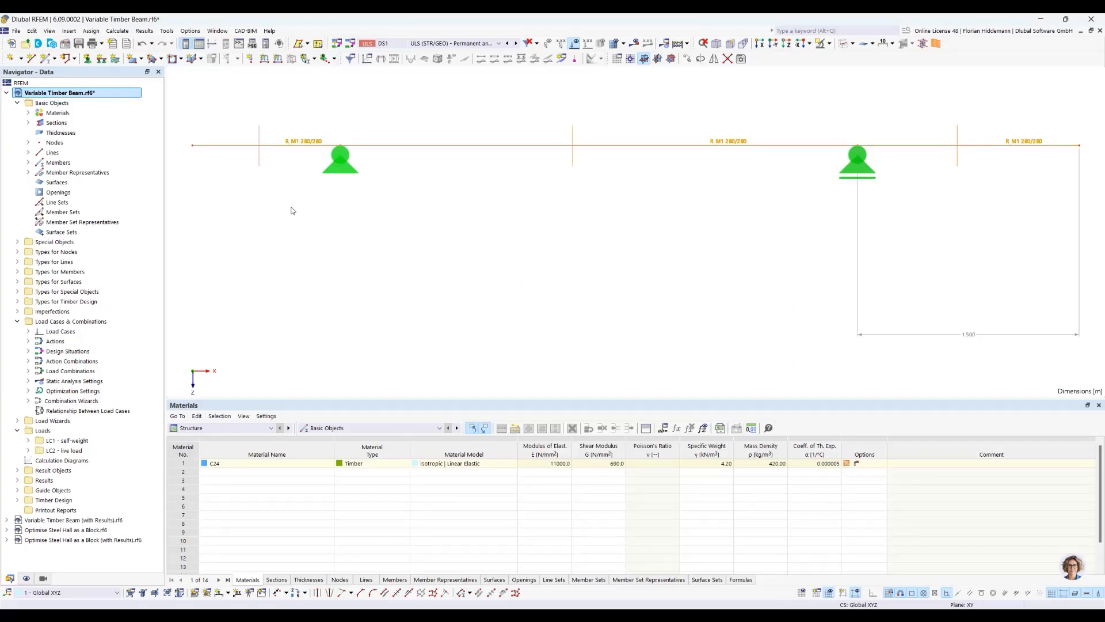
Check in the model's base data which add-ons are activated, and leave without changes
click(32, 31)
click(34, 32)
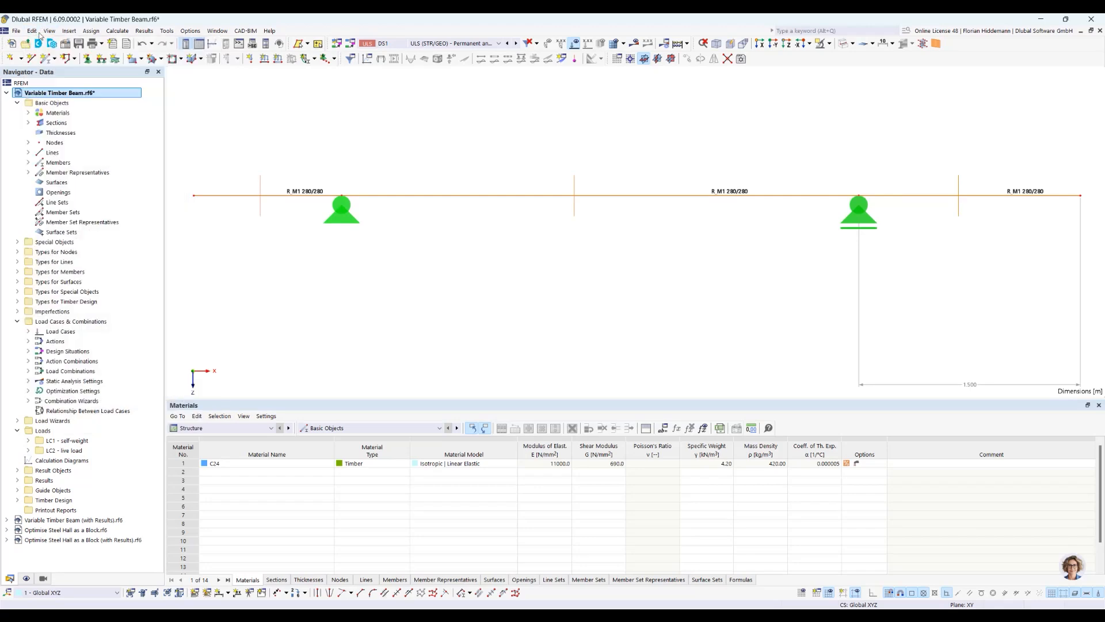
click(68, 42)
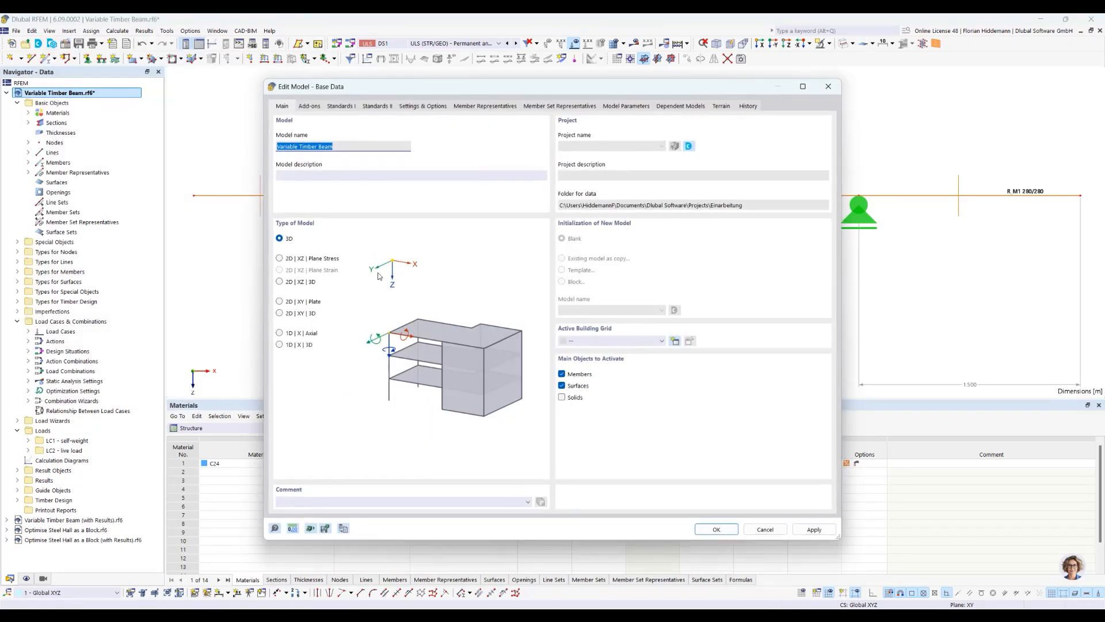
click(304, 106)
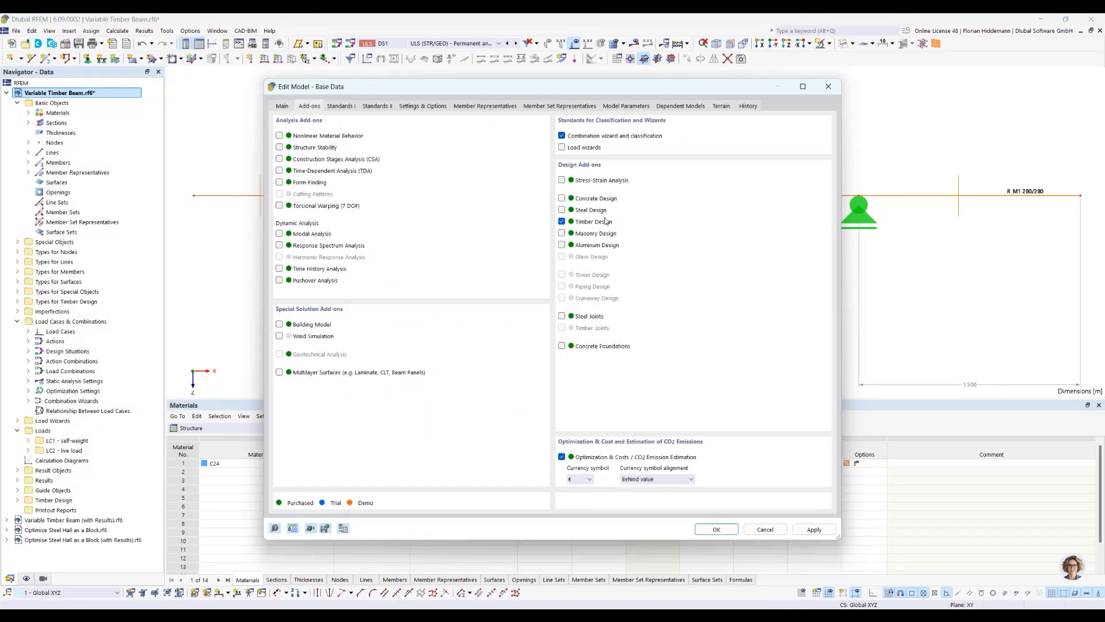
click(774, 532)
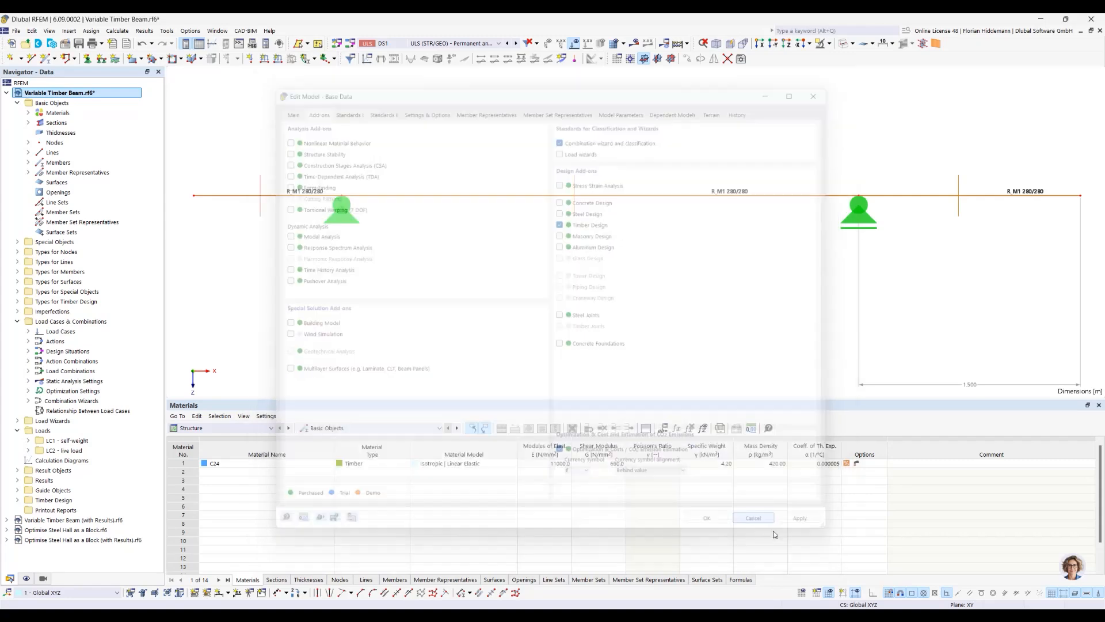
Display the beam's loads for load case LC1 self-weight and for LC2 live load
click(441, 45)
click(424, 53)
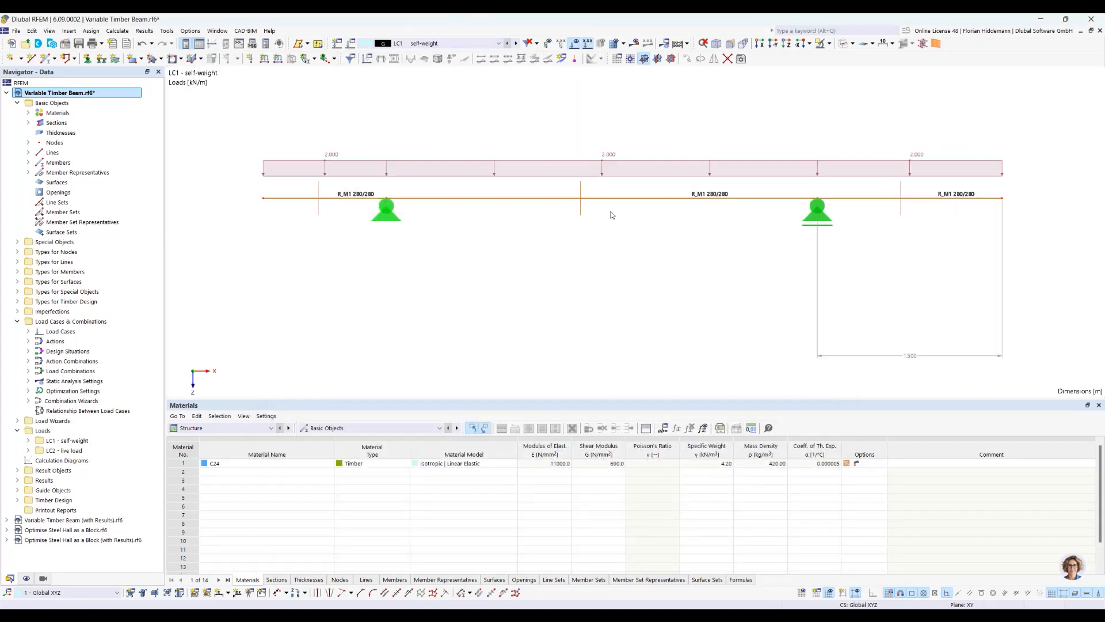
middle_drag(540, 239, 516, 242)
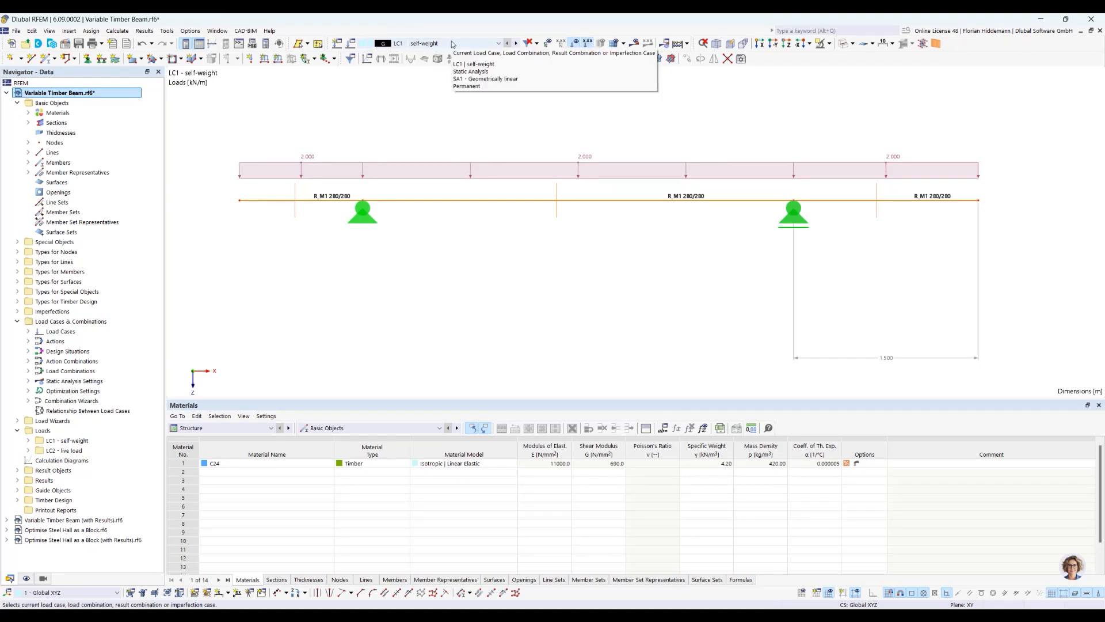
scroll(451, 44, down, 1)
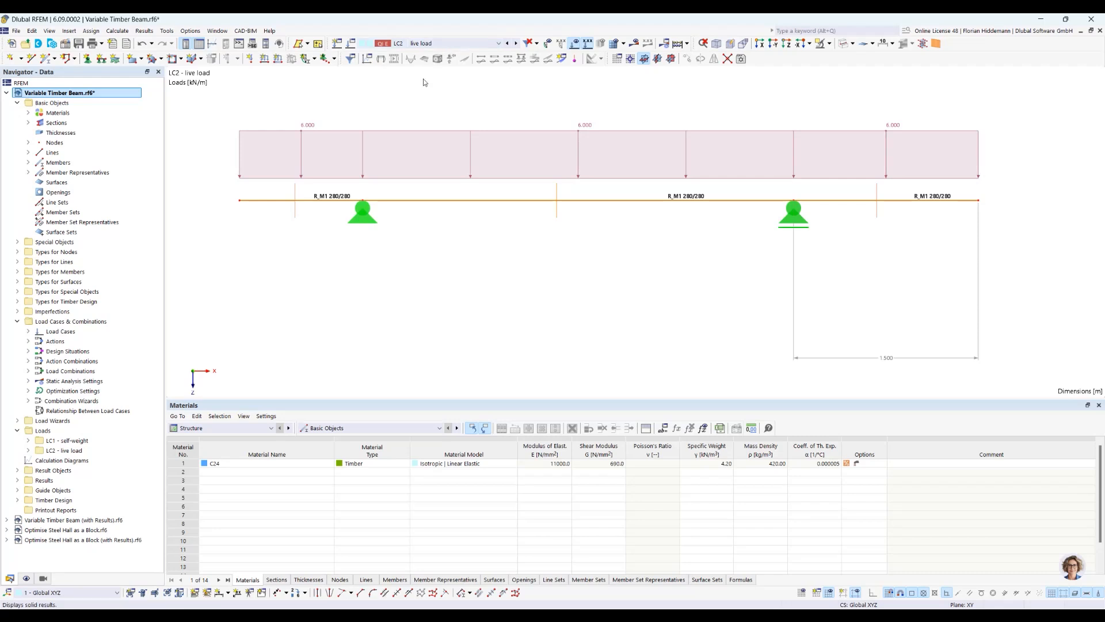
Review the combination standard settings, design situations, action combinations and load combinations of the model
click(338, 44)
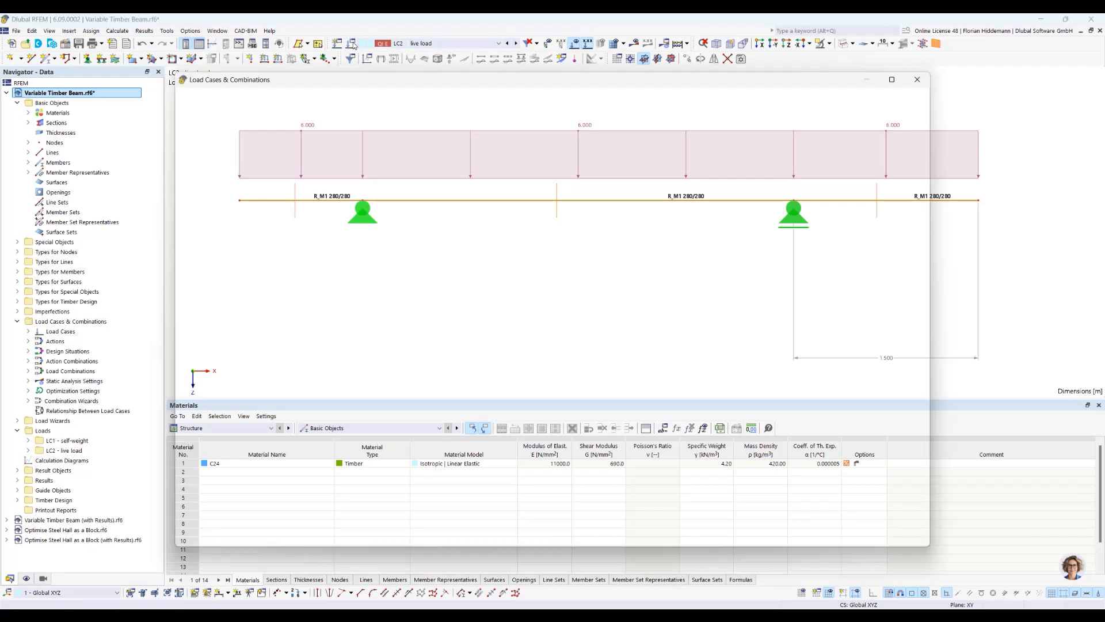
click(200, 103)
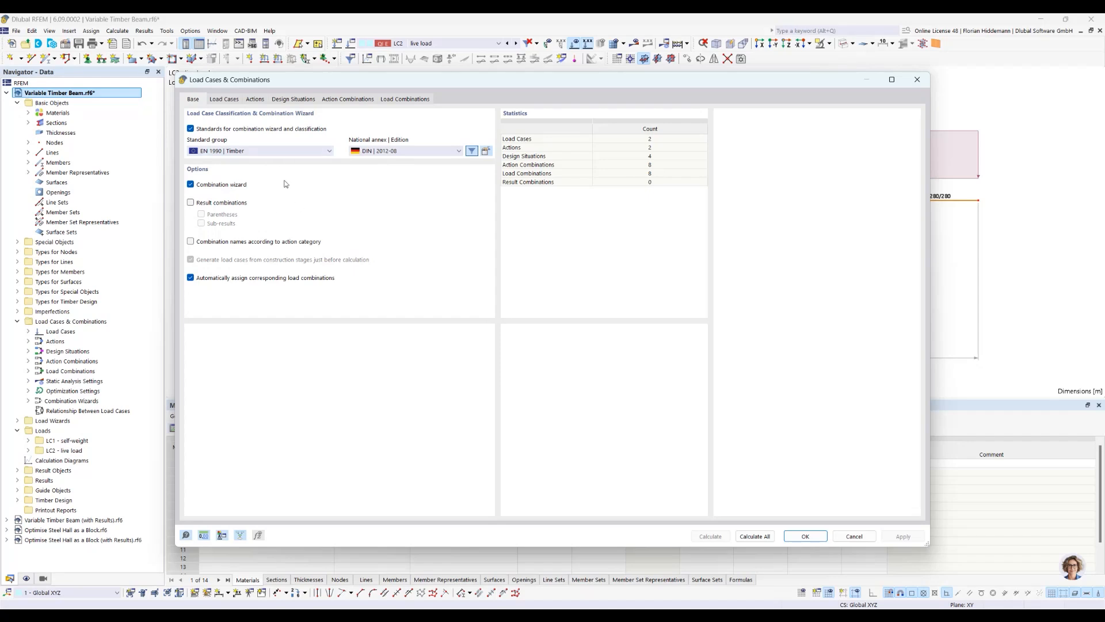
click(348, 99)
click(294, 99)
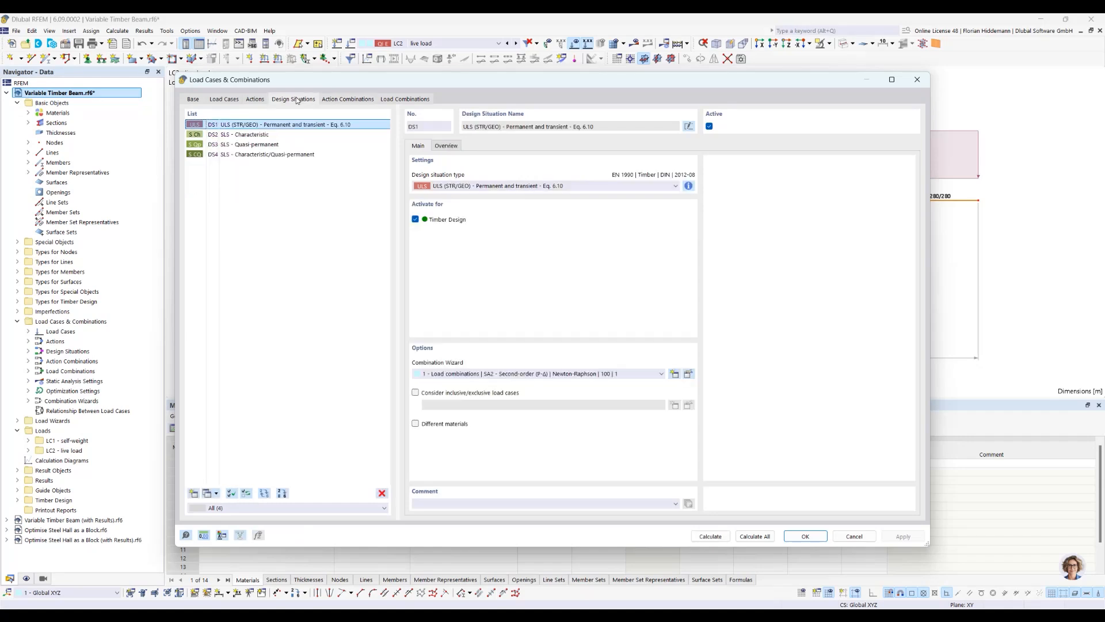
click(349, 101)
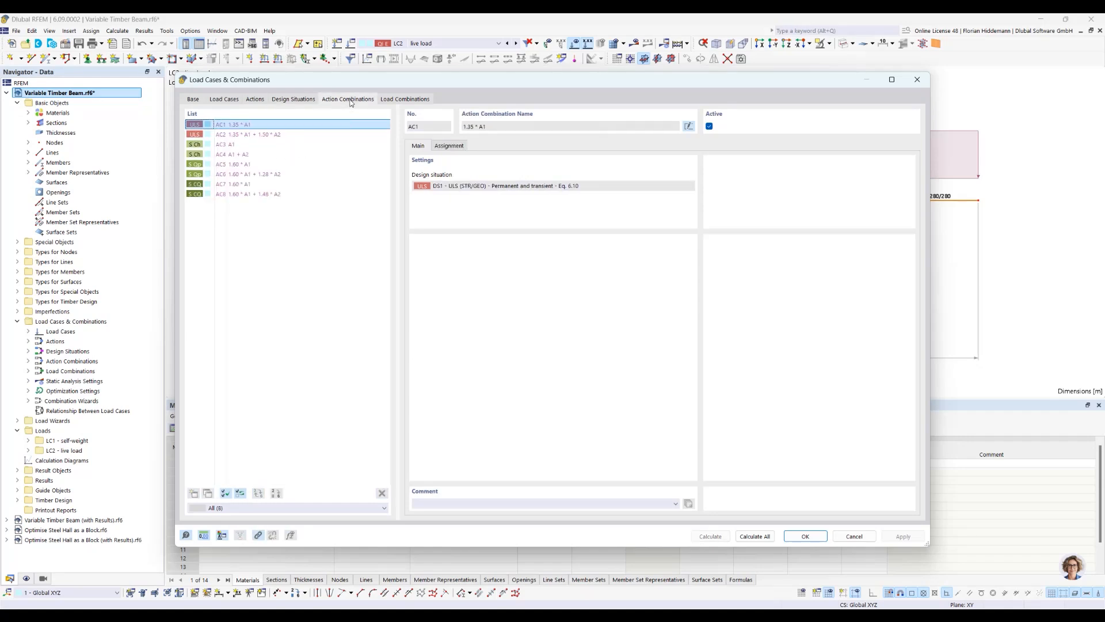
click(399, 100)
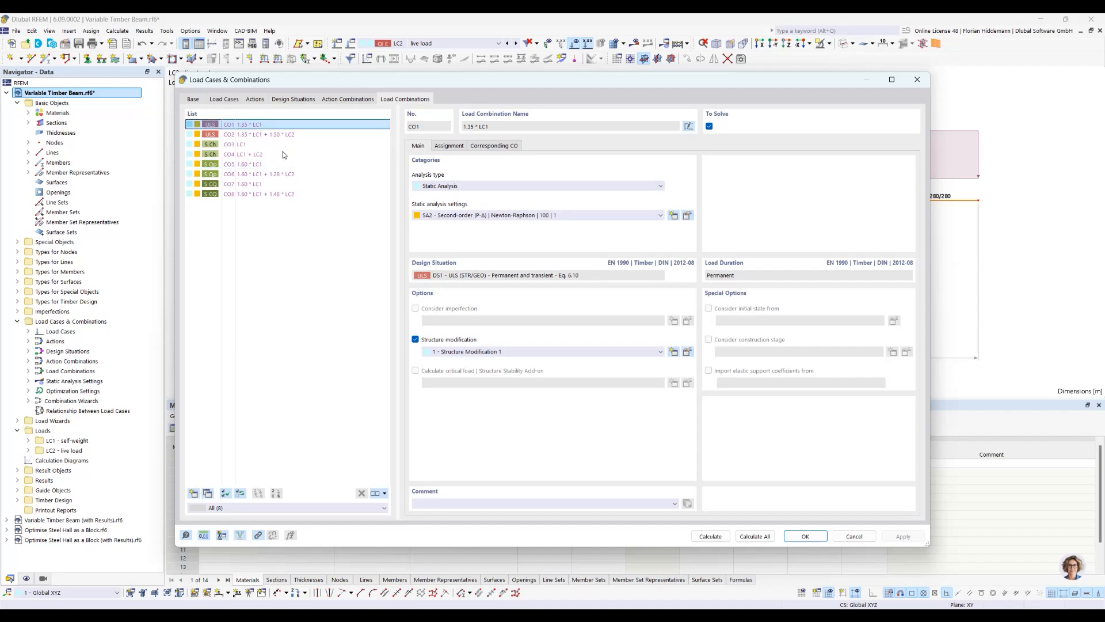
Compare the actions with the load combinations and action combinations, and leave the load case data without changes
click(282, 100)
click(251, 101)
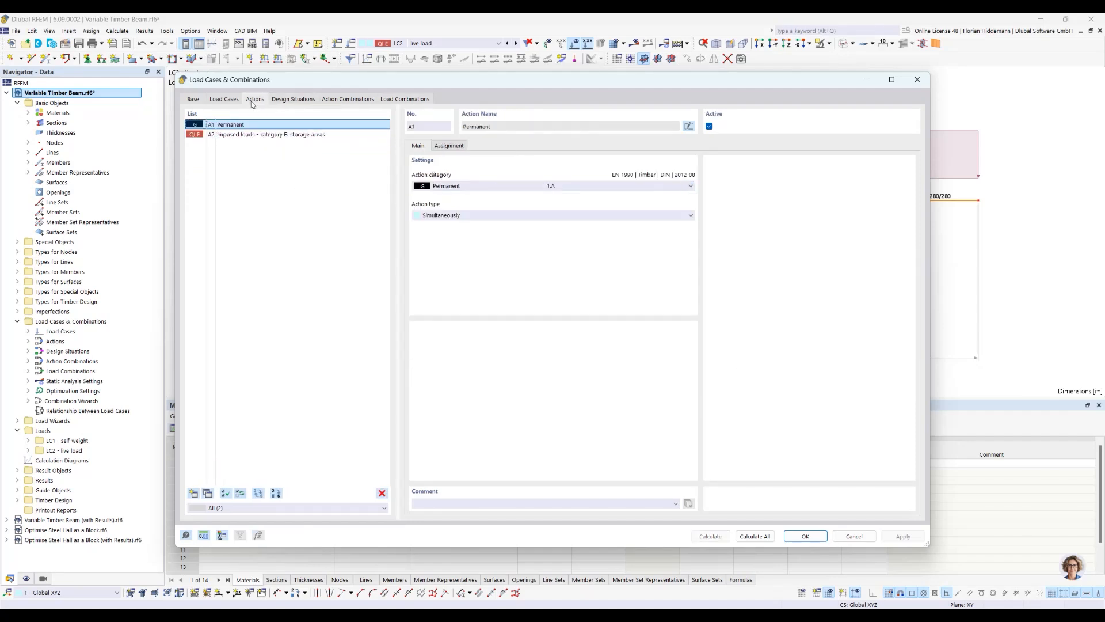
click(428, 102)
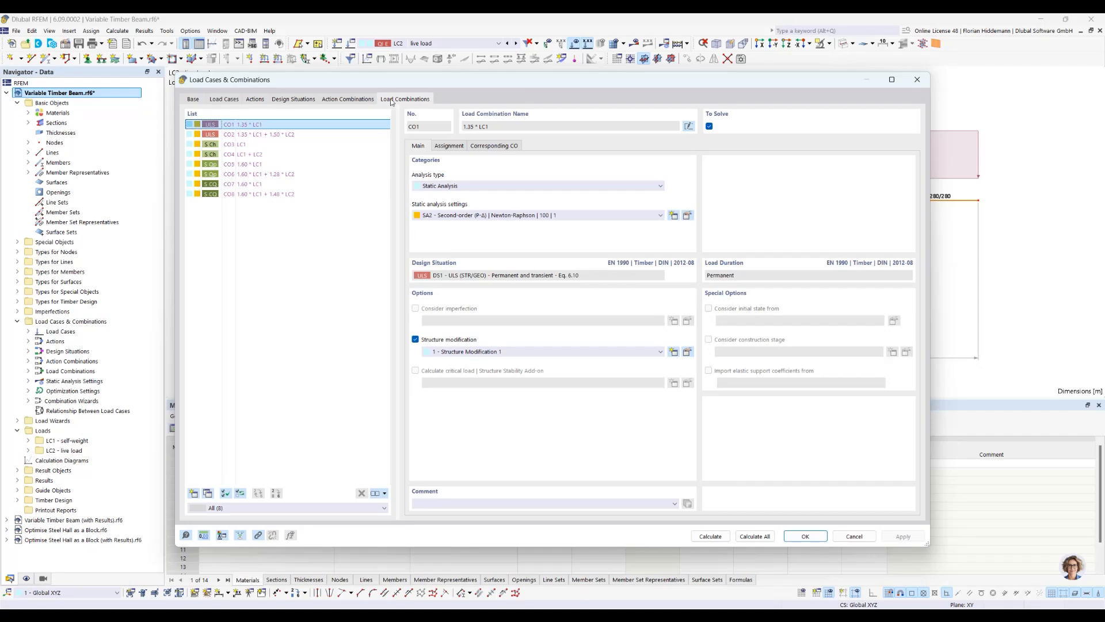
click(349, 99)
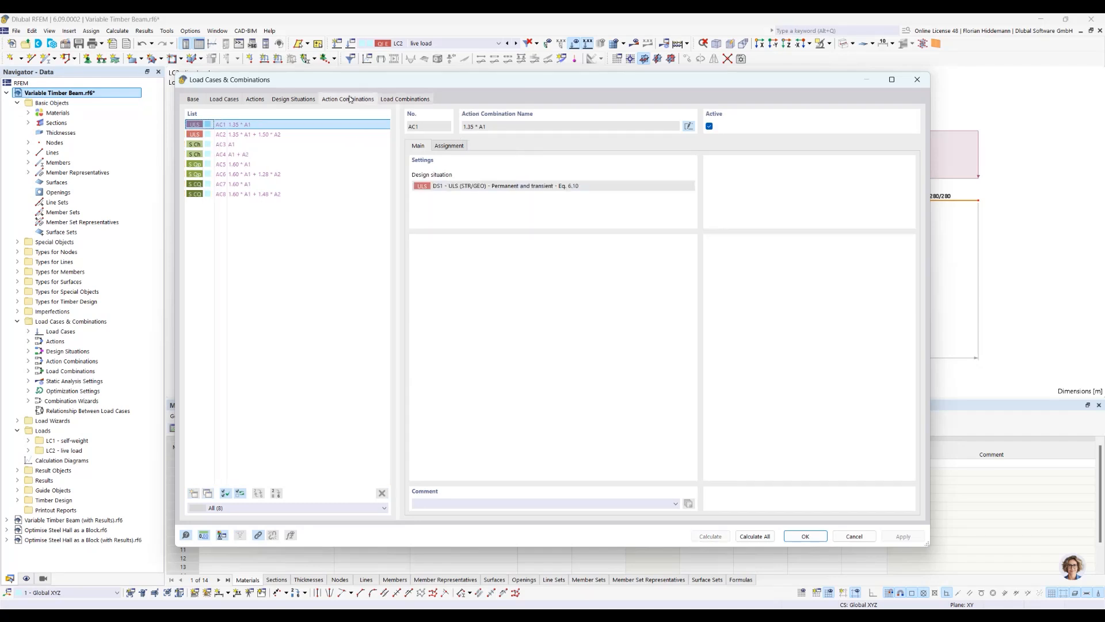
click(854, 536)
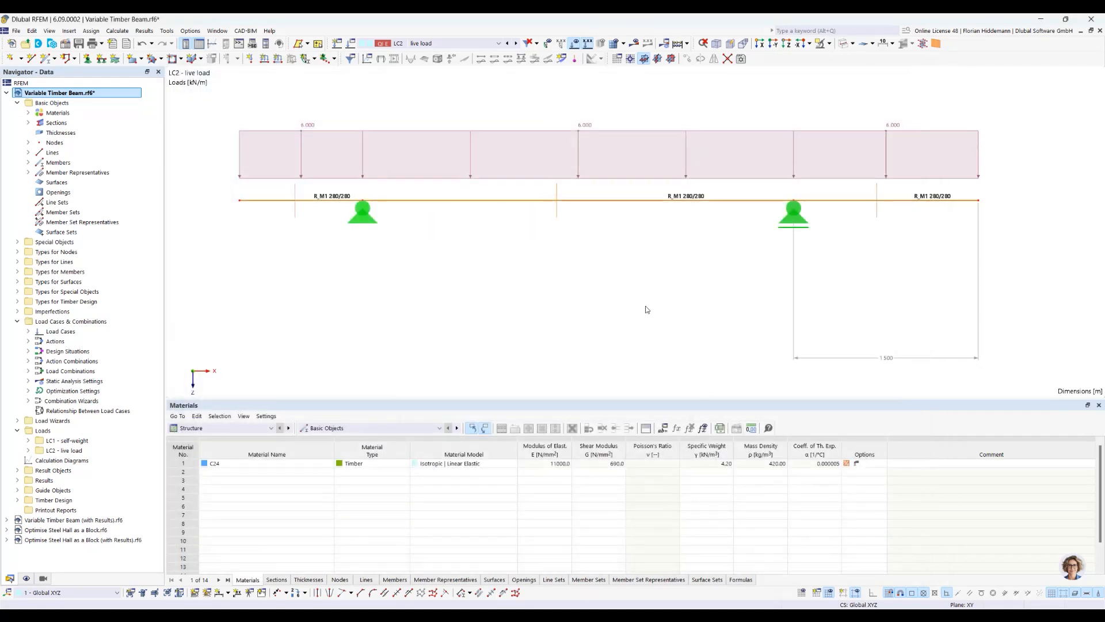
Switch the result tables from Static Analysis to Timber Design to show the design ratios on the beam's members
scroll(708, 304, up, 2)
middle_drag(688, 298, 661, 304)
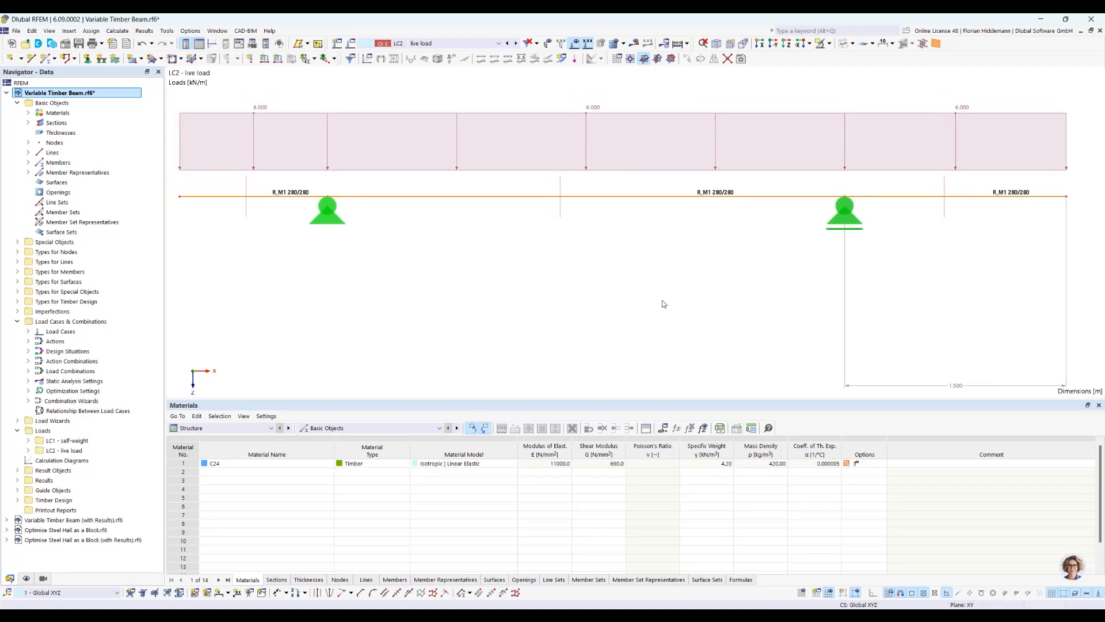
scroll(661, 311, down, 1)
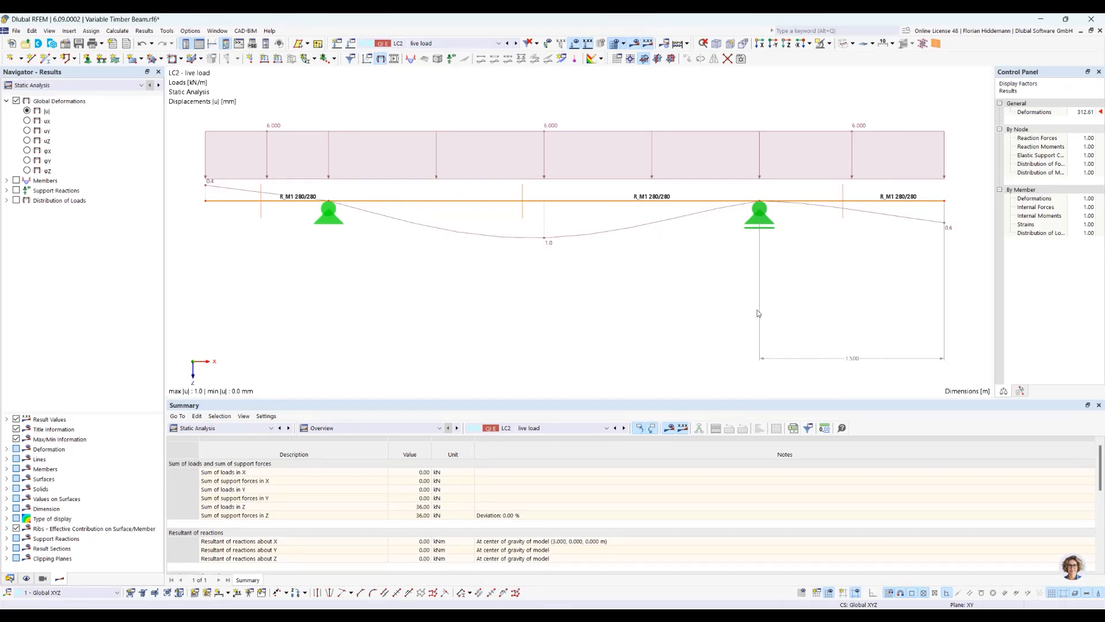
middle_drag(668, 315, 672, 312)
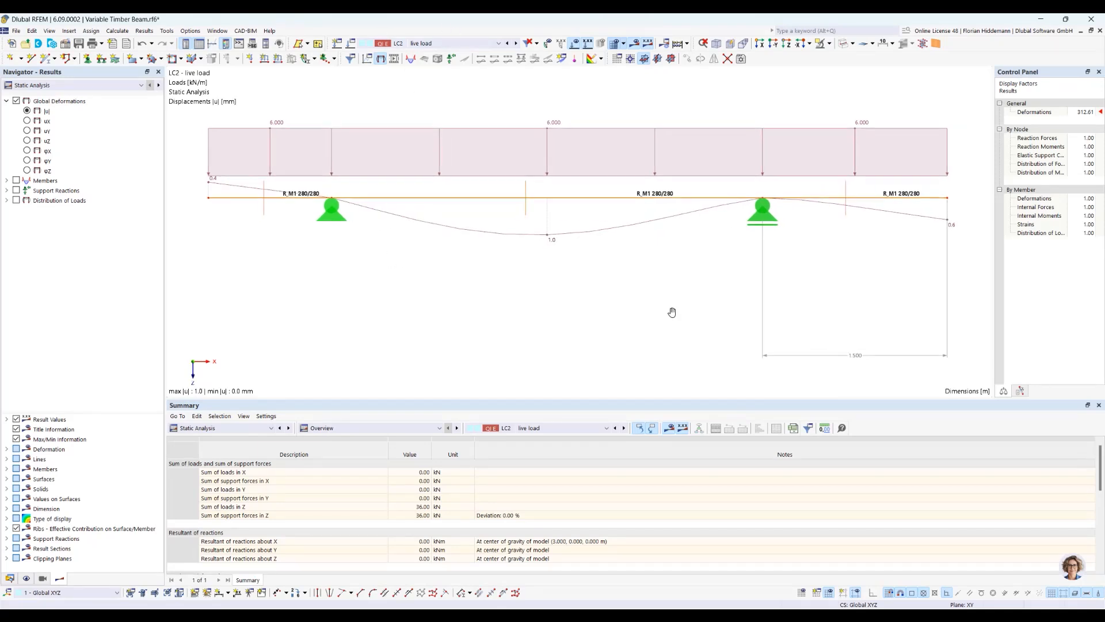
click(202, 428)
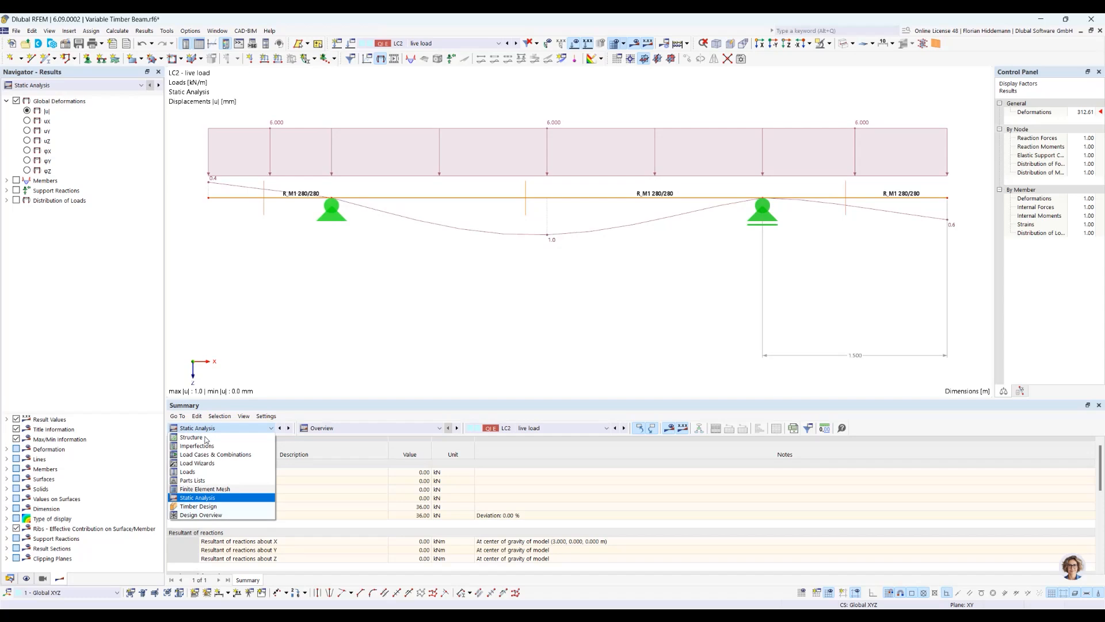
click(208, 507)
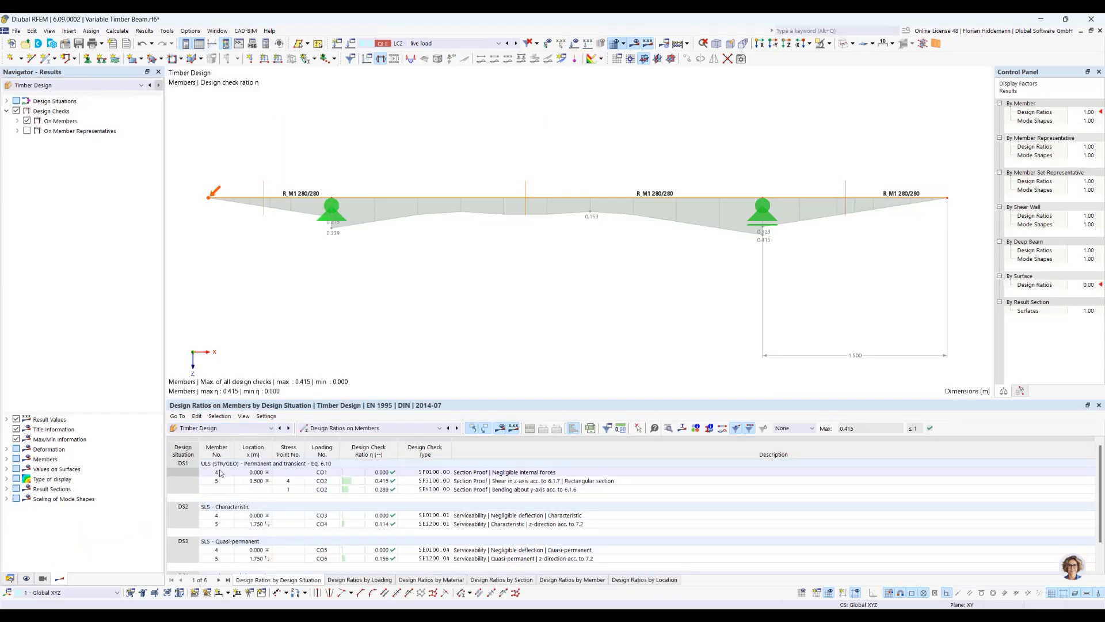
Review the governing timber design results, first the internal forces by member and then the governing loading, in an enlarged table
click(345, 429)
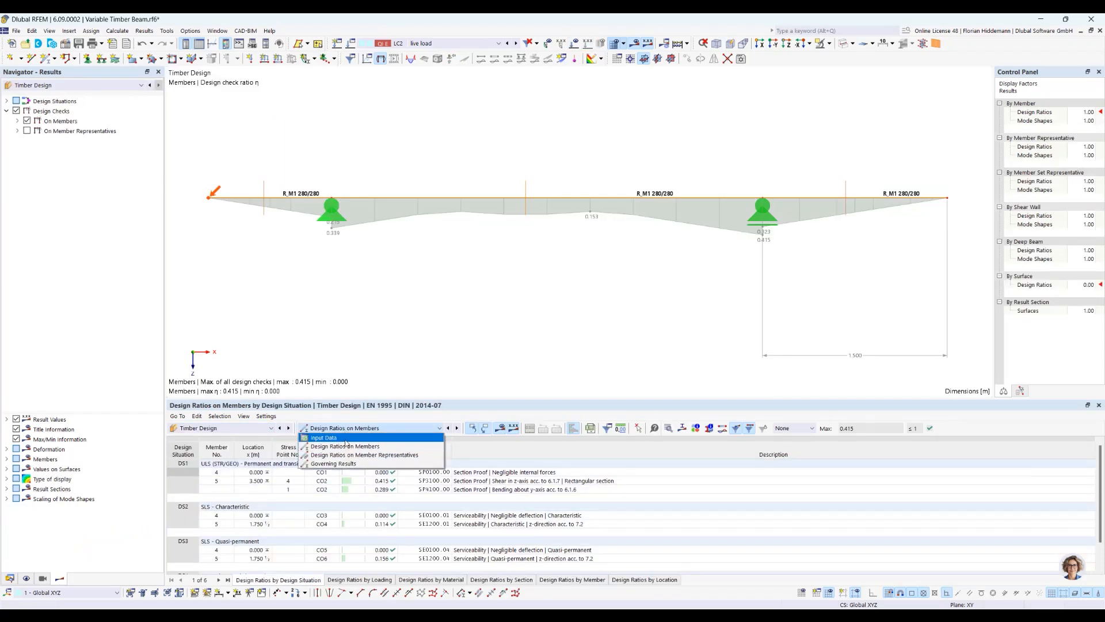
click(344, 464)
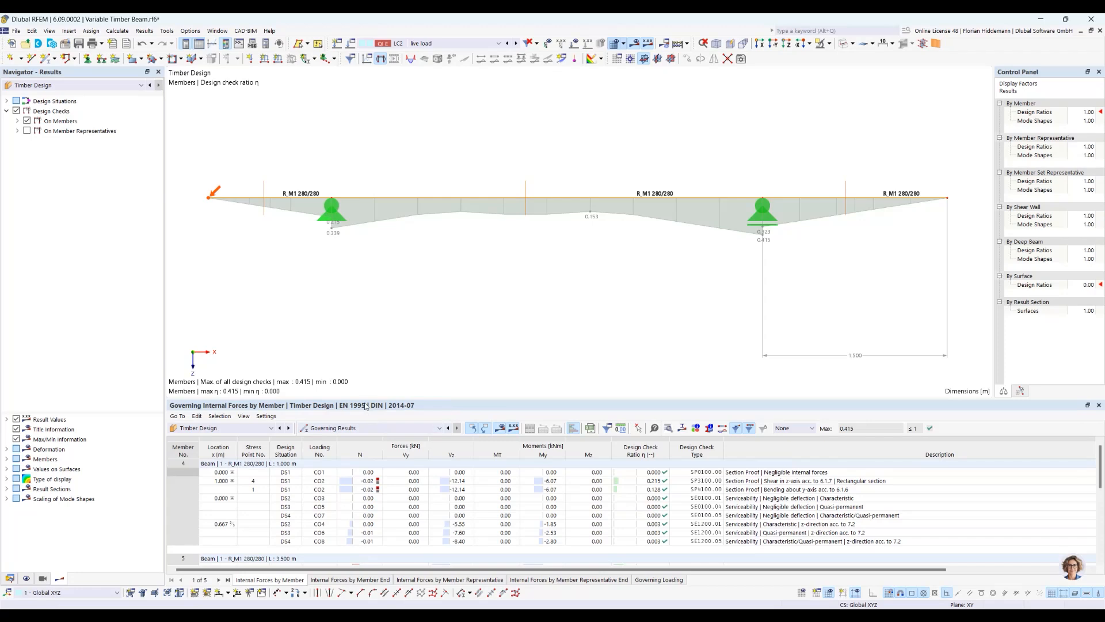
drag(364, 399, 362, 354)
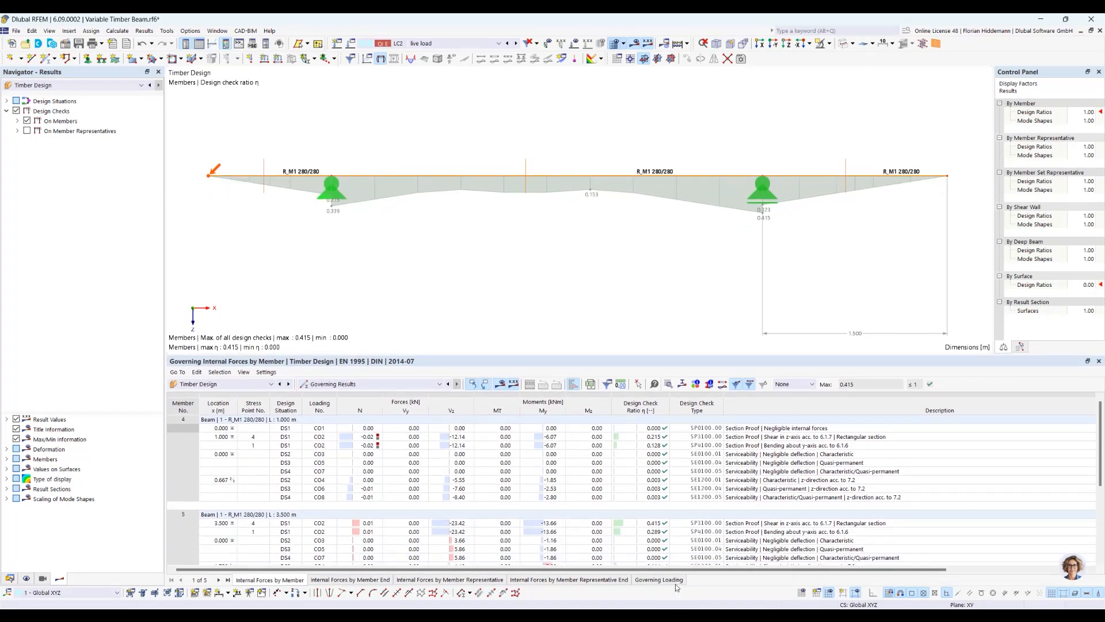
click(659, 579)
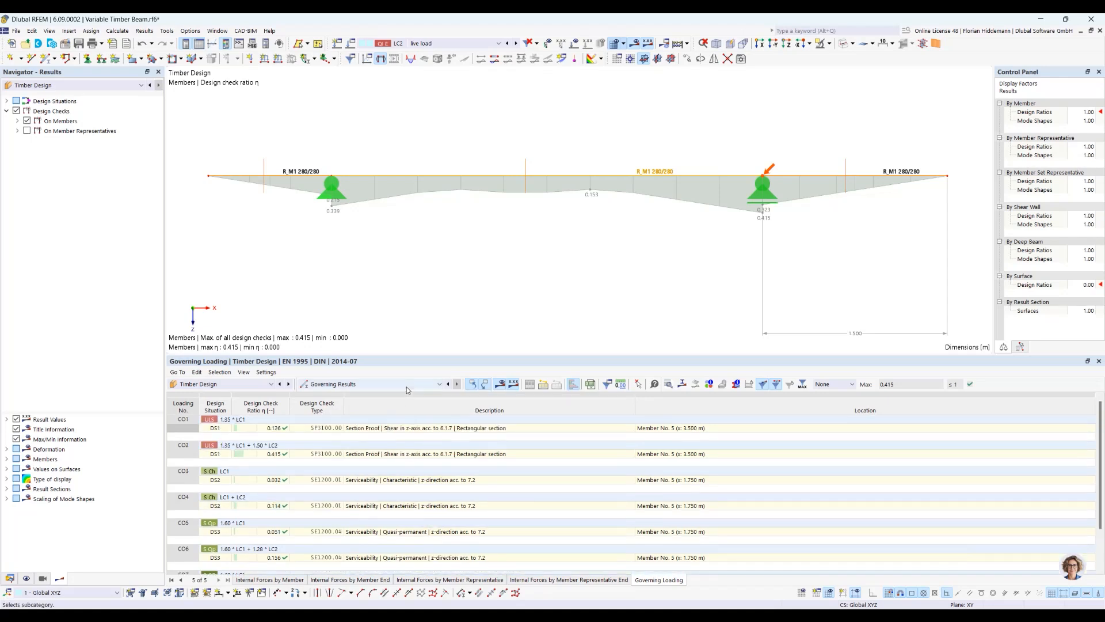
Display the timber design ratios on member representatives by design situation and shrink the table area slightly
click(406, 390)
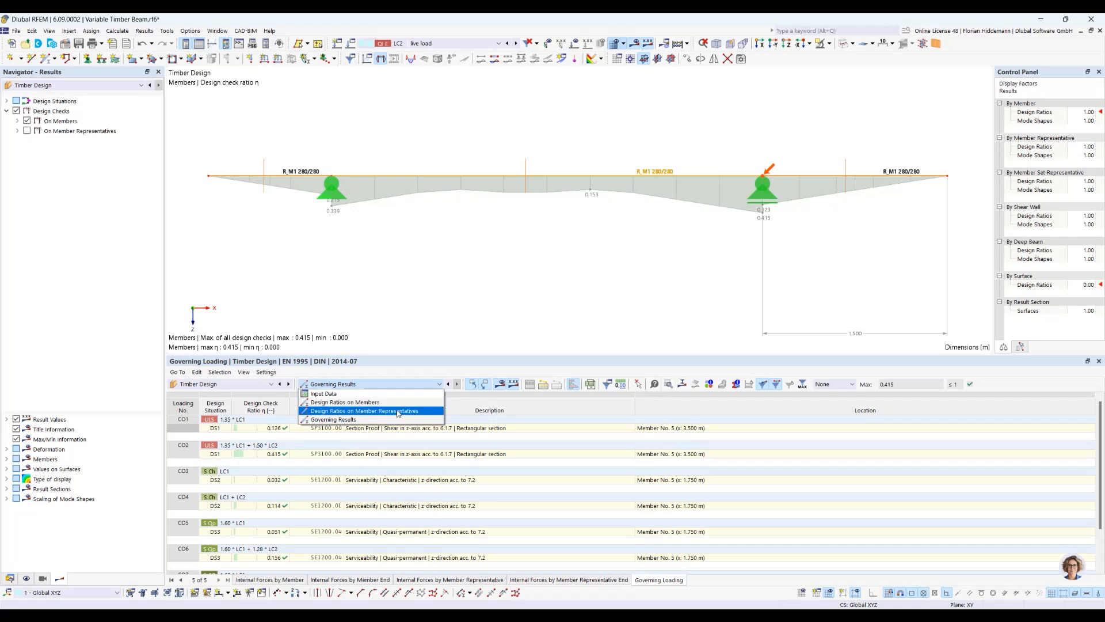
click(400, 411)
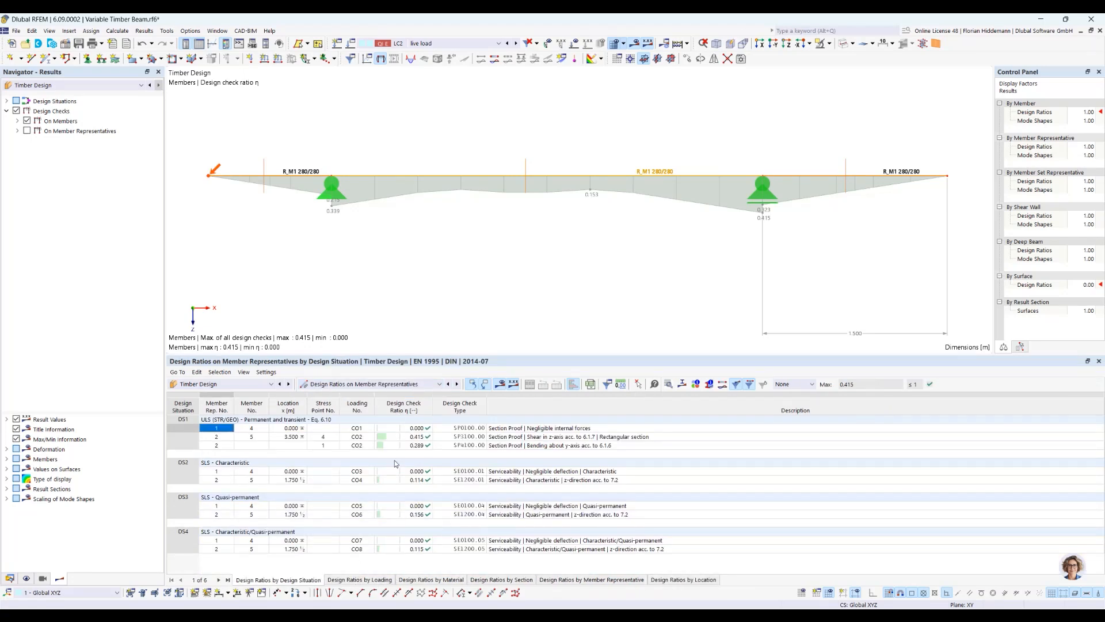
drag(401, 355, 400, 377)
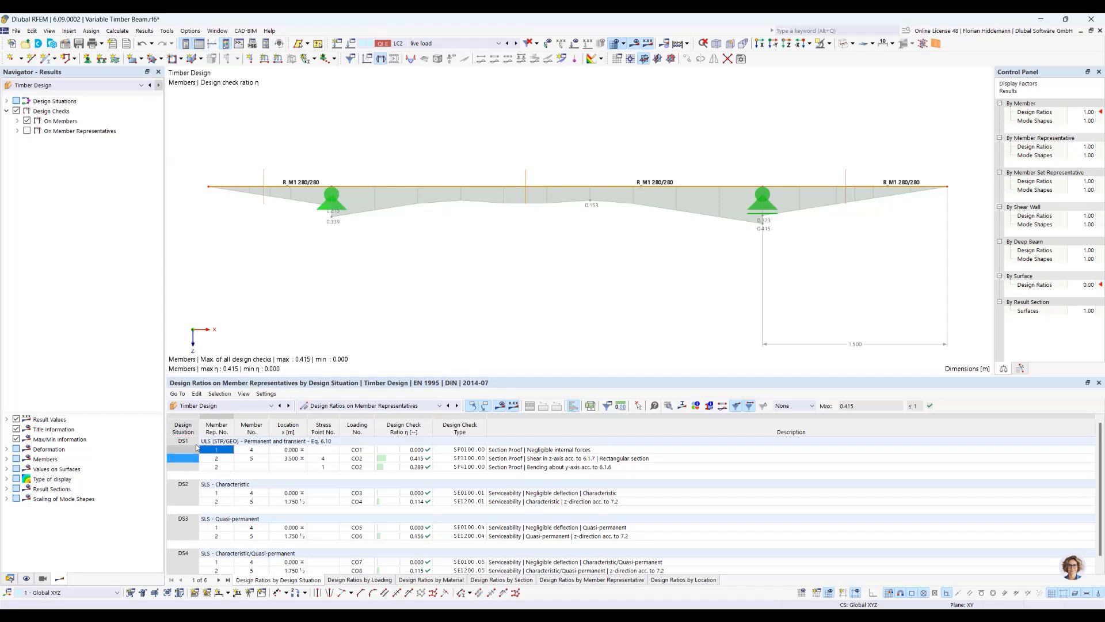
Return the tables to the structure data and delete all calculation results
click(218, 406)
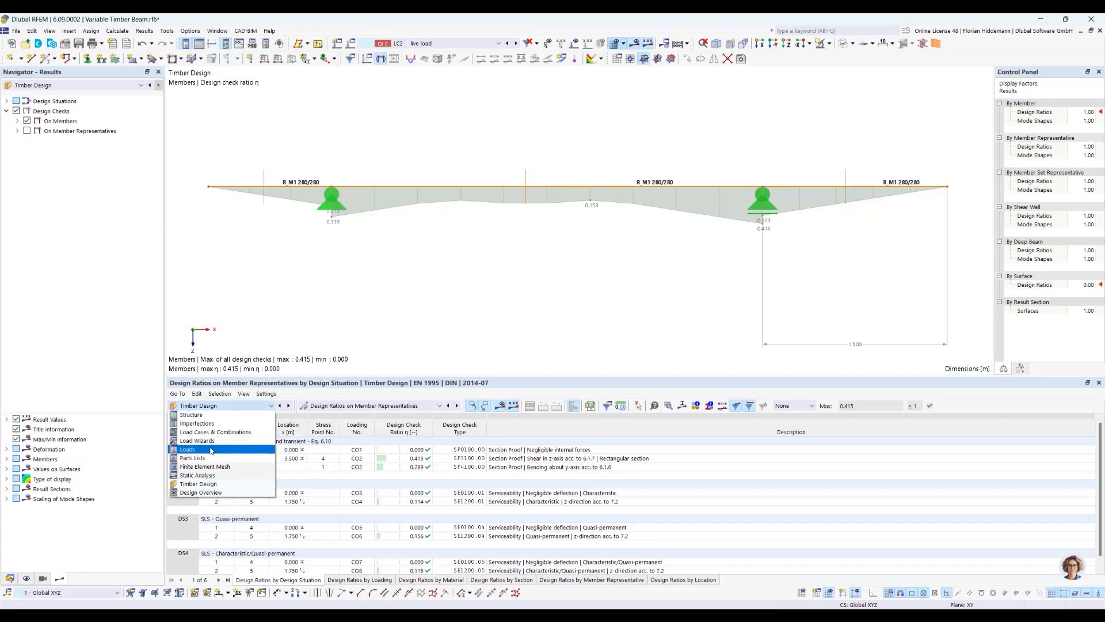
click(211, 415)
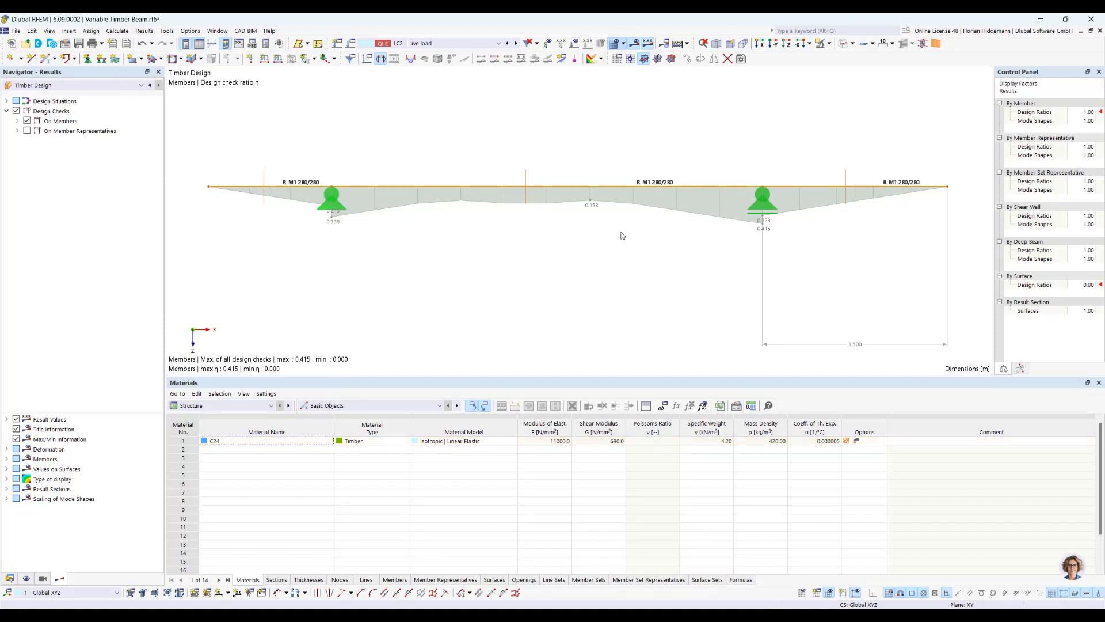
click(144, 30)
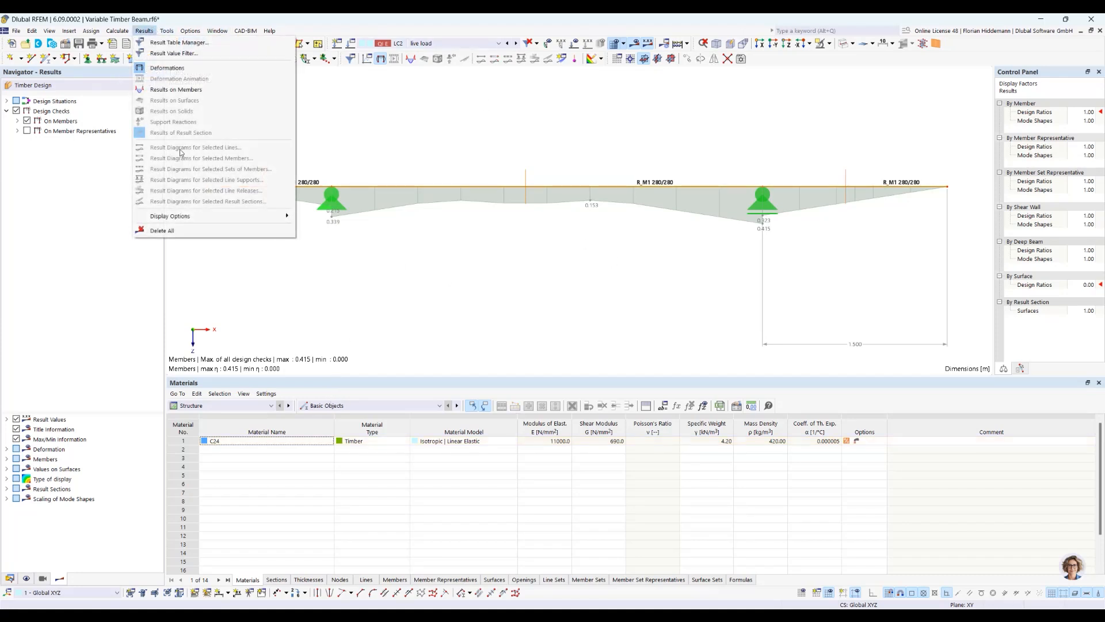
click(162, 230)
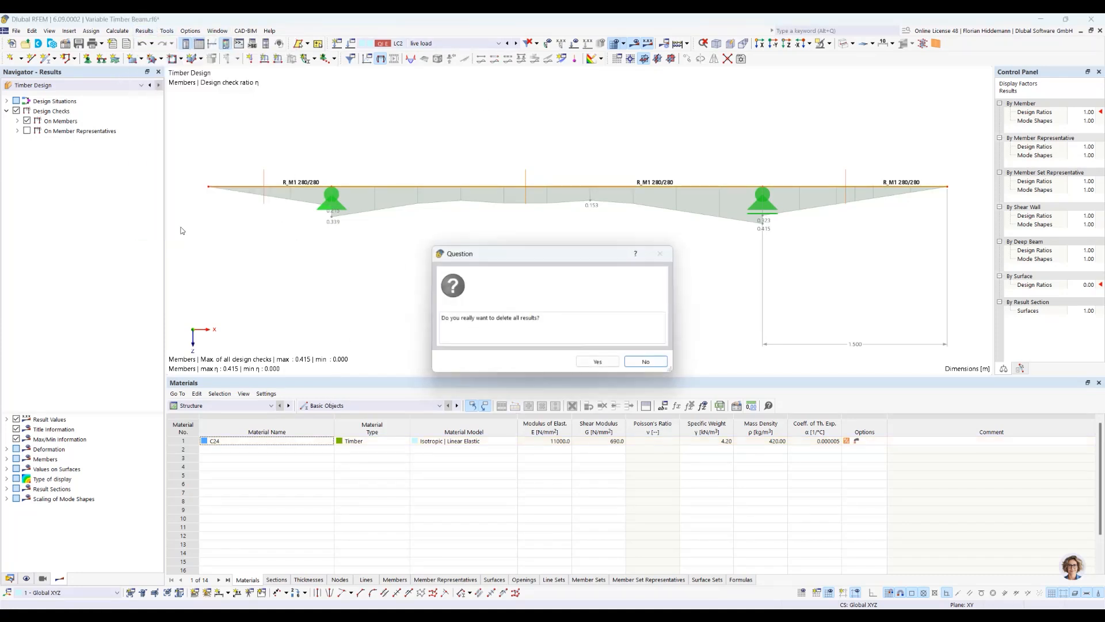
click(599, 361)
Open the model's optimization settings with the particle swarm setting OS1
click(117, 31)
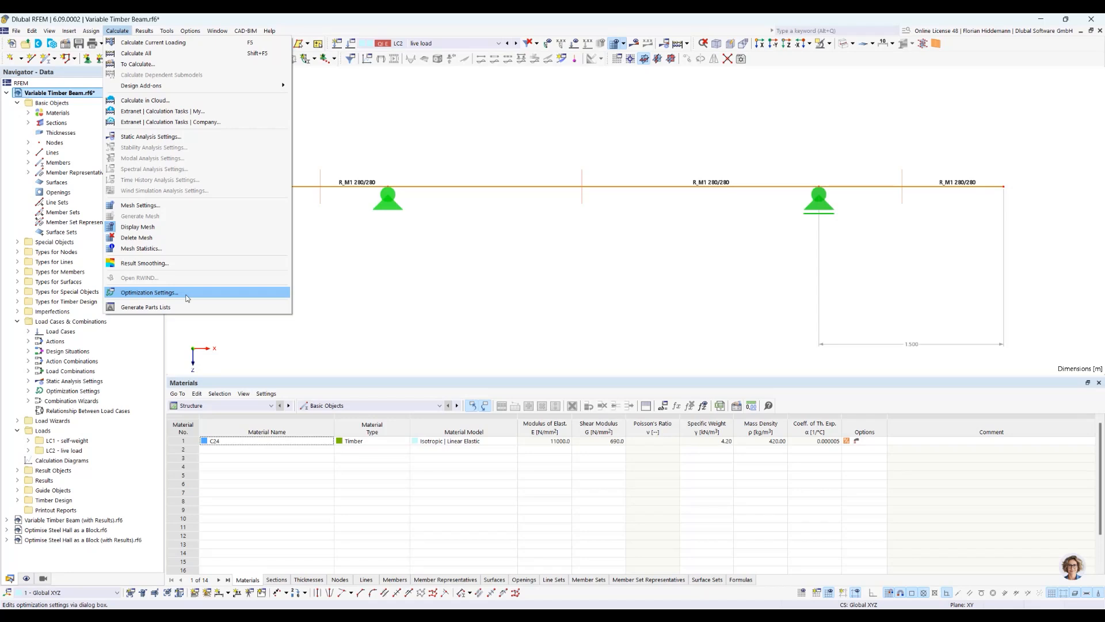
click(187, 296)
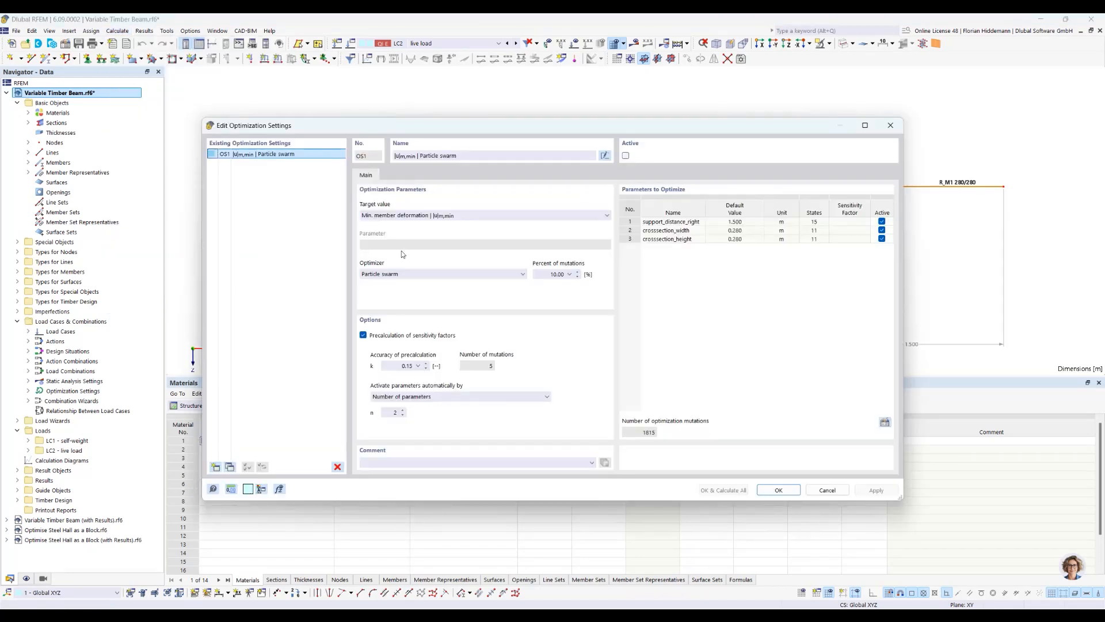
drag(368, 130, 345, 136)
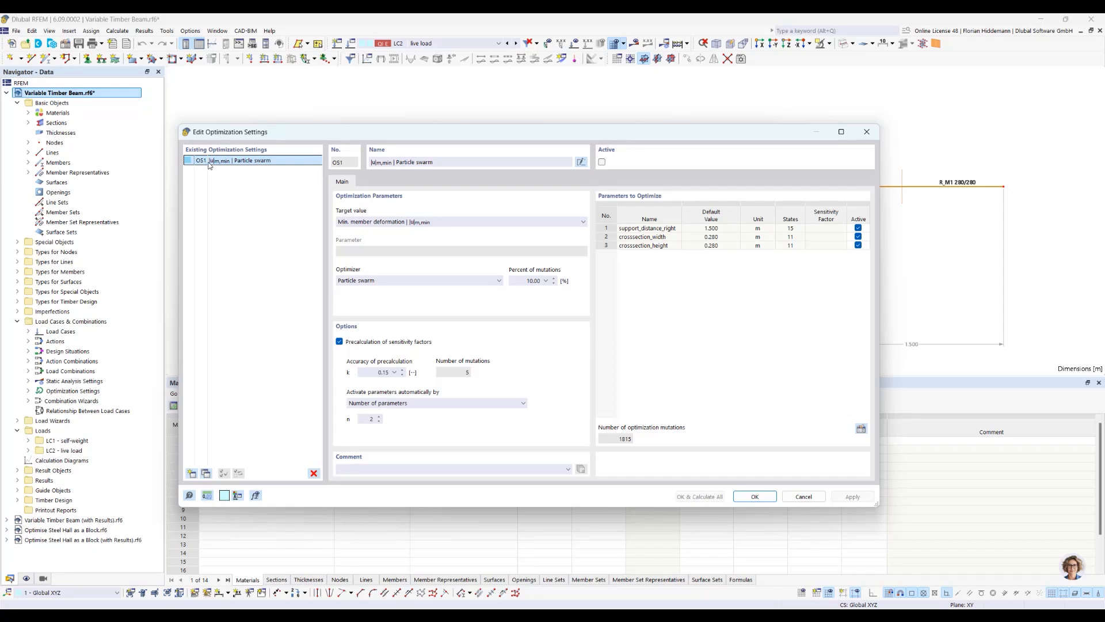
Copy optimization setting OS1 twice and delete both copies
click(205, 472)
click(205, 473)
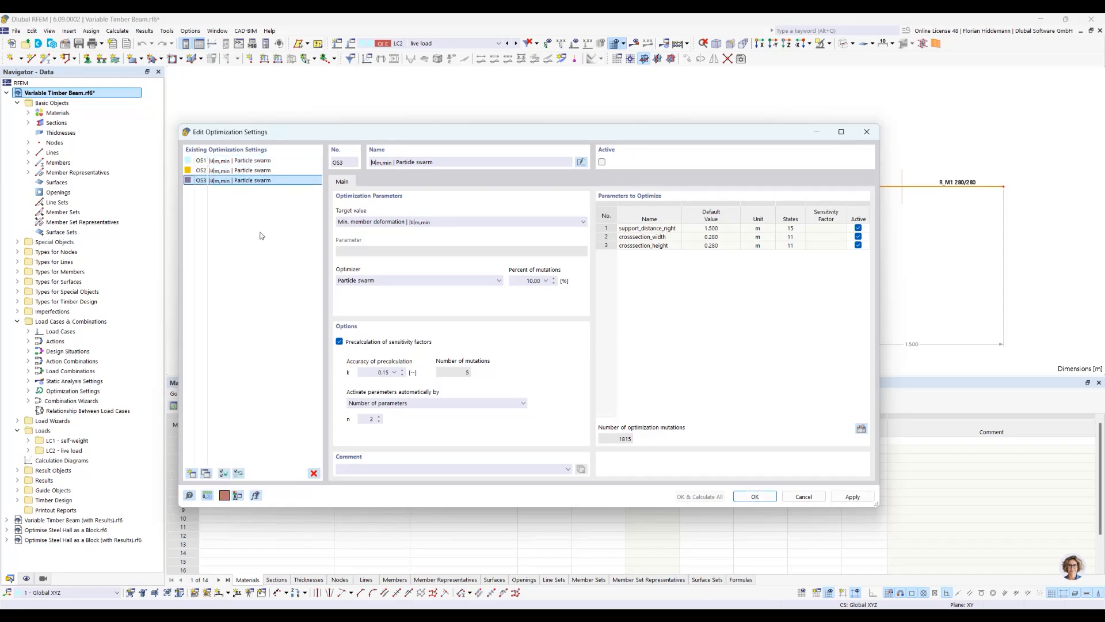
click(314, 473)
click(567, 347)
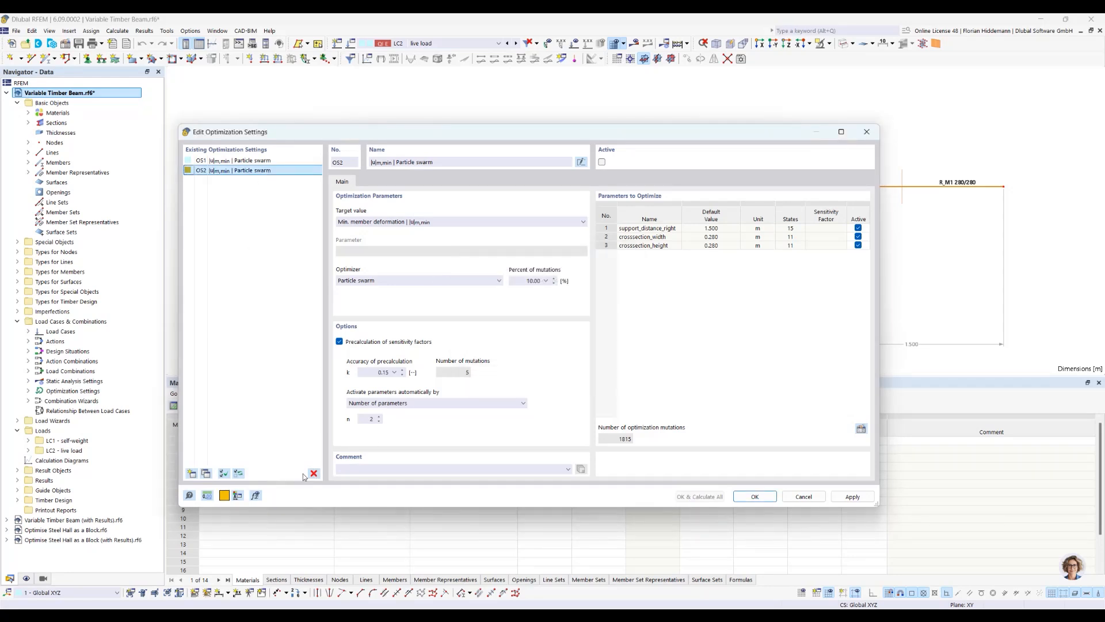
click(314, 472)
click(567, 344)
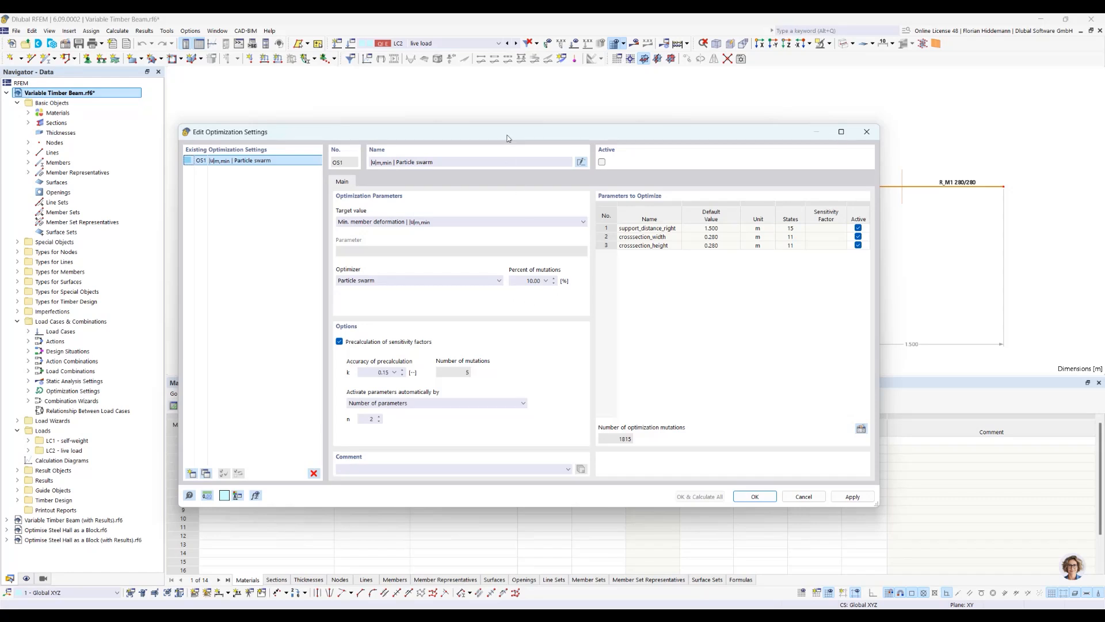
Disable the precalculation of sensitivity factors for optimization setting OS1
drag(508, 138, 513, 139)
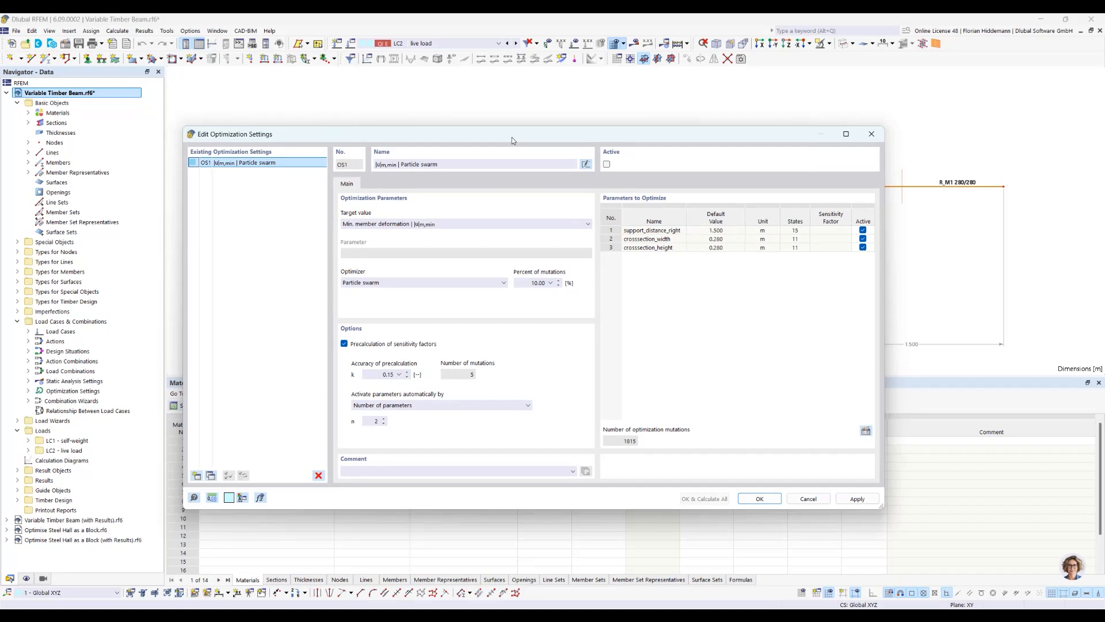
mouse_move(522, 137)
mouse_down()
mouse_move(497, 386)
mouse_move(503, 112)
mouse_move(526, 115)
mouse_move(530, 144)
mouse_up()
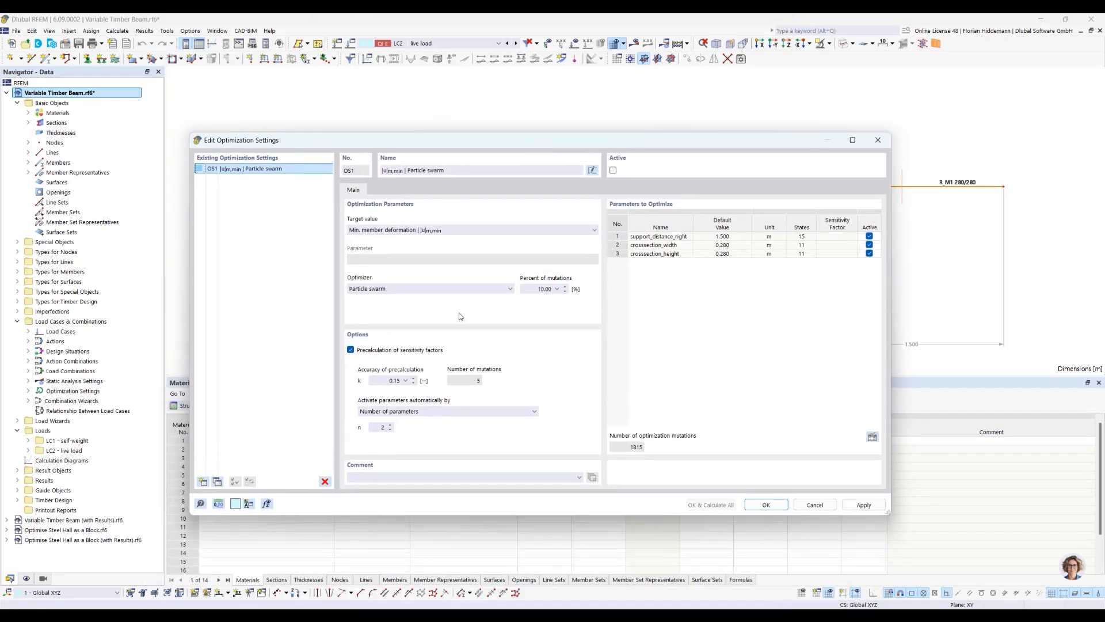
click(351, 351)
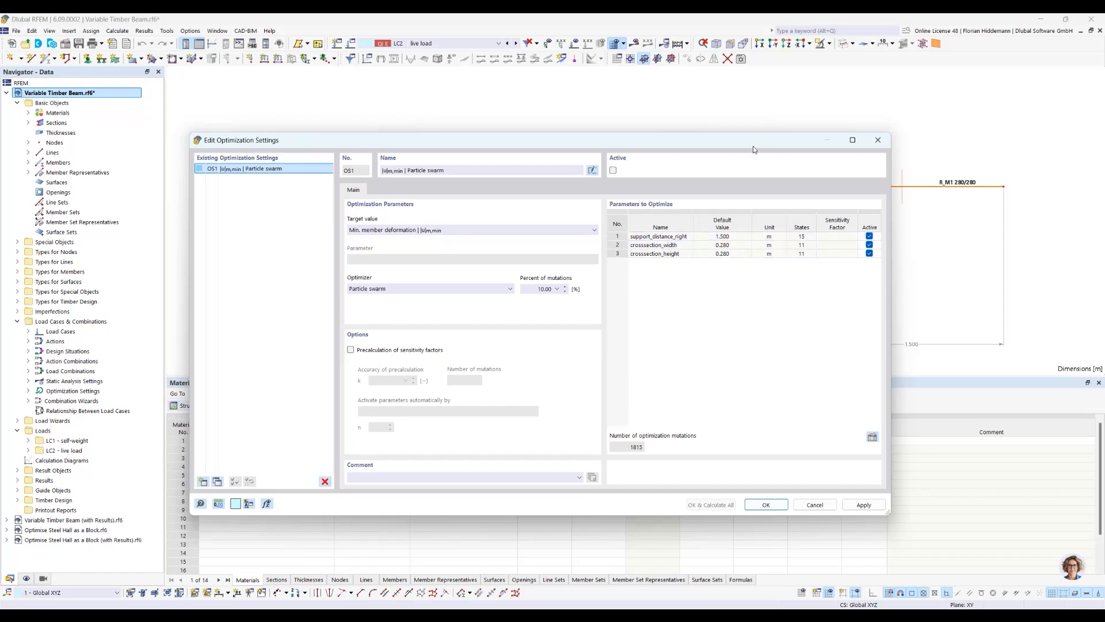
drag(754, 149, 729, 181)
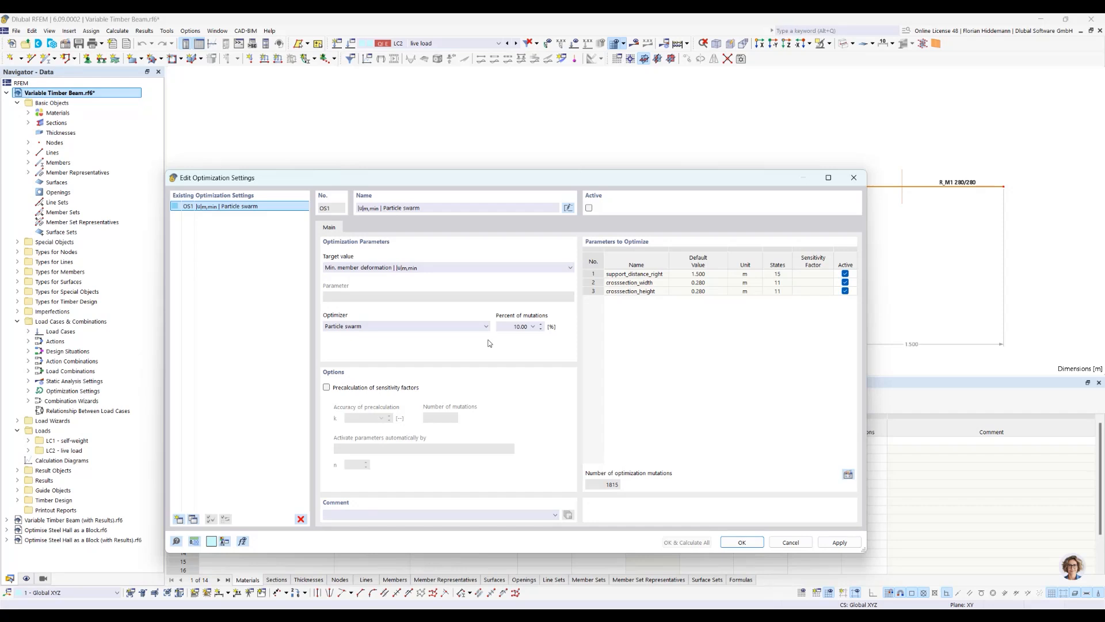
Set the optimizer of OS1 to Random mutations and its percent of mutations to 1 %
click(474, 326)
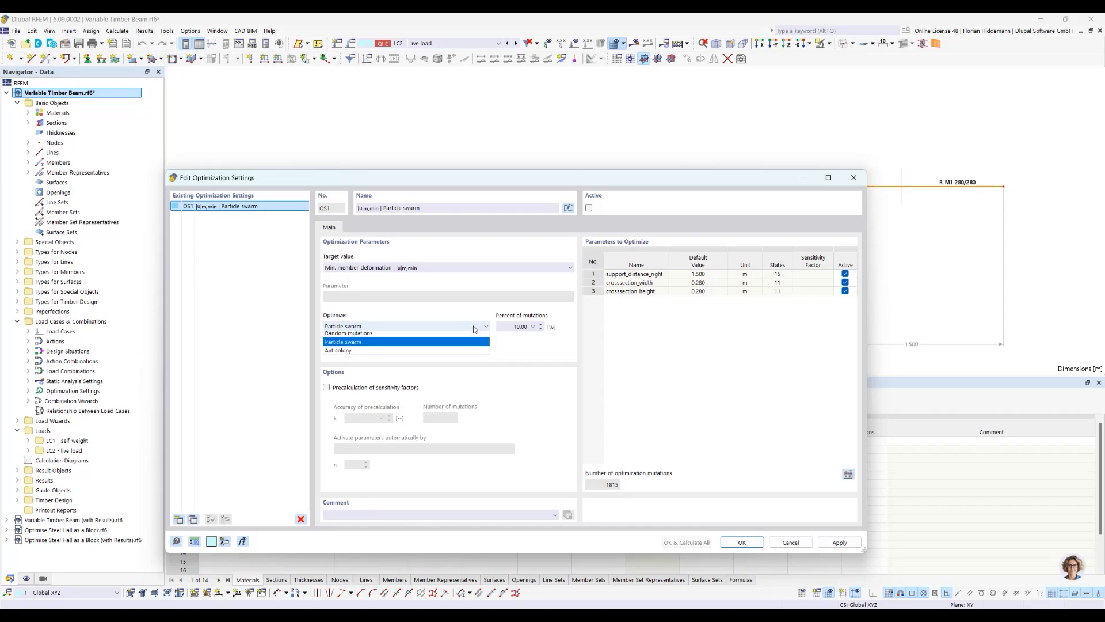
click(388, 341)
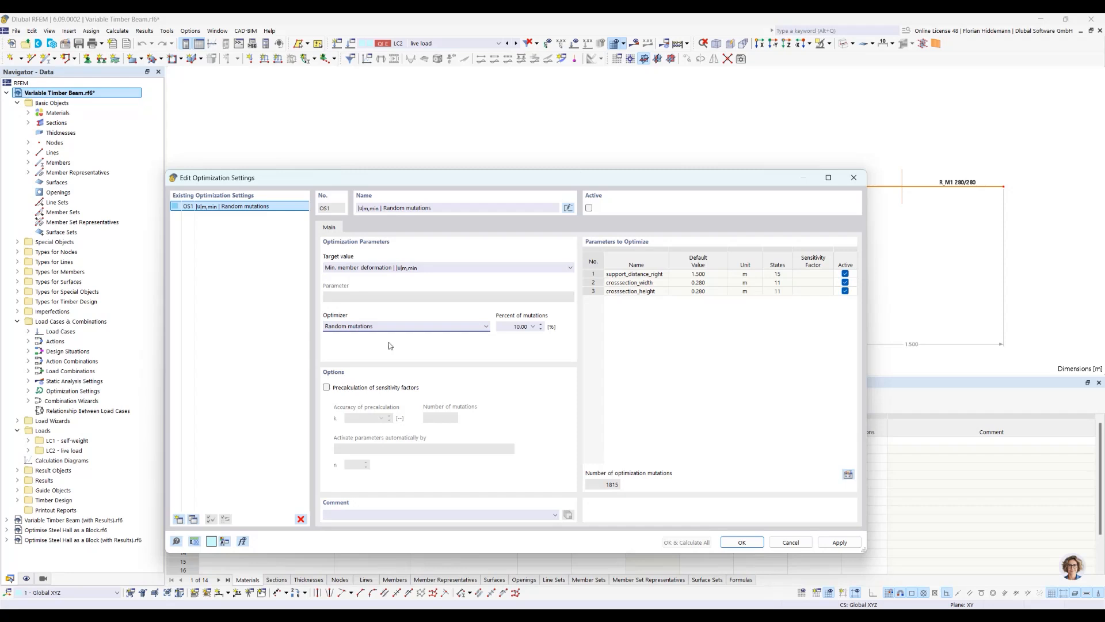
click(533, 327)
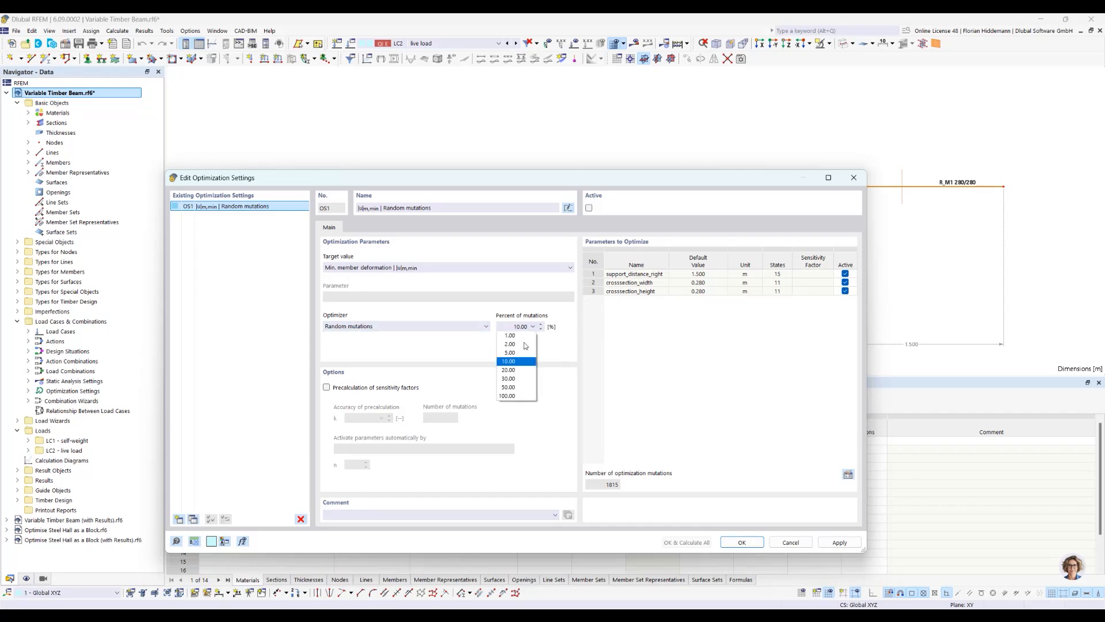
click(525, 353)
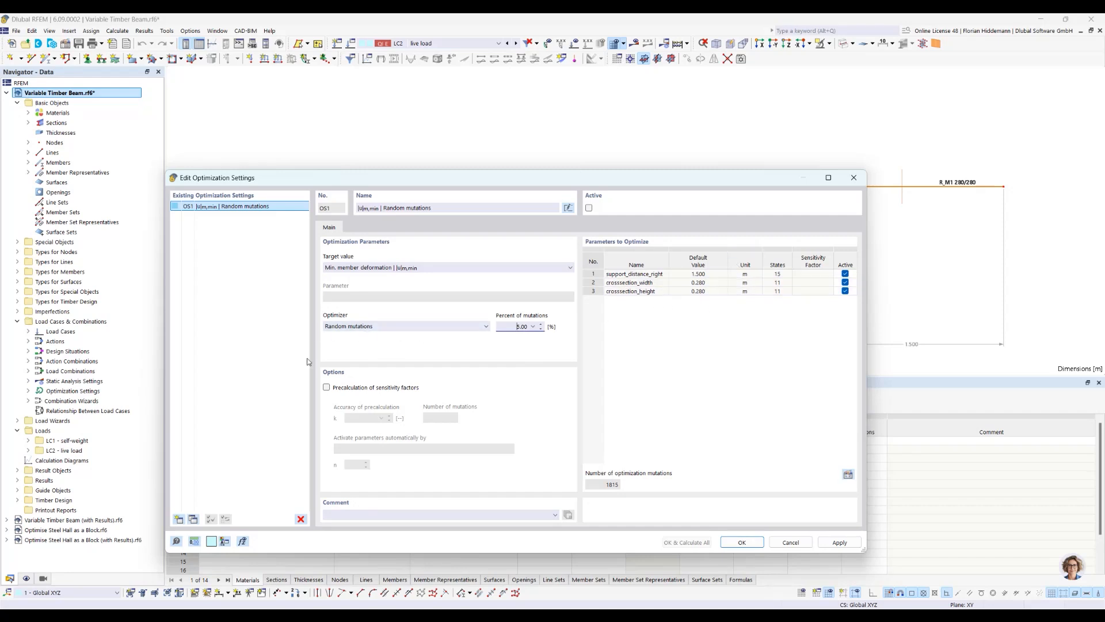
click(517, 326)
text(1)
Activate optimization setting OS1 and run the optimization calculation
click(589, 208)
click(684, 542)
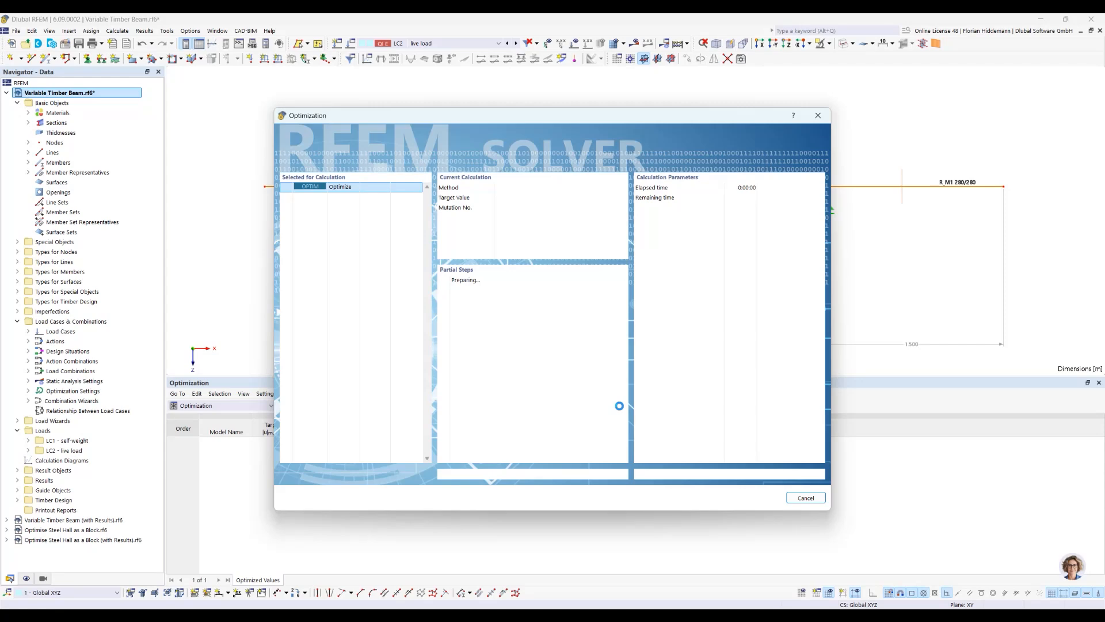
Move the solver window aside and review the mutations appearing in the optimization results list
drag(486, 116, 902, 407)
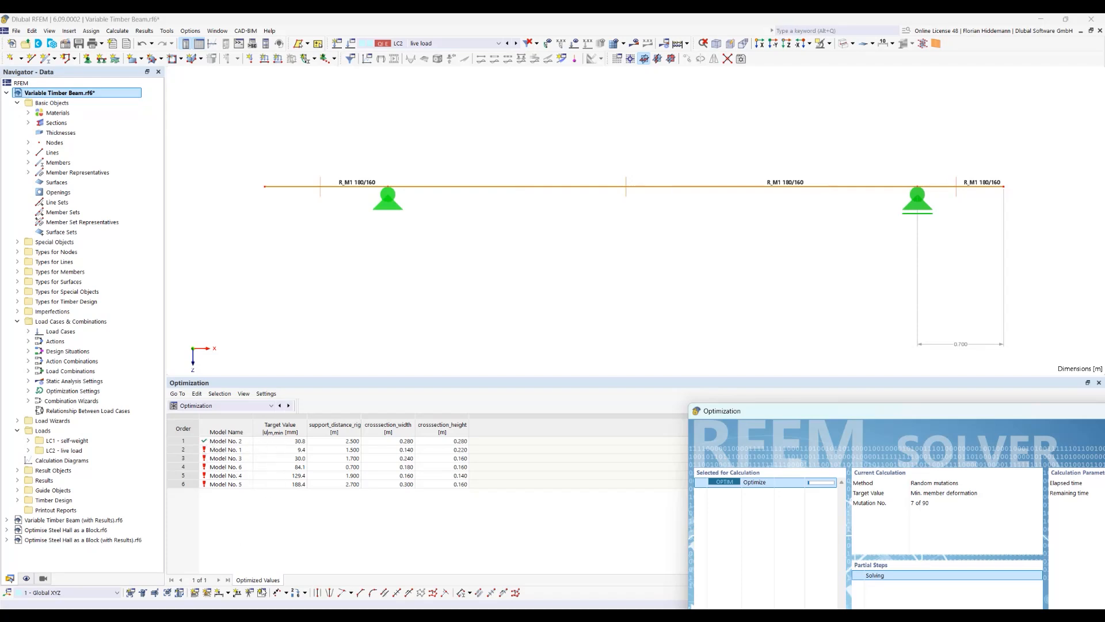
mouse_move(306, 615)
click(305, 564)
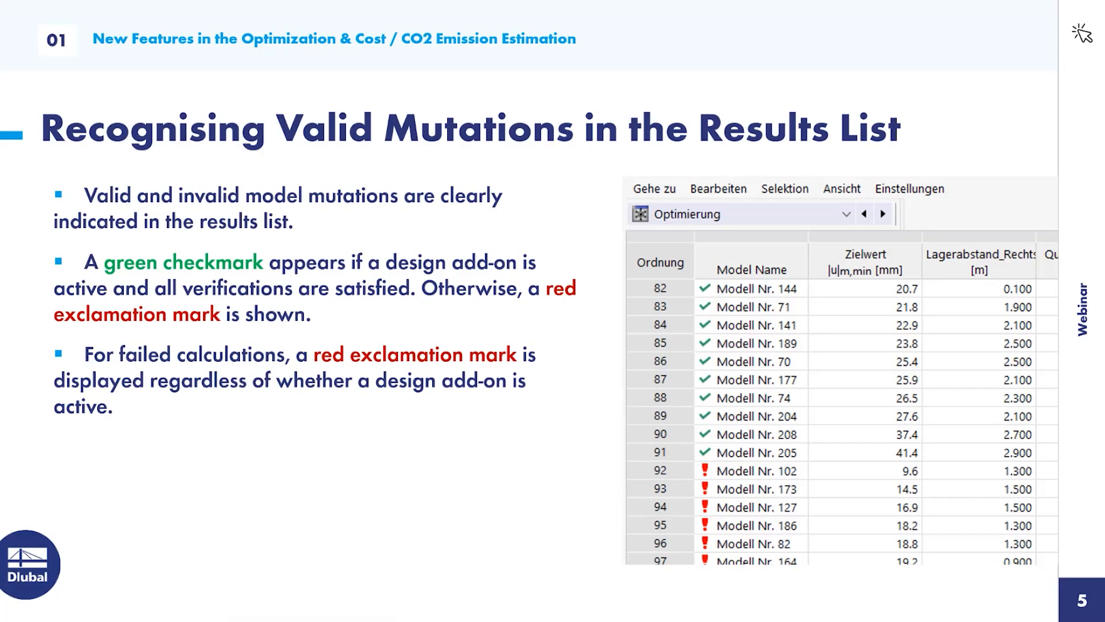
click(312, 614)
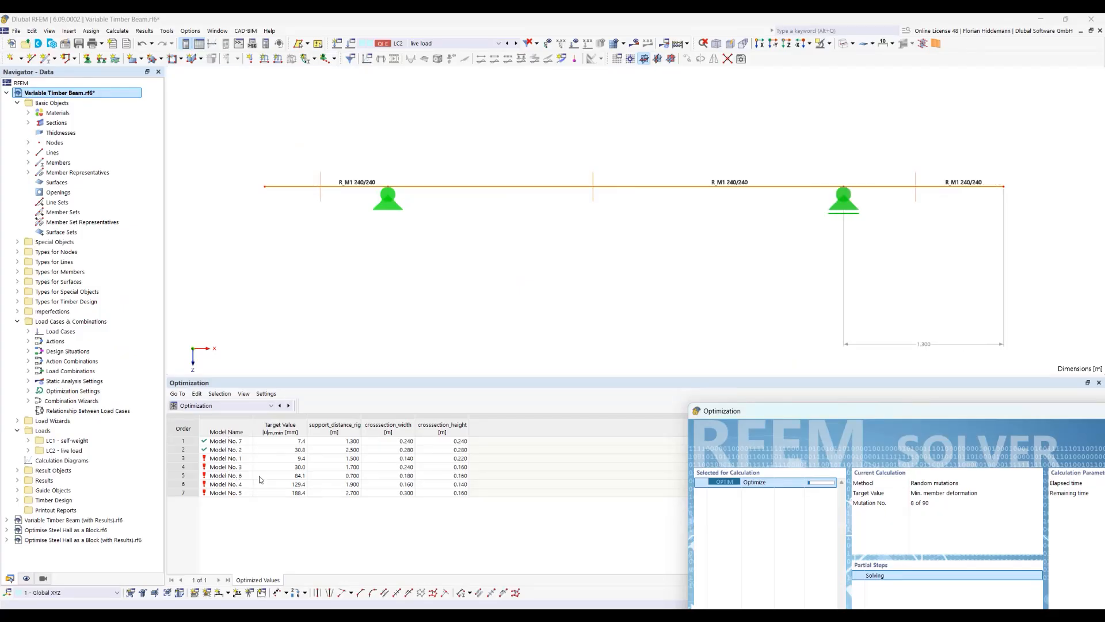
Cancel the running optimization calculation
drag(926, 417, 620, 143)
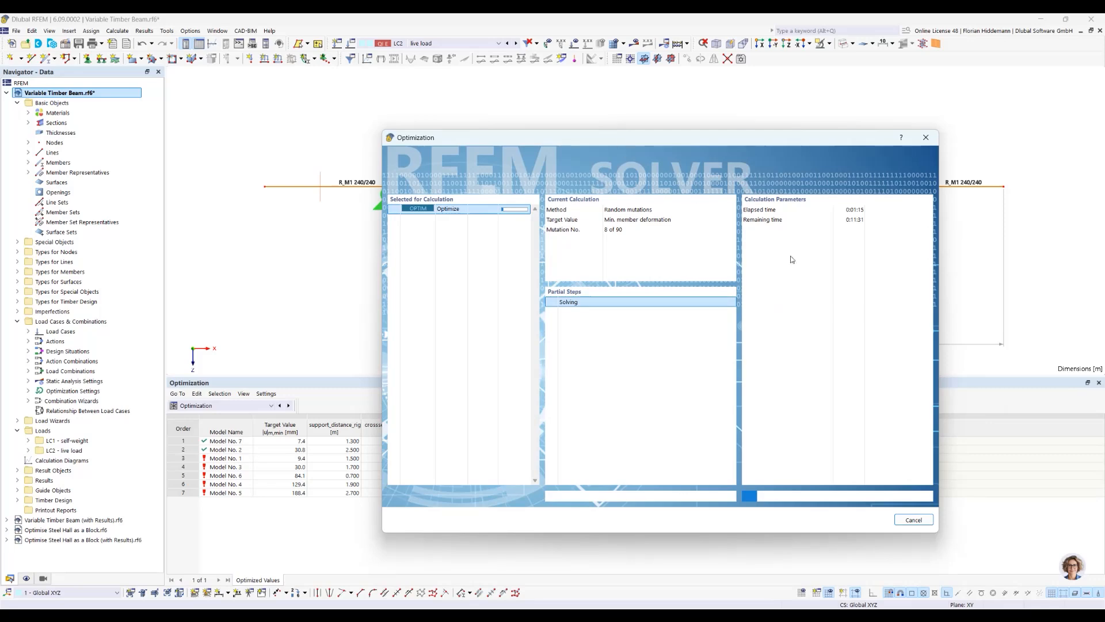
click(913, 520)
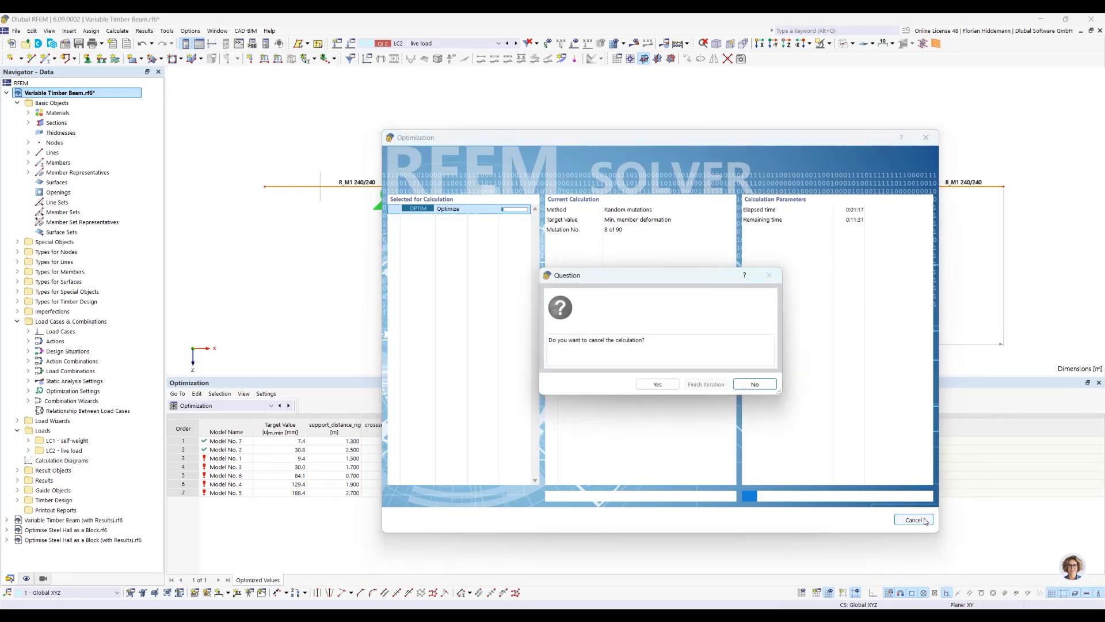
click(659, 384)
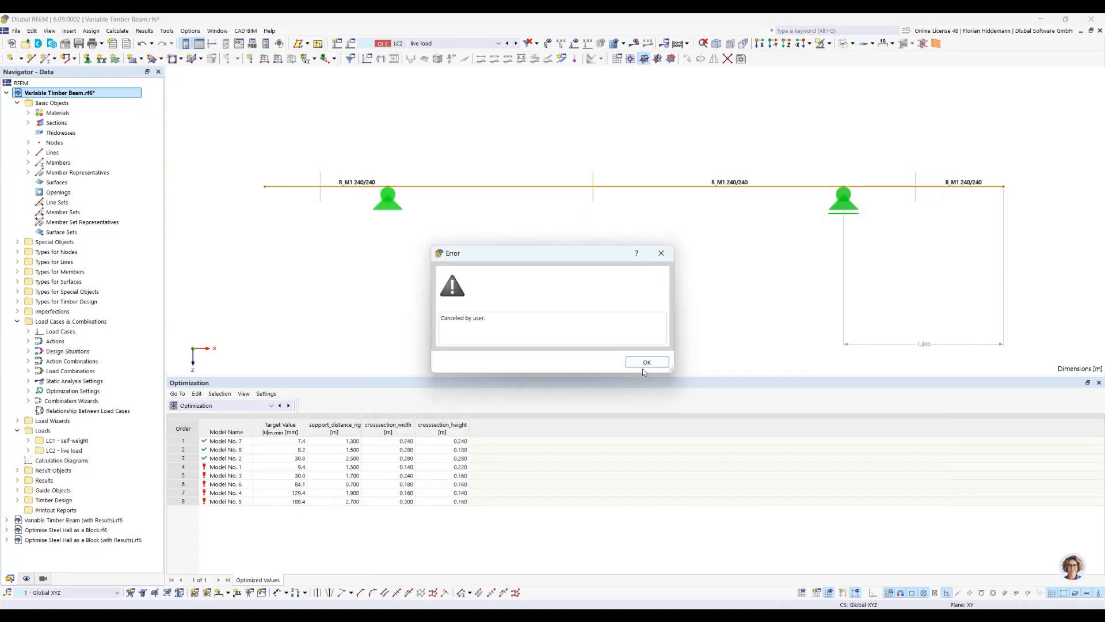
click(646, 362)
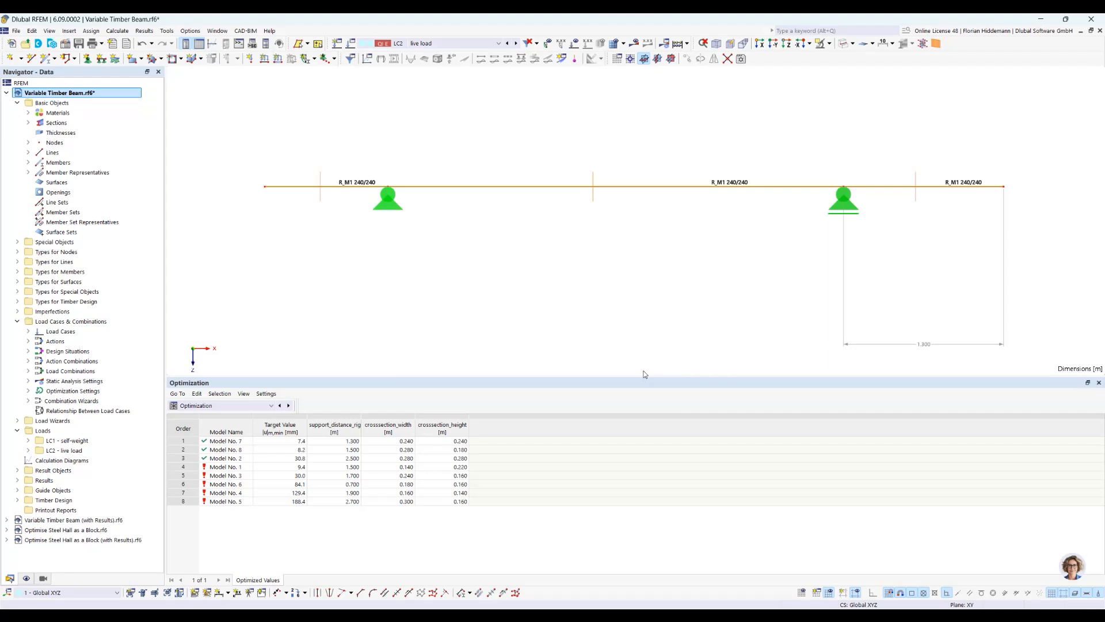
Load mutation Model No. 7 from the optimization results list, calculate it and return to the list
drag(483, 377, 482, 389)
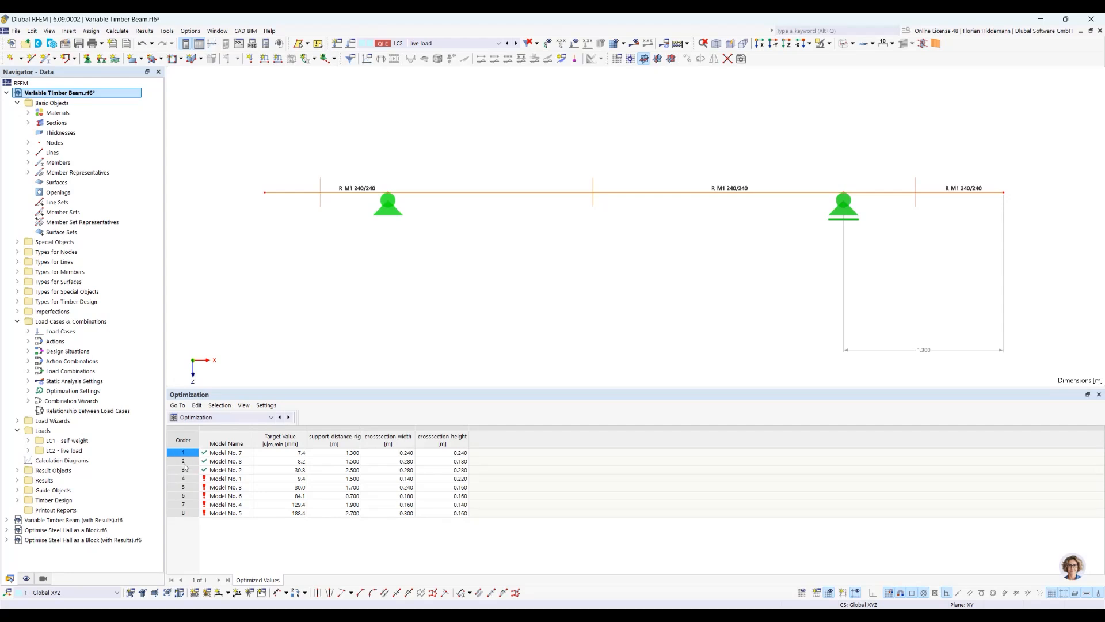
click(242, 455)
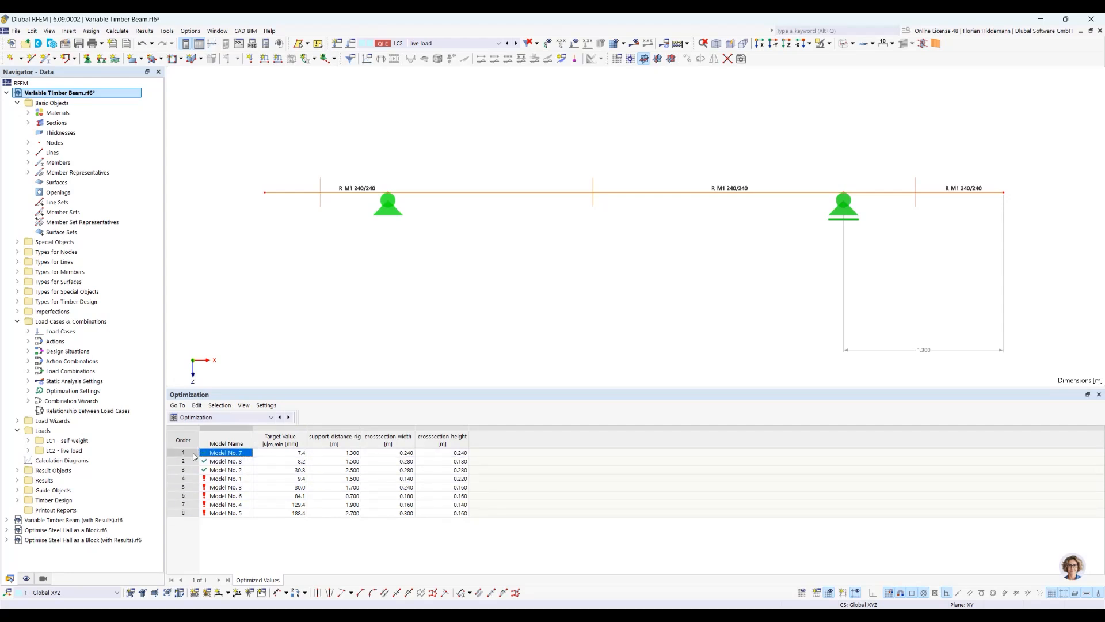
click(263, 419)
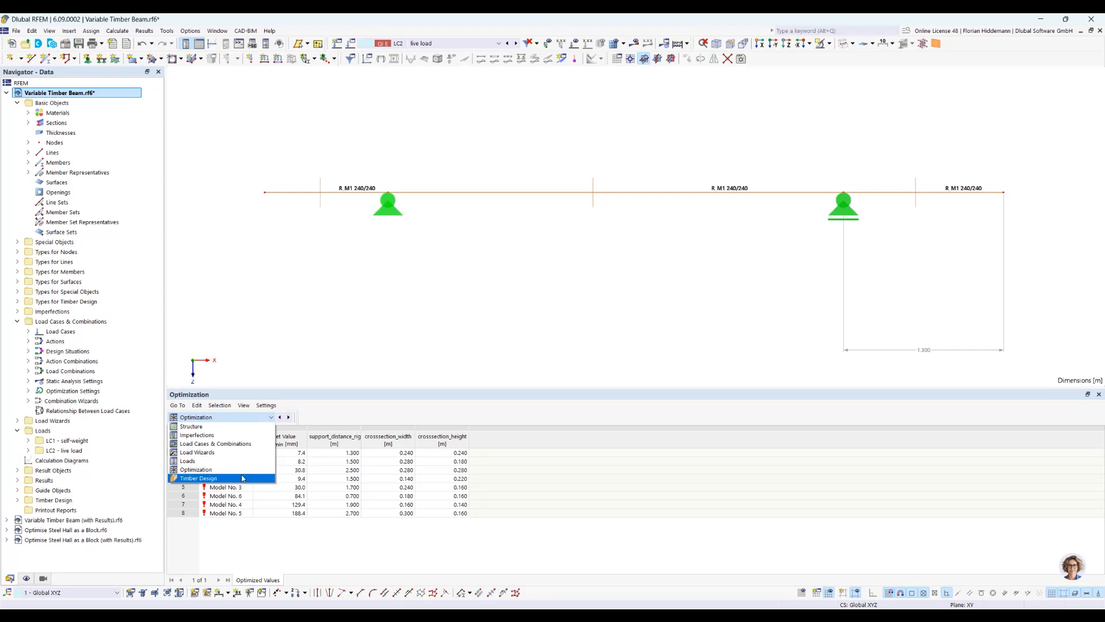
click(243, 478)
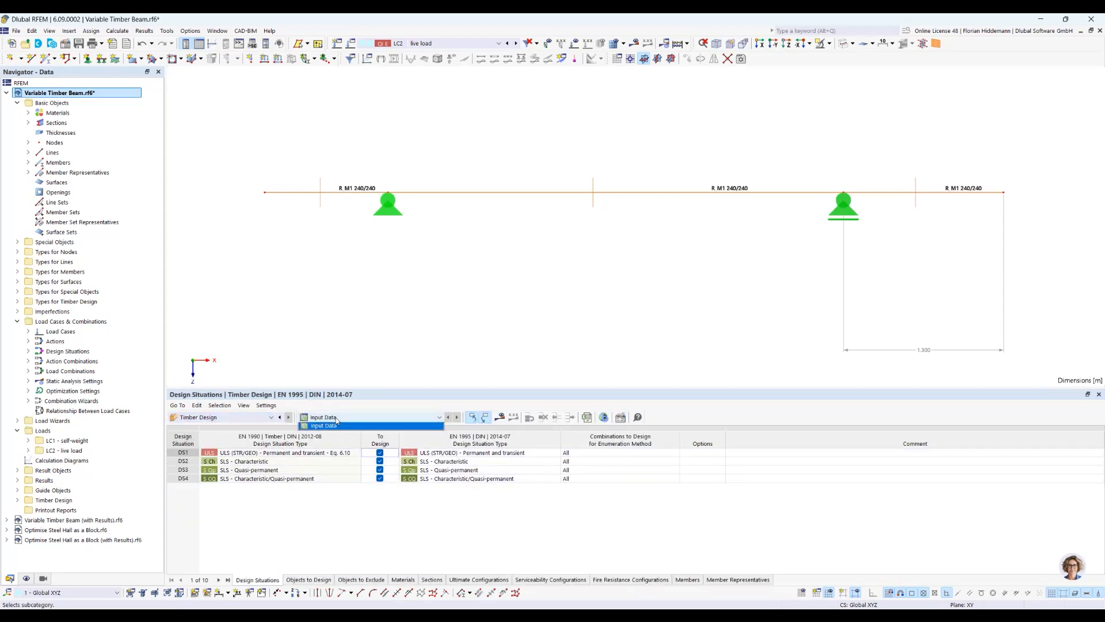
click(239, 418)
click(237, 468)
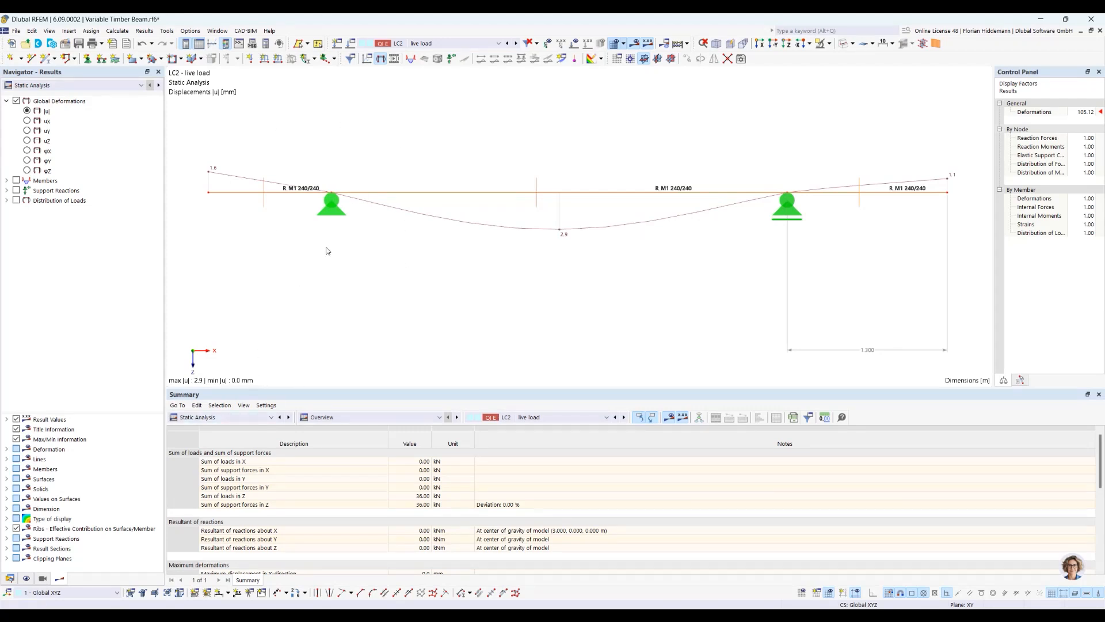
click(201, 418)
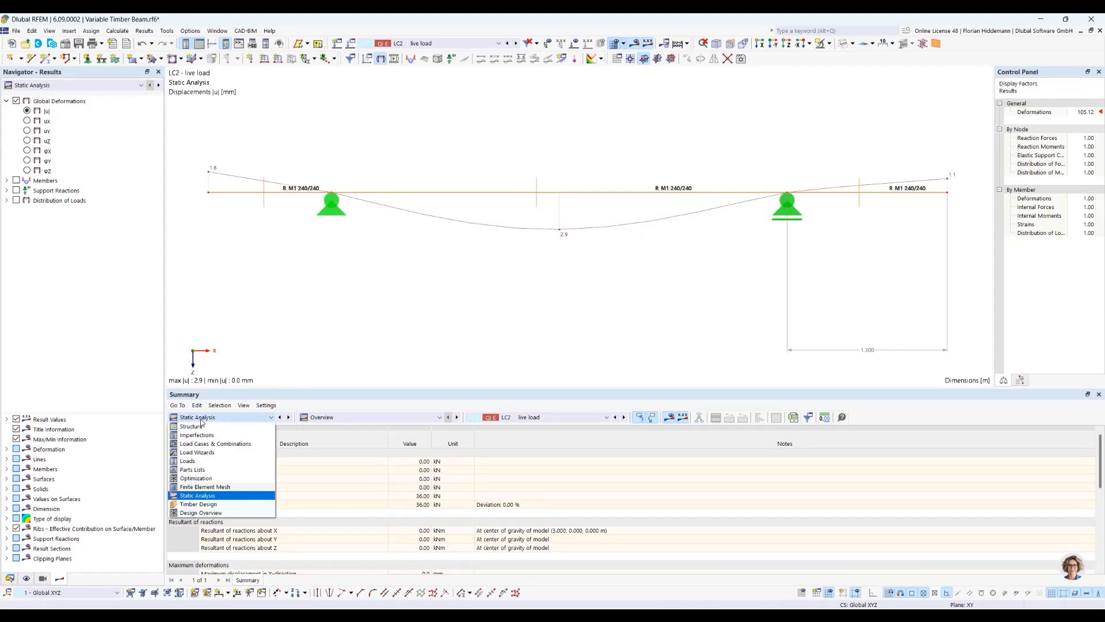
click(218, 481)
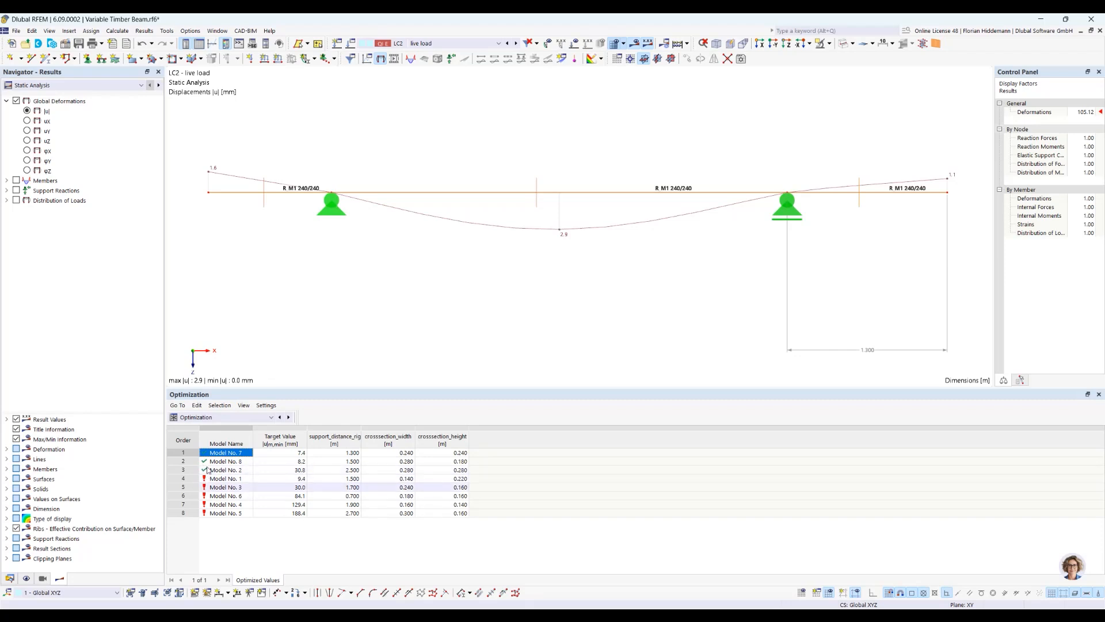
Examine the timber design ratios on members for mutation Model No. 7 and return to the optimization results
click(237, 421)
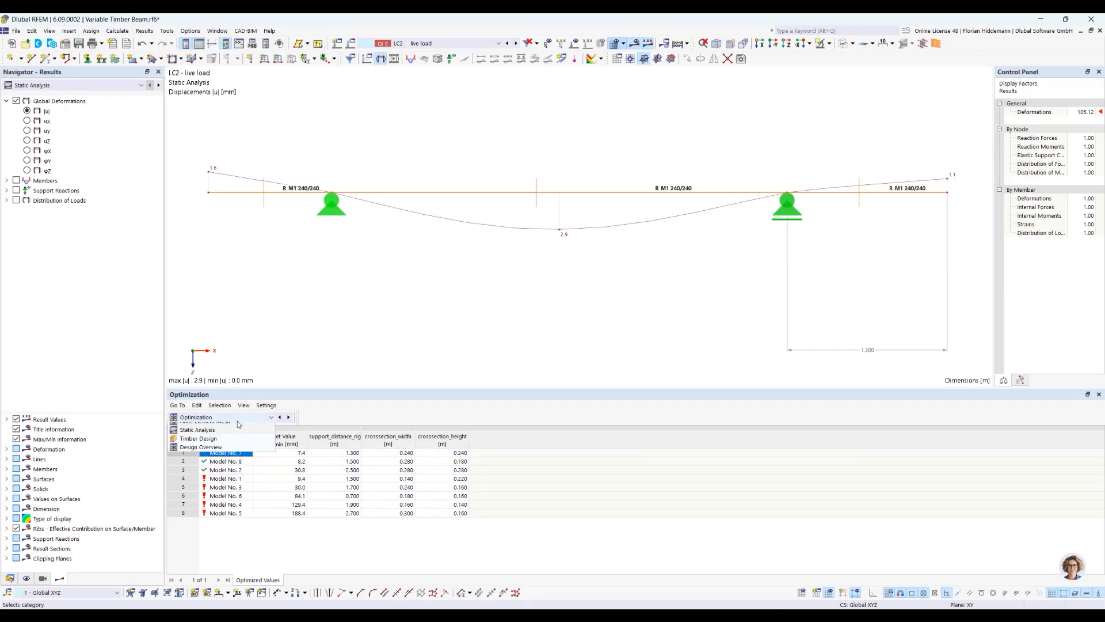
click(237, 421)
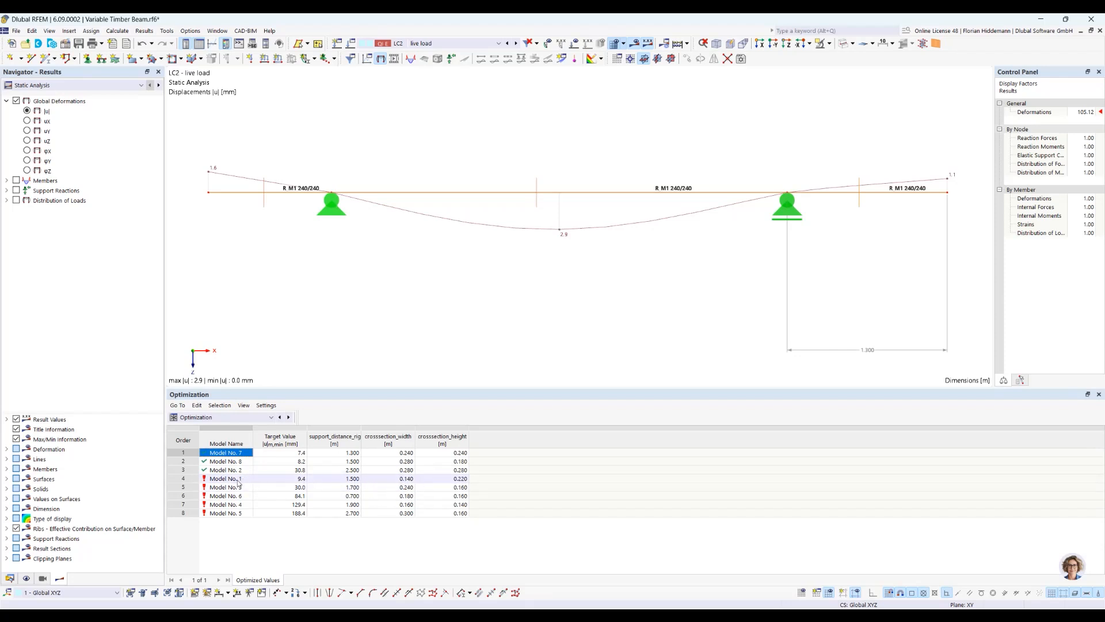
click(214, 416)
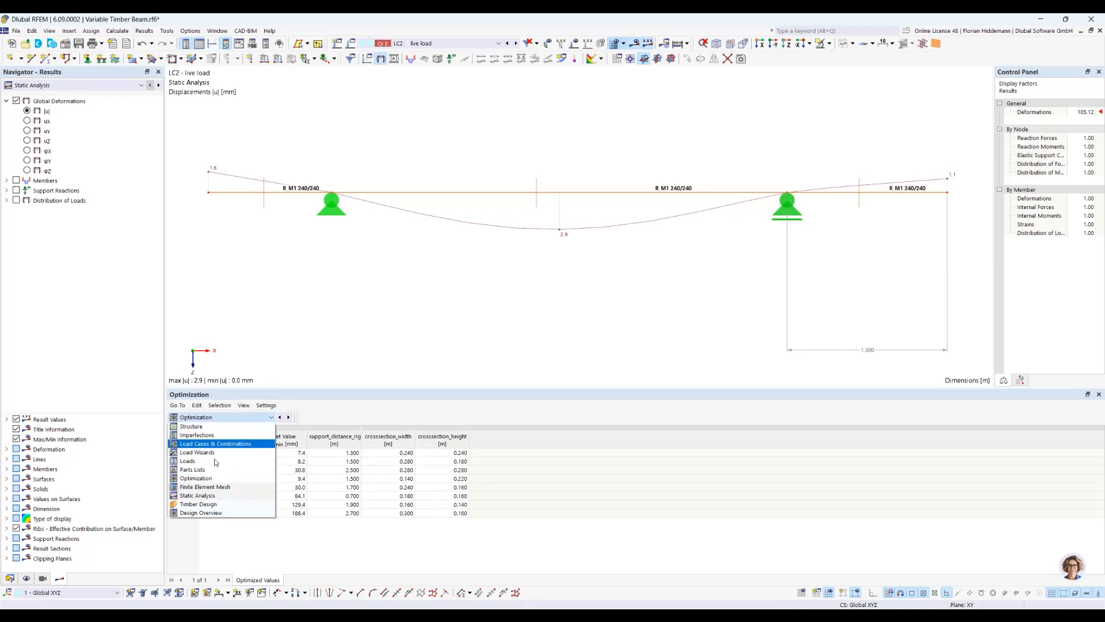
click(406, 340)
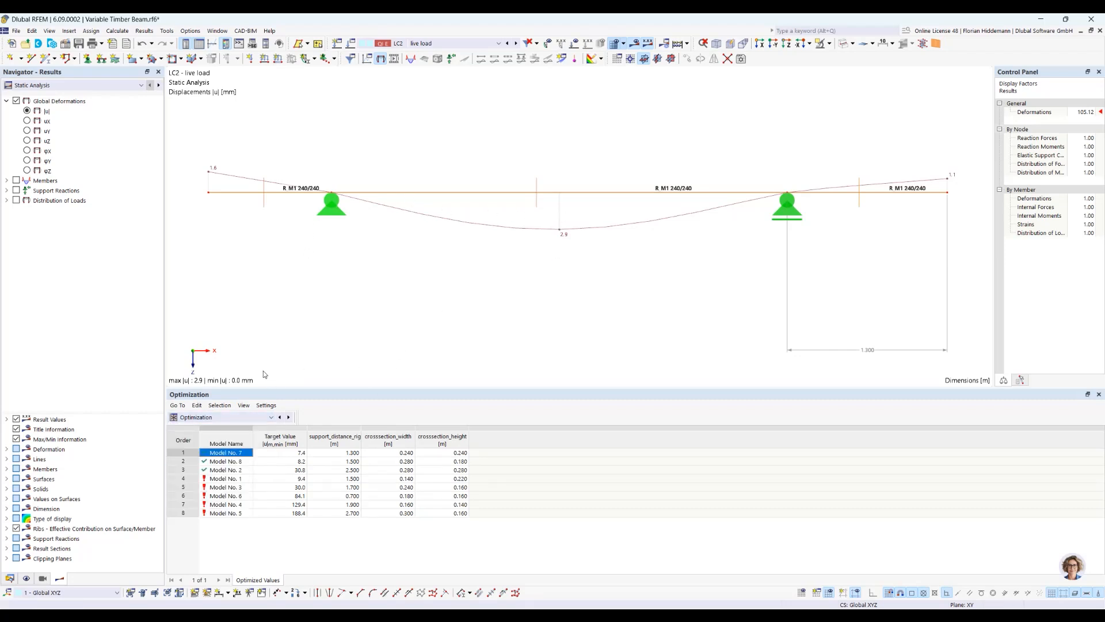
click(247, 417)
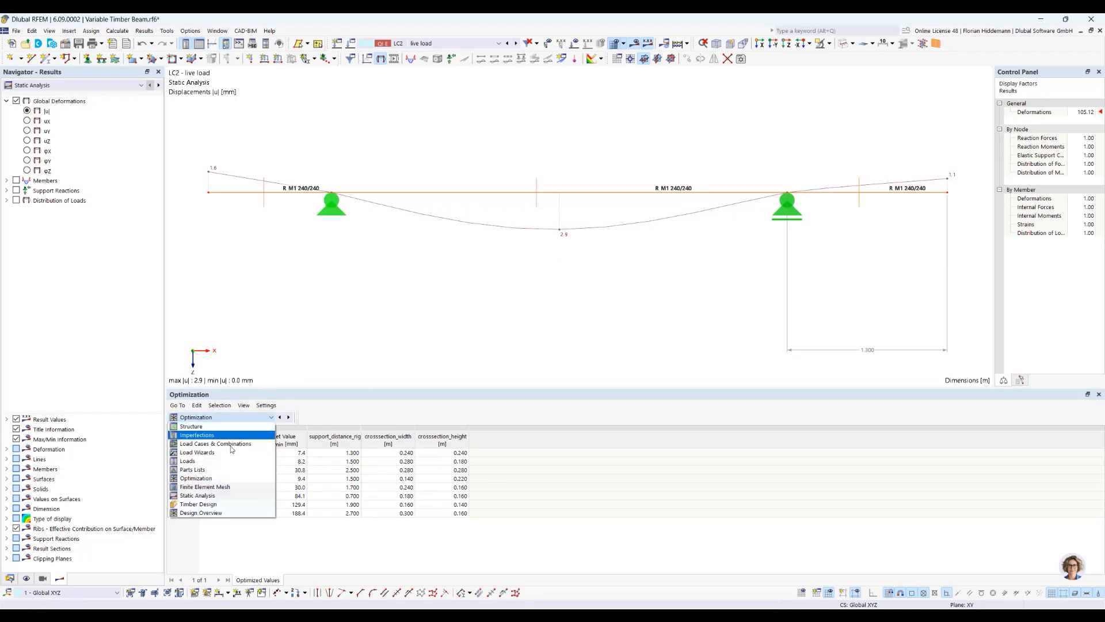
click(208, 505)
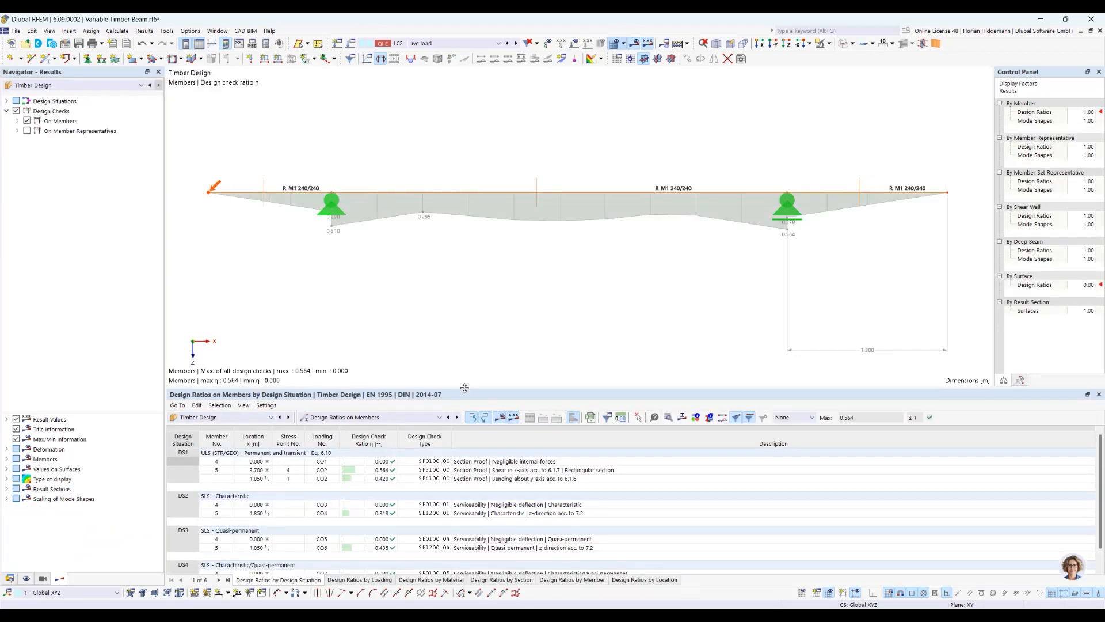
drag(465, 387, 406, 329)
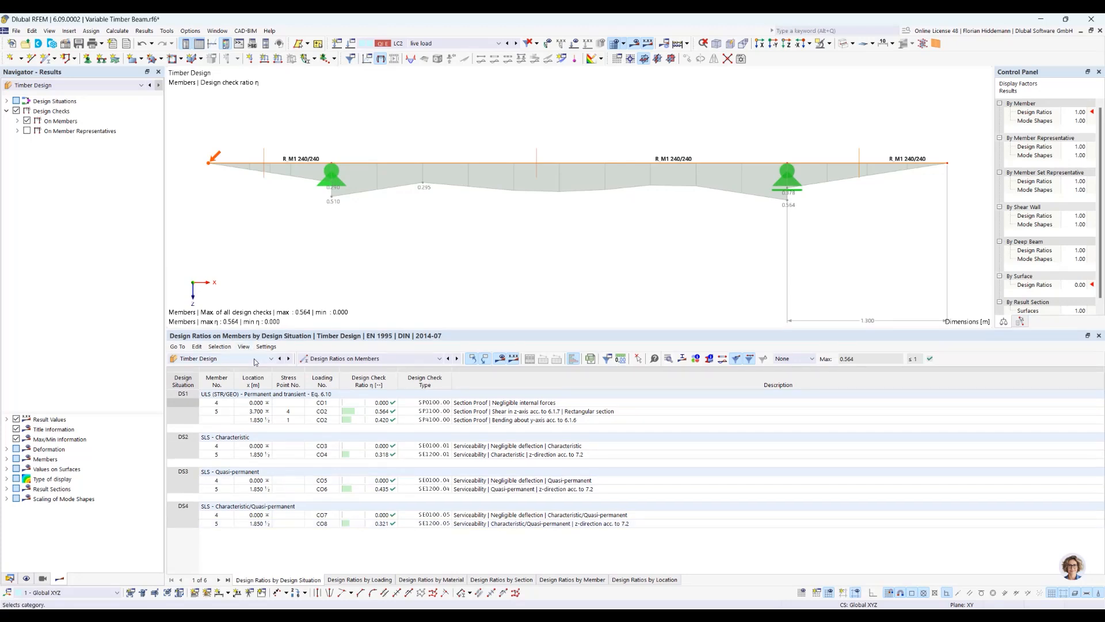
click(236, 358)
click(236, 419)
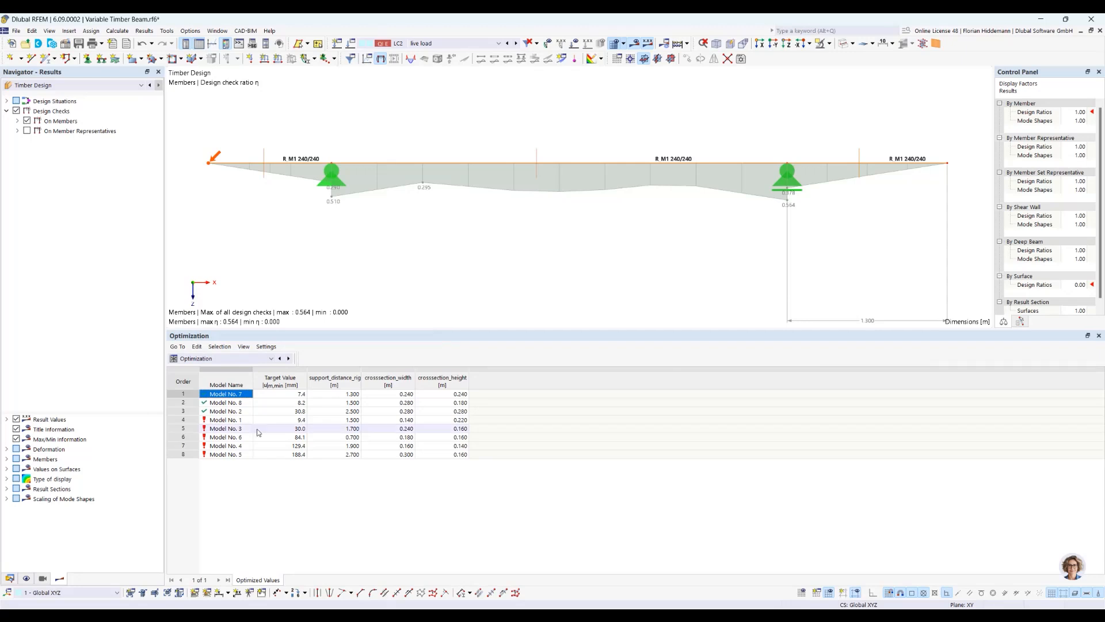
Load and calculate mutation Model No. 1, and examine the z-axis shear check of member 5 in its timber design ratios
click(242, 421)
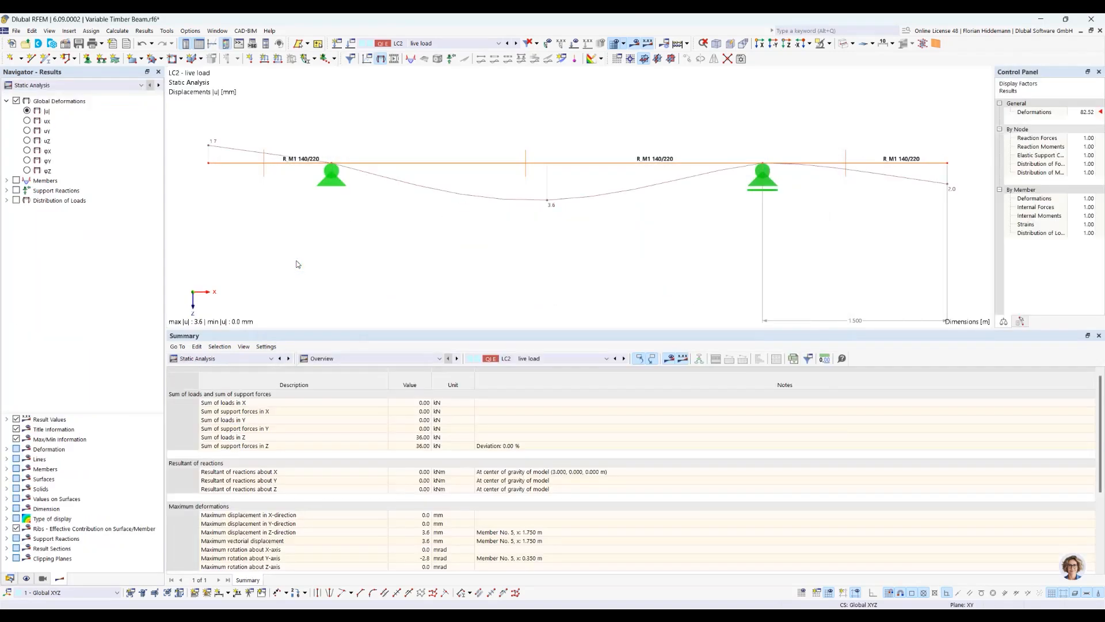
click(236, 359)
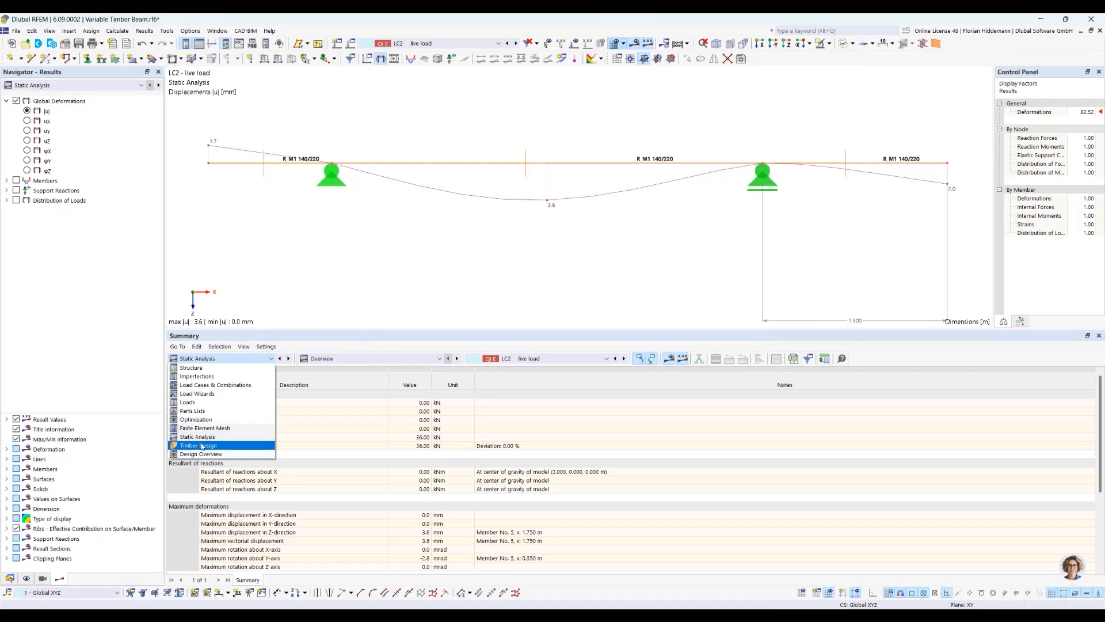
click(275, 442)
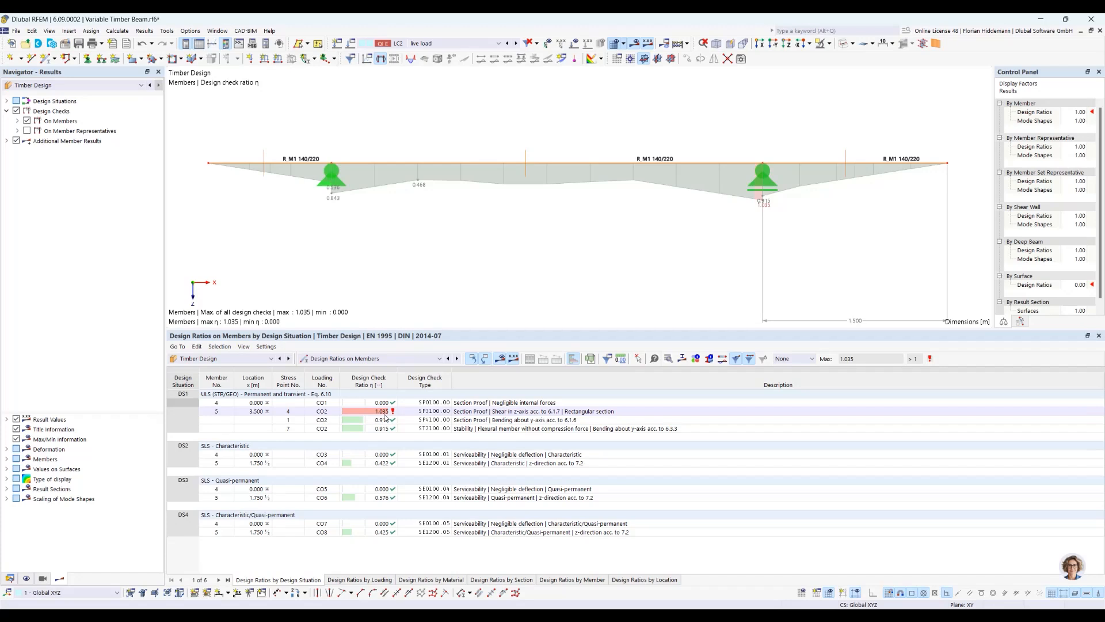
click(488, 412)
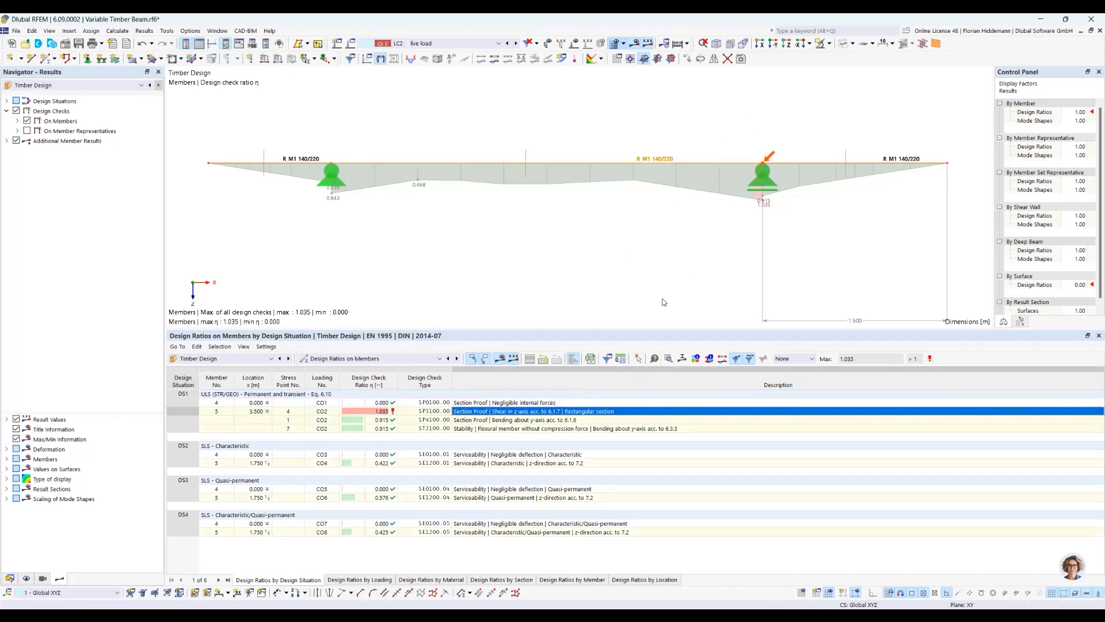
click(260, 361)
click(224, 425)
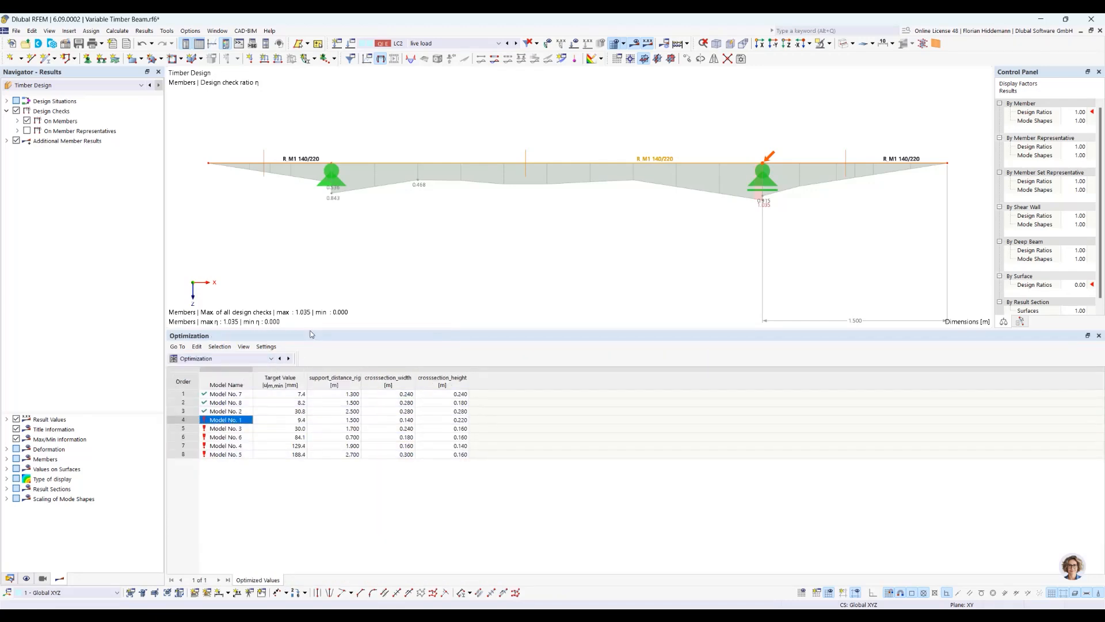
drag(311, 329, 310, 388)
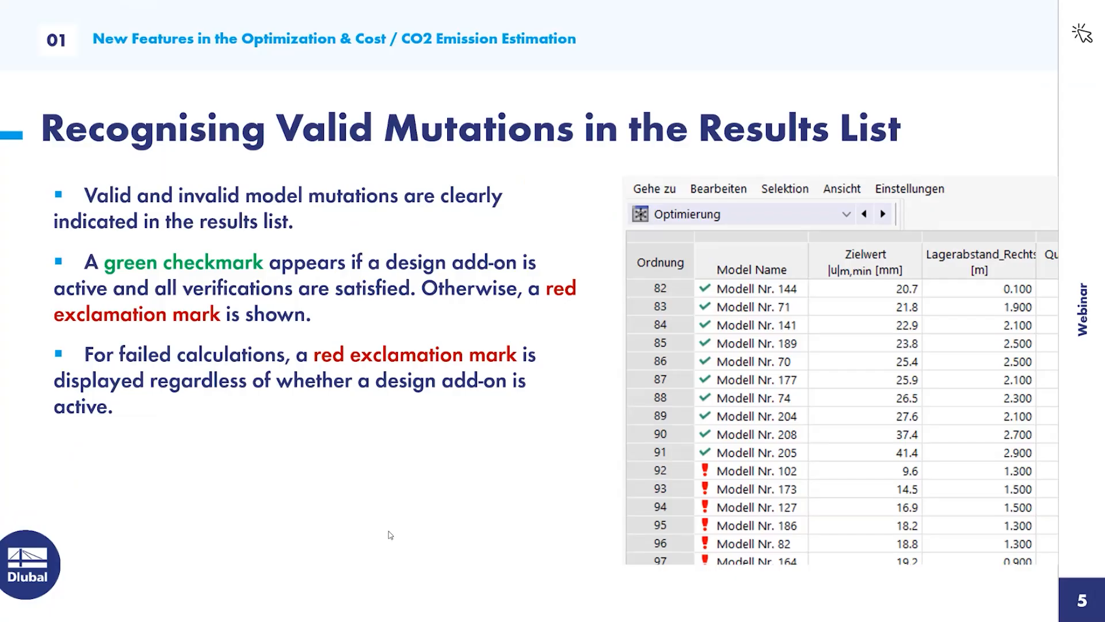
Open the optimization settings and create a copy of setting OS1
click(397, 517)
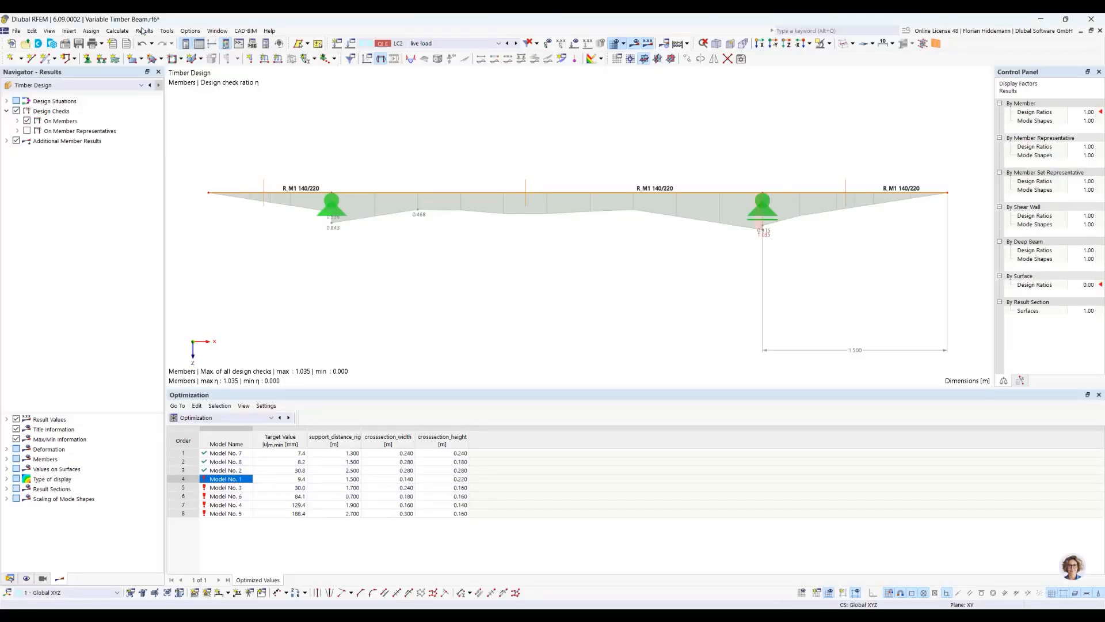
click(117, 31)
click(170, 291)
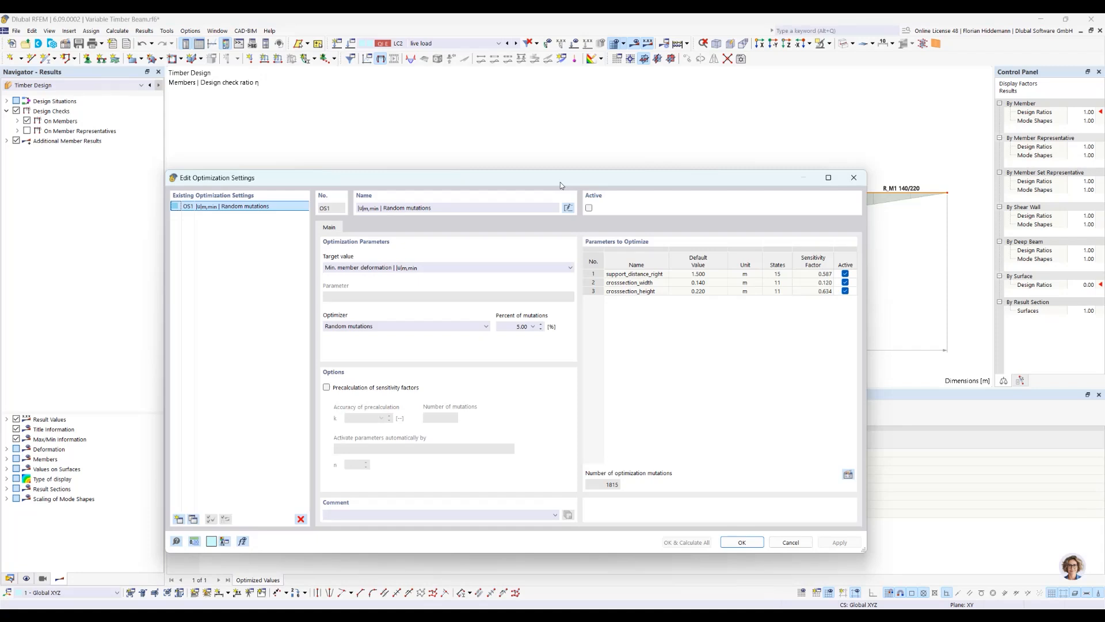
drag(561, 182, 584, 107)
click(217, 444)
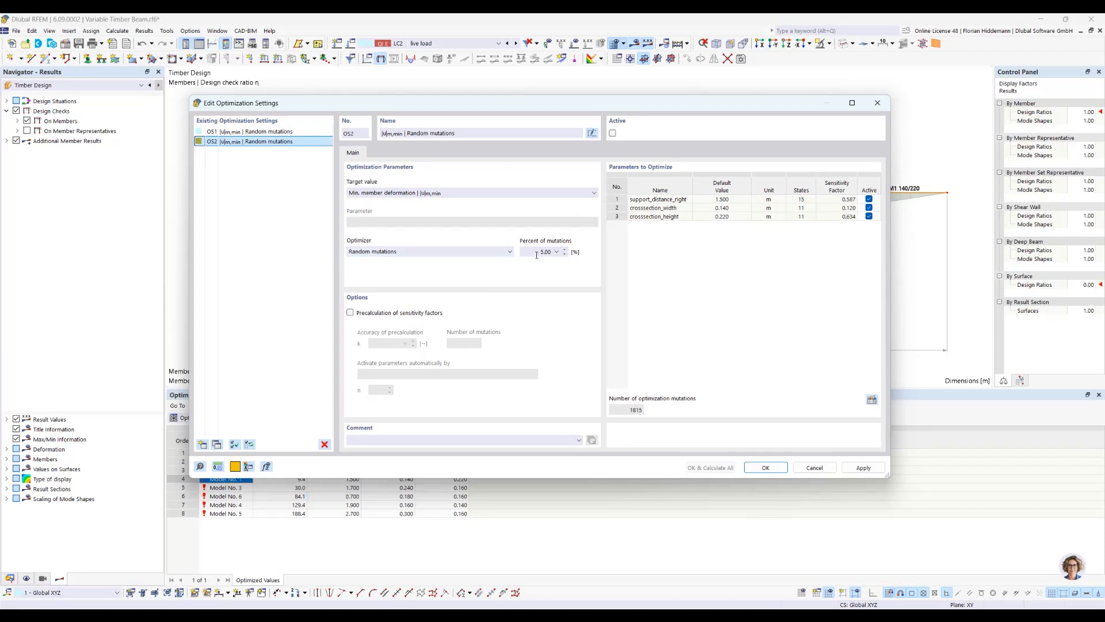
Set the optimizer of OS2 to Particle swarm and its percent of mutations to 2 %
click(509, 251)
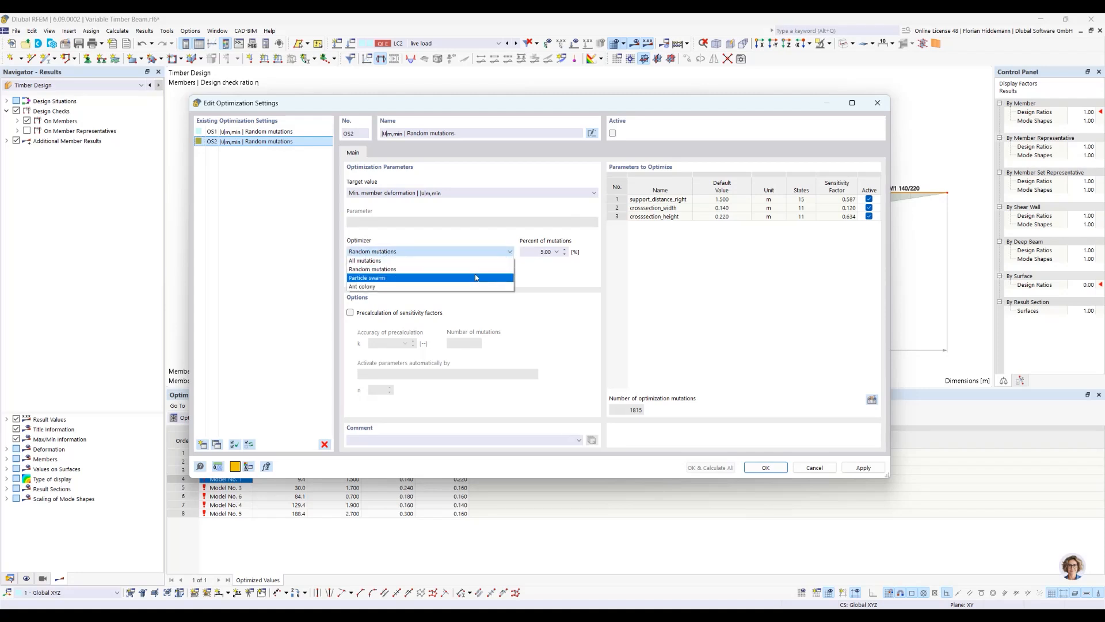
click(476, 277)
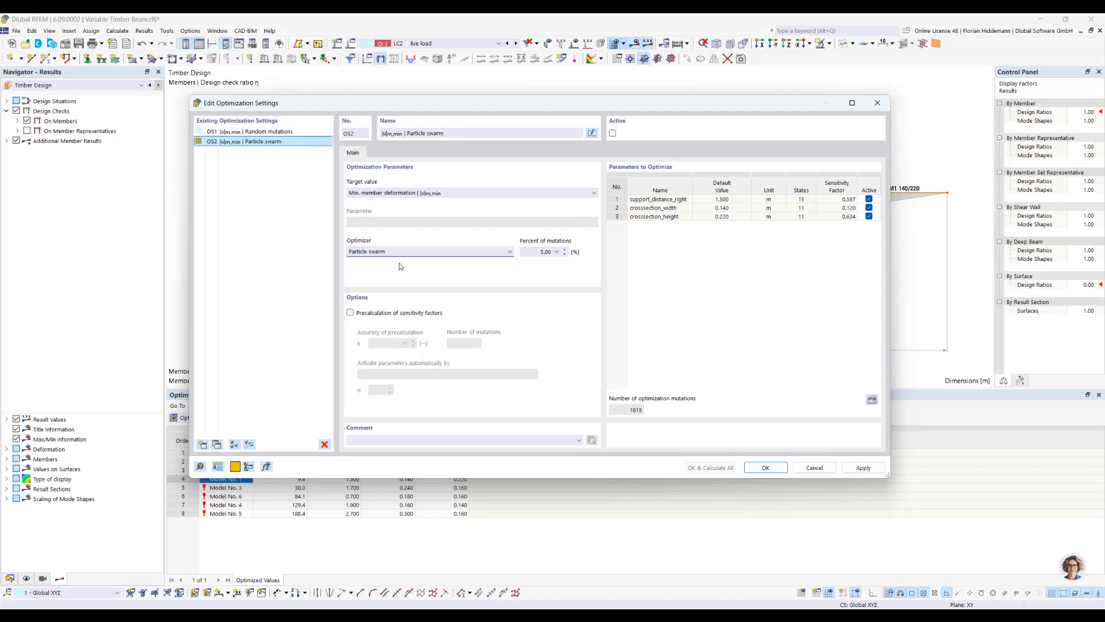
click(557, 252)
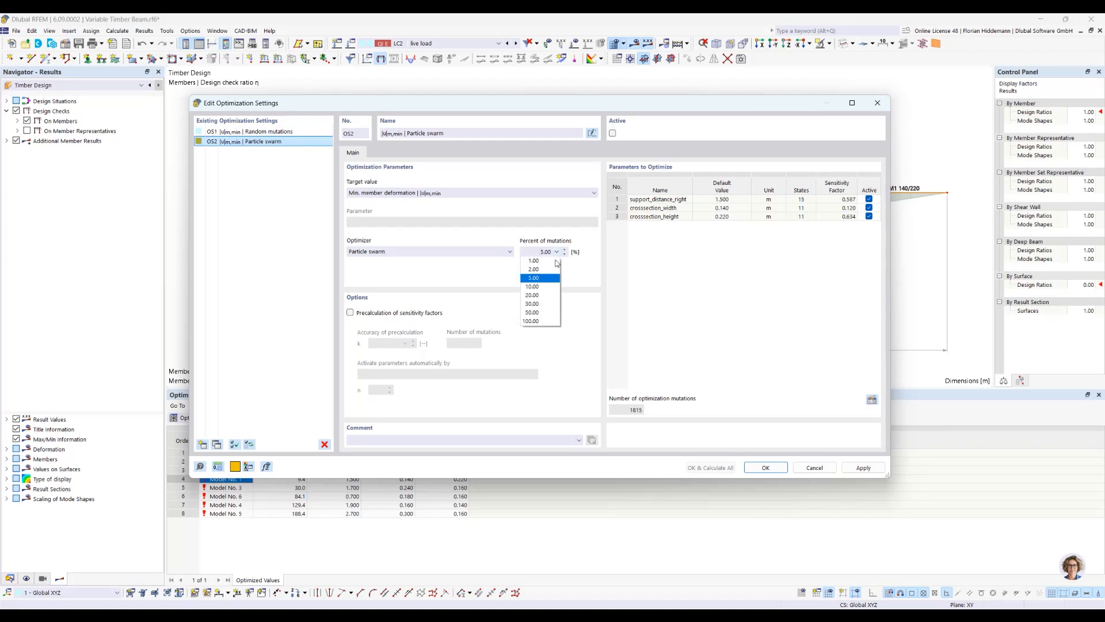
click(549, 280)
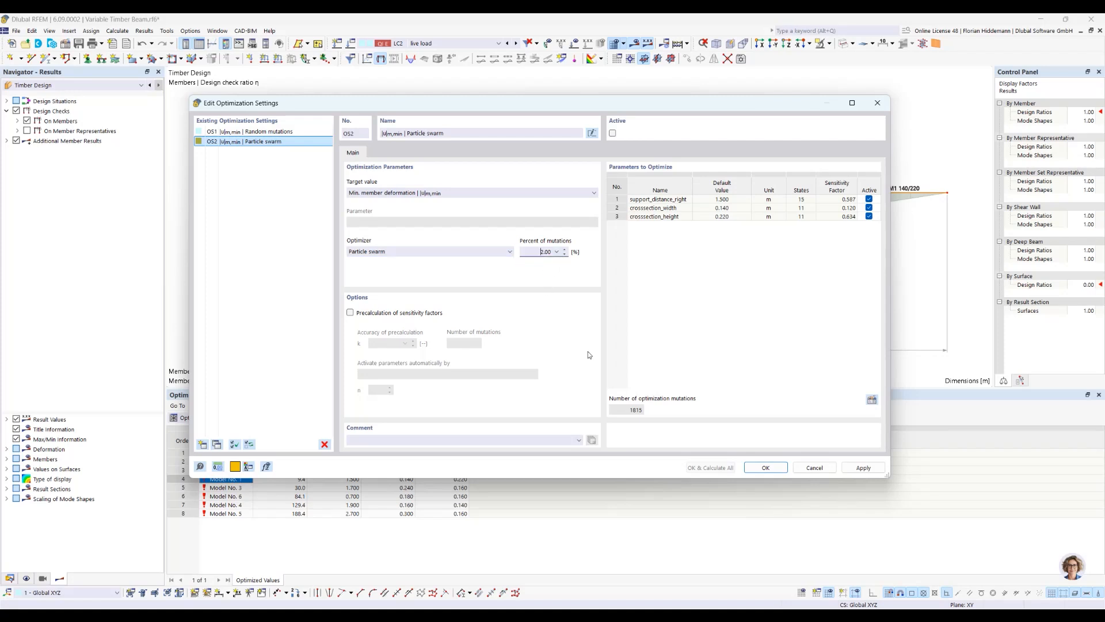
Activate optimization setting OS2, start calculating all, and move the solver window clear of the optimization results table
click(613, 134)
drag(607, 110, 596, 120)
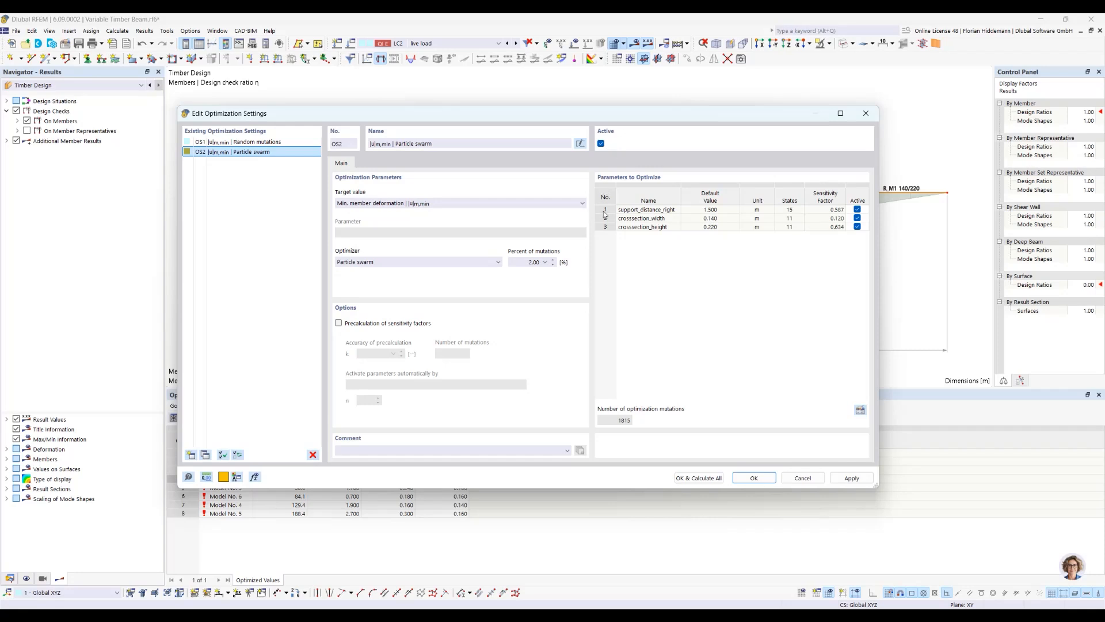
click(698, 478)
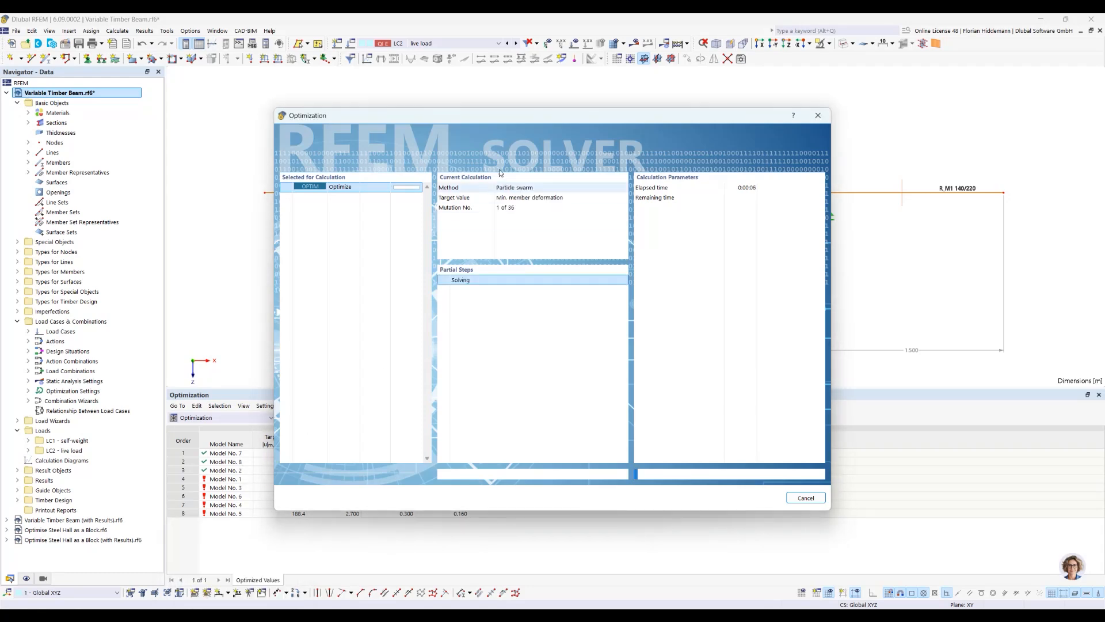
drag(490, 121, 904, 435)
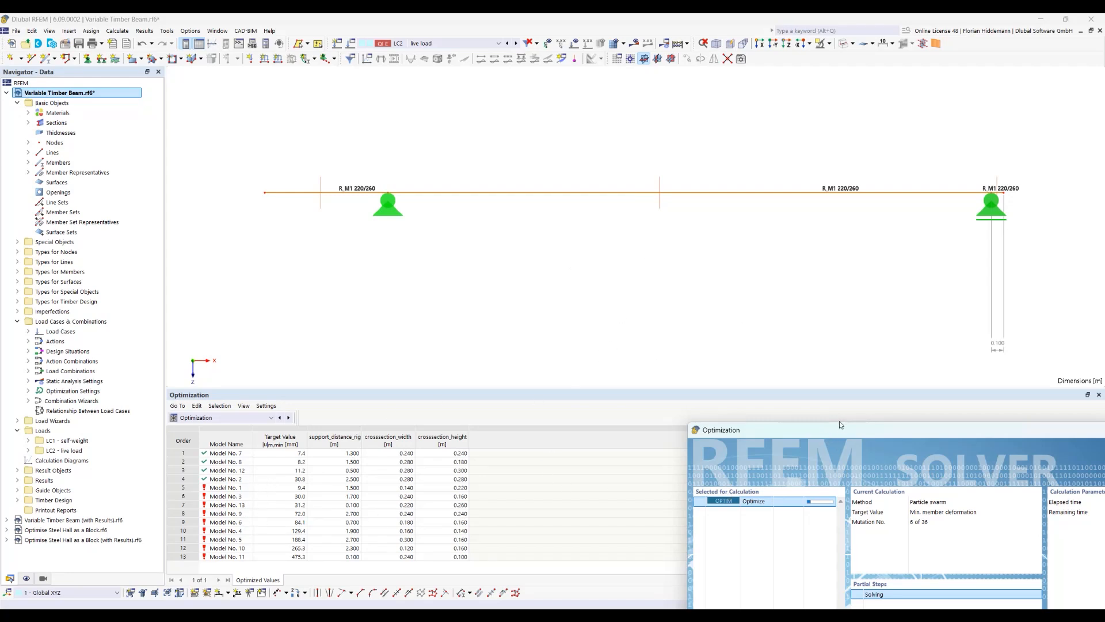
drag(840, 421, 746, 415)
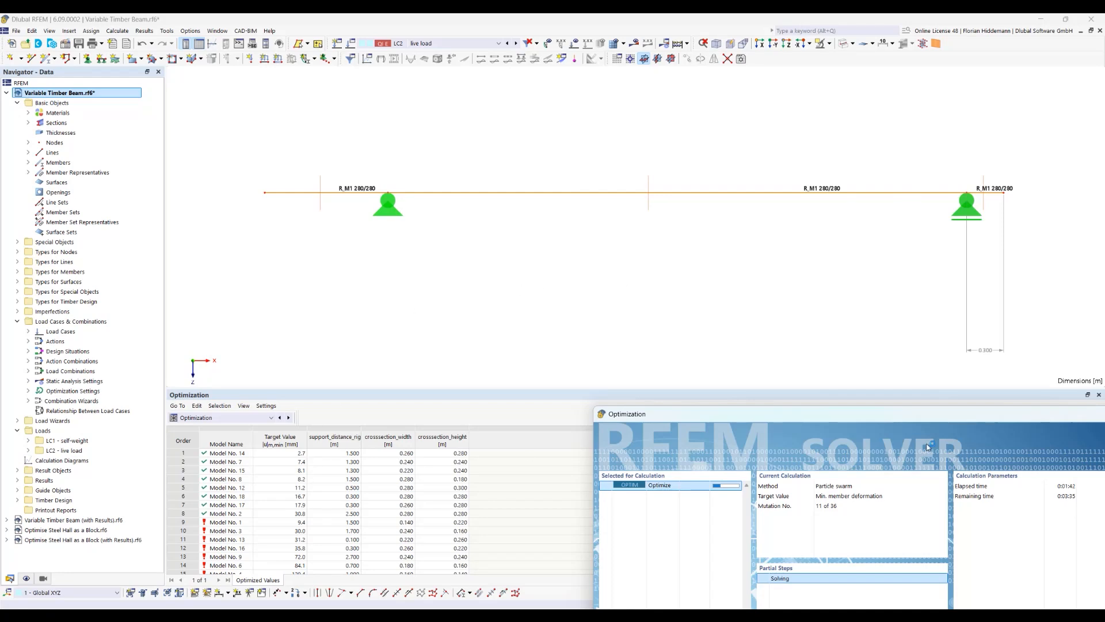
Cancel the running Particle swarm optimization and acknowledge the cancellation
drag(925, 425, 568, 174)
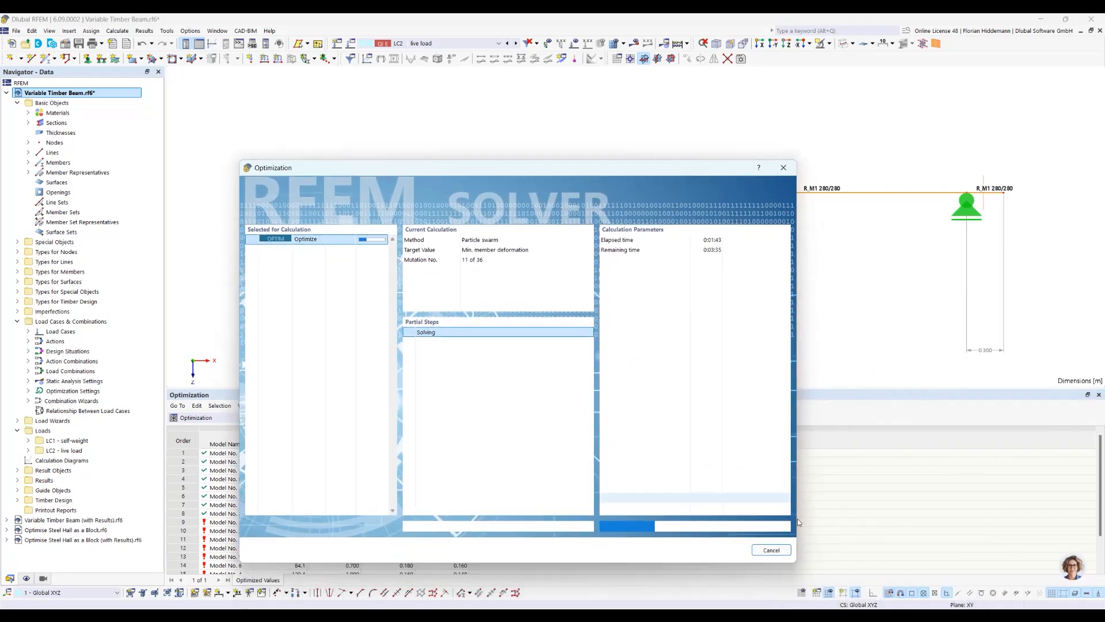
click(778, 551)
click(513, 410)
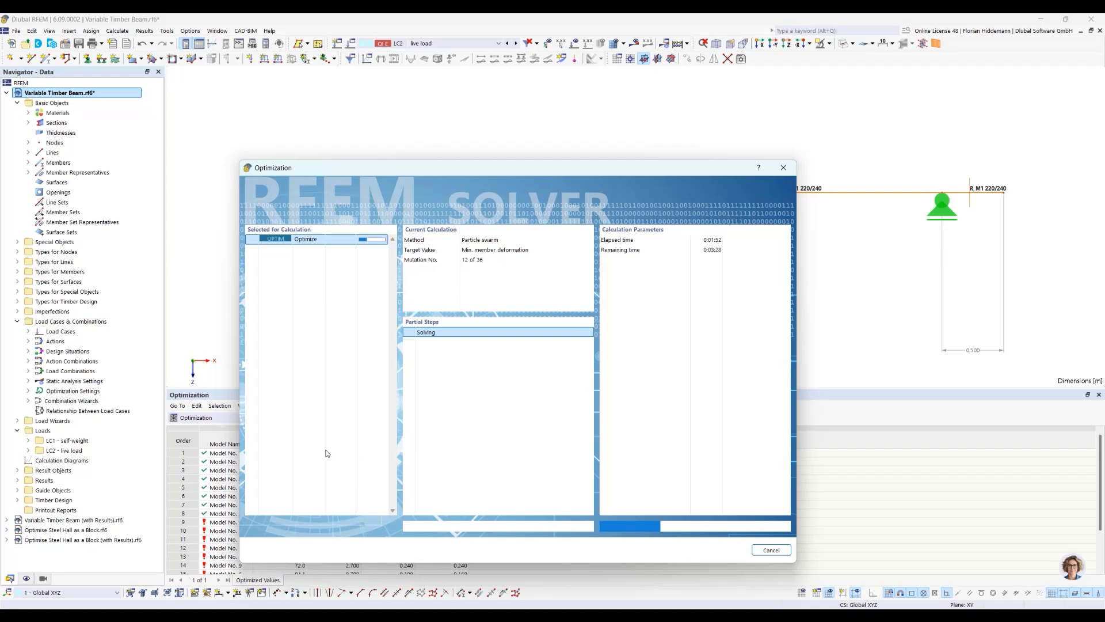
click(770, 549)
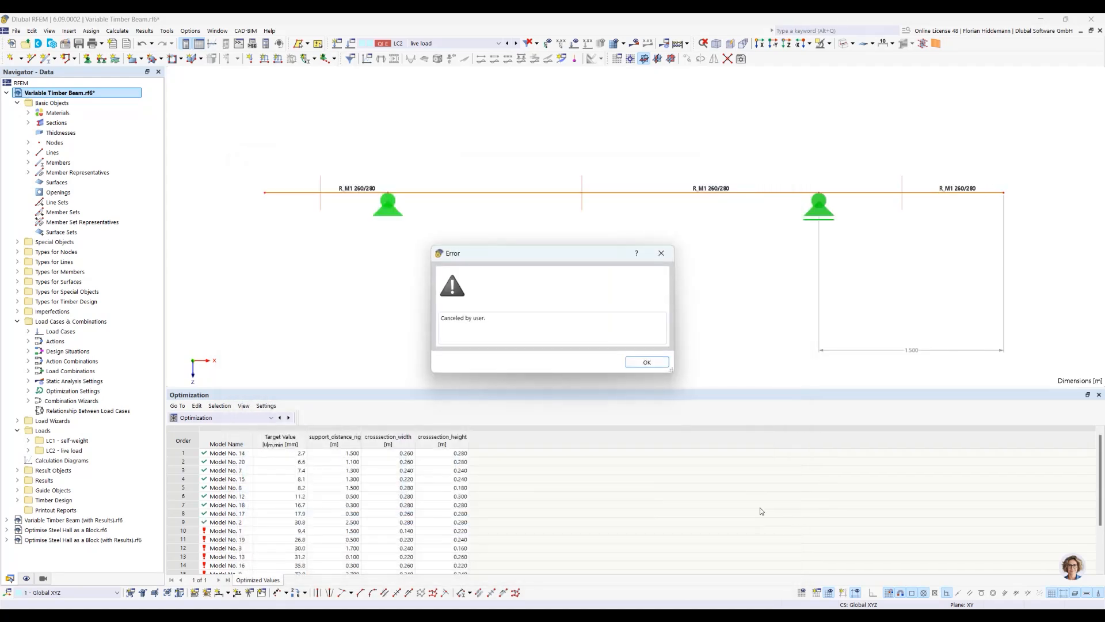
click(651, 359)
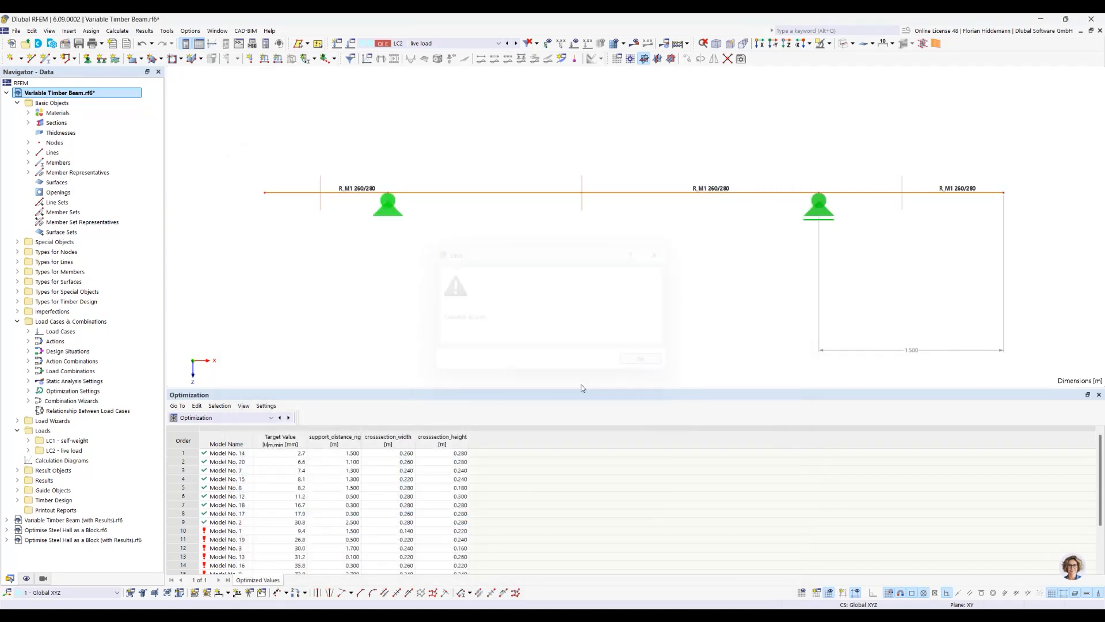
Load and calculate mutation Model No. 14, and examine its timber design ratios on members
click(216, 456)
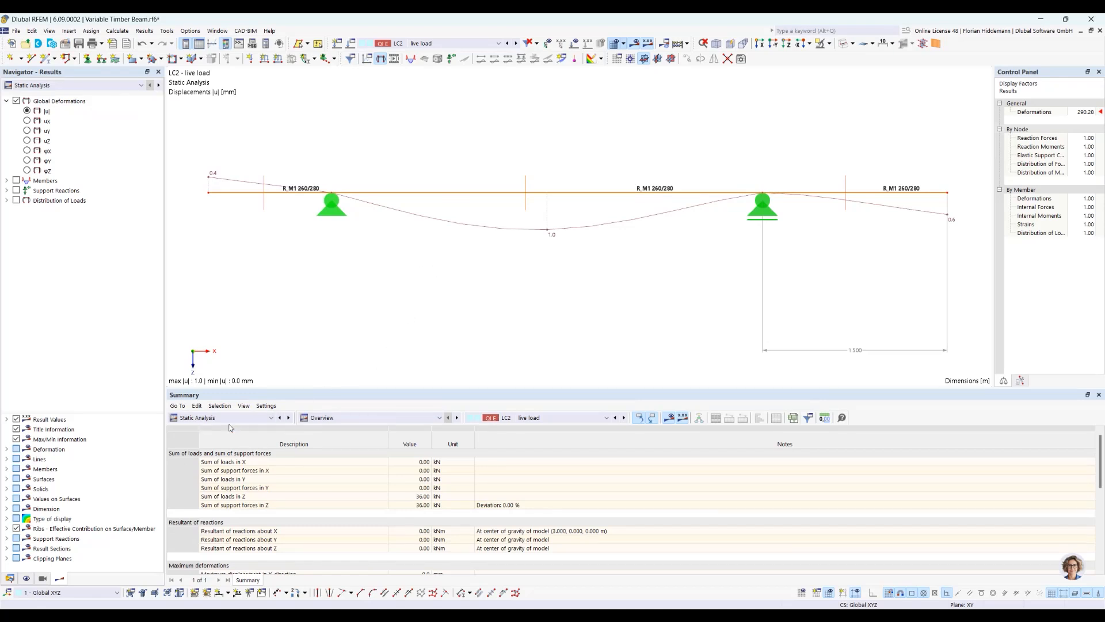
click(232, 419)
click(233, 419)
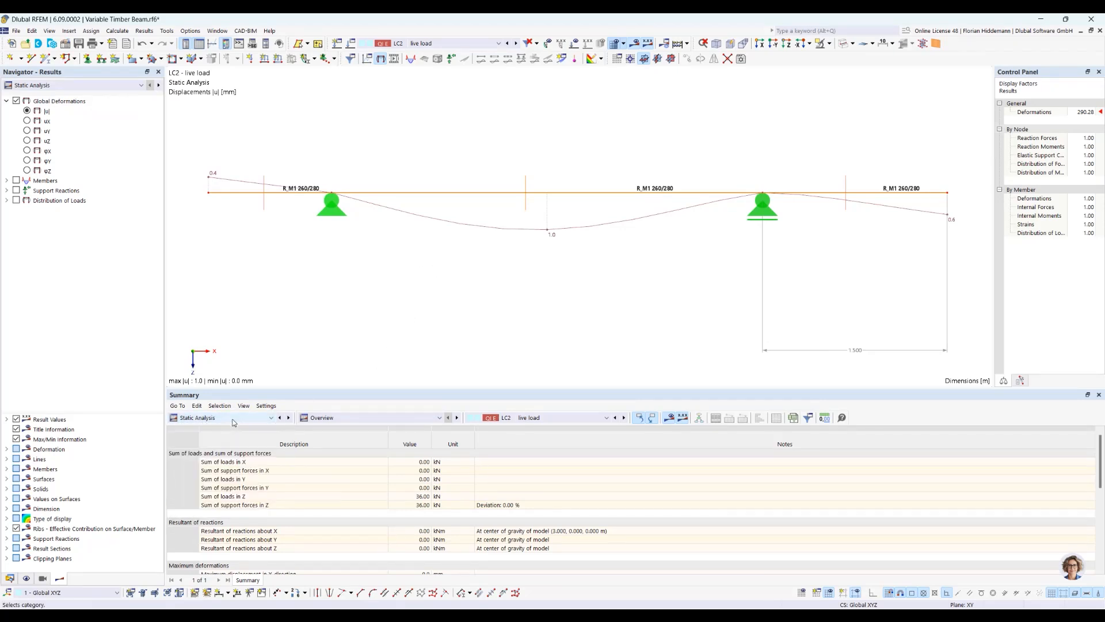
click(270, 418)
click(231, 509)
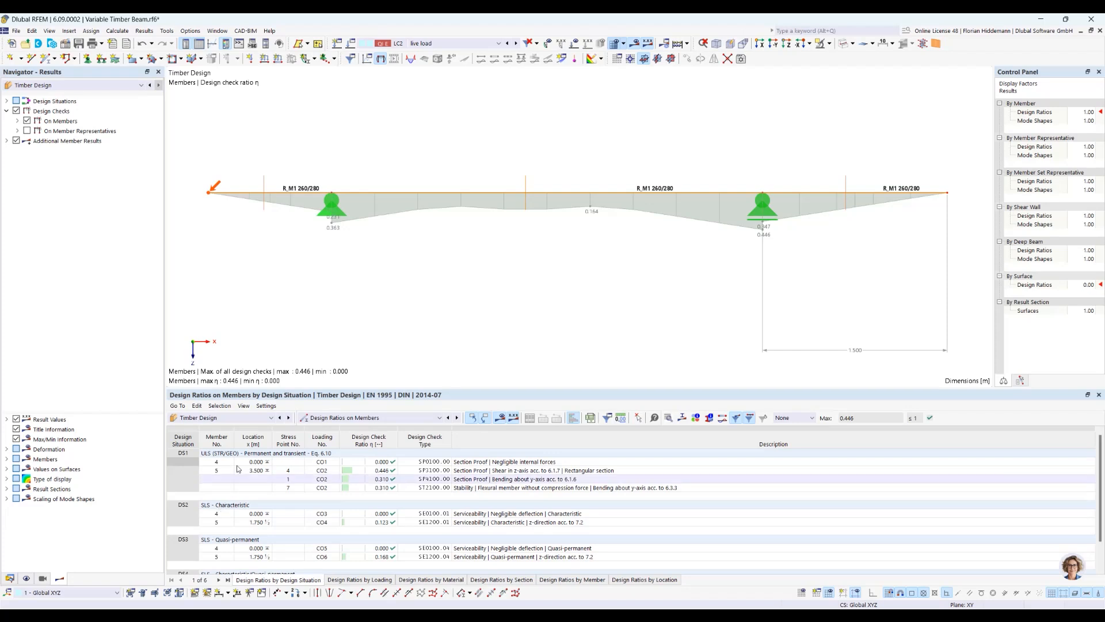
scroll(439, 498, down, 2)
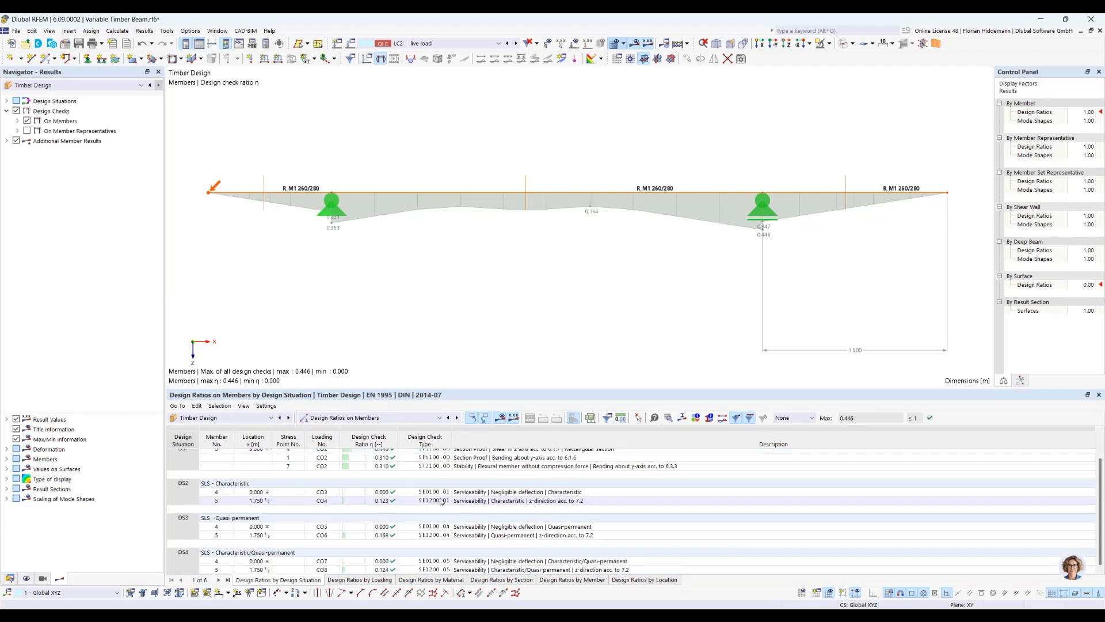
scroll(440, 522, up, 2)
Examine the static analysis global deformations by member of Model No. 14 for load case LC1
click(221, 418)
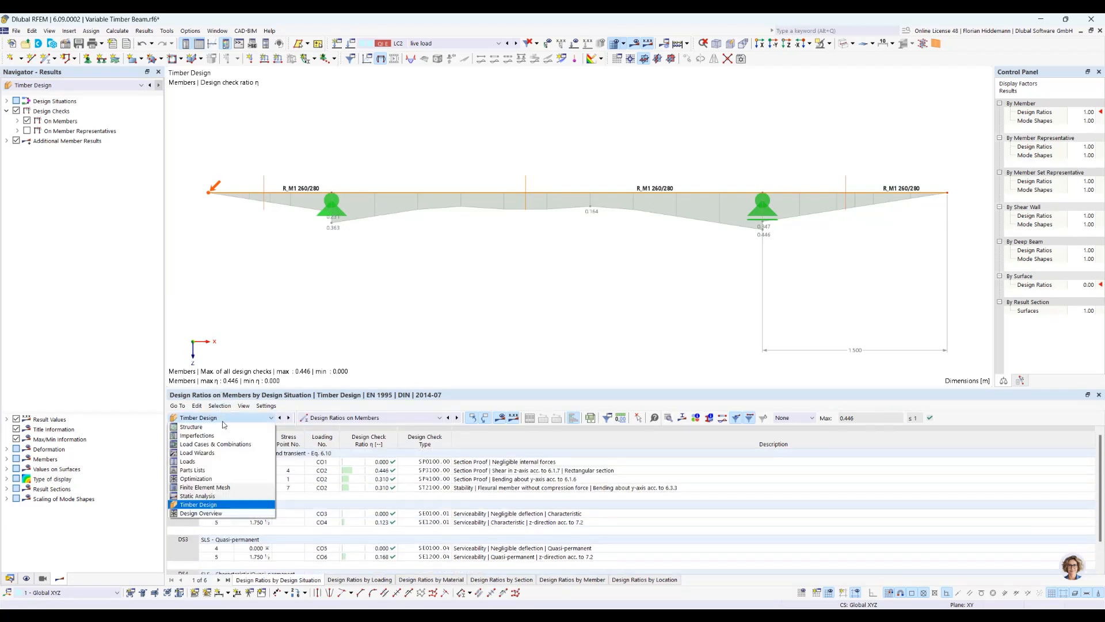
click(225, 485)
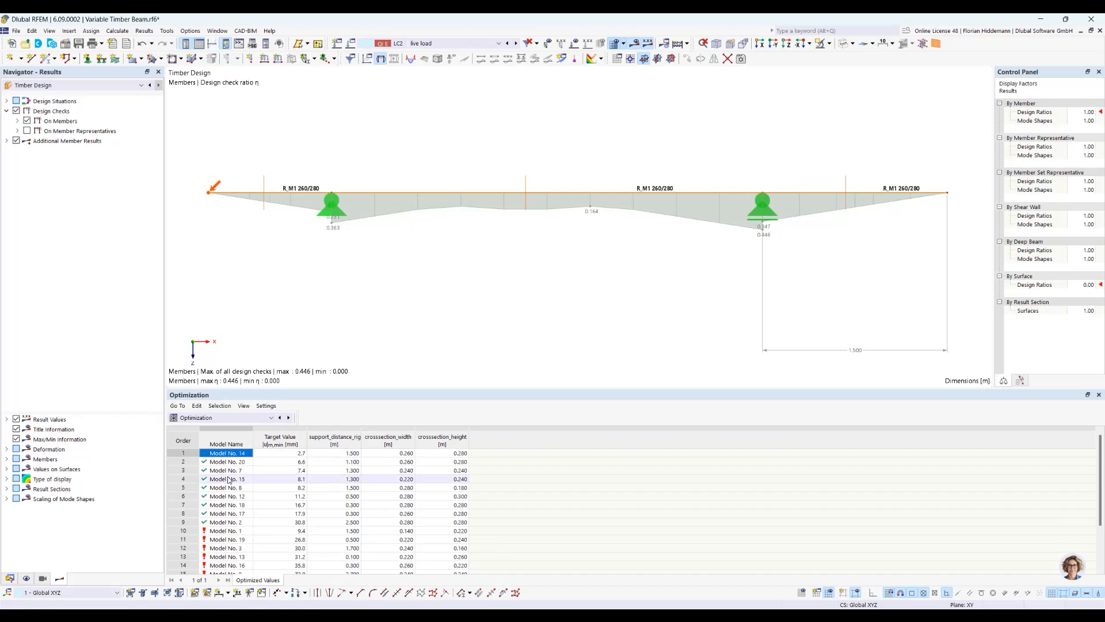
click(227, 419)
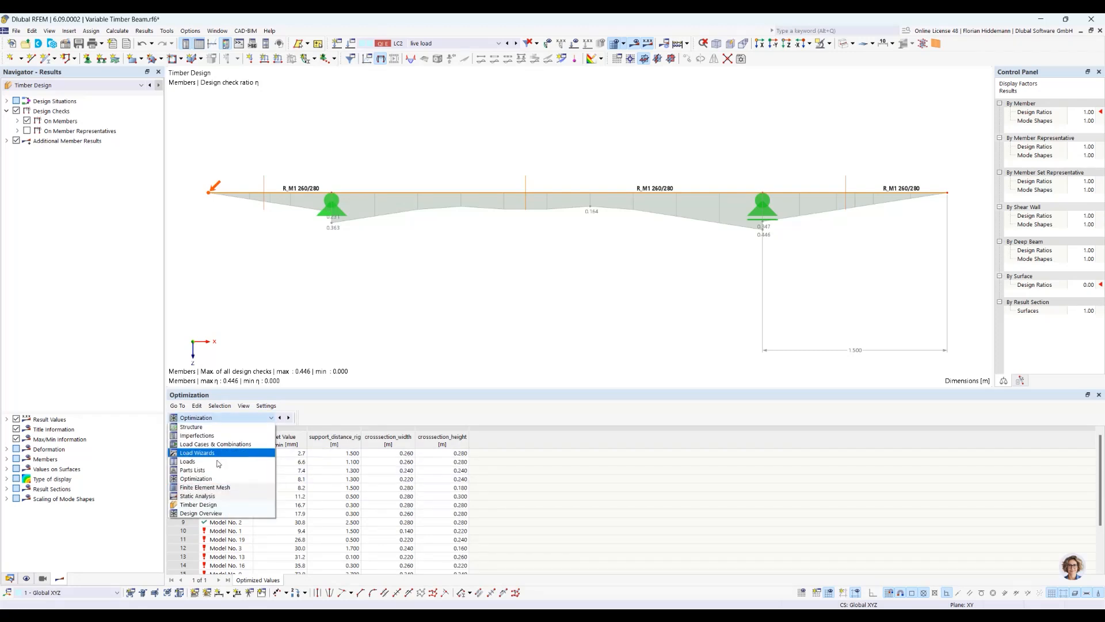
click(214, 496)
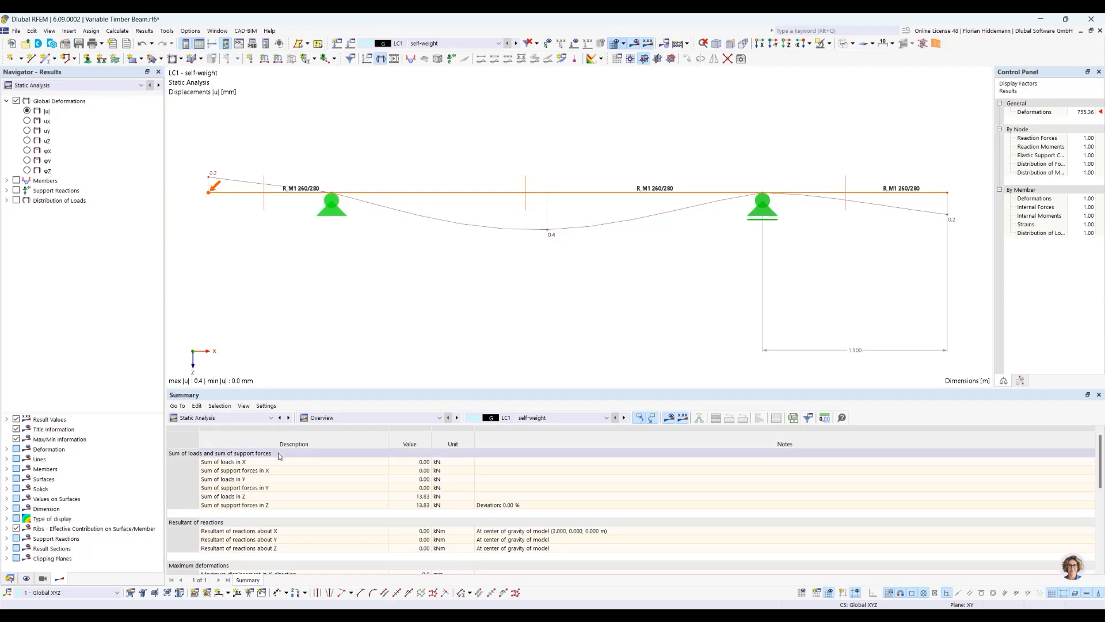
click(329, 422)
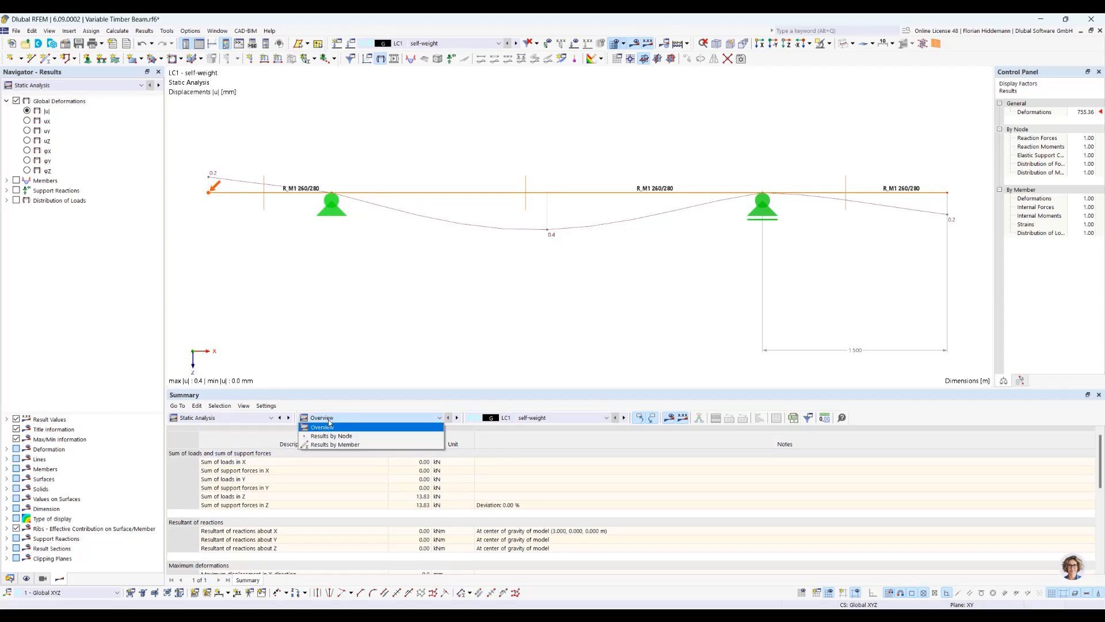
click(325, 444)
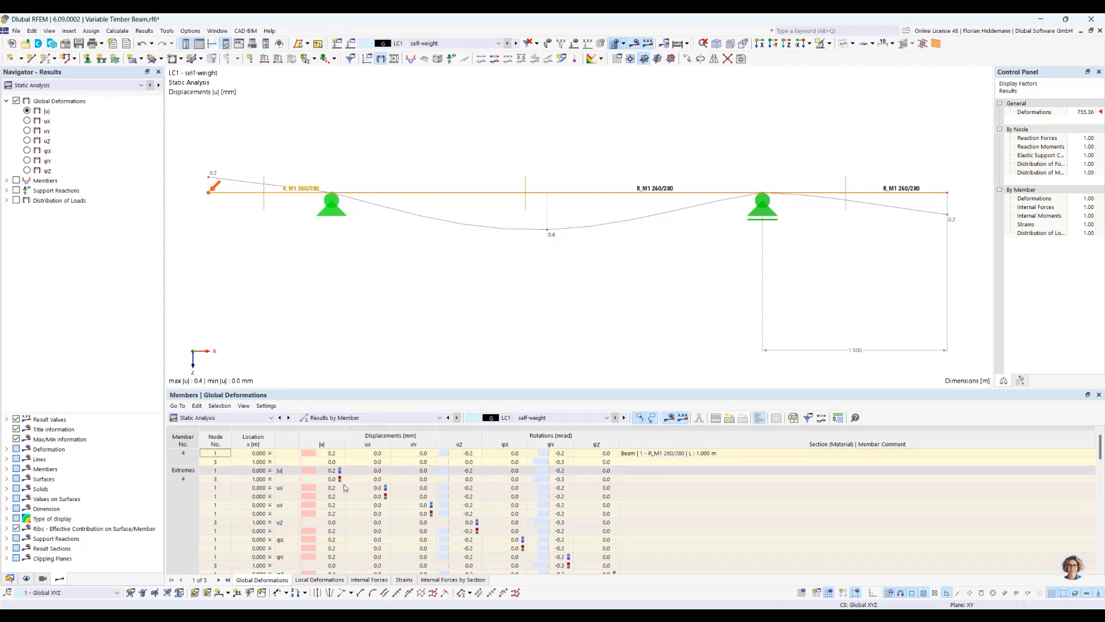
scroll(345, 486, down, 10)
scroll(346, 488, up, 10)
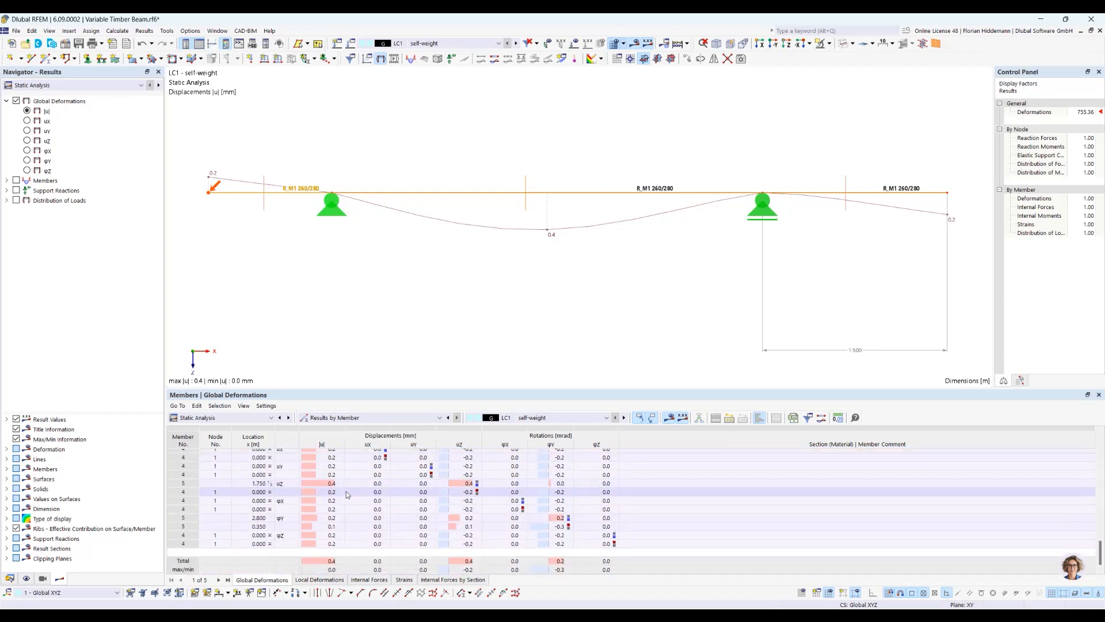
Load and calculate mutation Model No. 20 from the optimization results, and return to its target value in the results table
click(236, 418)
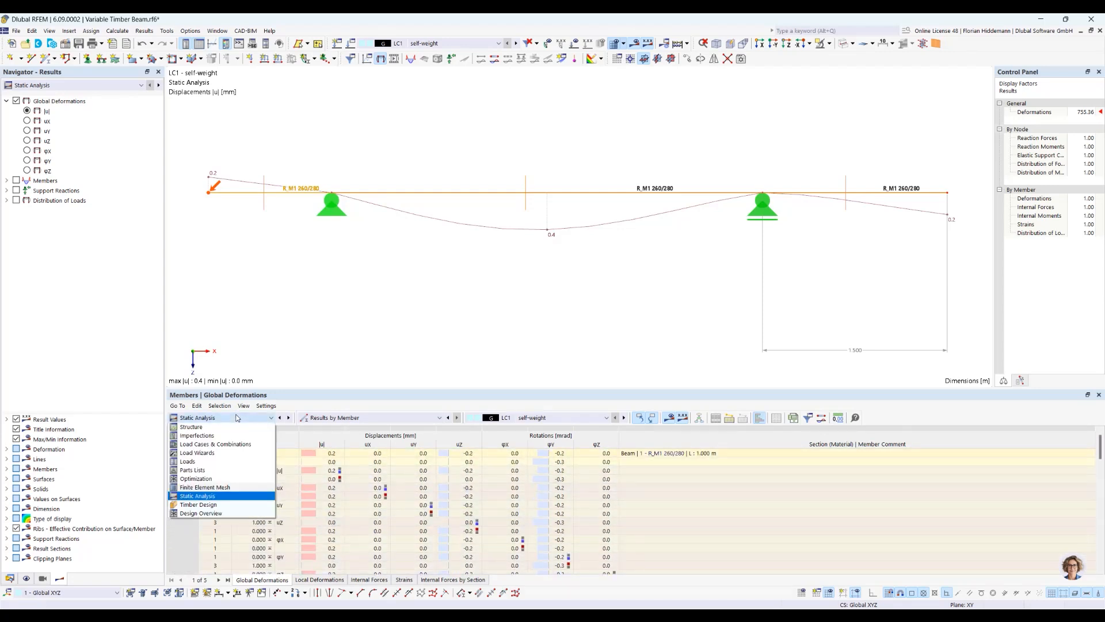
click(199, 479)
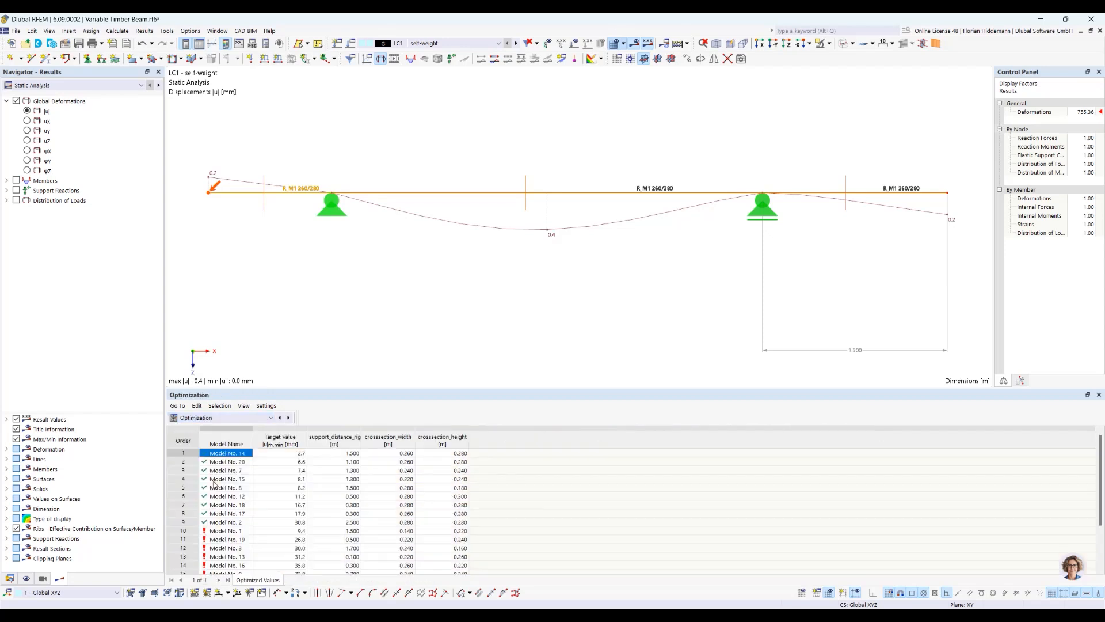
click(280, 463)
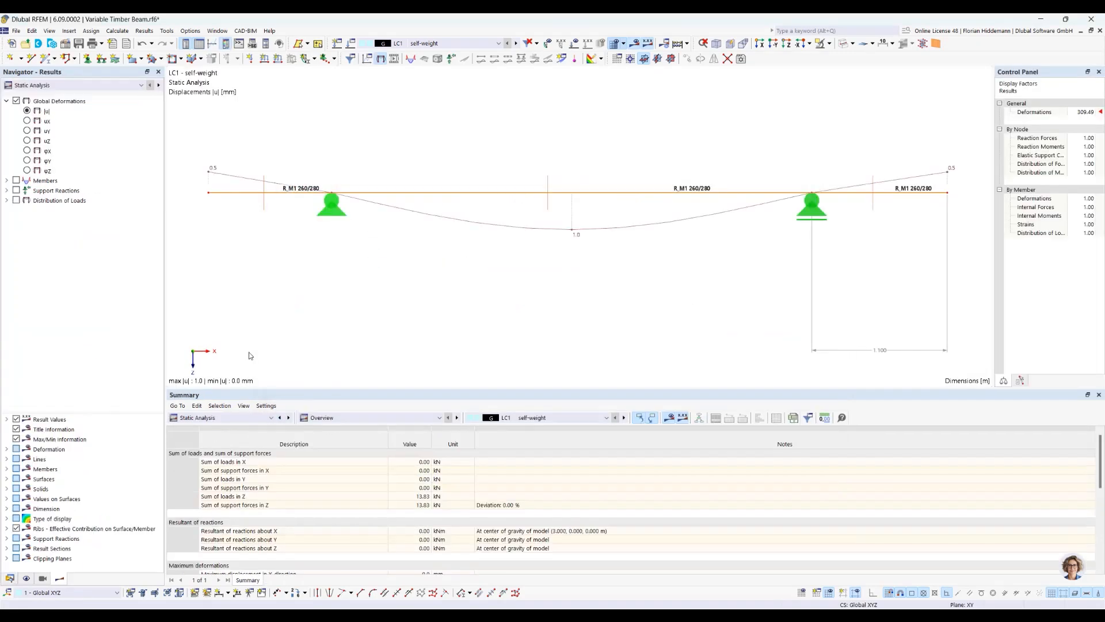
click(222, 418)
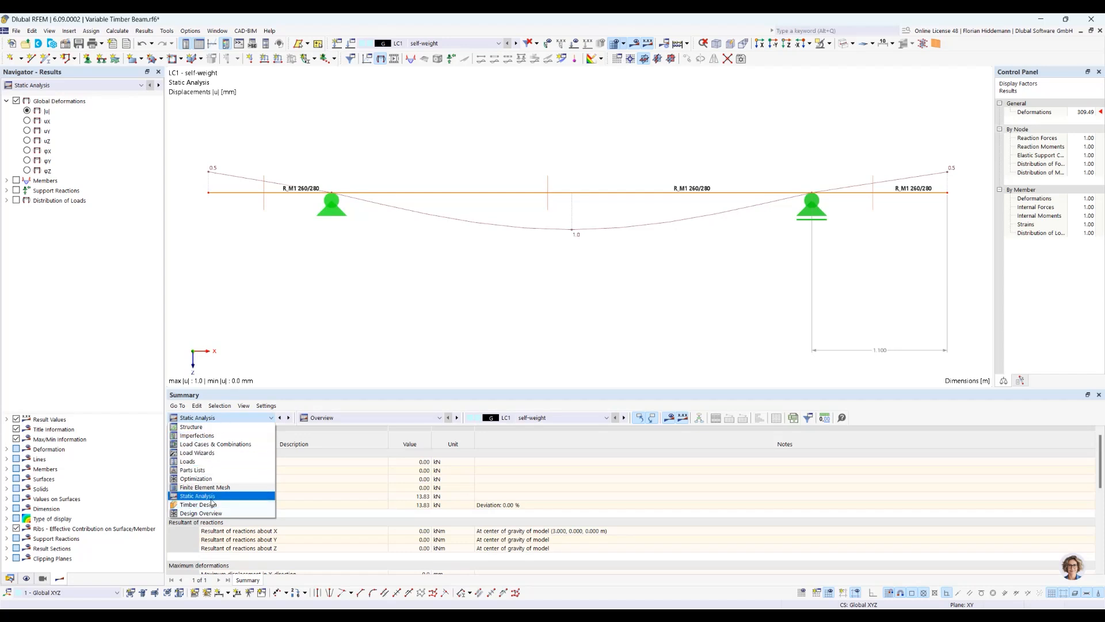
click(196, 479)
click(298, 463)
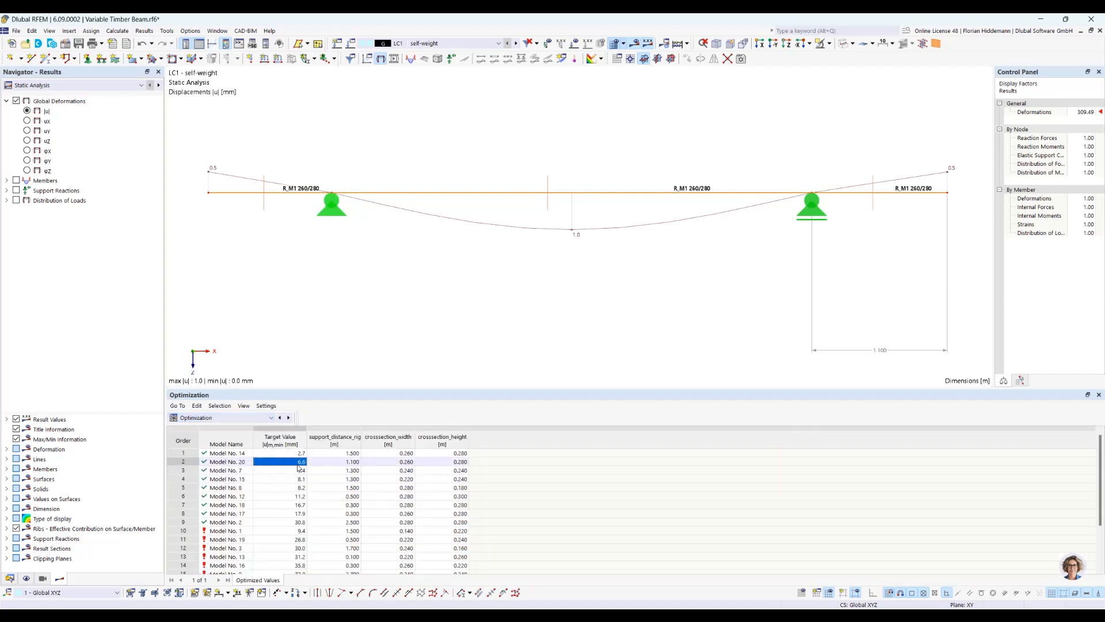
Compare the displacements of Model No. 20 across the design situations, ending on DS1, to find the source of its target value
click(444, 42)
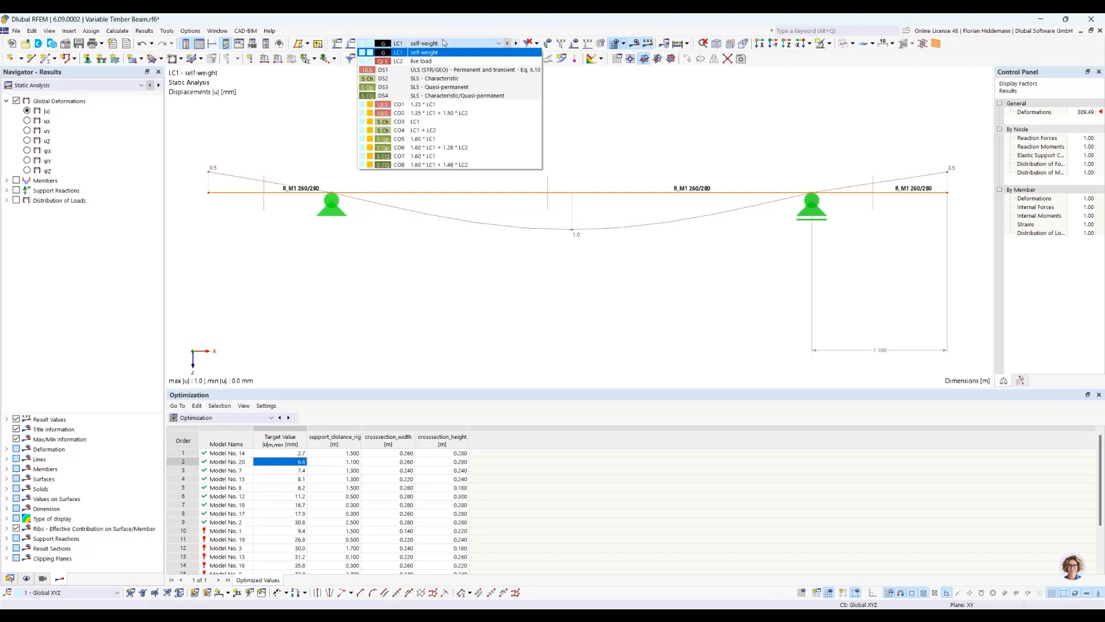
click(444, 69)
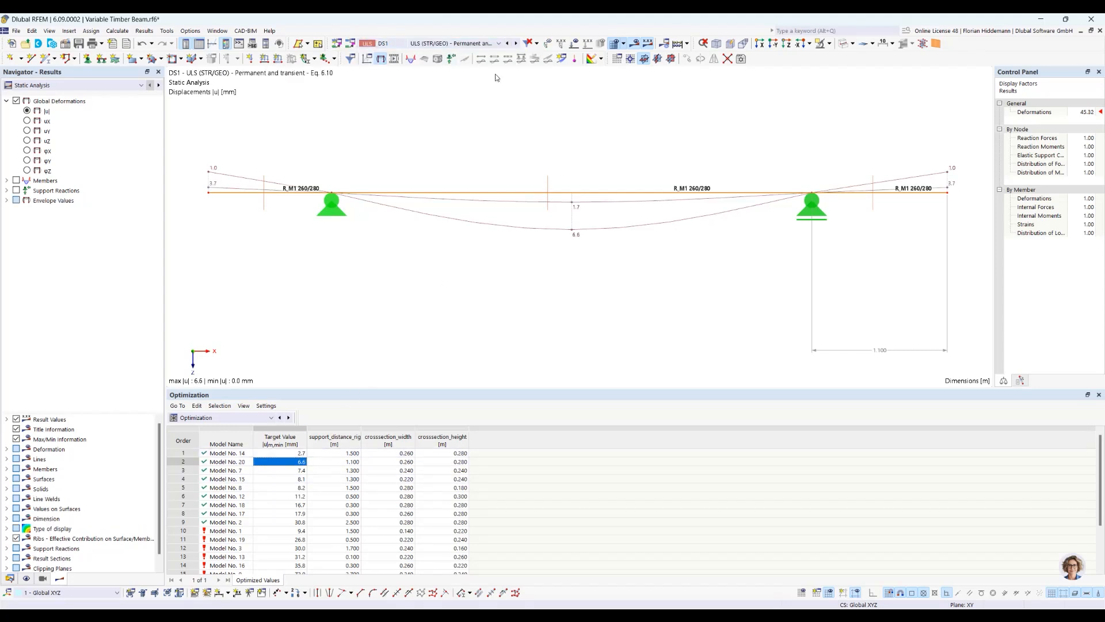
click(448, 46)
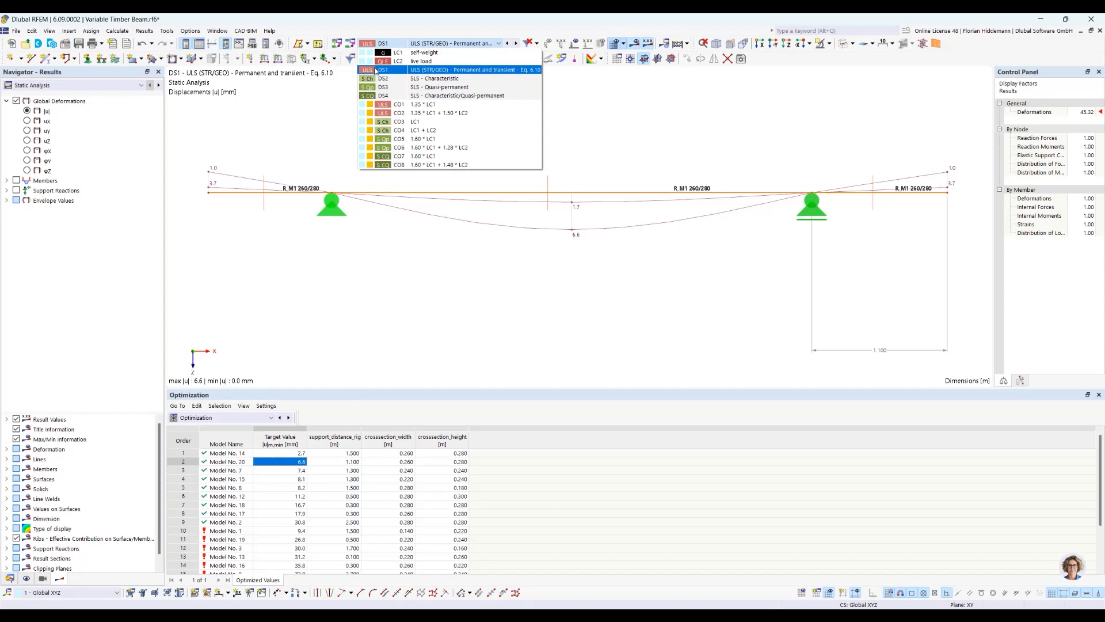
click(472, 78)
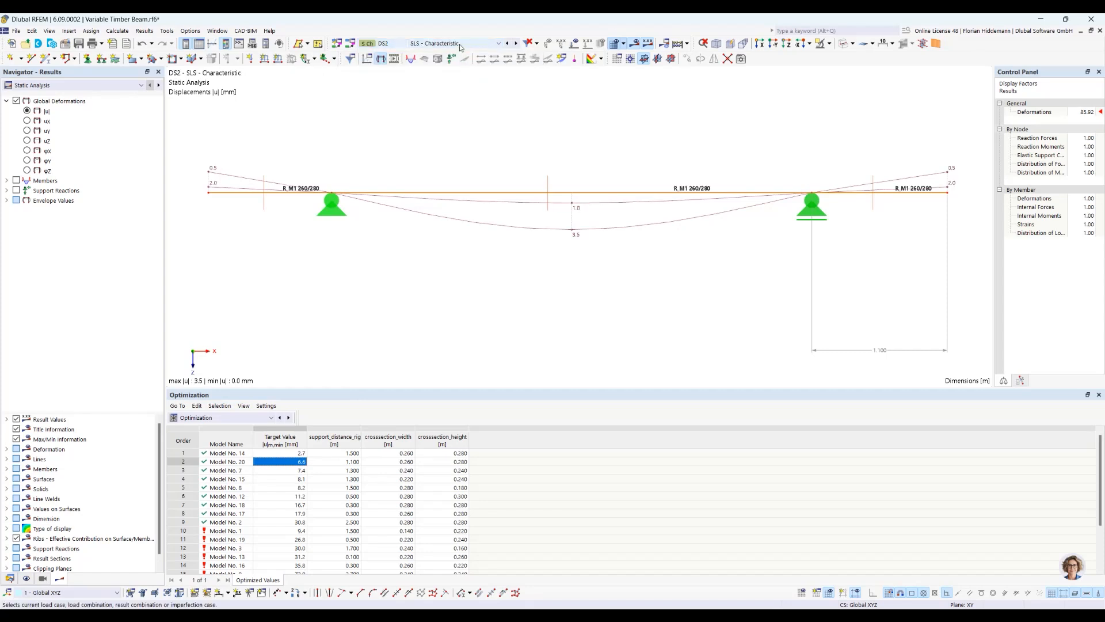
scroll(459, 47, down, 1)
scroll(460, 48, down, 2)
scroll(460, 47, up, 3)
scroll(460, 47, up, 1)
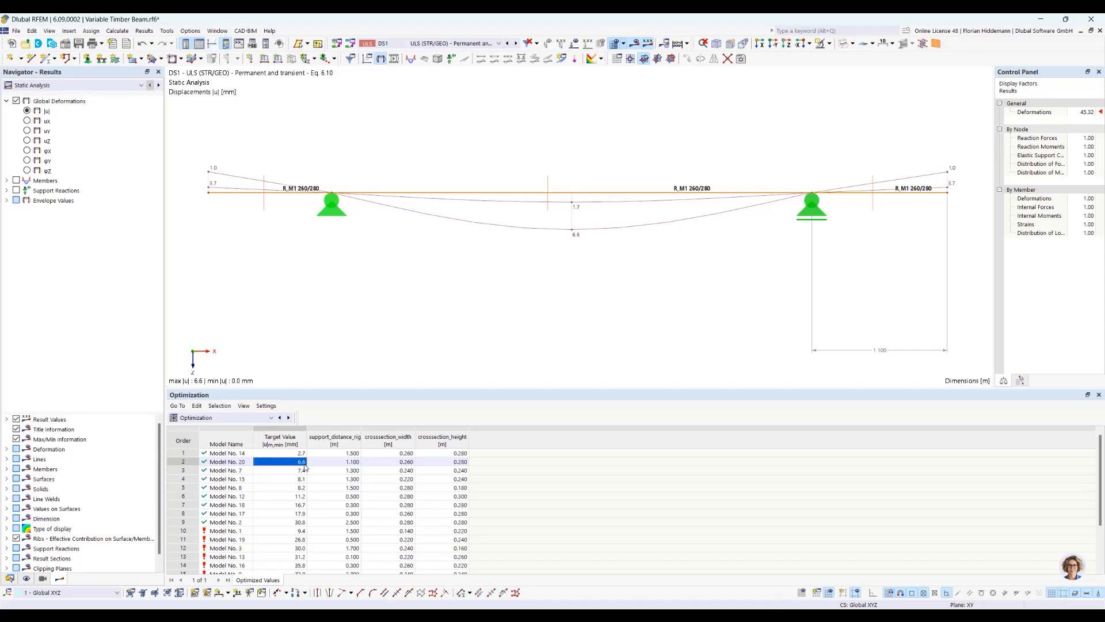
Load and calculate mutation Model No. 14 again, return to the optimization results, and enlarge the table to show all mutations
click(289, 455)
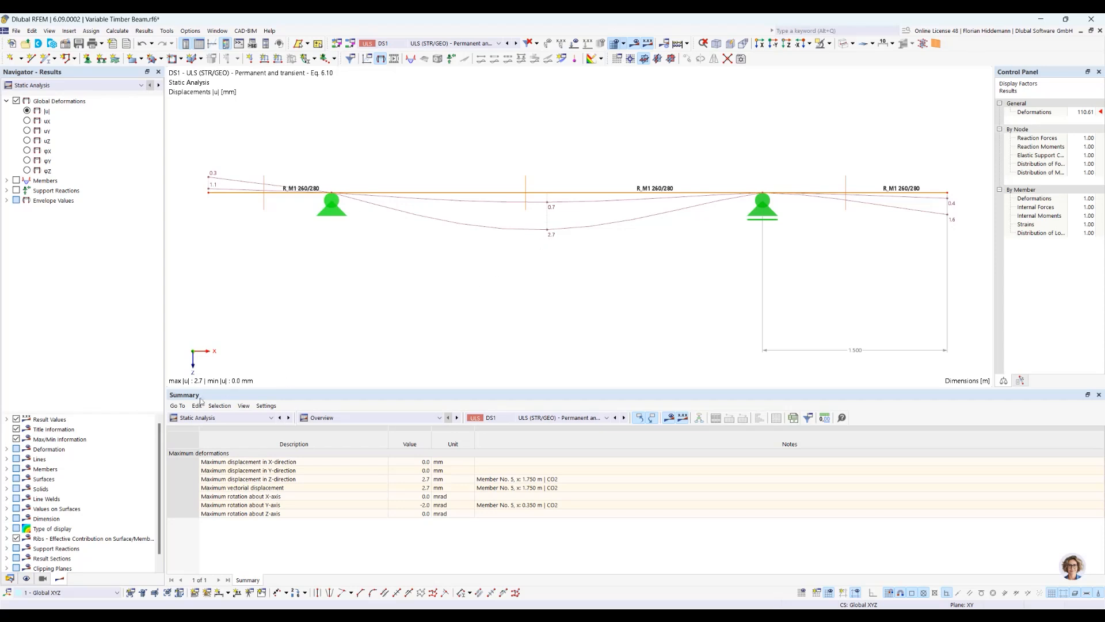
click(183, 418)
click(185, 428)
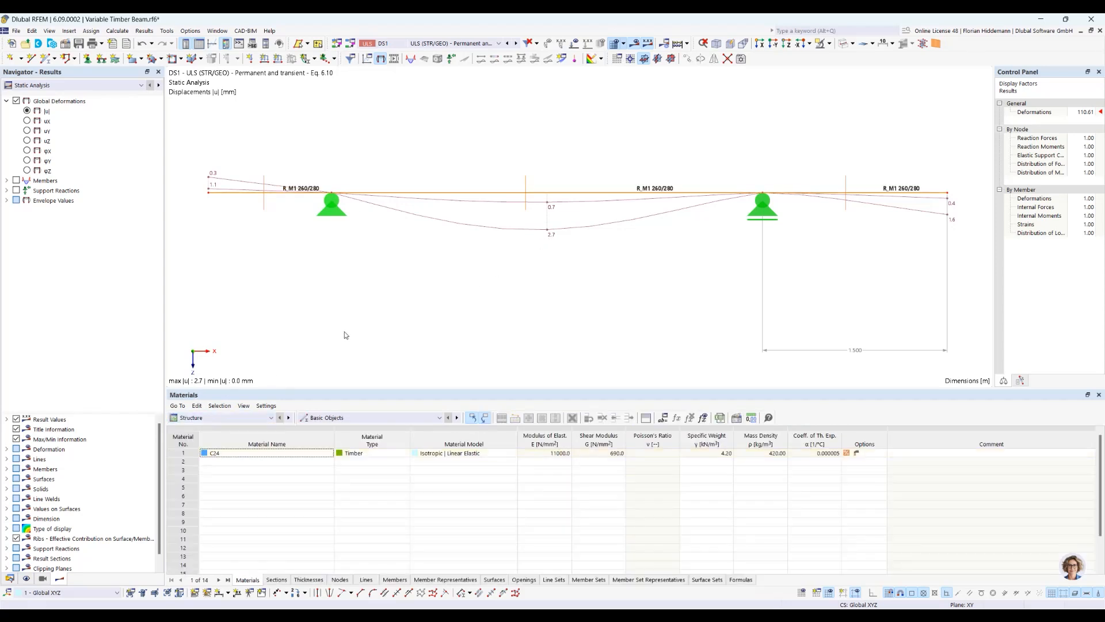
click(245, 419)
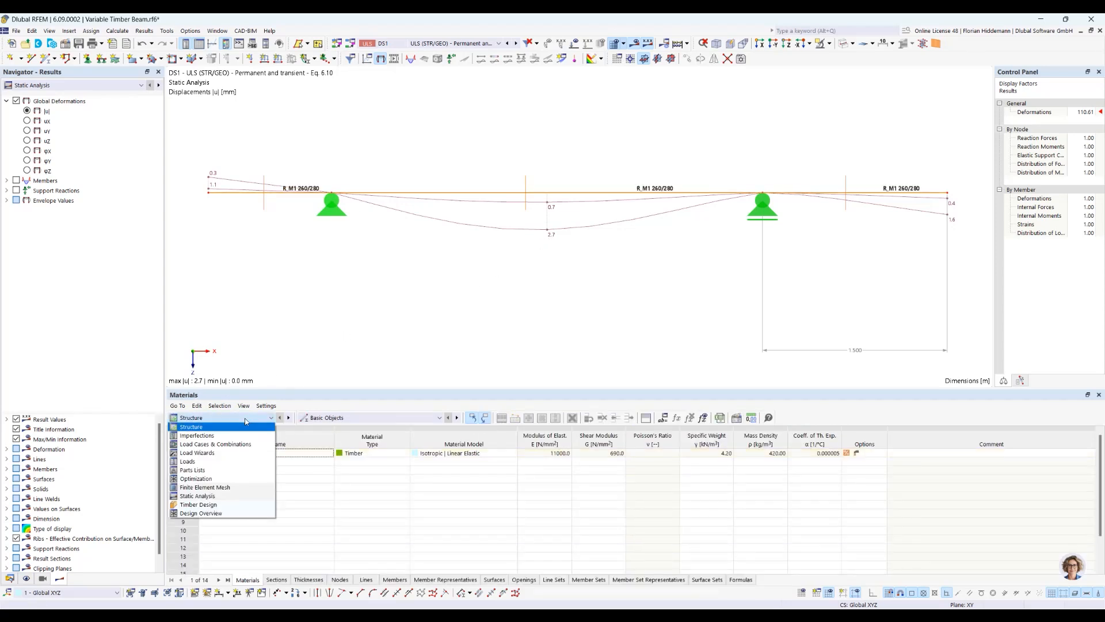
click(221, 478)
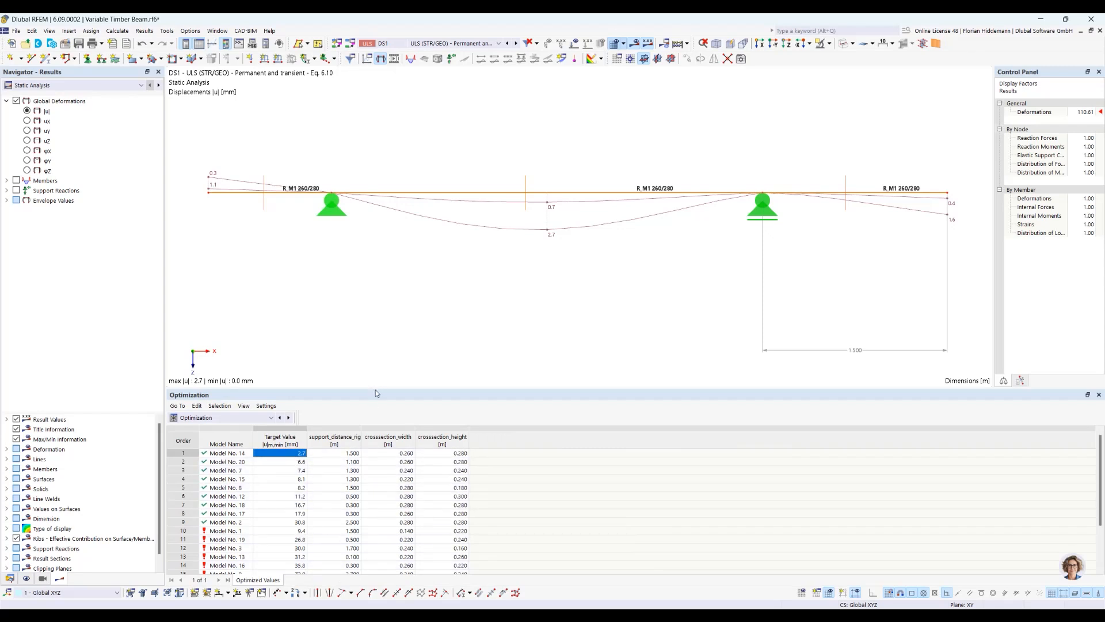
drag(375, 391, 371, 319)
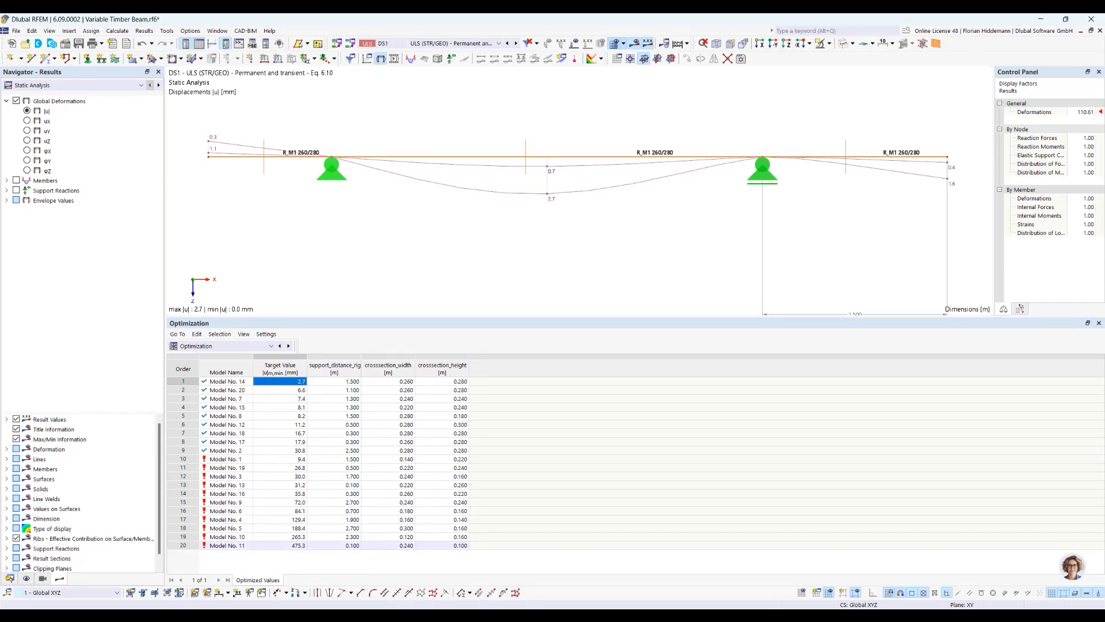
Switch to the webinar presentation at the Sensitivity Factors slide
key(alt+Tab)
click(388, 355)
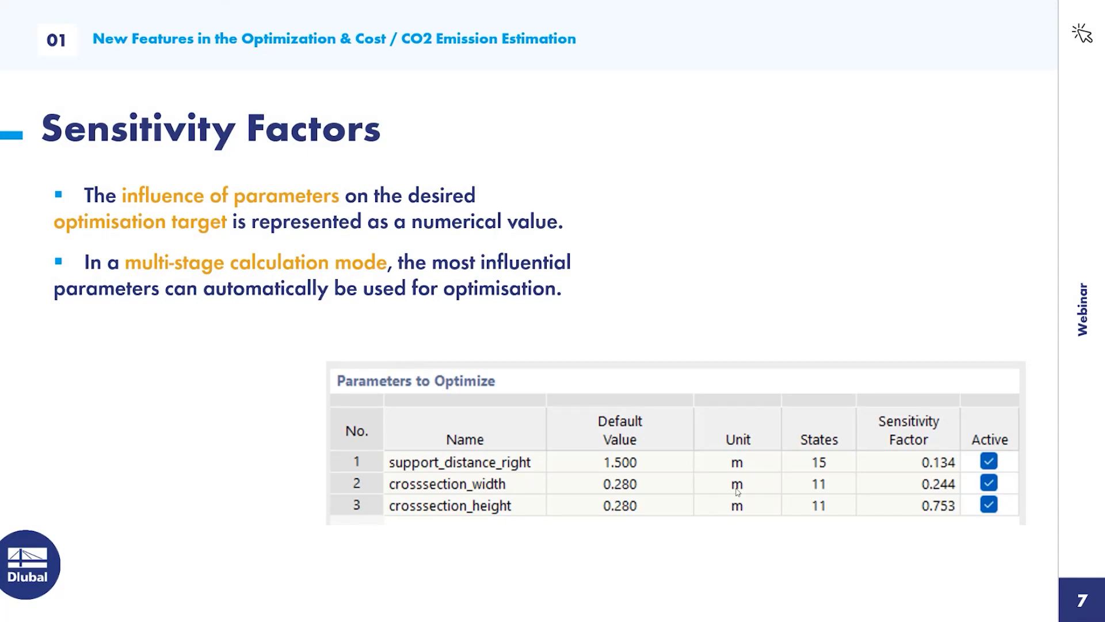
Switch back to RFEM and open the optimization settings to examine the sensitivity factors of OS1's parameters beside the beam
key(alt+Tab)
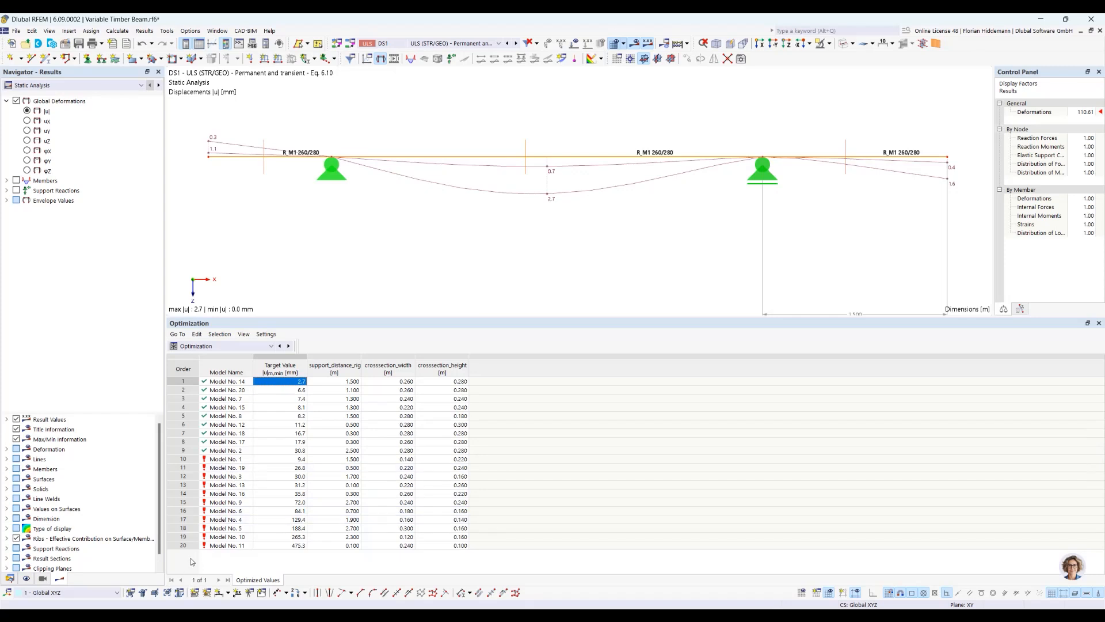
click(118, 31)
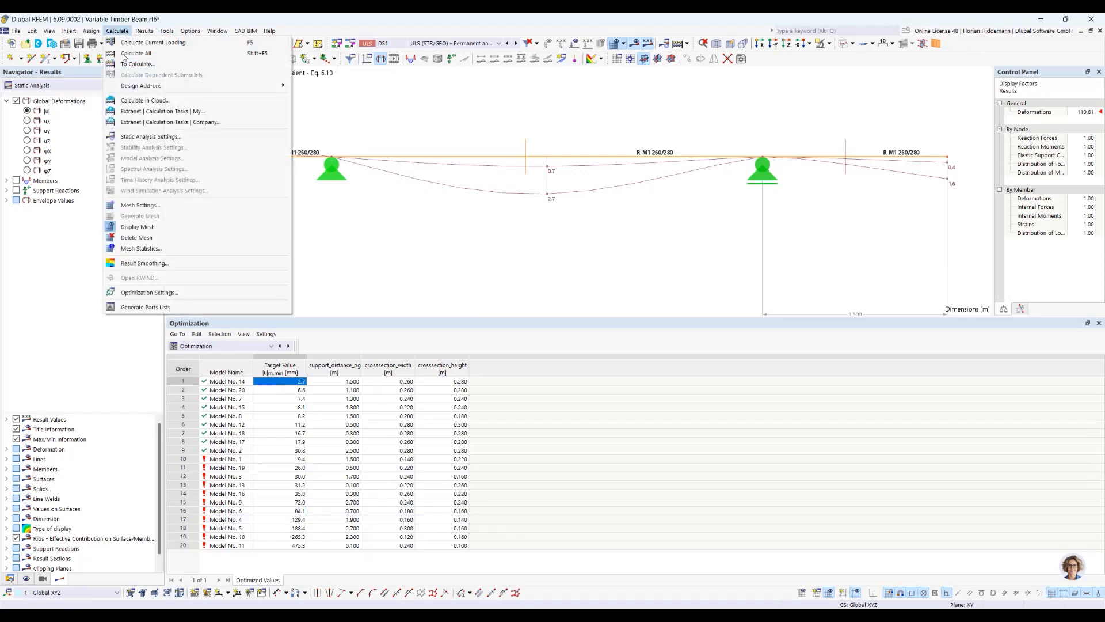
click(180, 306)
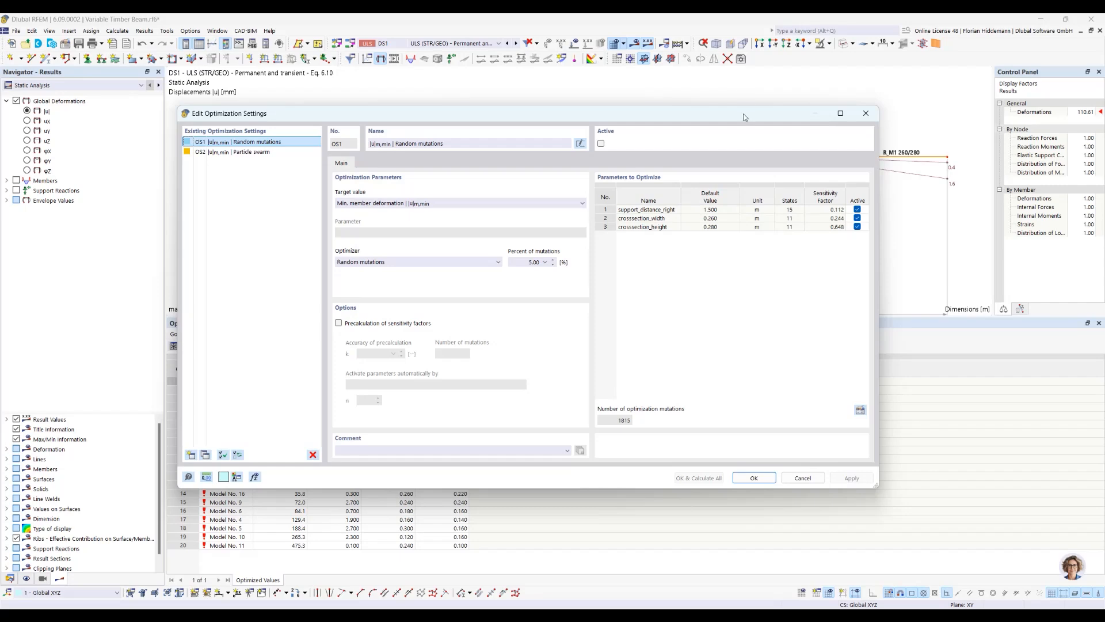
drag(746, 114, 846, 59)
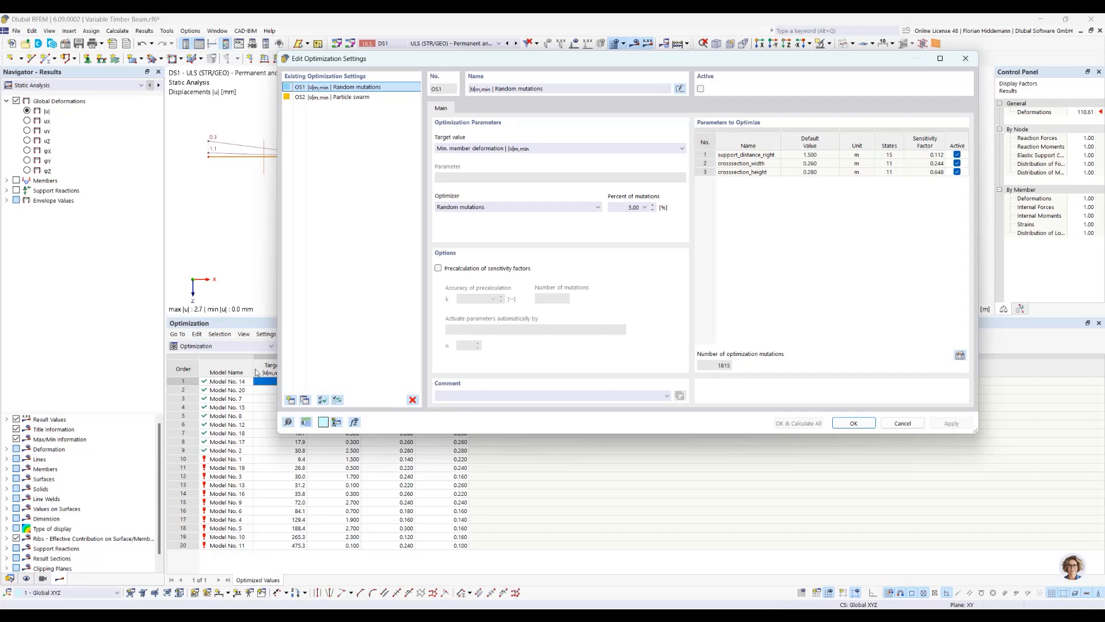
drag(402, 67, 508, 98)
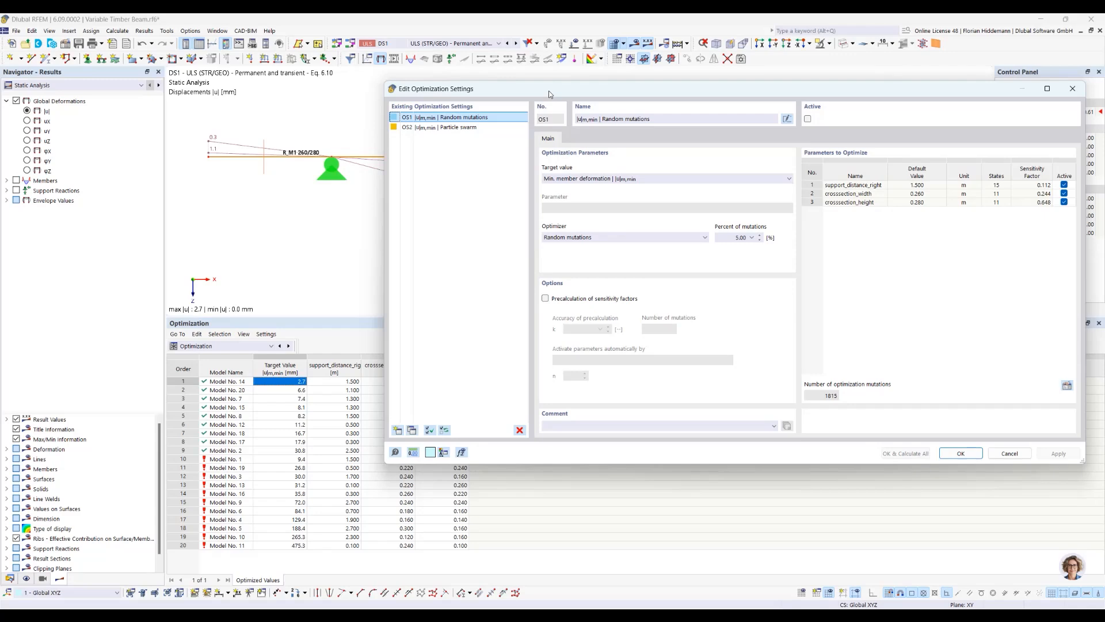
drag(548, 90, 431, 96)
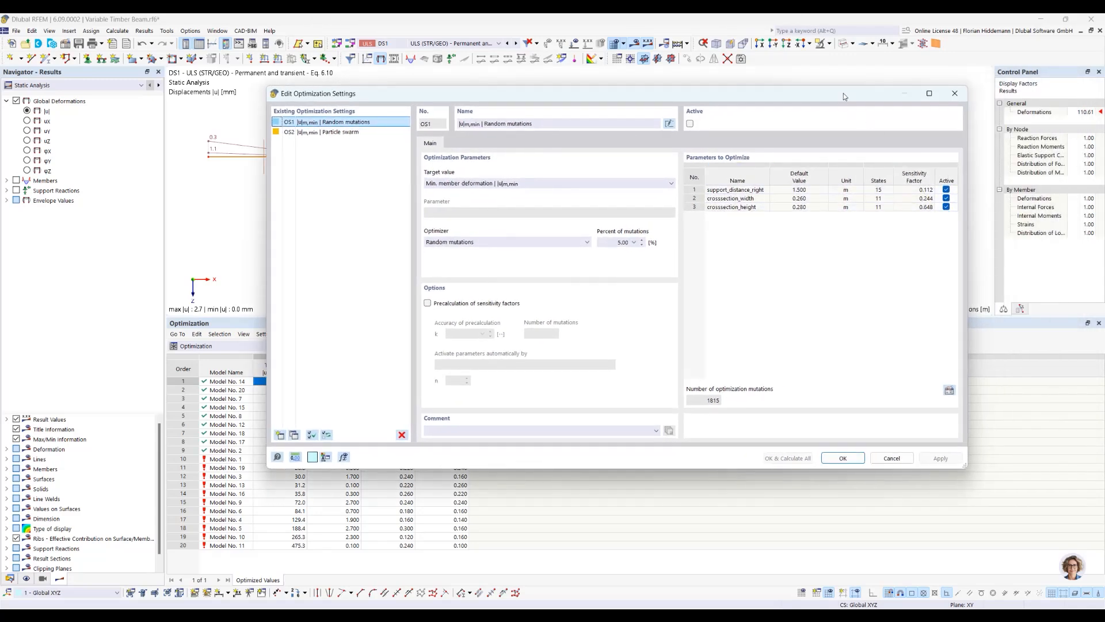
drag(843, 96, 829, 172)
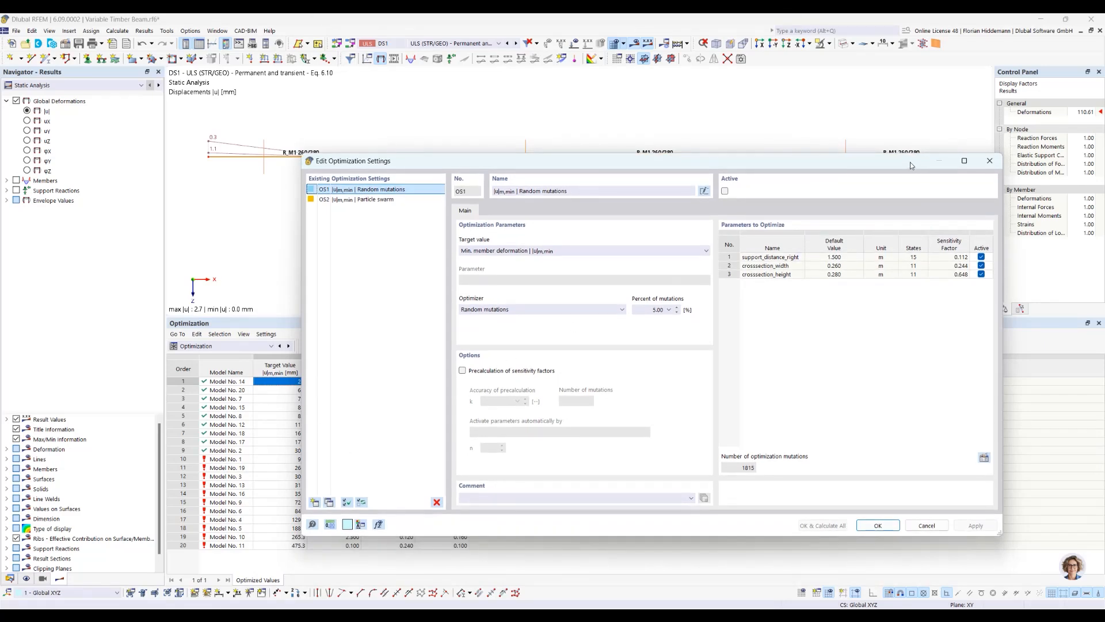
drag(910, 161, 859, 166)
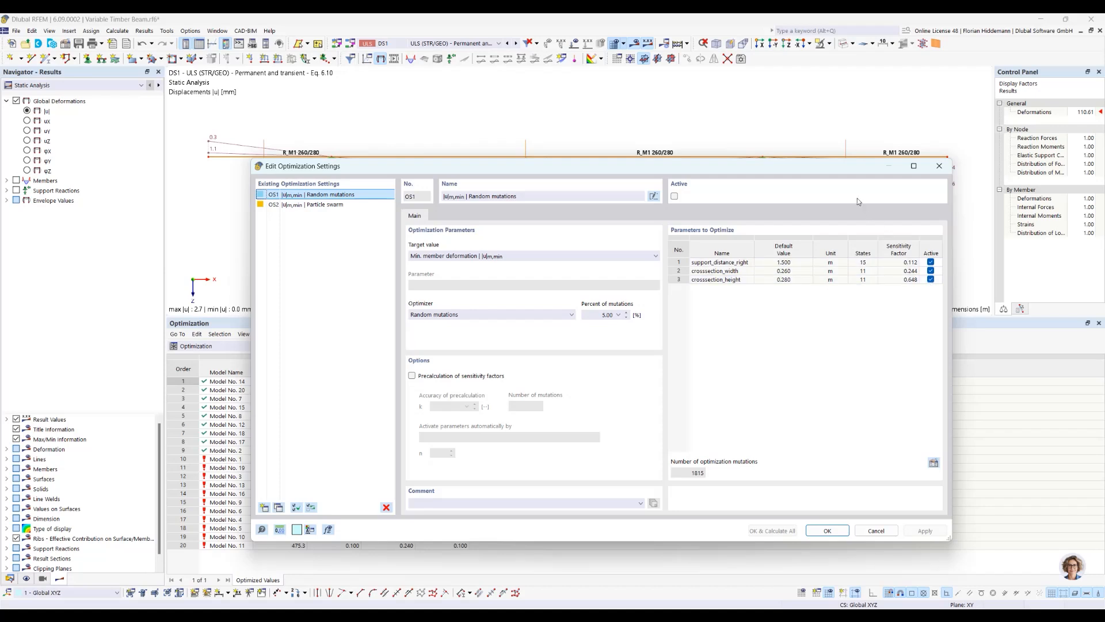
drag(830, 164, 765, 212)
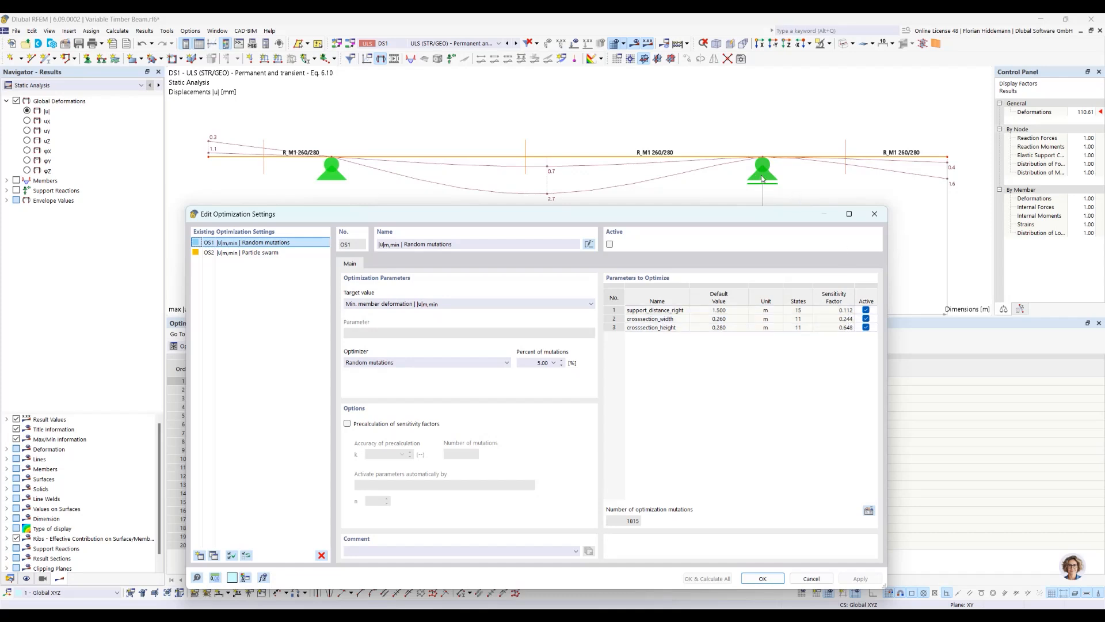
mouse_move(759, 220)
mouse_down()
mouse_move(752, 281)
mouse_move(748, 216)
mouse_move(764, 216)
mouse_up()
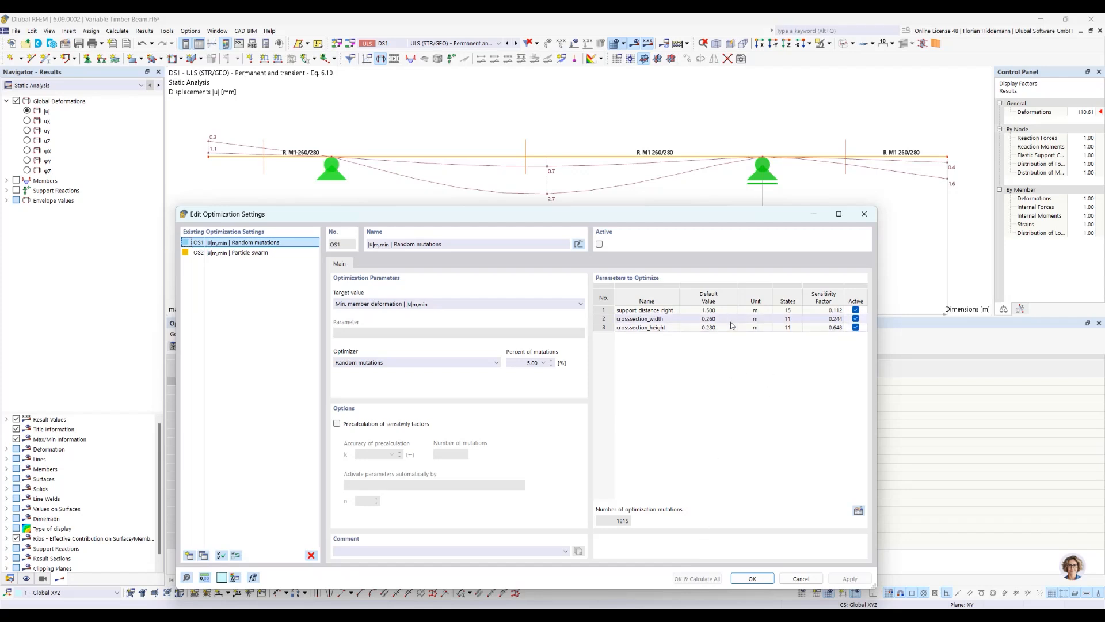
Exclude support_distance_right from the parameters to optimize in OS1, comparing the number of optimization mutations with and without it
click(855, 309)
click(856, 310)
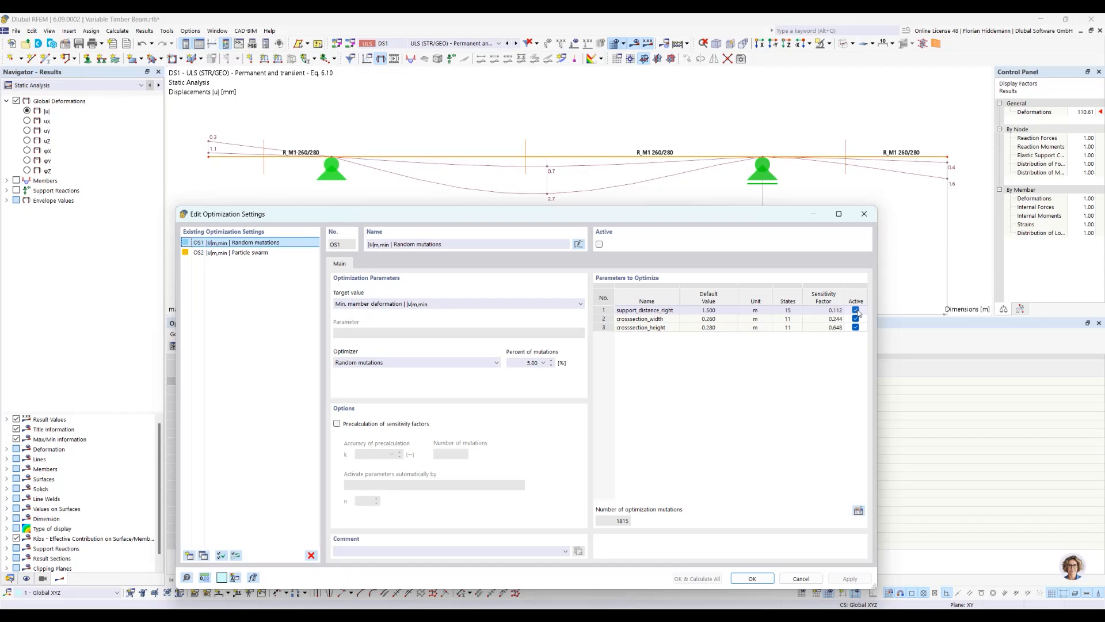
click(855, 311)
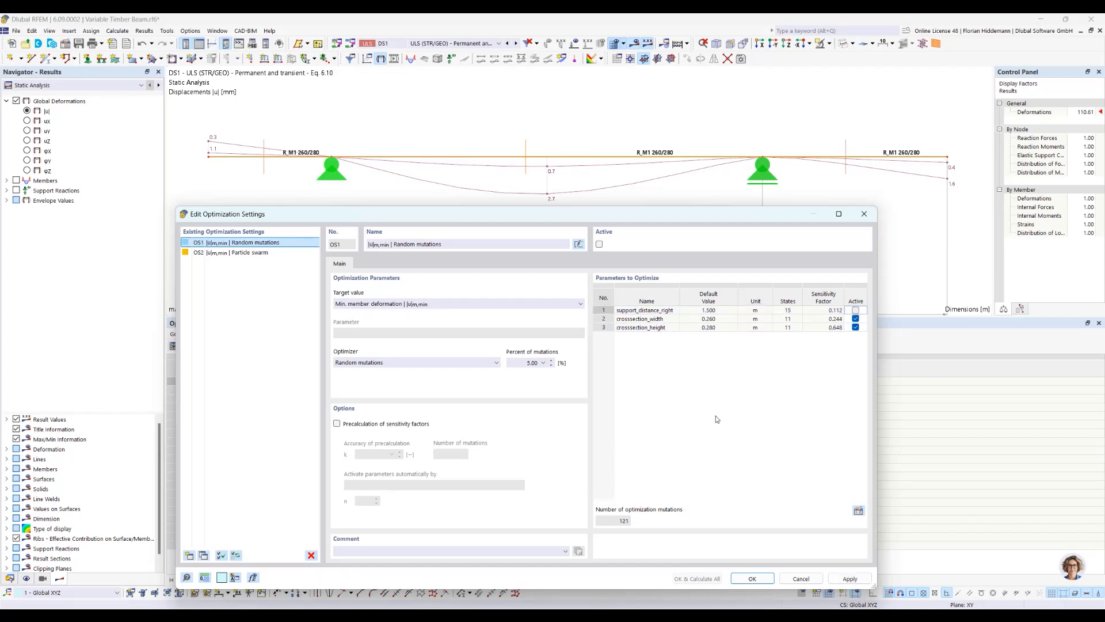
click(856, 309)
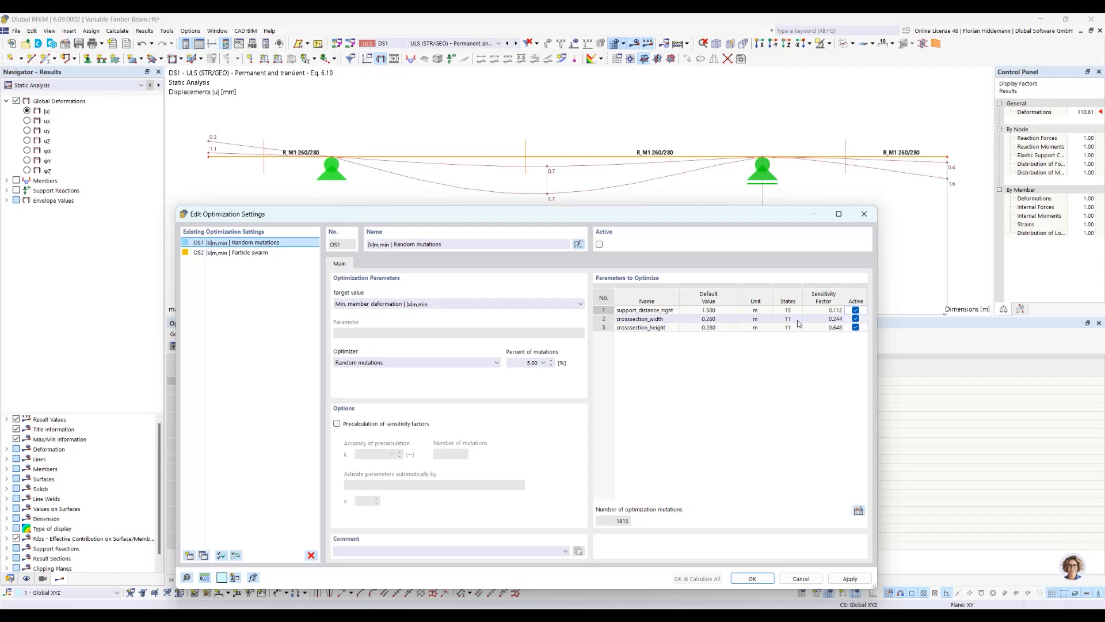
click(856, 310)
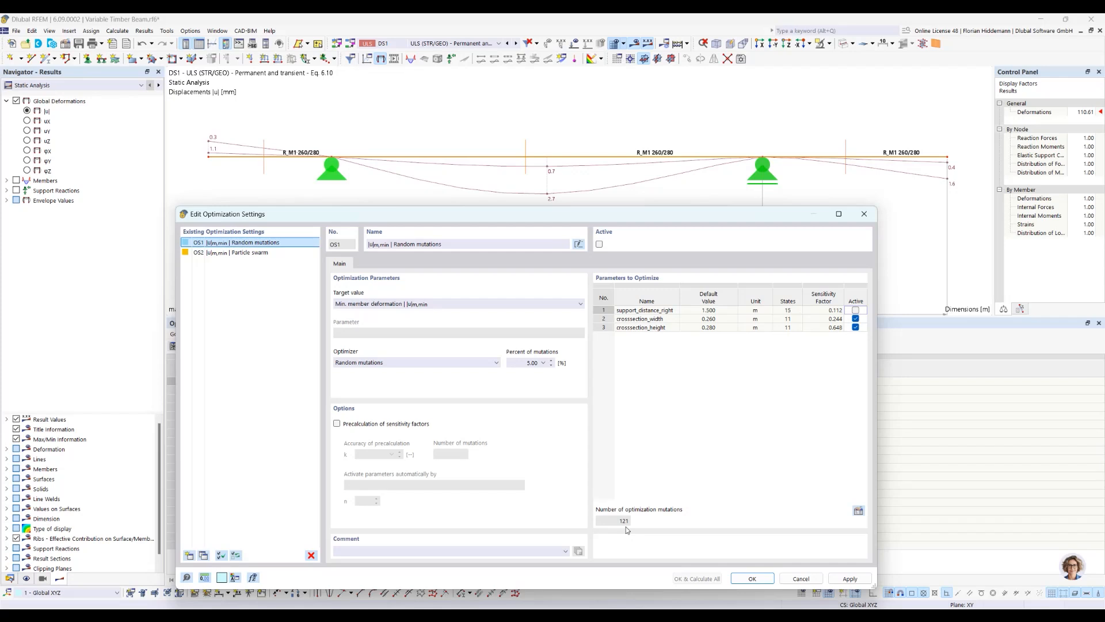
Set OS1 to the Particle swarm optimizer with 10% of mutations, activate it, and calculate all
click(442, 360)
click(426, 388)
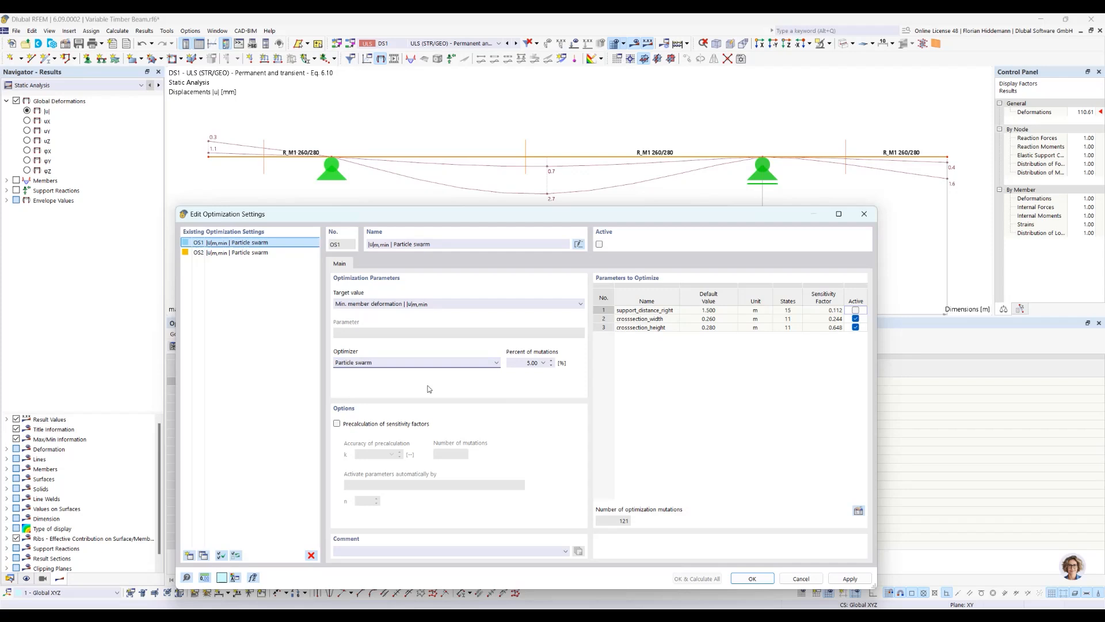
click(543, 363)
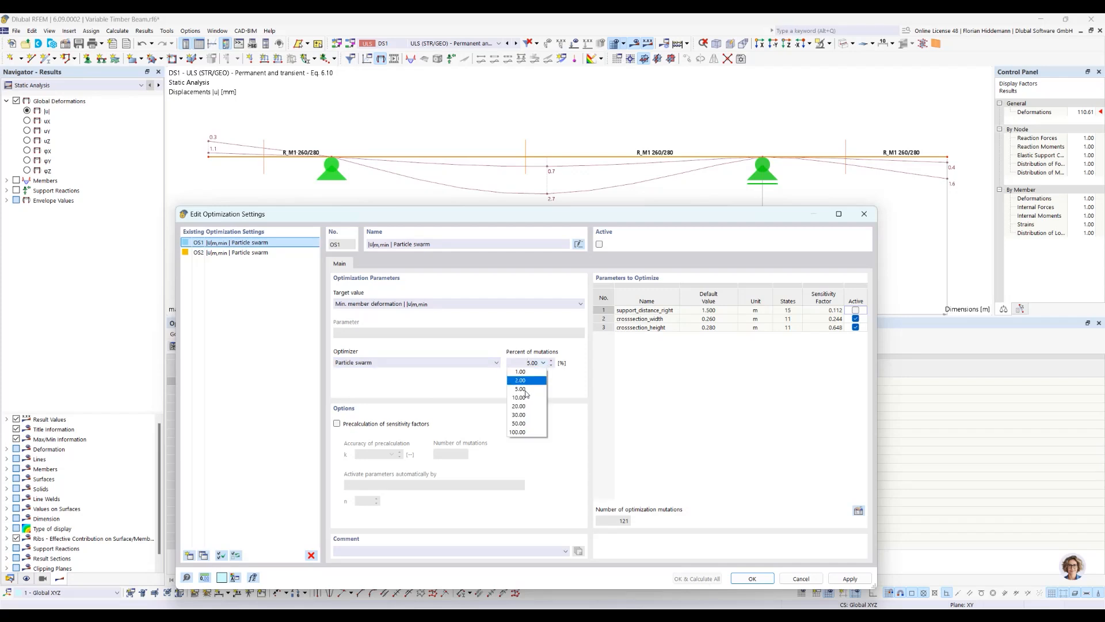
click(519, 397)
click(599, 244)
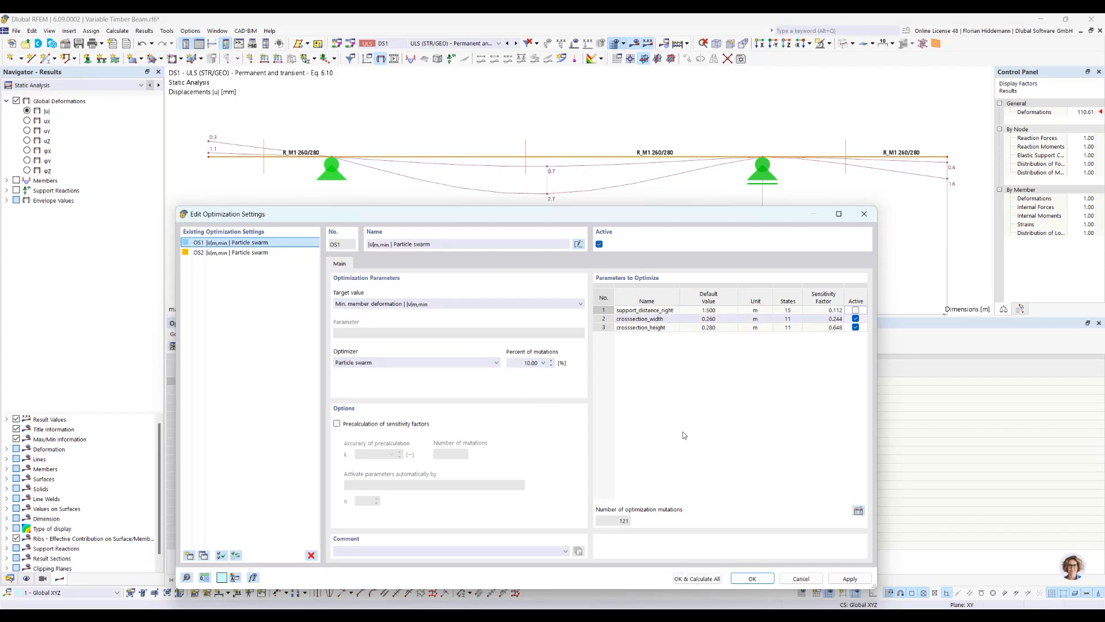
click(695, 579)
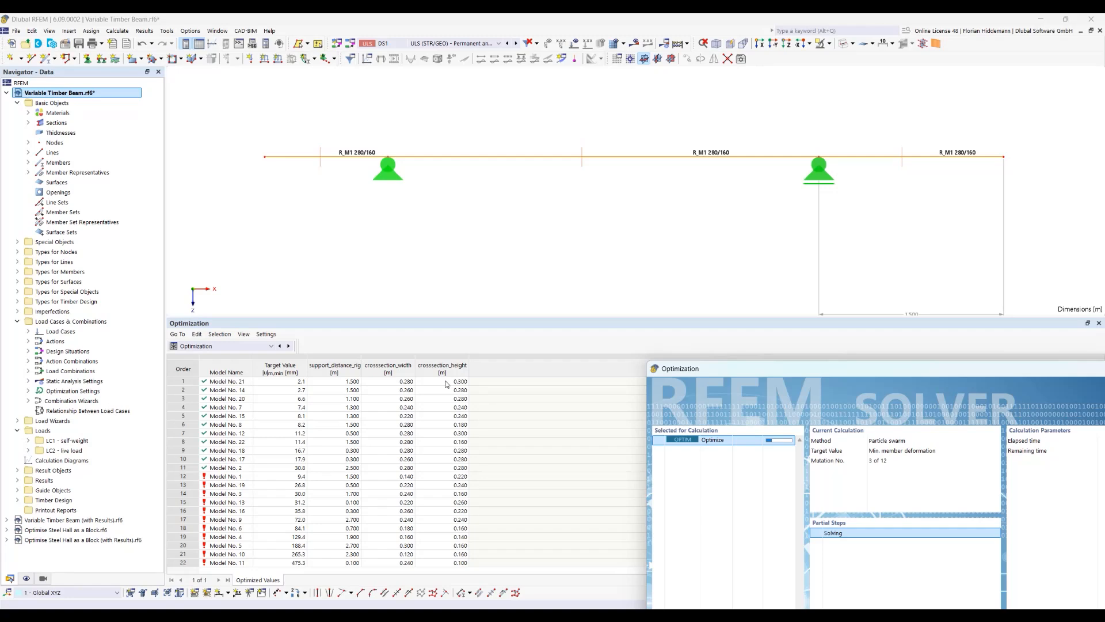
Uncover the optimization results table and cancel the running Particle swarm optimization
drag(892, 377, 591, 174)
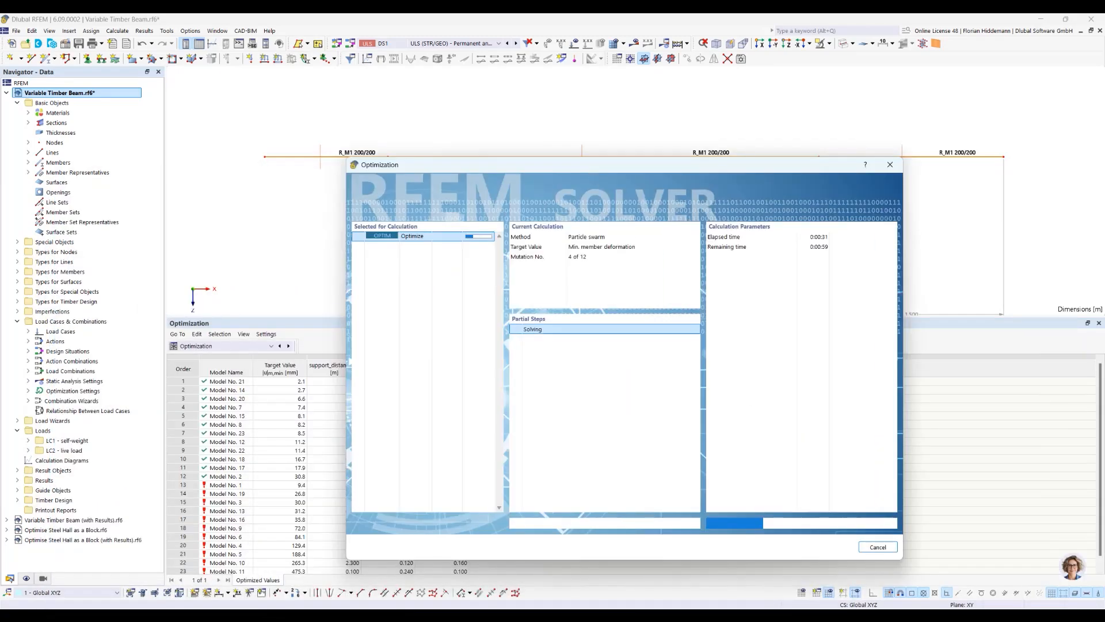
click(879, 547)
click(616, 413)
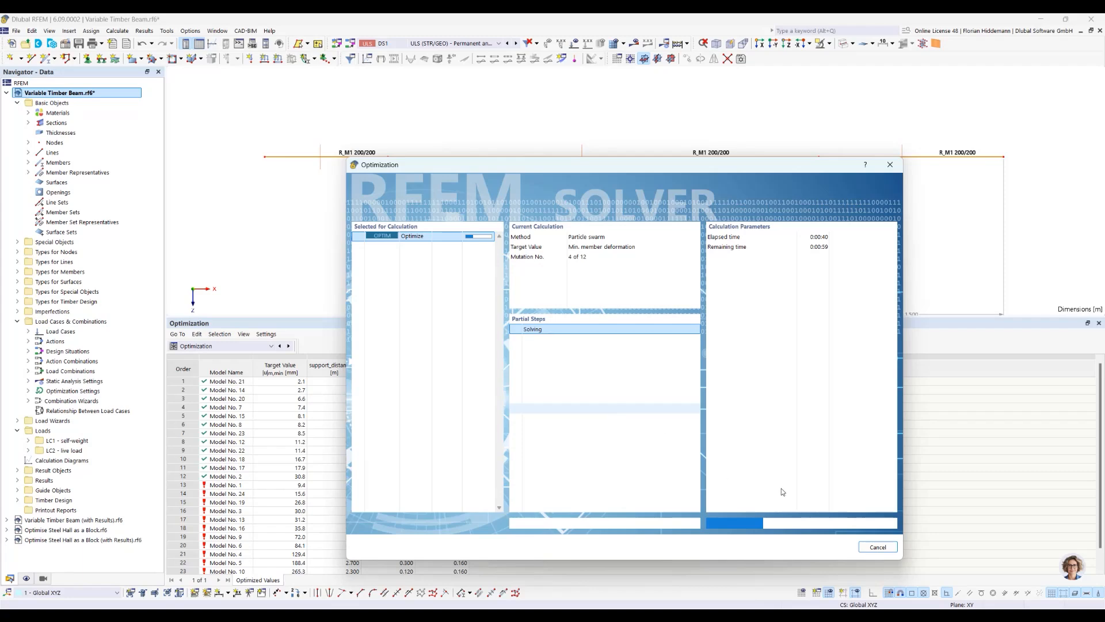
key(Escape)
click(642, 363)
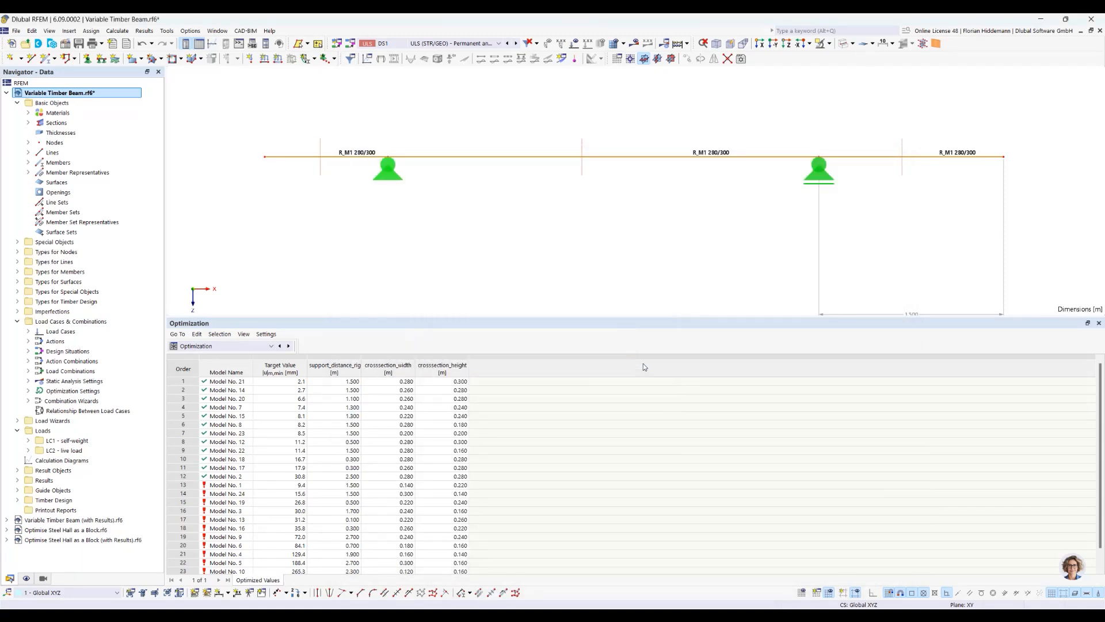
Check OS1's sensitivity factors in the optimization settings, close them without changes, and switch to the Sensitivity Factors slide
click(117, 30)
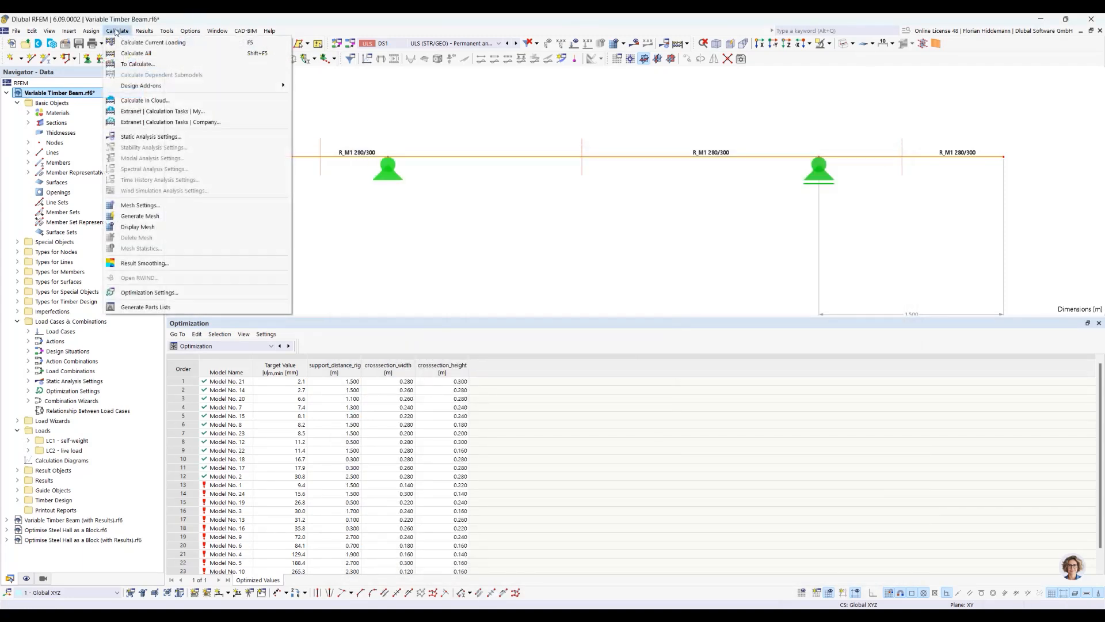
click(188, 296)
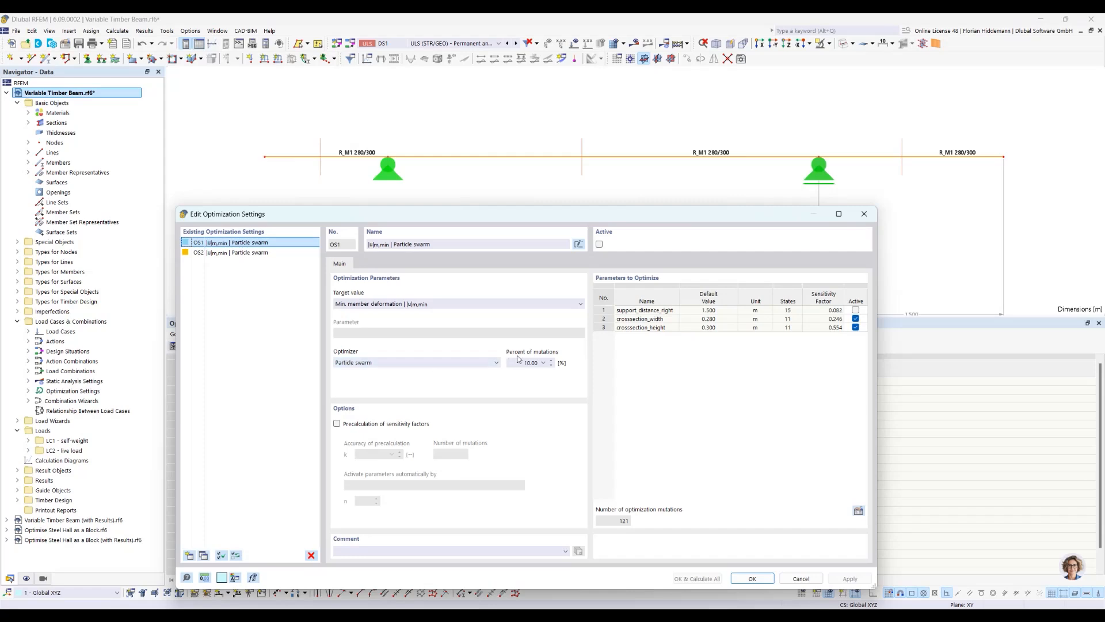
click(800, 578)
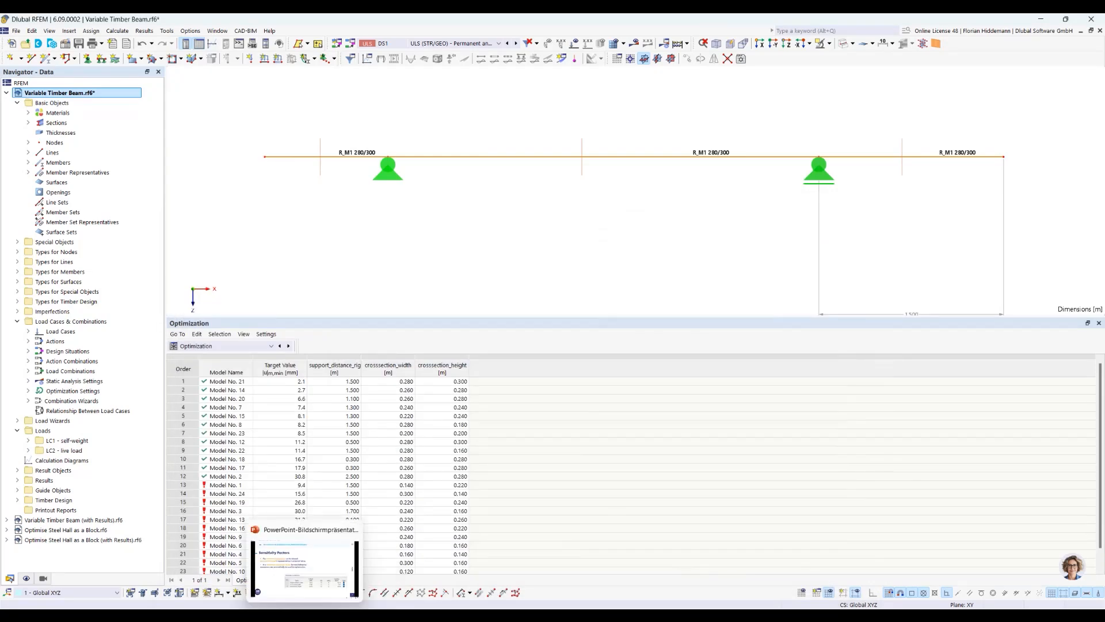
click(310, 616)
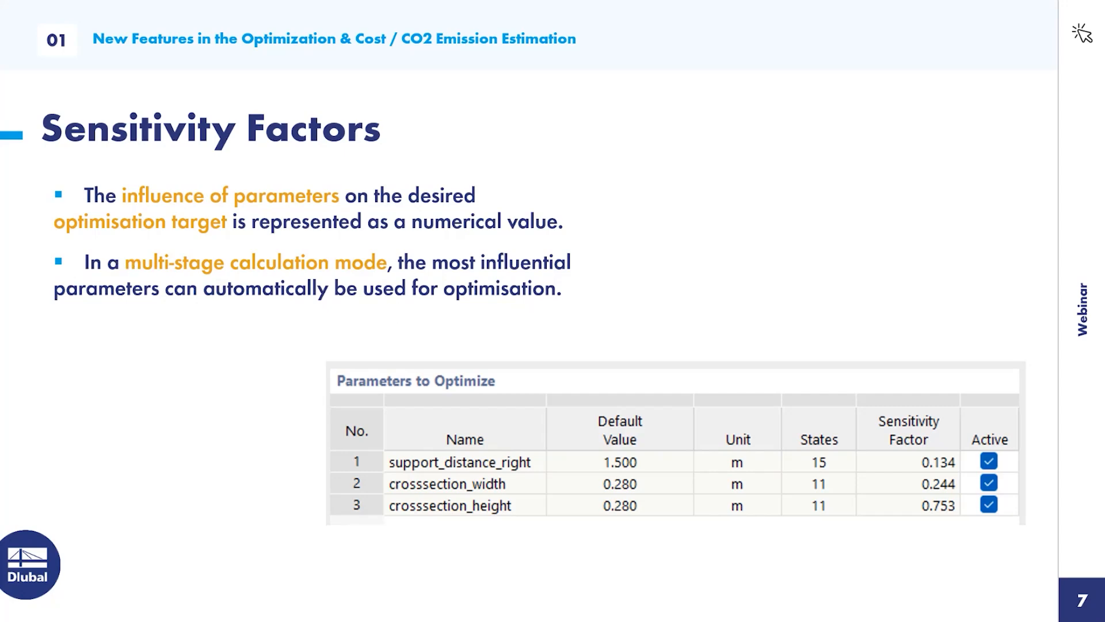
Return to RFEM, inspect the options for precalculation of sensitivity factors in OS2, and close the optimization settings without saving
key(alt+Tab)
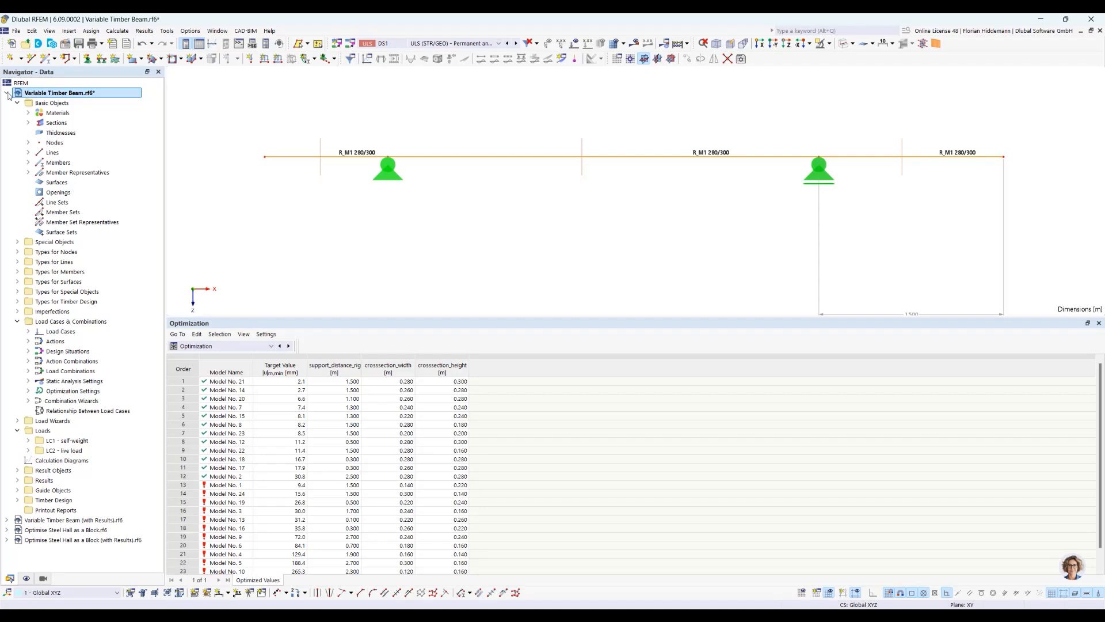
click(144, 30)
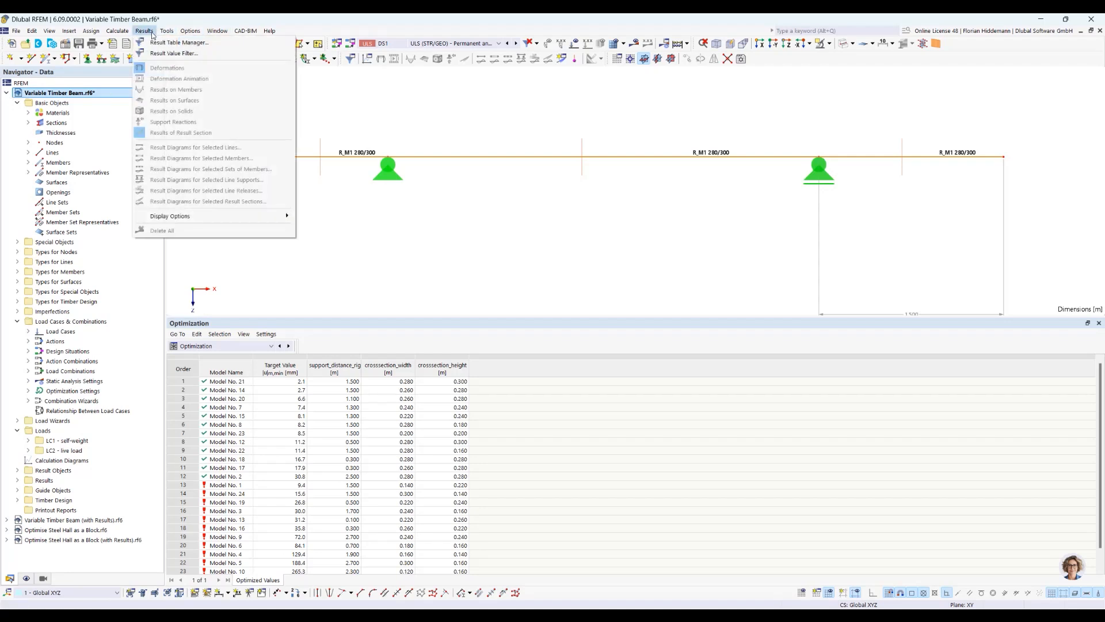
mouse_move(119, 31)
click(179, 293)
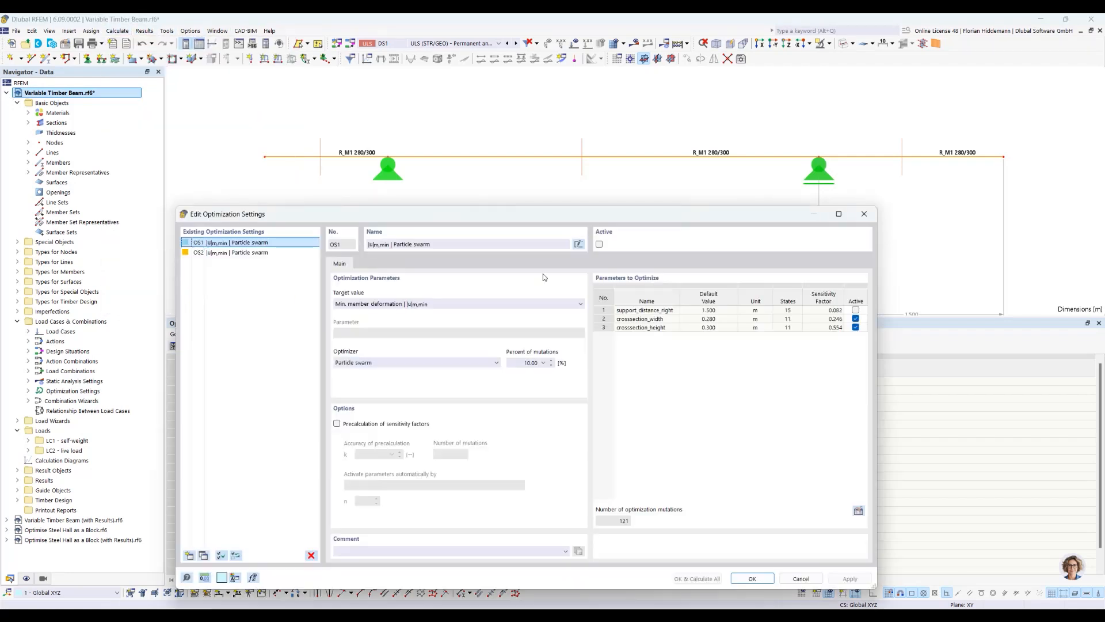
click(265, 253)
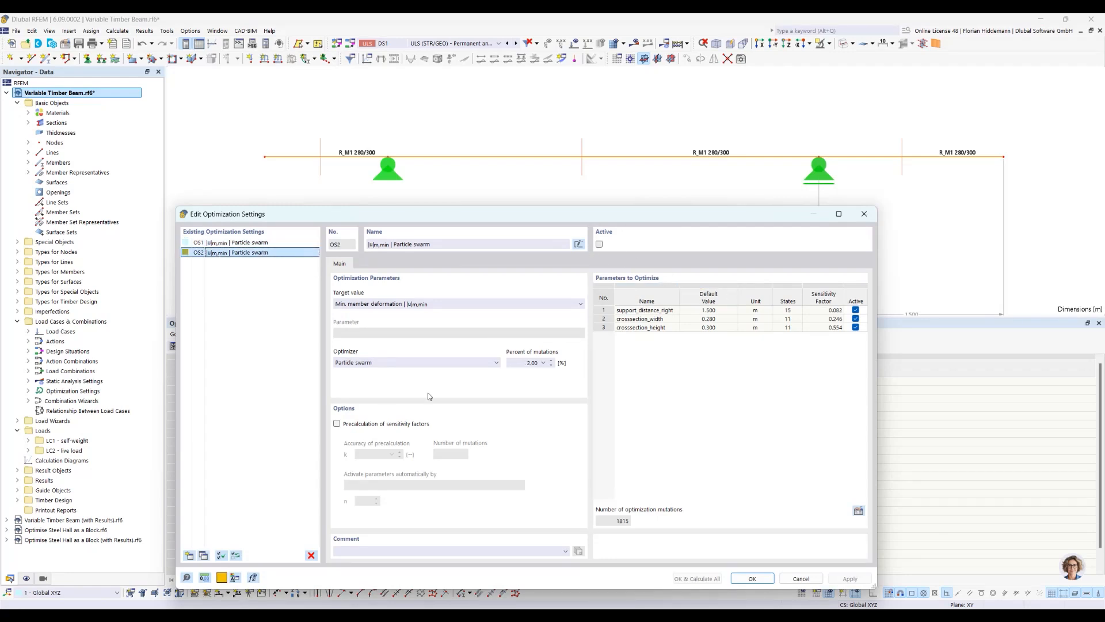
click(345, 425)
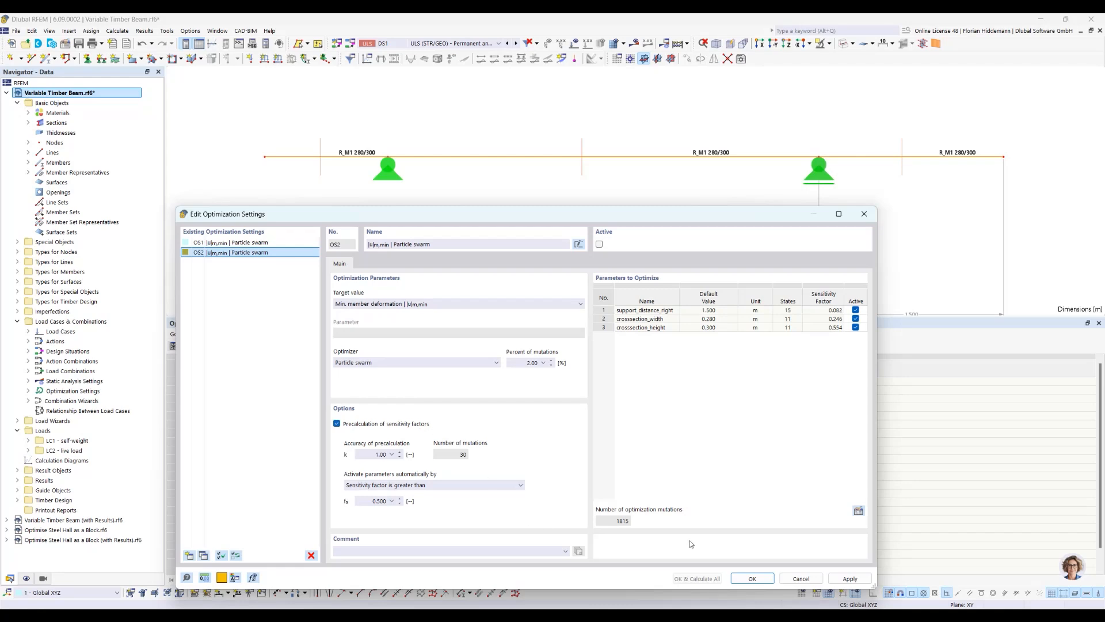
click(801, 579)
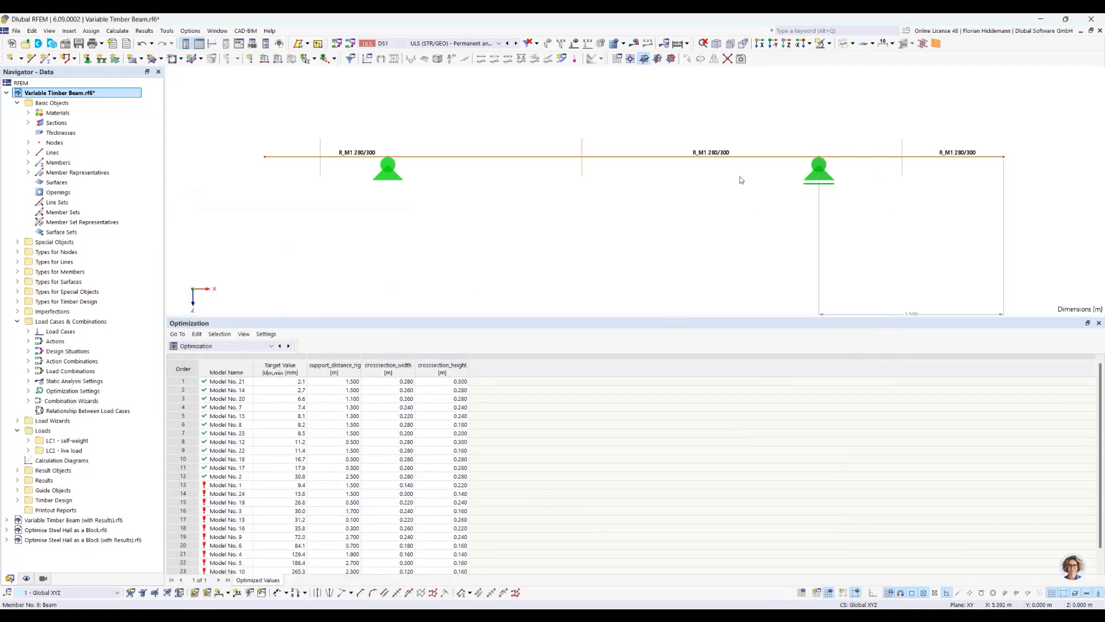
Display the loads of LC1 self-weight and delete the member load on the right cantilever
click(458, 44)
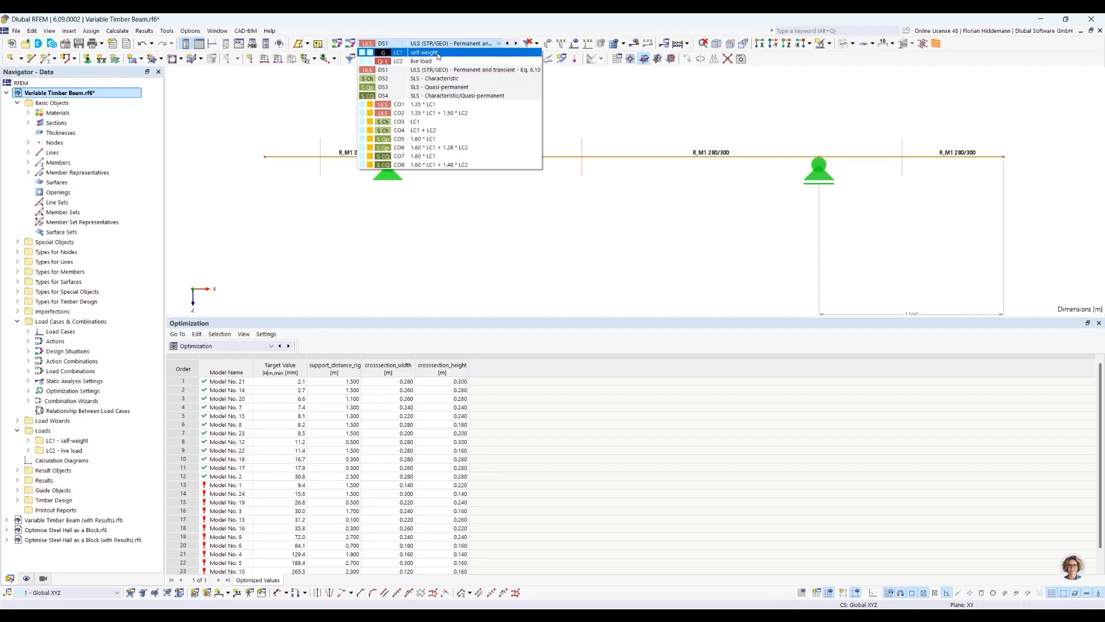
click(429, 53)
middle_drag(603, 239, 565, 238)
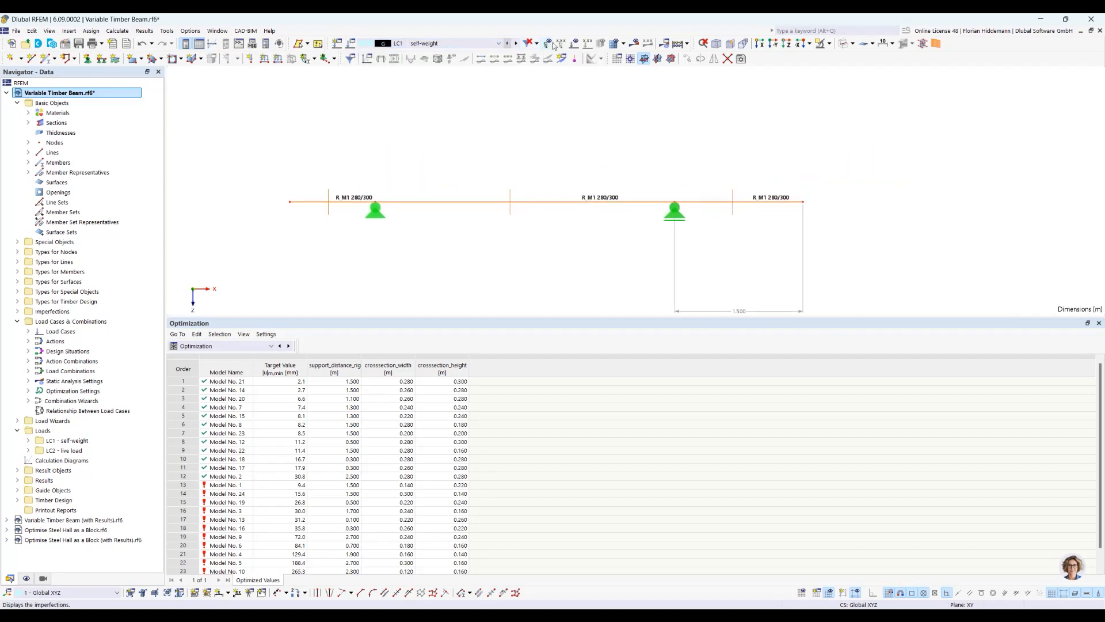
click(574, 44)
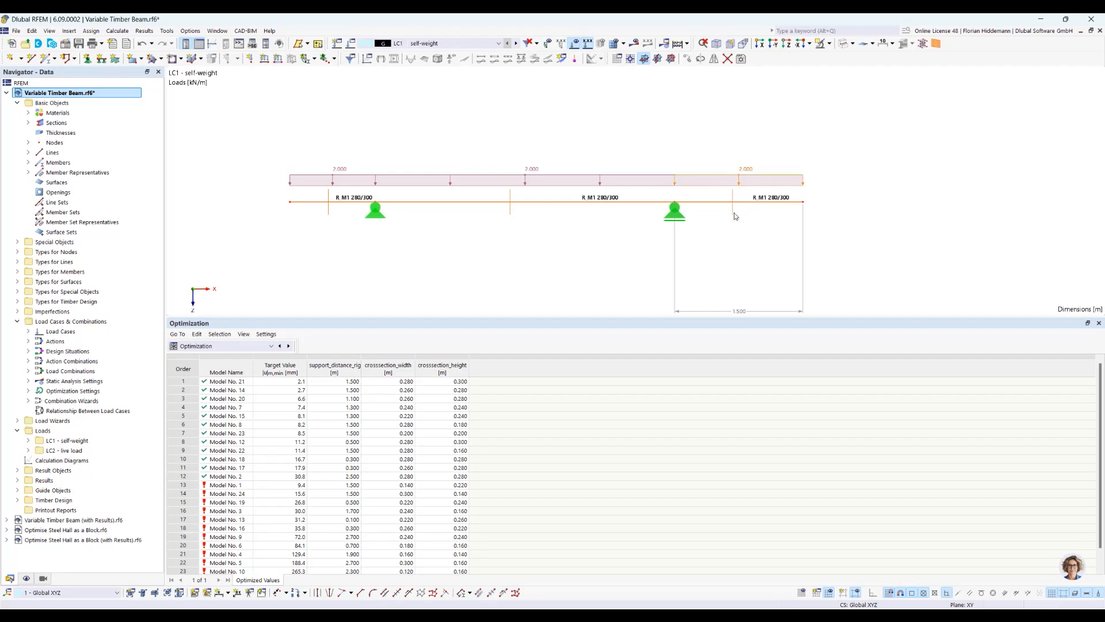
key(Delete)
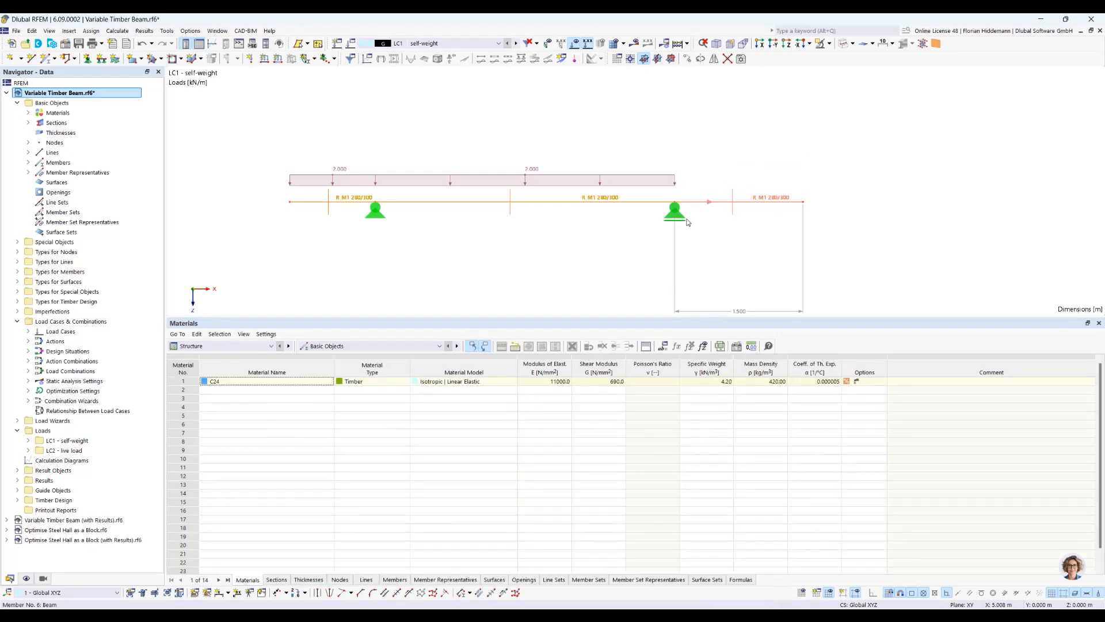
Add a uniform member load of 2 kN/m in global Z direction to the right cantilever in LC1
click(253, 347)
click(372, 254)
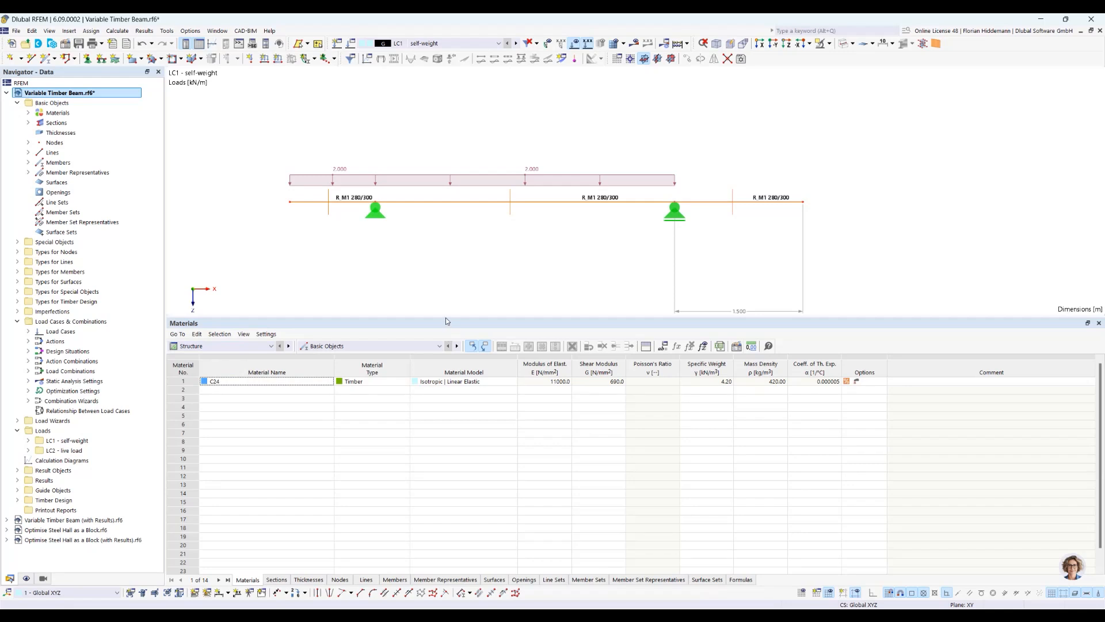
drag(445, 316, 446, 372)
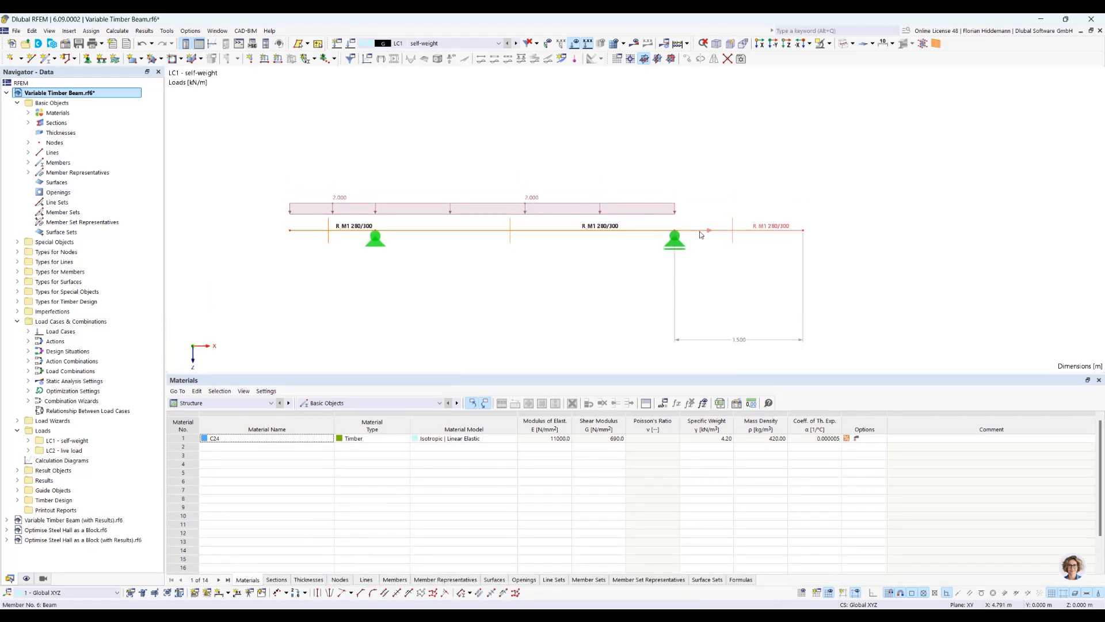
click(278, 58)
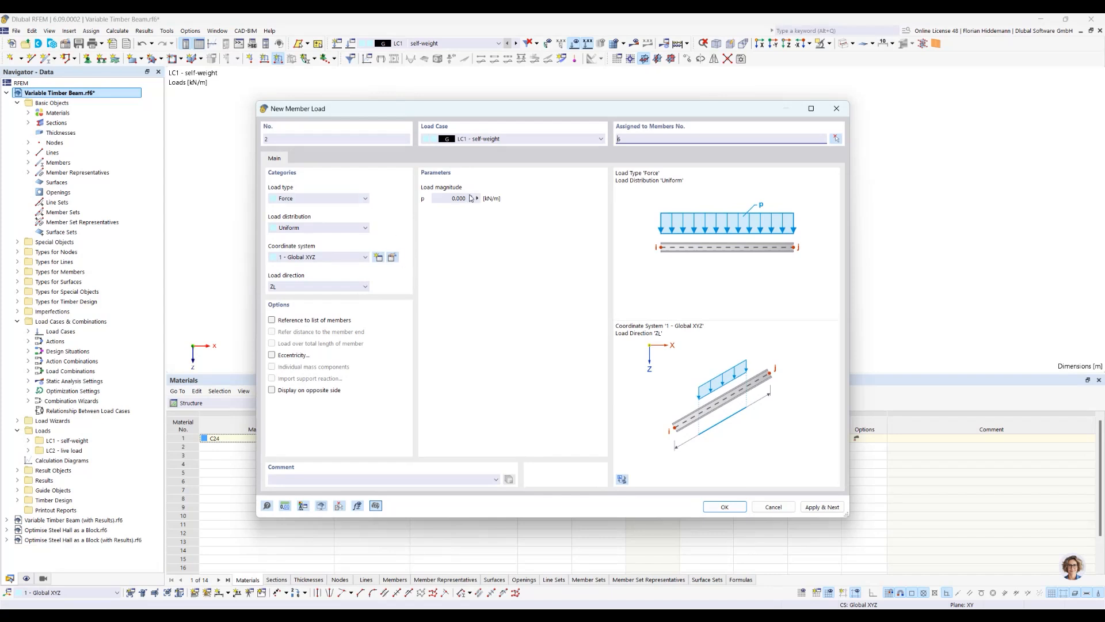
click(446, 198)
text(2)
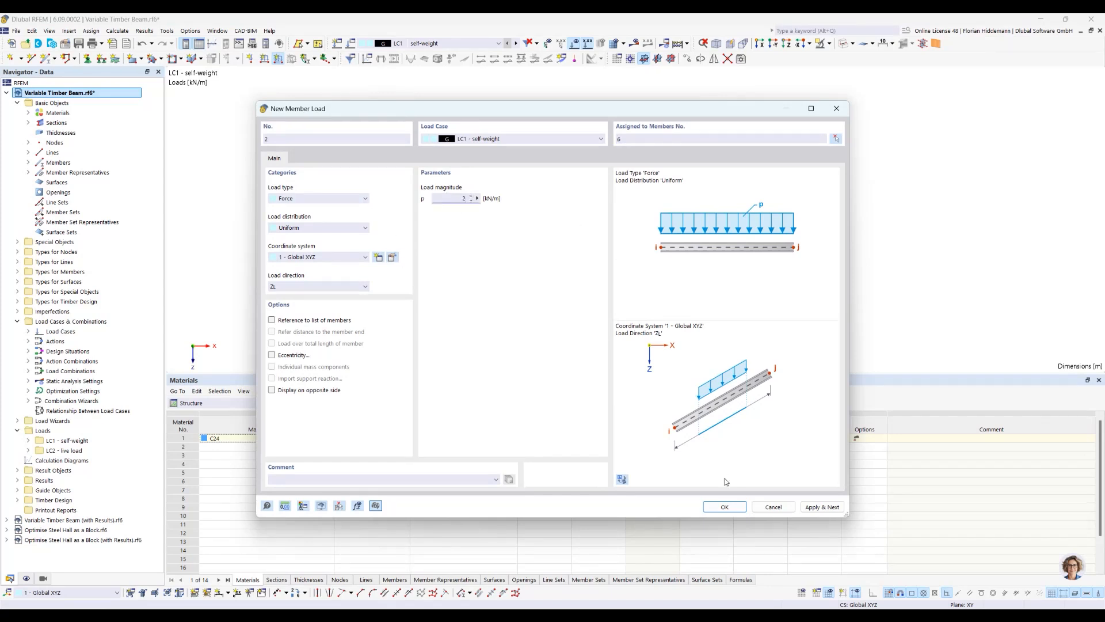
click(725, 507)
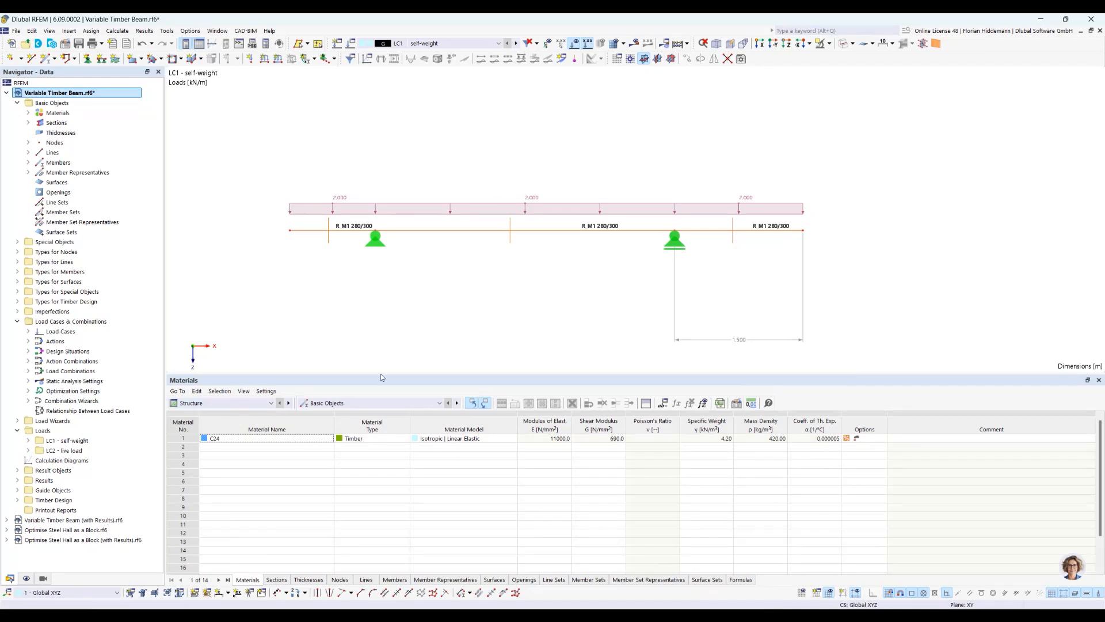
Activate support_distance_right as a parameter to optimize in the optimization settings of OS1
click(147, 32)
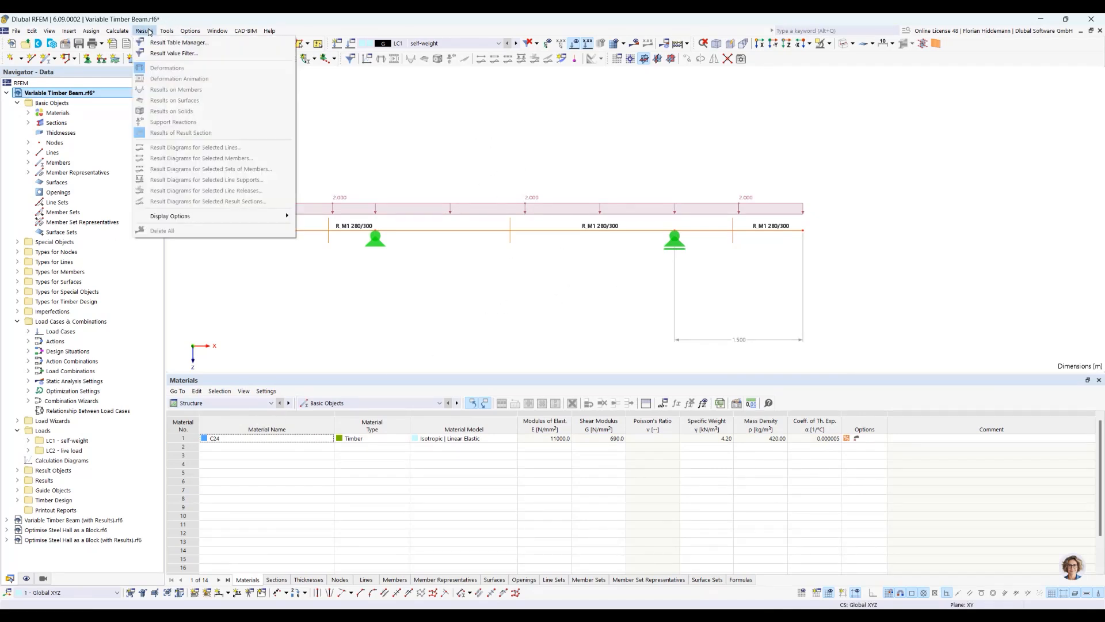
mouse_move(189, 30)
click(196, 295)
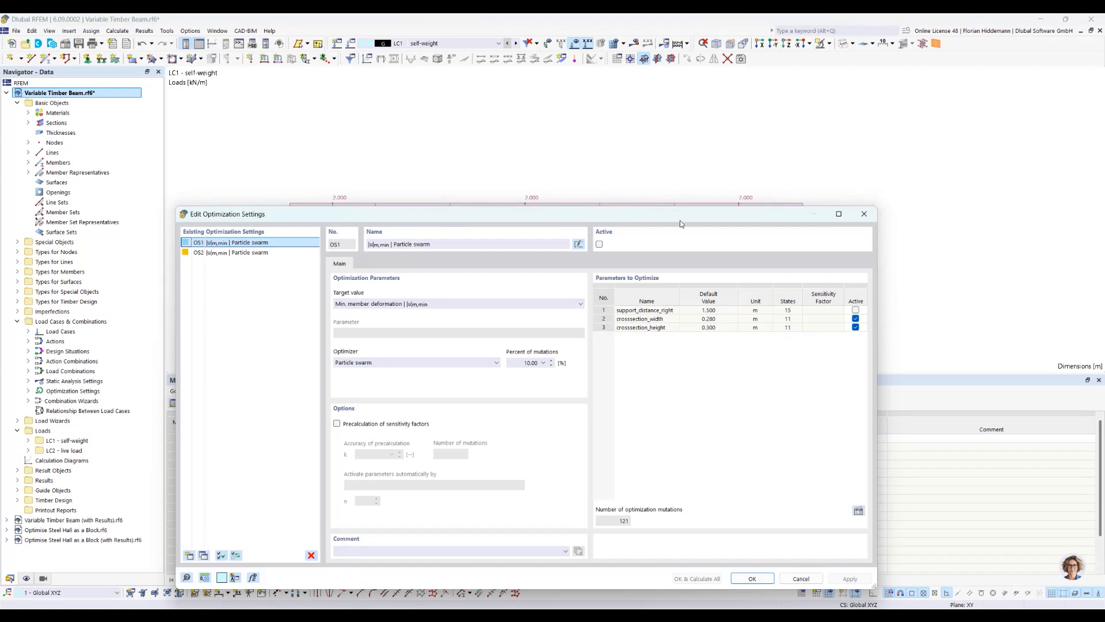
click(855, 310)
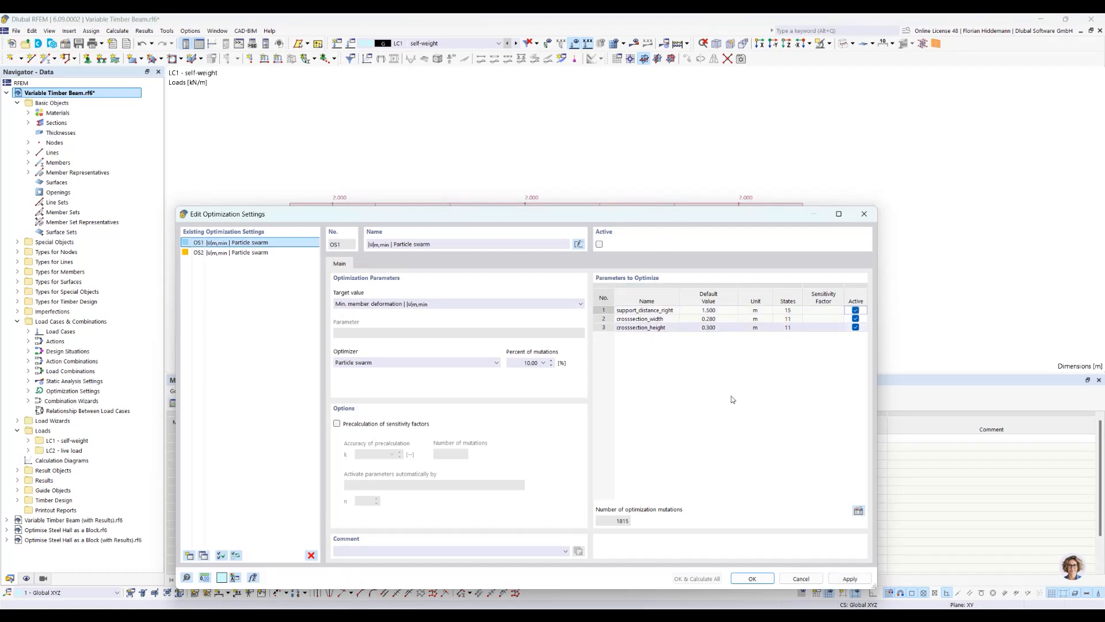
drag(644, 216, 642, 161)
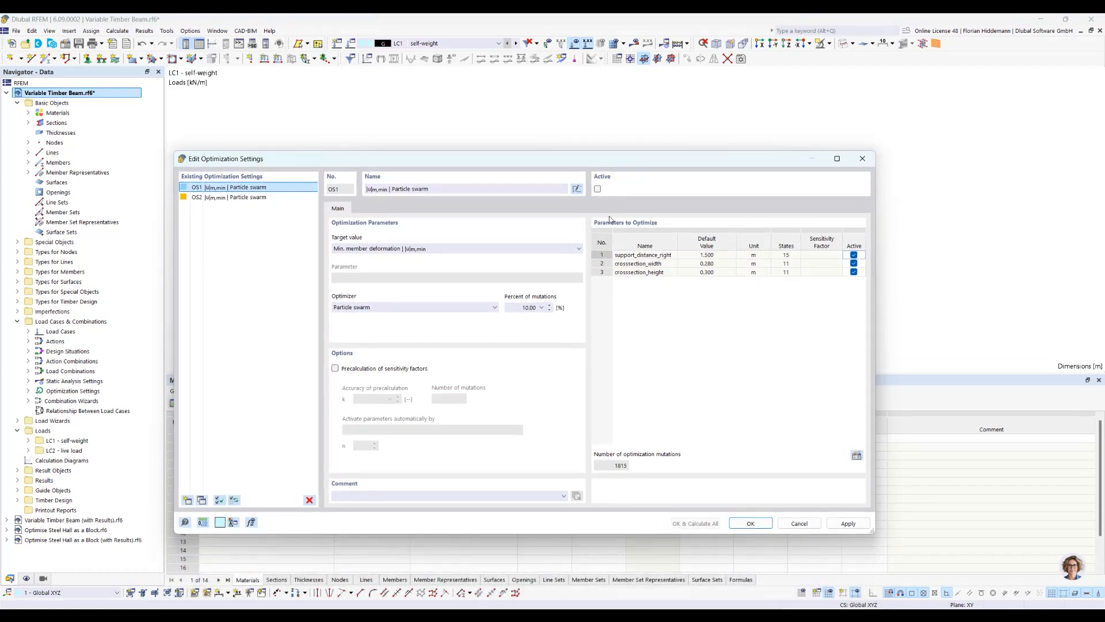
Enable precalculation of sensitivity factors for OS1 and set its accuracy k to 0.15
click(337, 369)
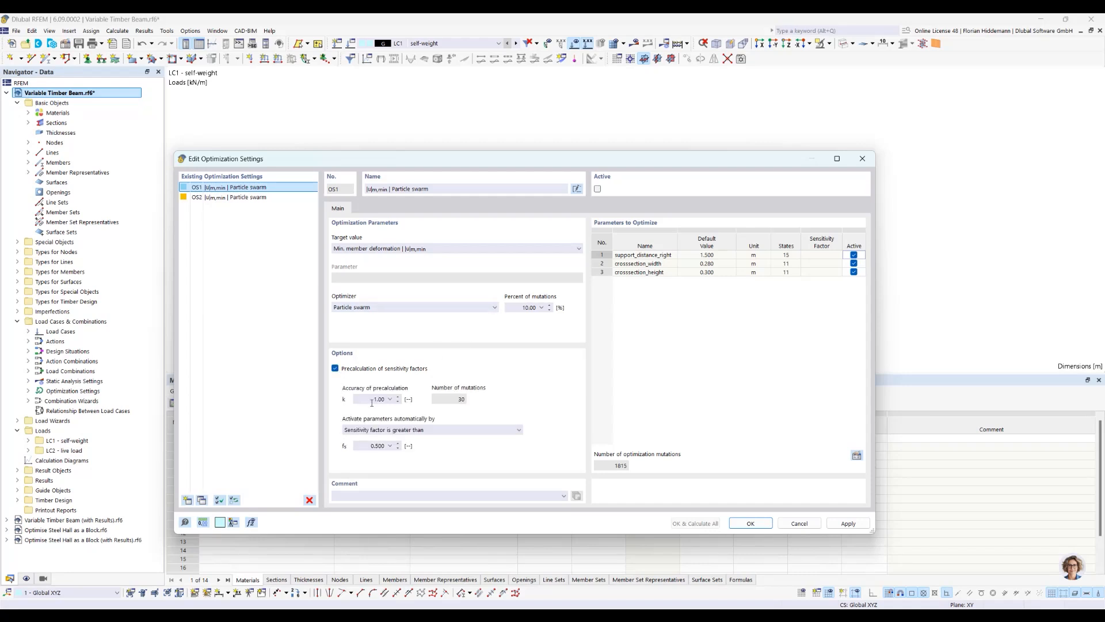
click(389, 399)
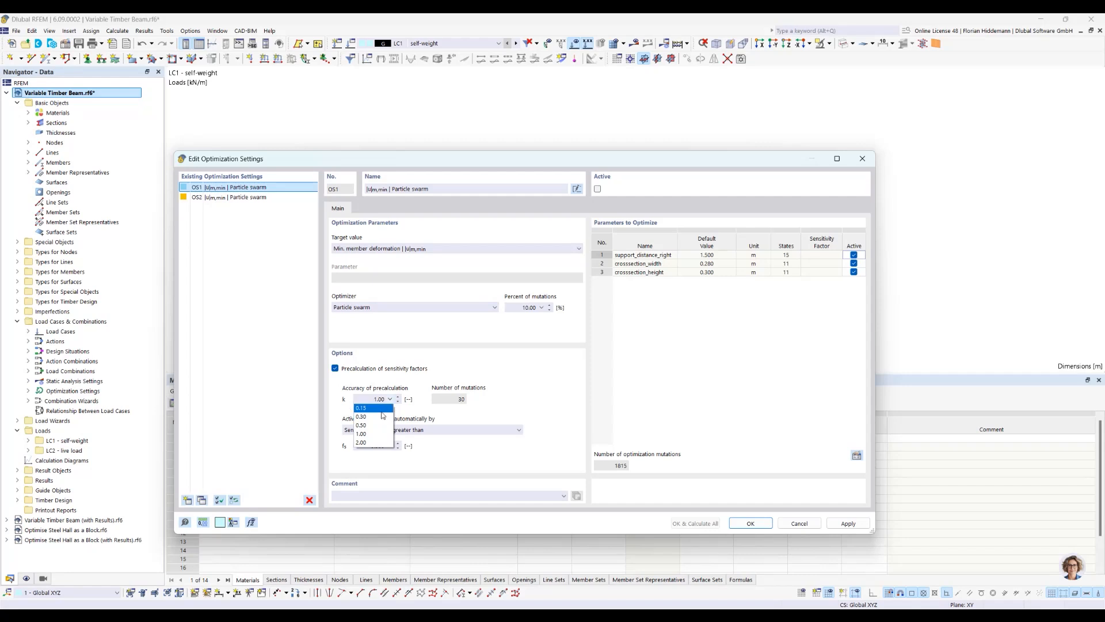
click(377, 407)
click(389, 399)
click(384, 418)
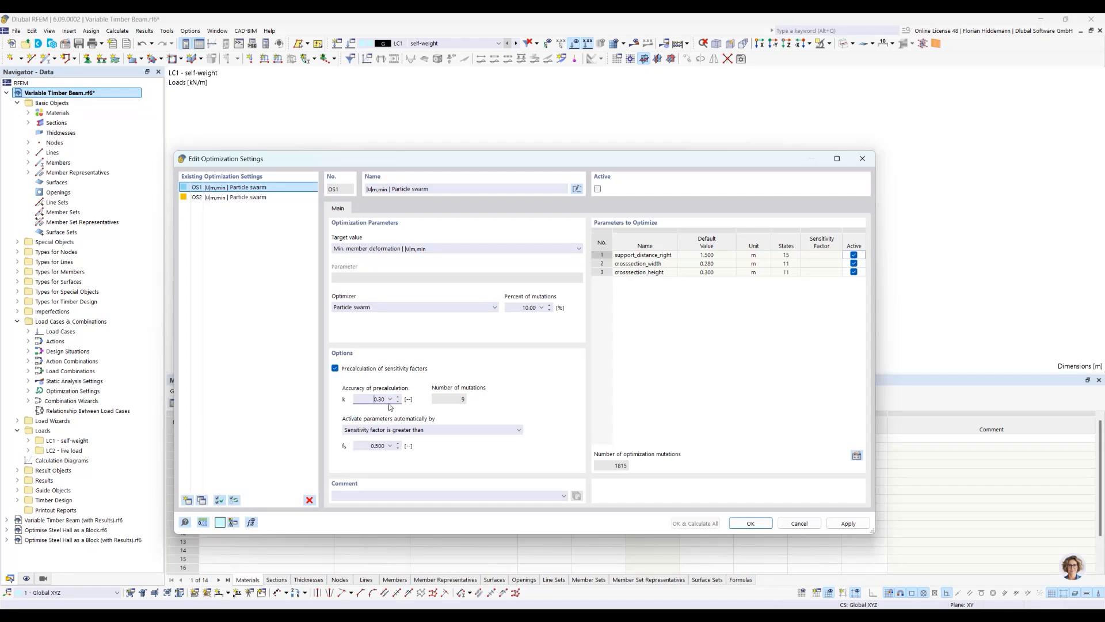
click(390, 400)
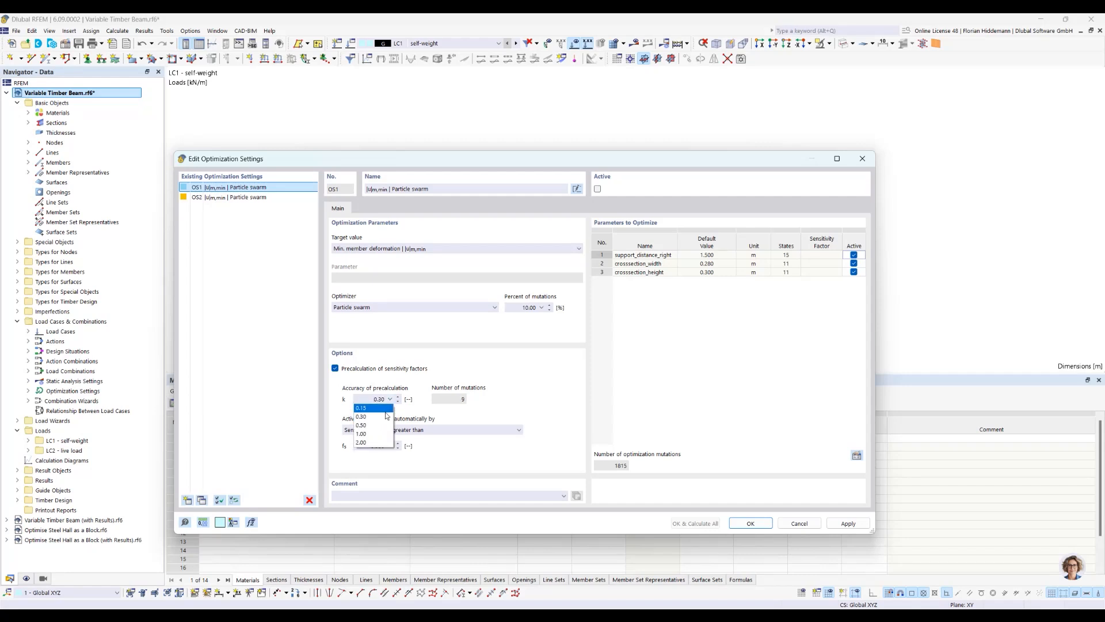
click(385, 410)
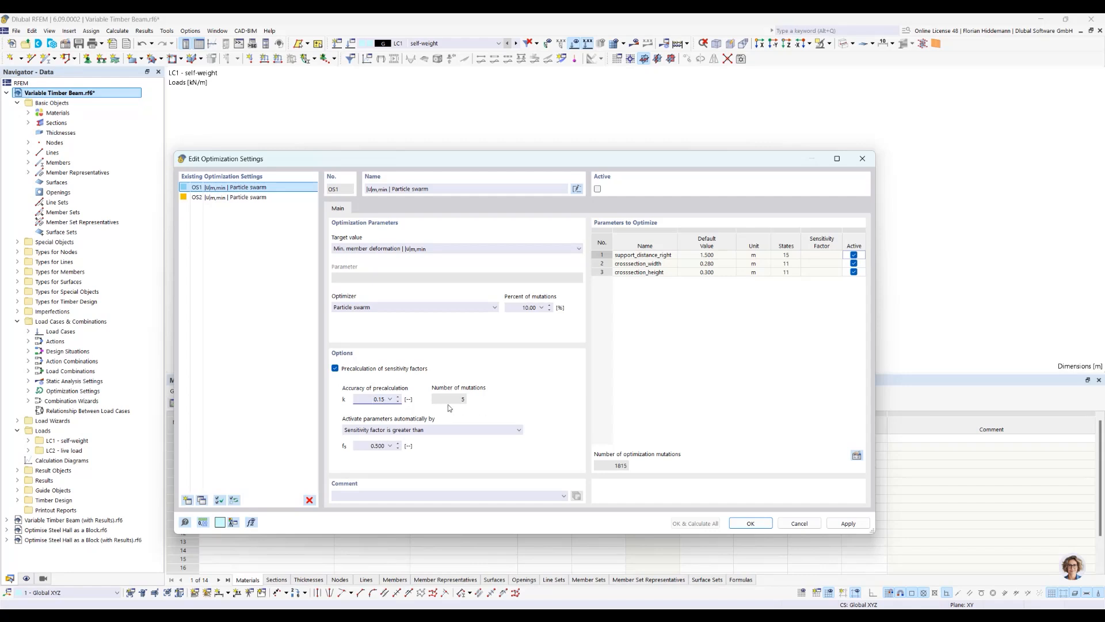
click(391, 398)
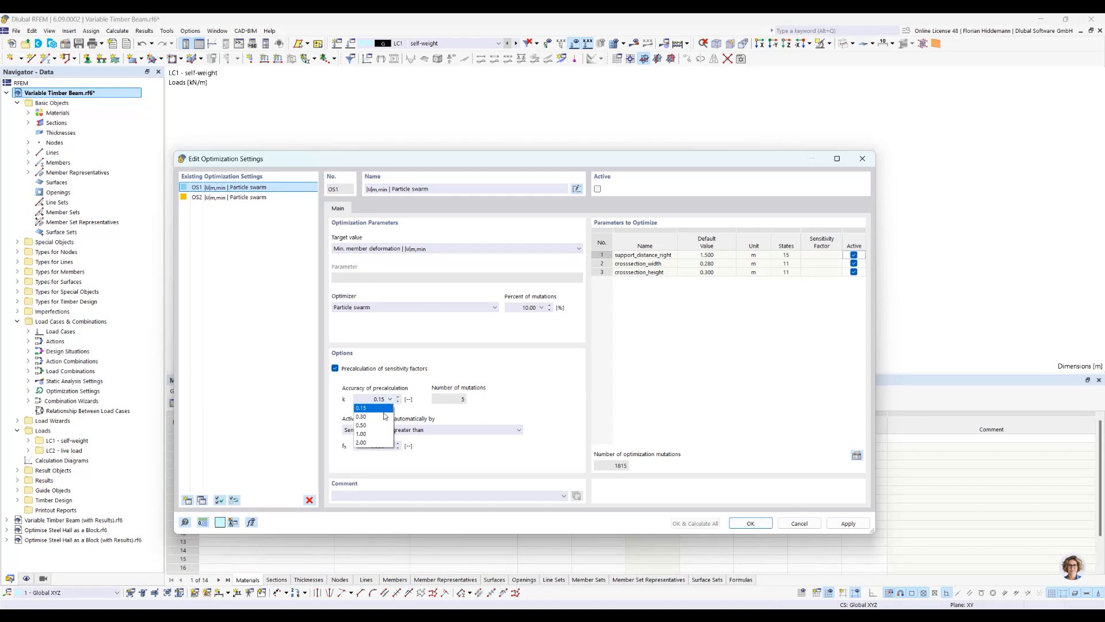
click(556, 395)
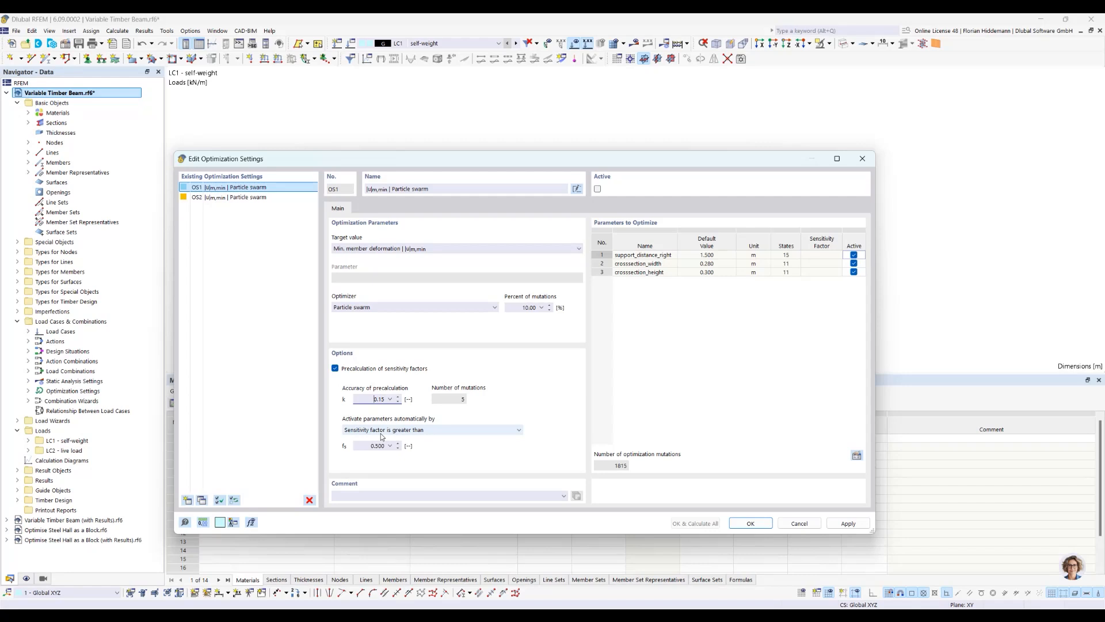
Set OS1 to activate parameters automatically by number of parameters with n = 2, and calculate it as the active optimization
click(382, 437)
click(377, 445)
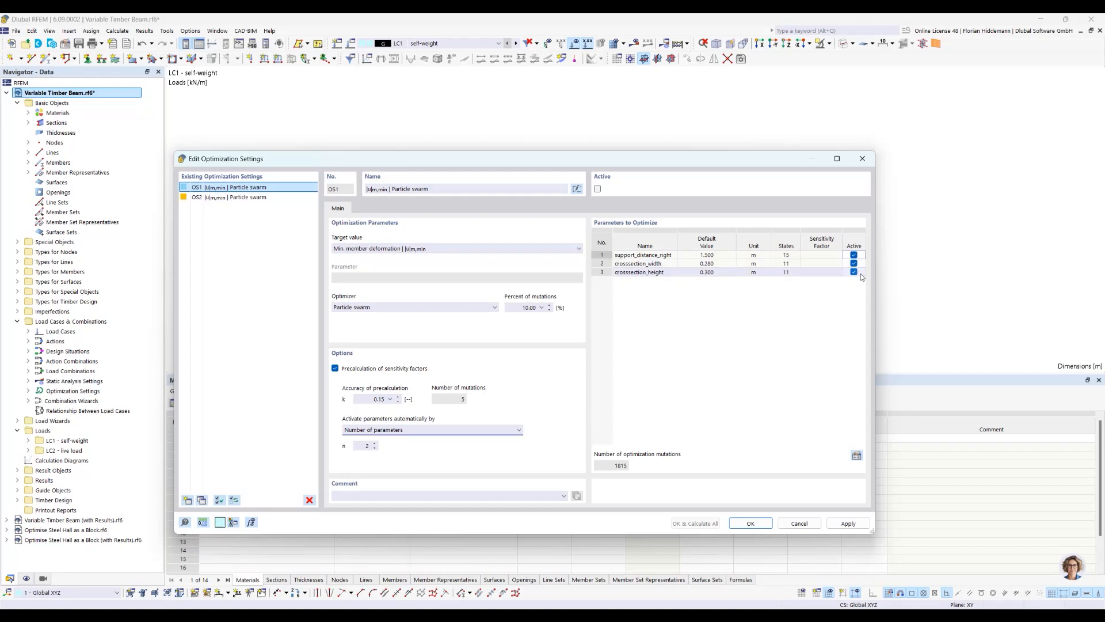
click(597, 189)
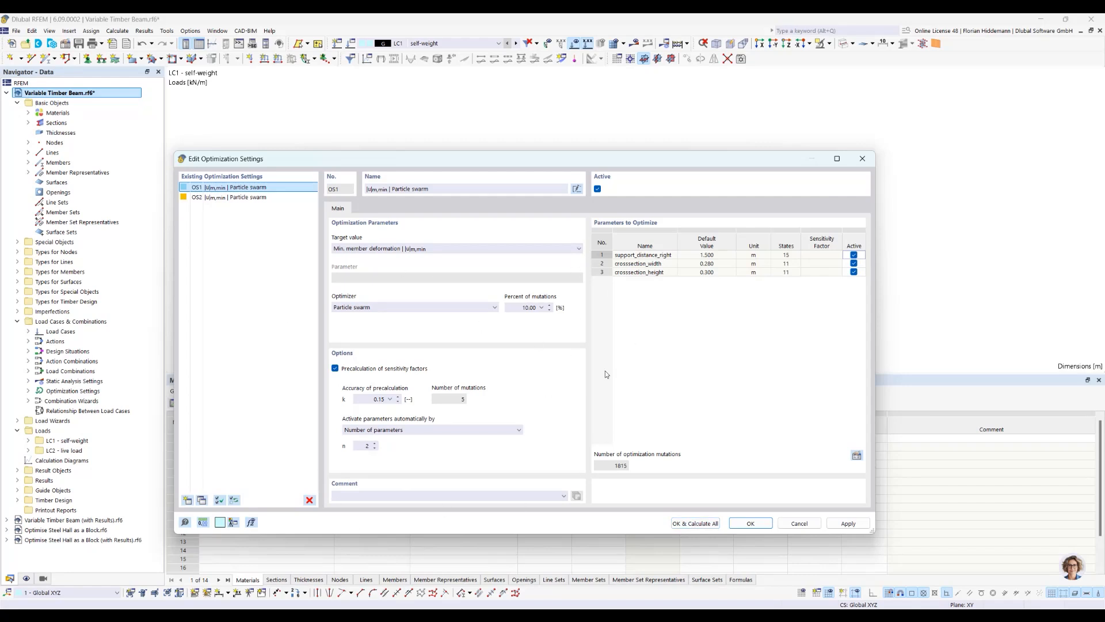
click(695, 524)
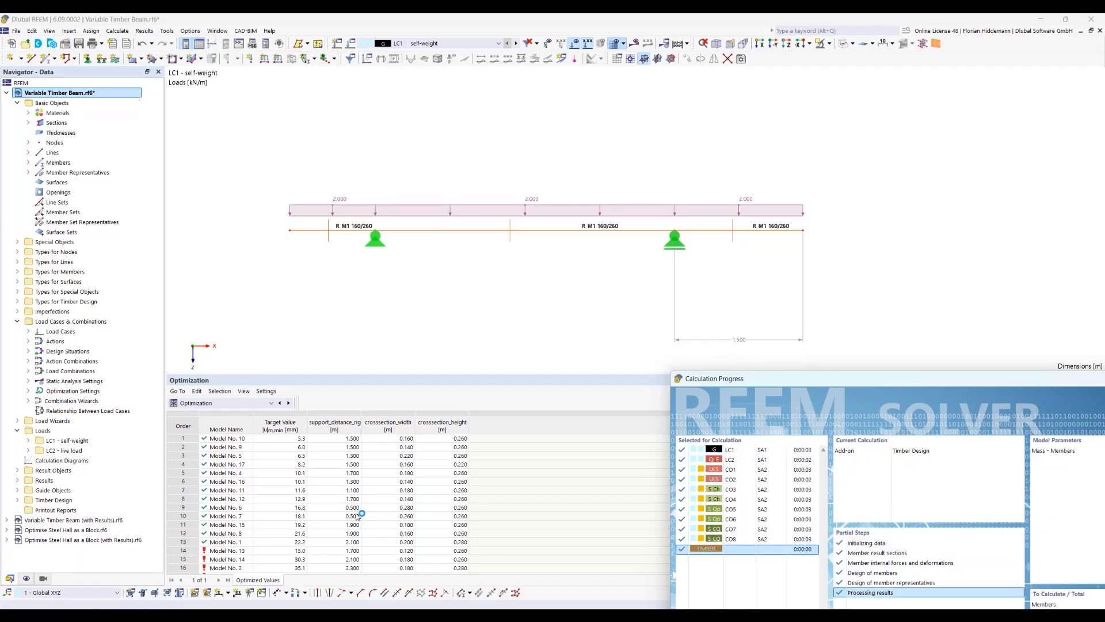
Enlarge the optimization results table and check the precalculated sensitivity factors in OS1's optimization settings
drag(458, 375, 449, 294)
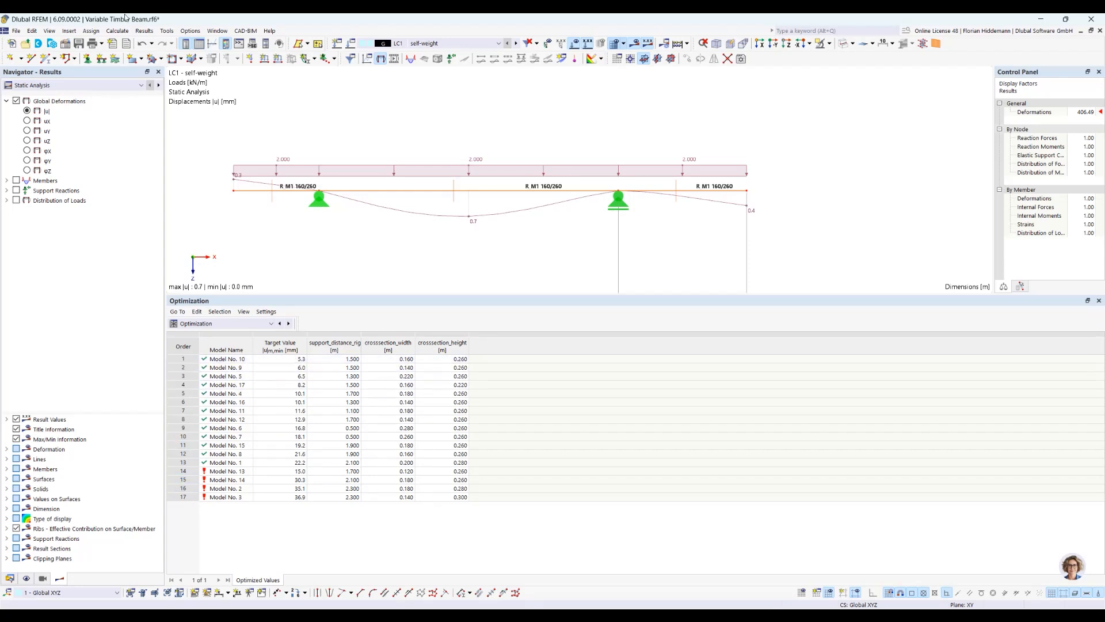
click(115, 31)
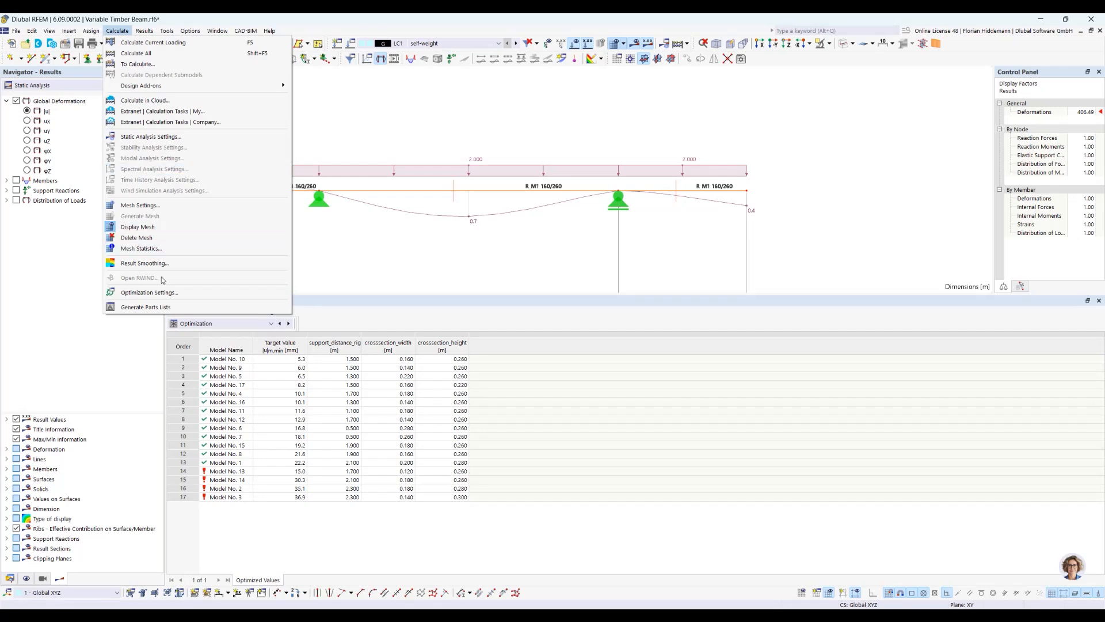
click(159, 294)
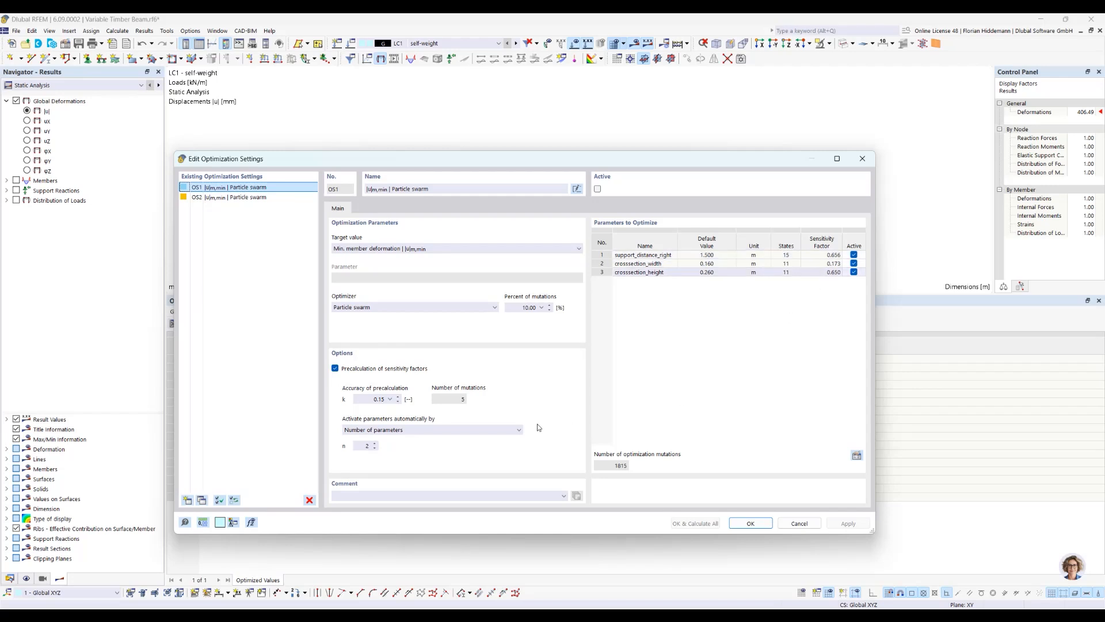
Try a precalculation accuracy k of 1.00 for OS1 and close the optimization settings without saving
click(390, 400)
click(377, 435)
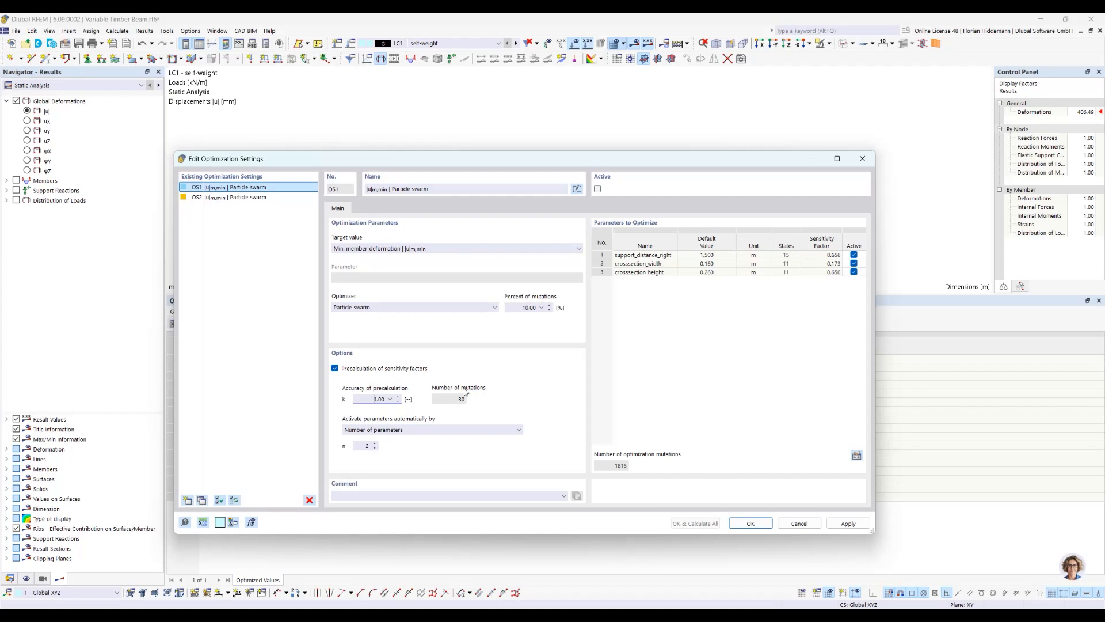
click(390, 399)
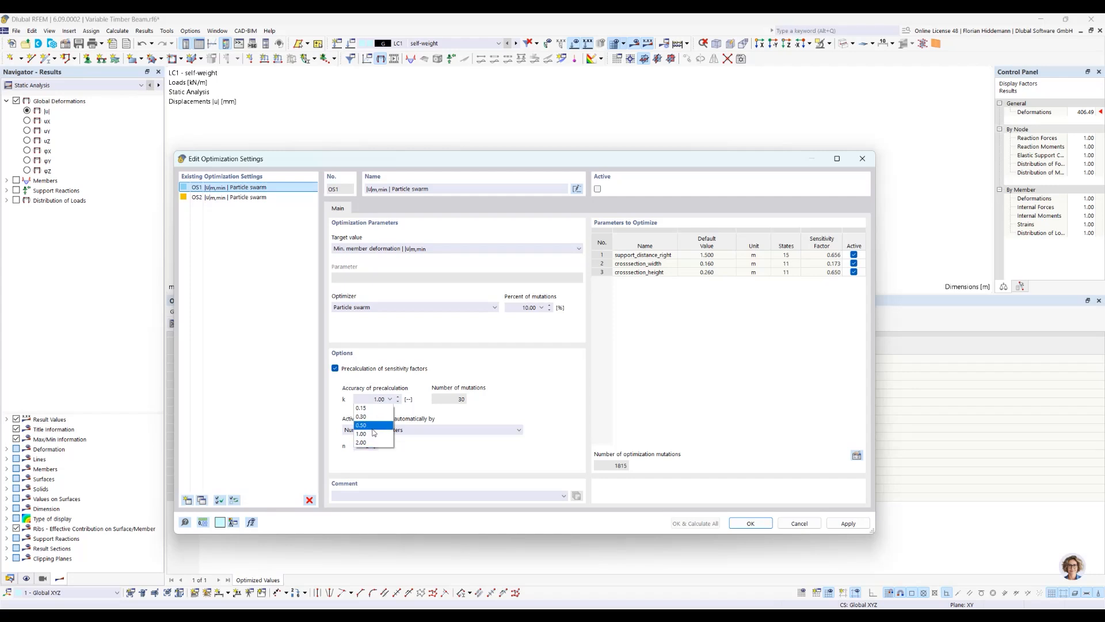
click(512, 409)
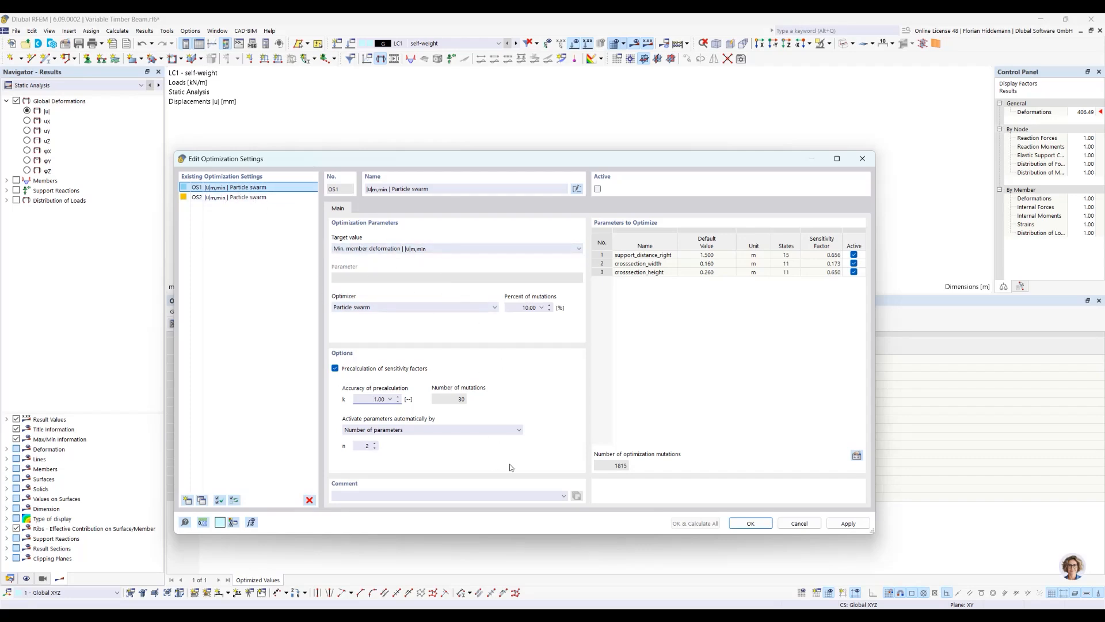
drag(503, 160, 621, 158)
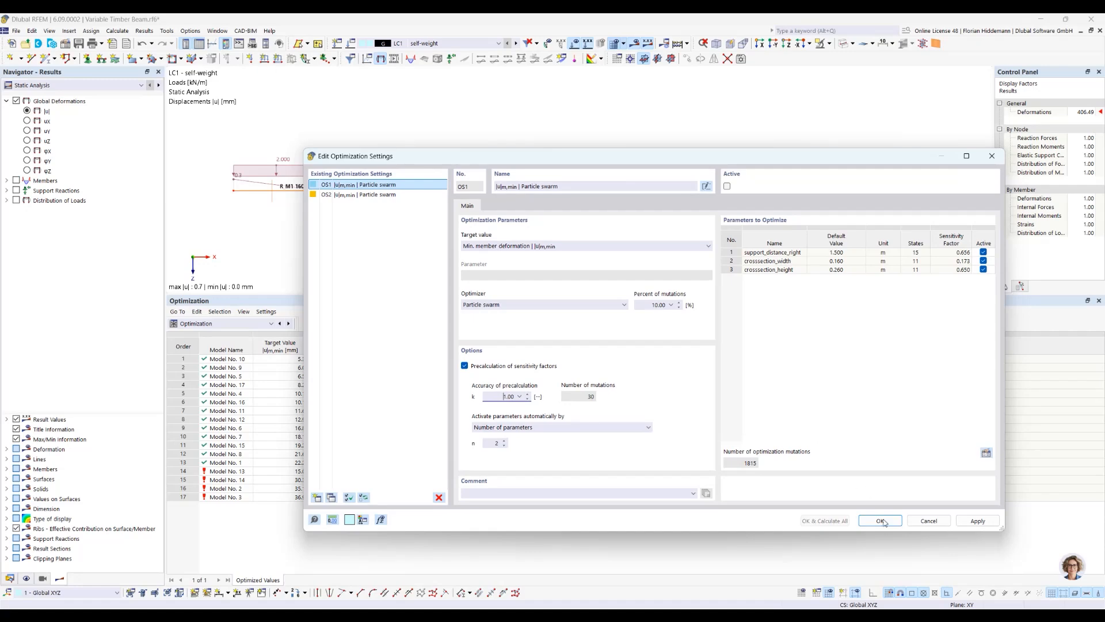
click(929, 520)
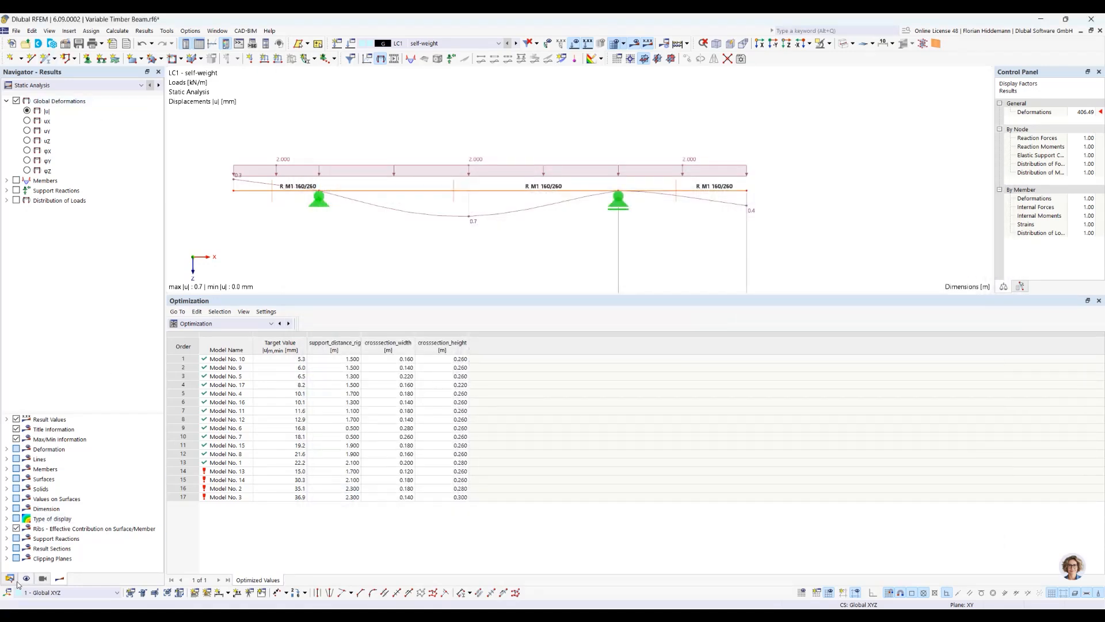
Switch to the already calculated model Variable Timber Beam (with Results).rf6
click(11, 579)
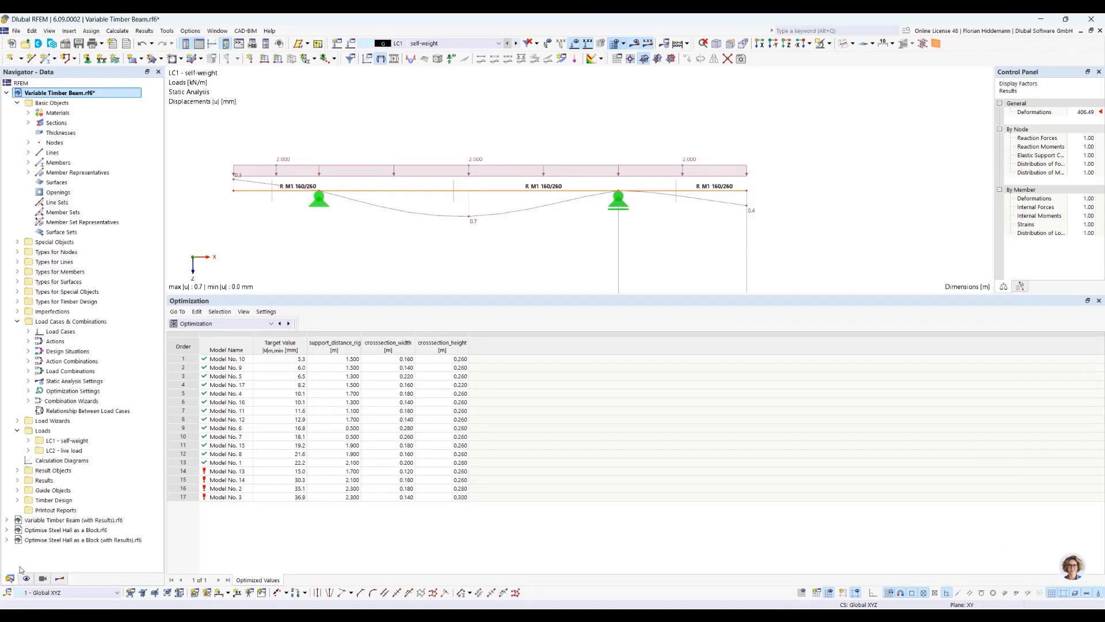
click(6, 93)
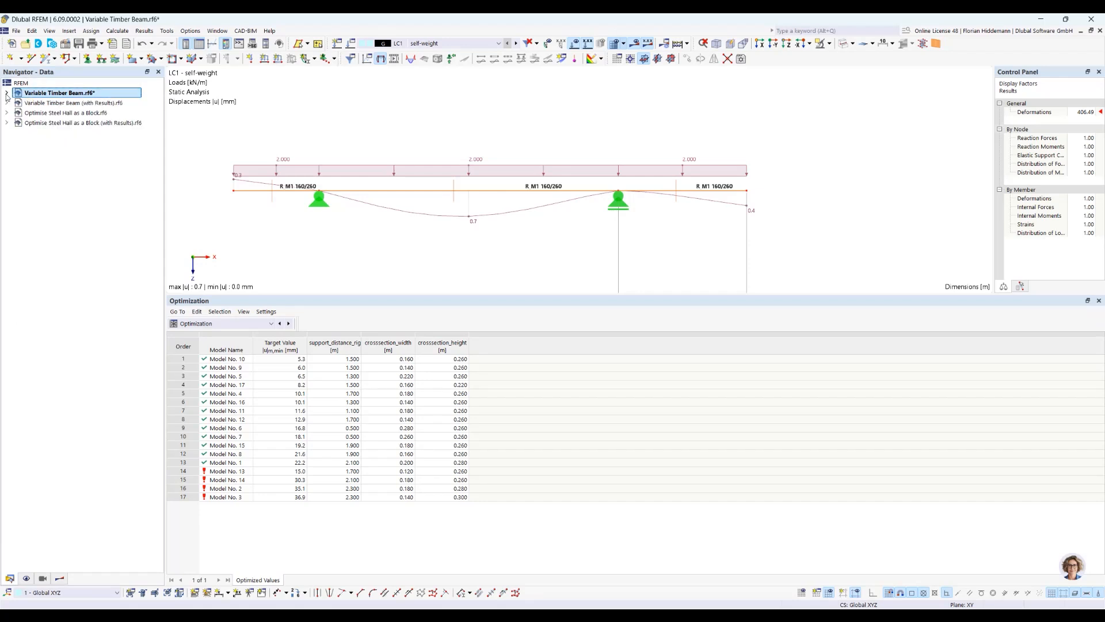
click(74, 103)
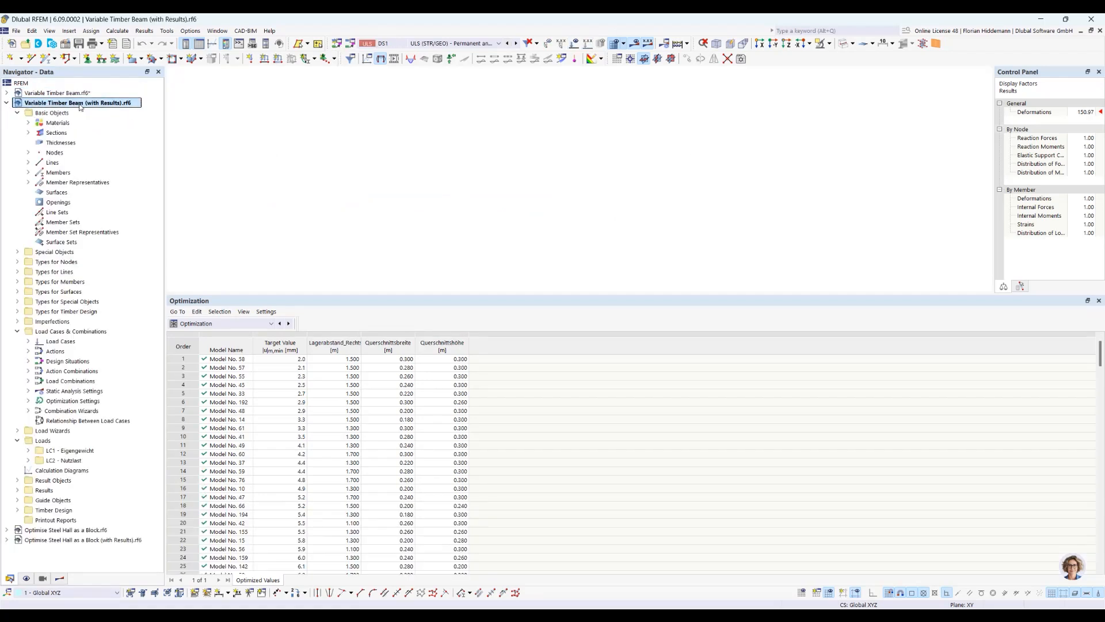
right_click(80, 105)
click(314, 305)
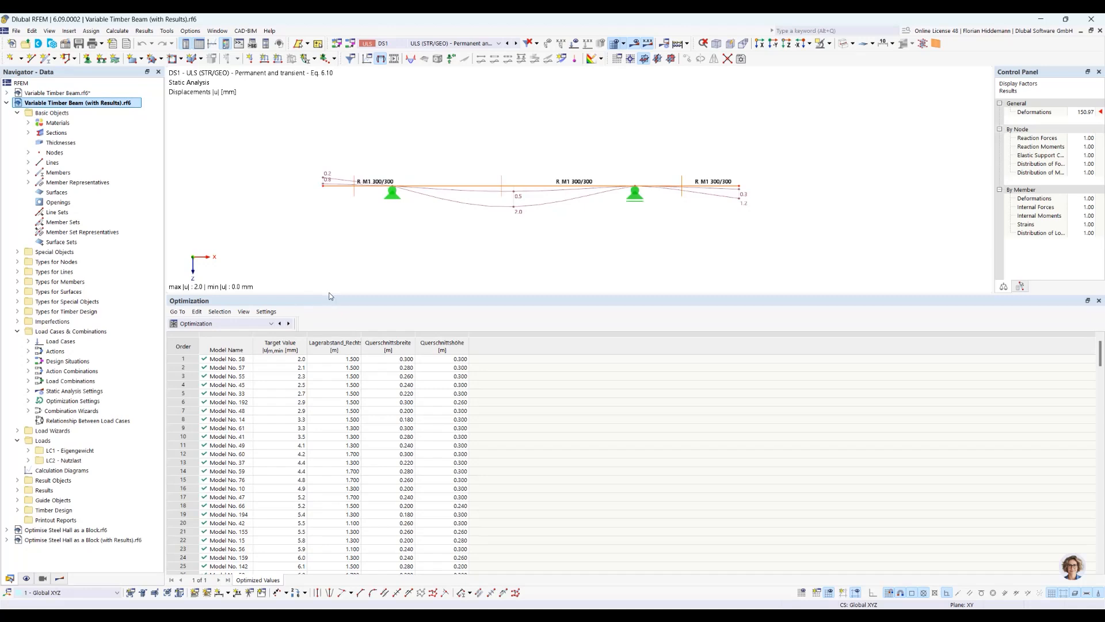
Enlarge the optimization table and look through the ranked model variants from best to worst target value
drag(329, 295, 342, 241)
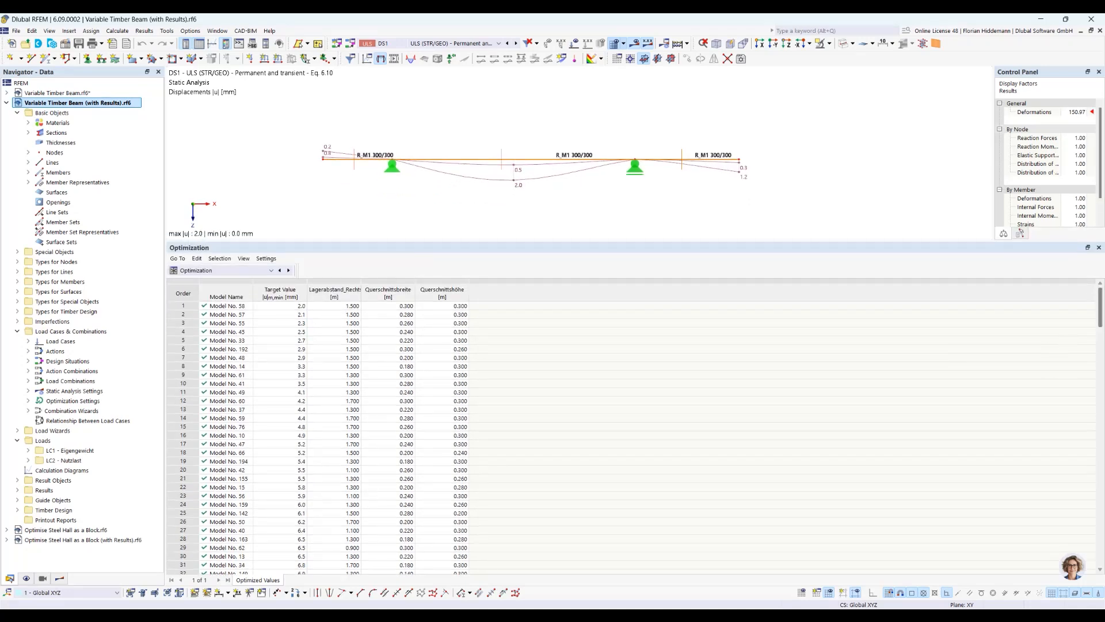
drag(1099, 313, 1070, 569)
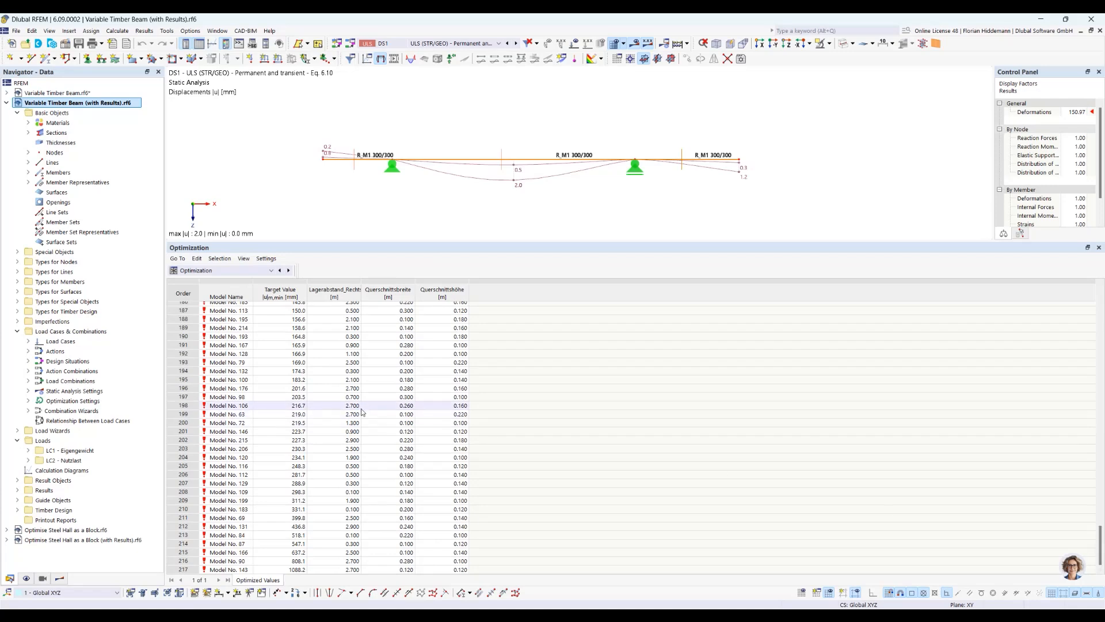
scroll(316, 554, up, 20)
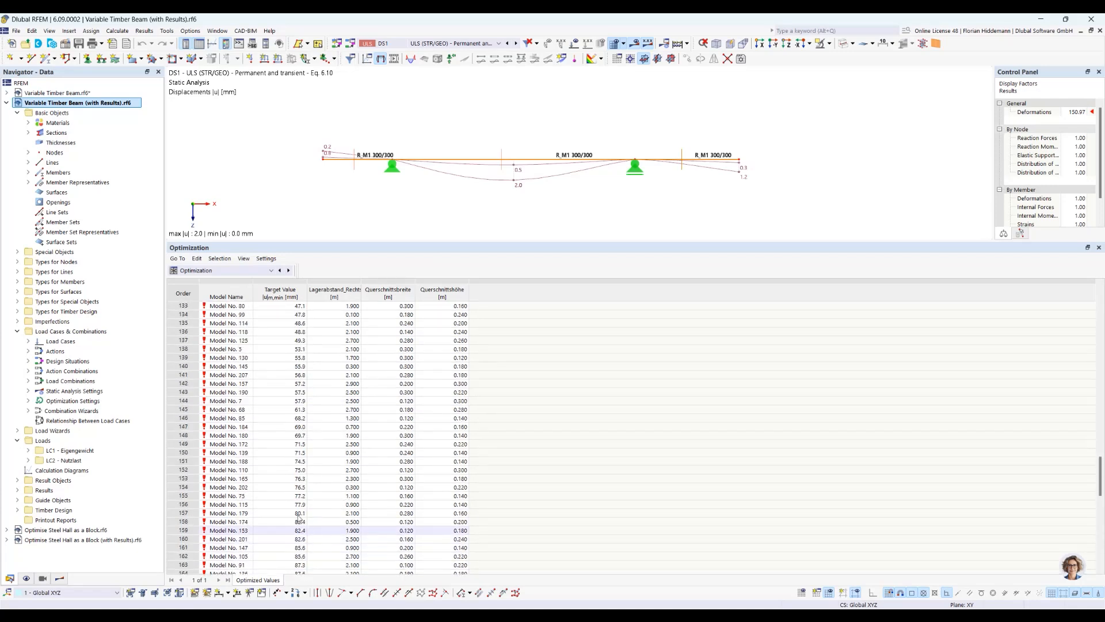
scroll(297, 515, up, 20)
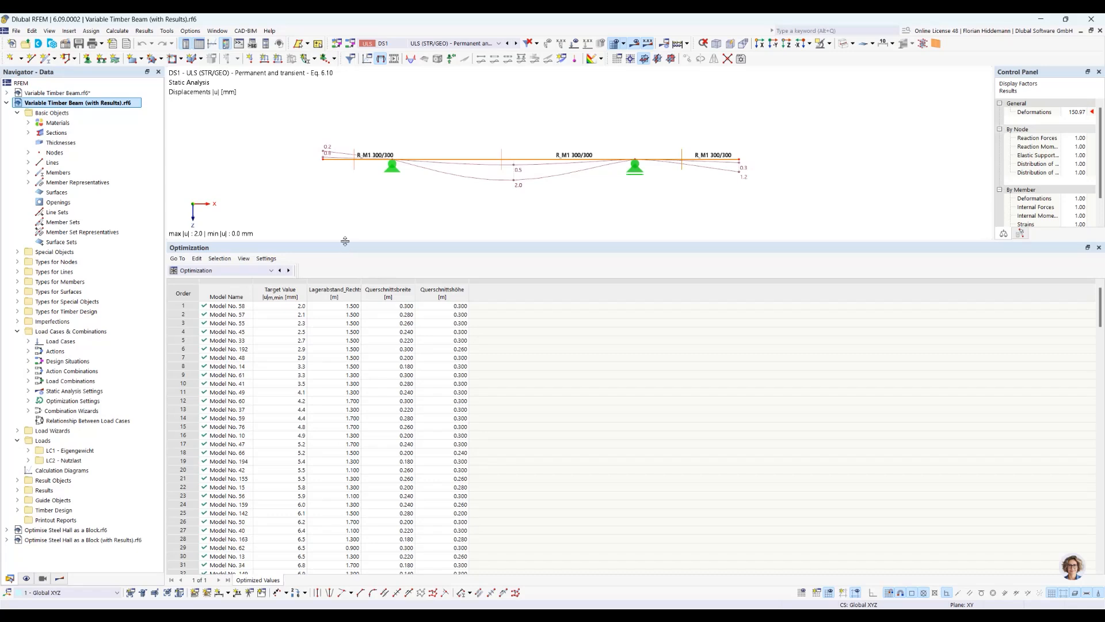
Reduce the optimization table's height and examine the sensitivity factors of the three parameters in OS1's optimization settings
drag(345, 241, 340, 343)
click(117, 31)
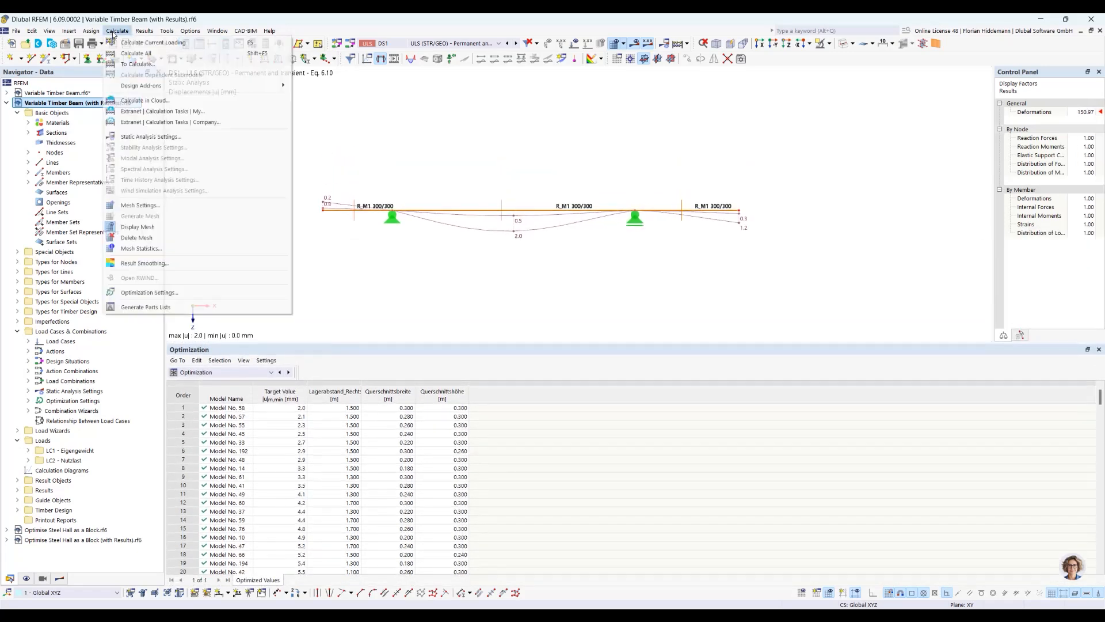
click(147, 292)
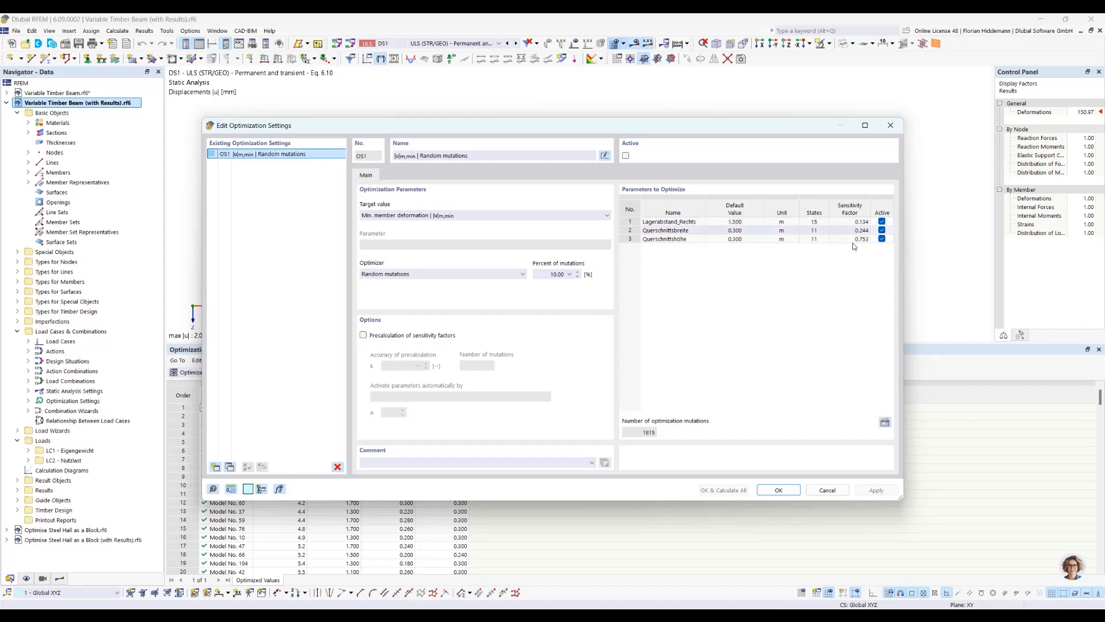
drag(572, 124, 688, 80)
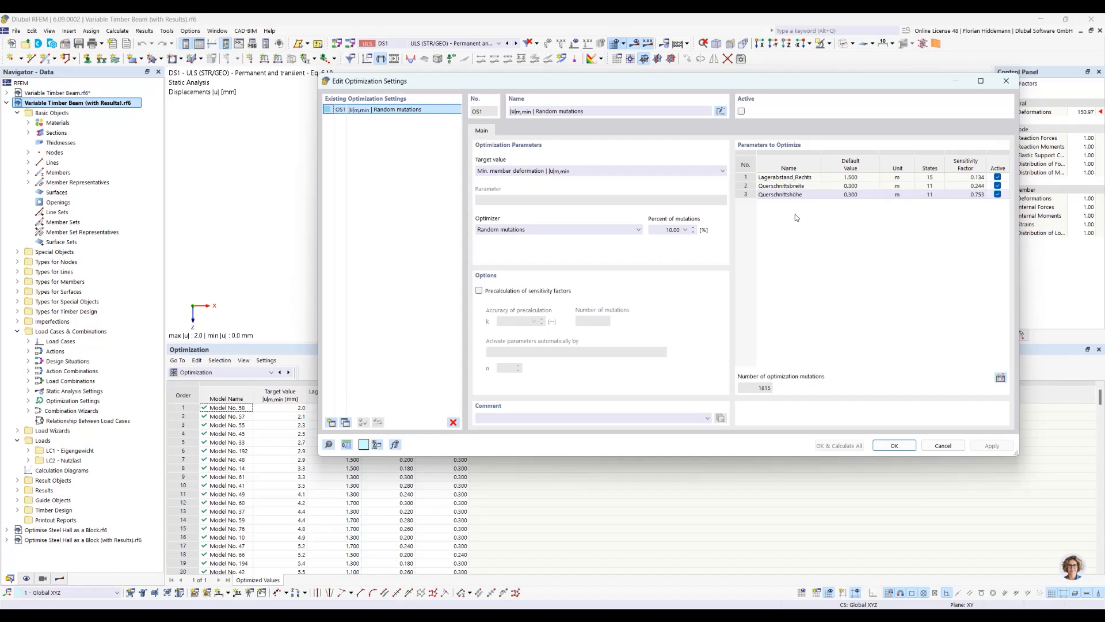
drag(591, 86, 605, 197)
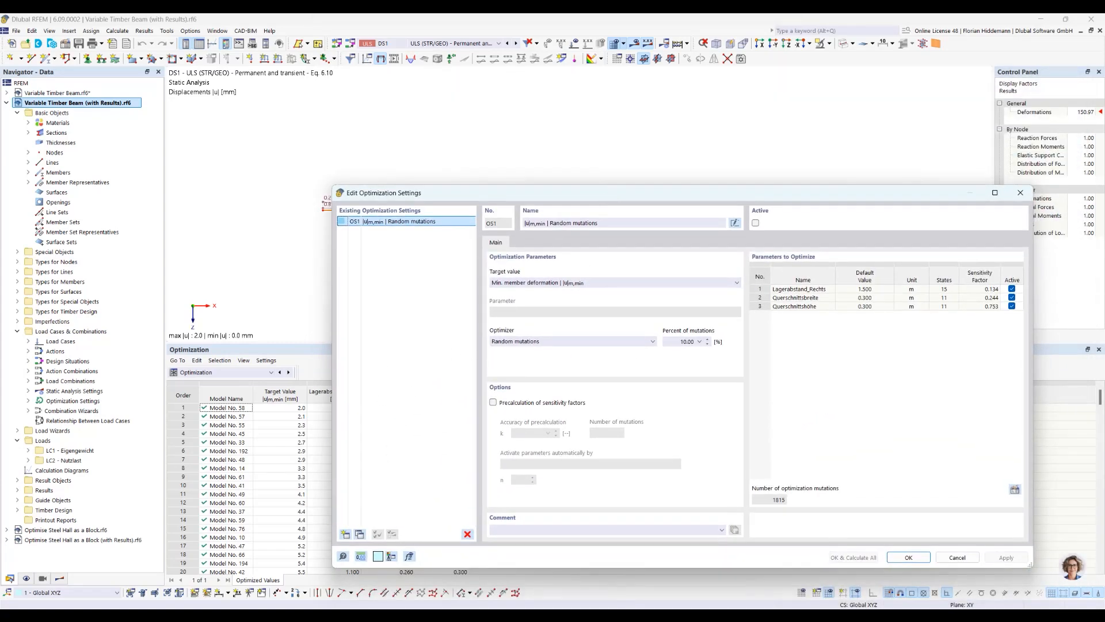
mouse_move(305, 614)
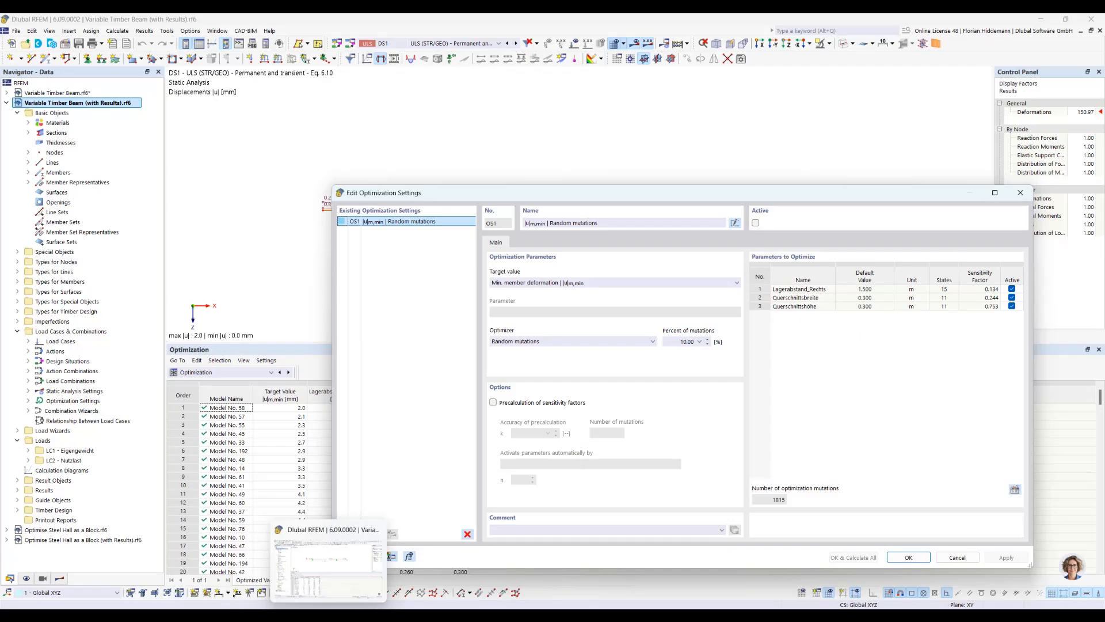
click(305, 566)
key(Left)
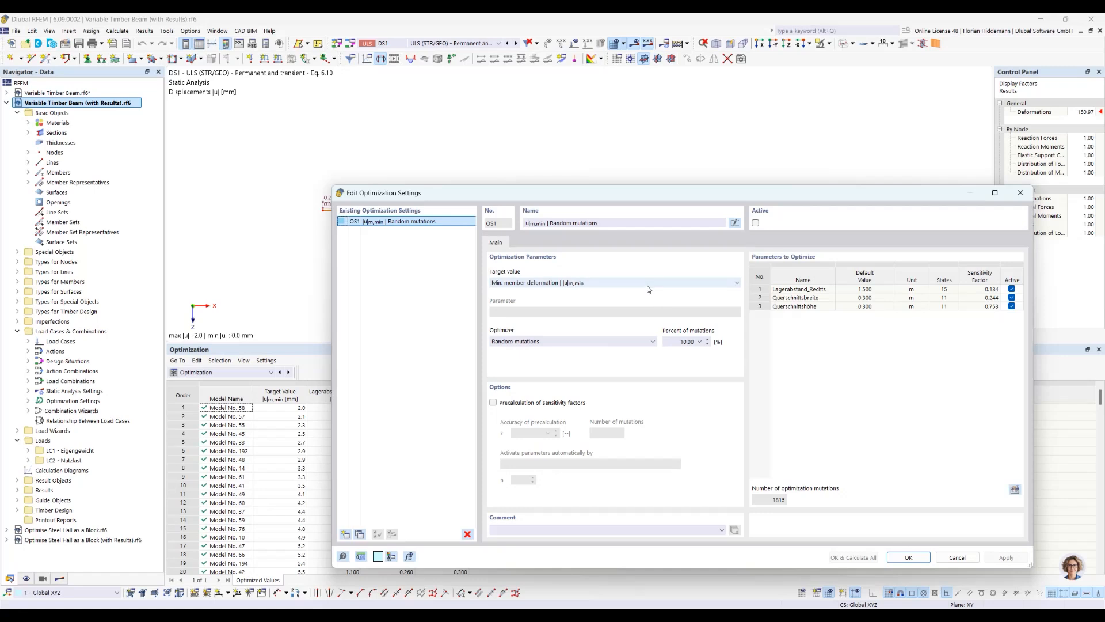
Look through the available target values for OS1, keep Min. member deformation, and move the settings dialog clear of the beam
click(649, 282)
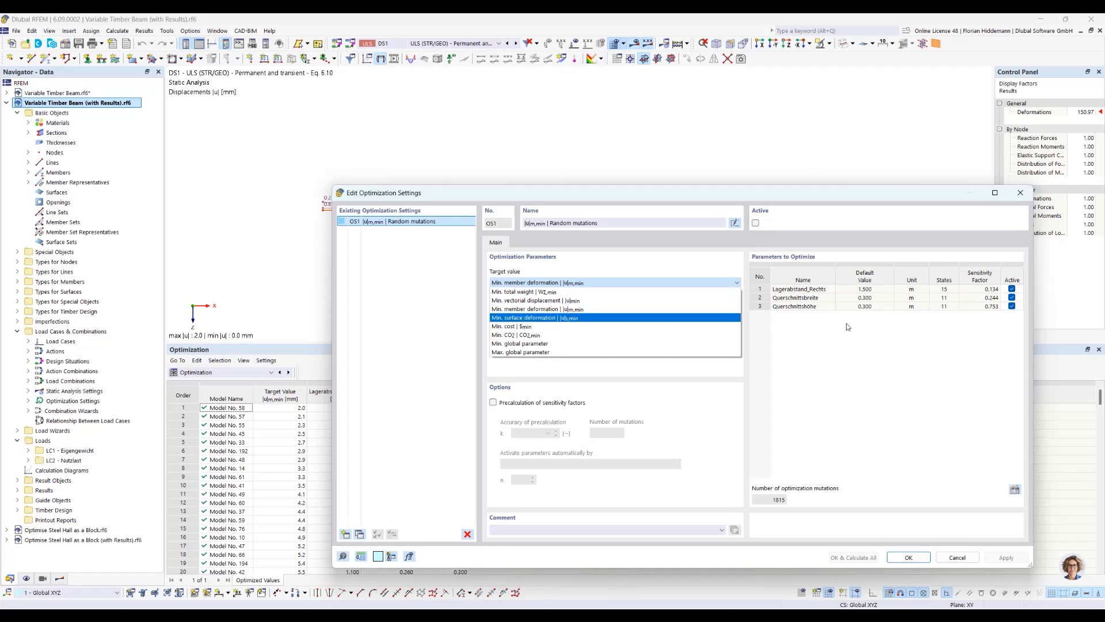
click(621, 312)
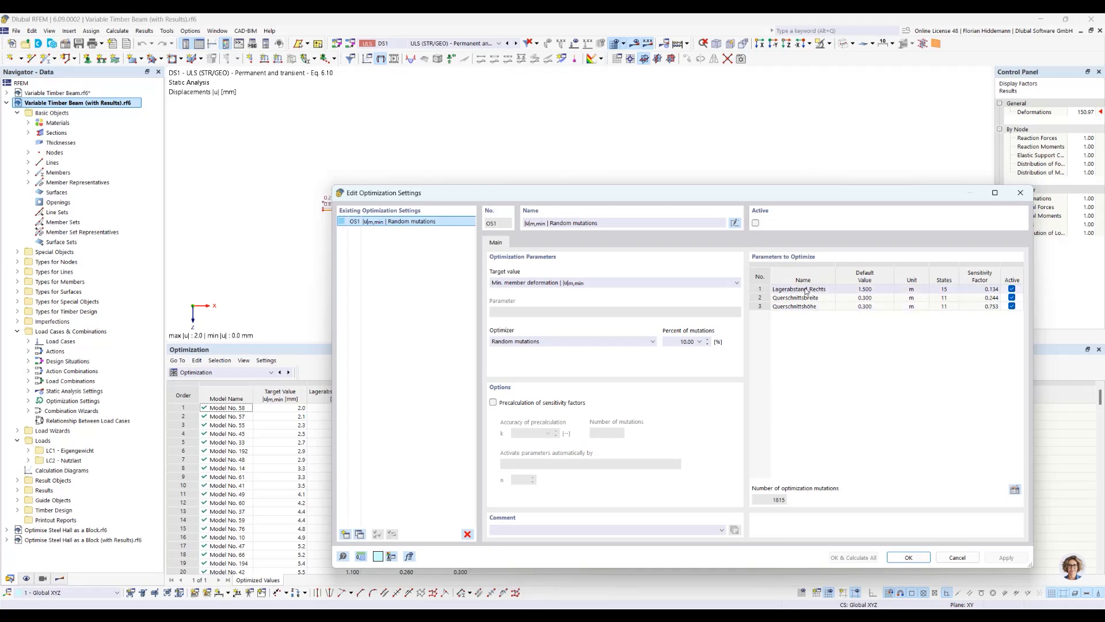
drag(765, 199, 643, 265)
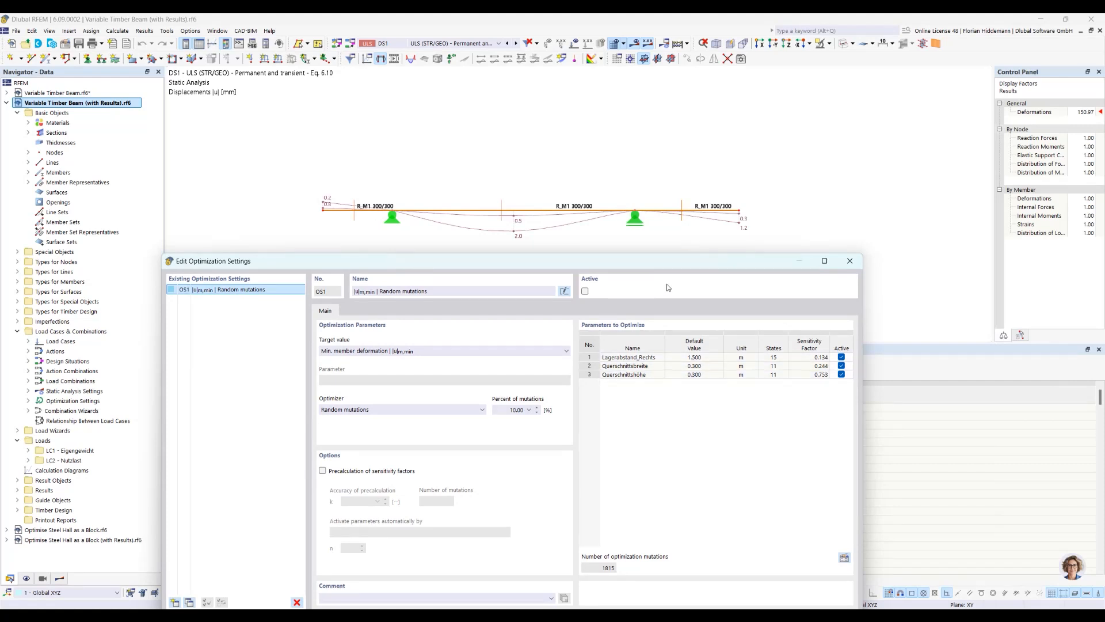
drag(665, 256, 768, 209)
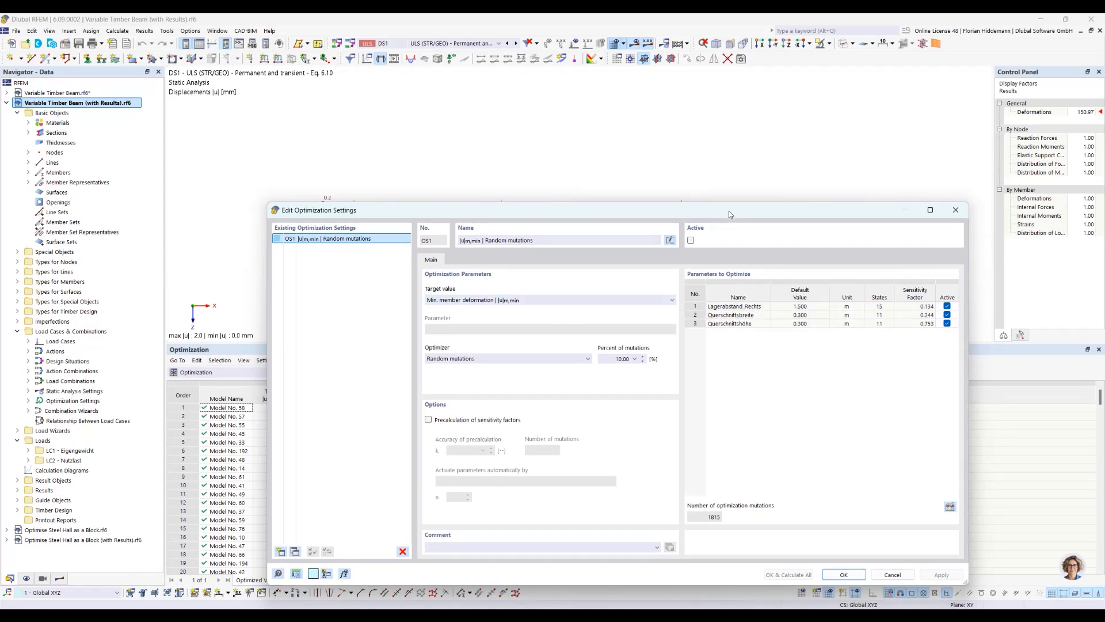
drag(729, 211, 754, 256)
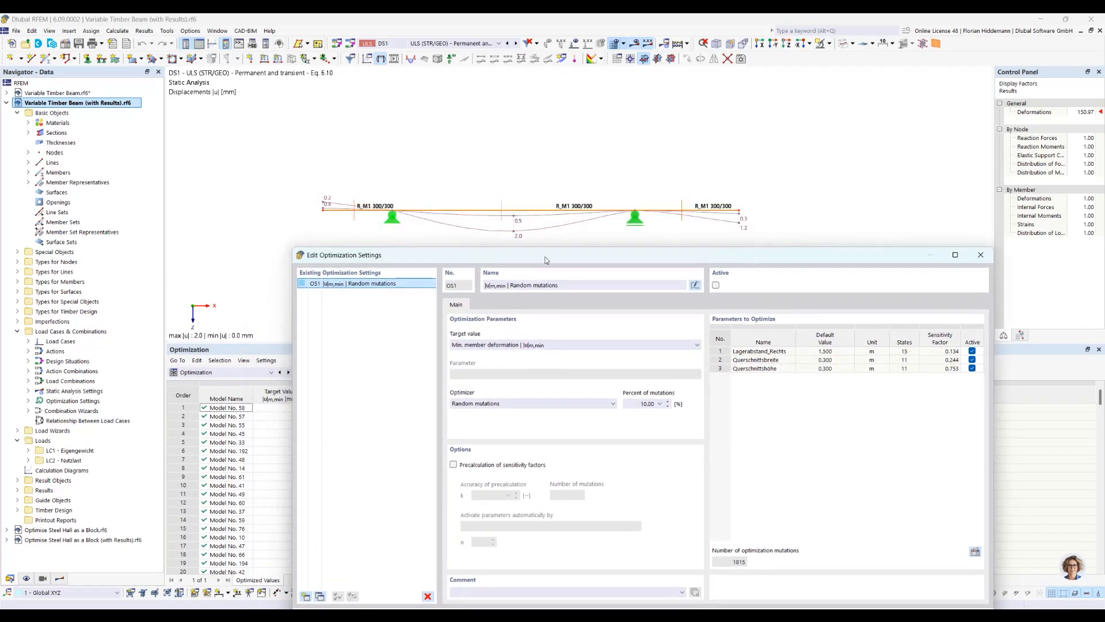
Switch OS1's target value to Min. total weight and back to Min. member deformation to compare the sensitivity factors
click(553, 343)
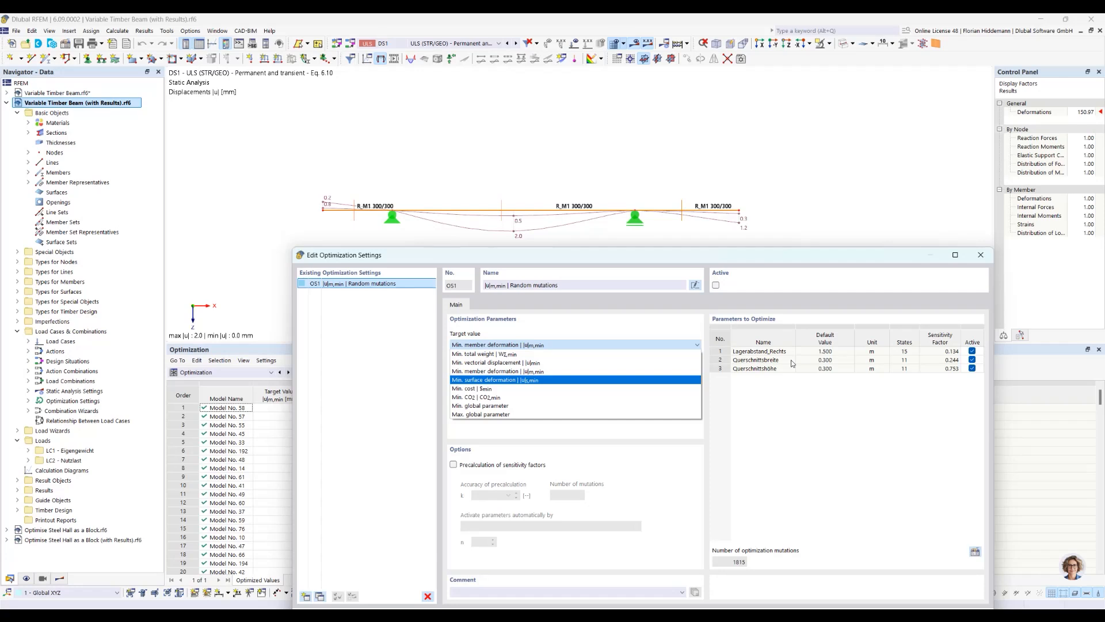
click(487, 354)
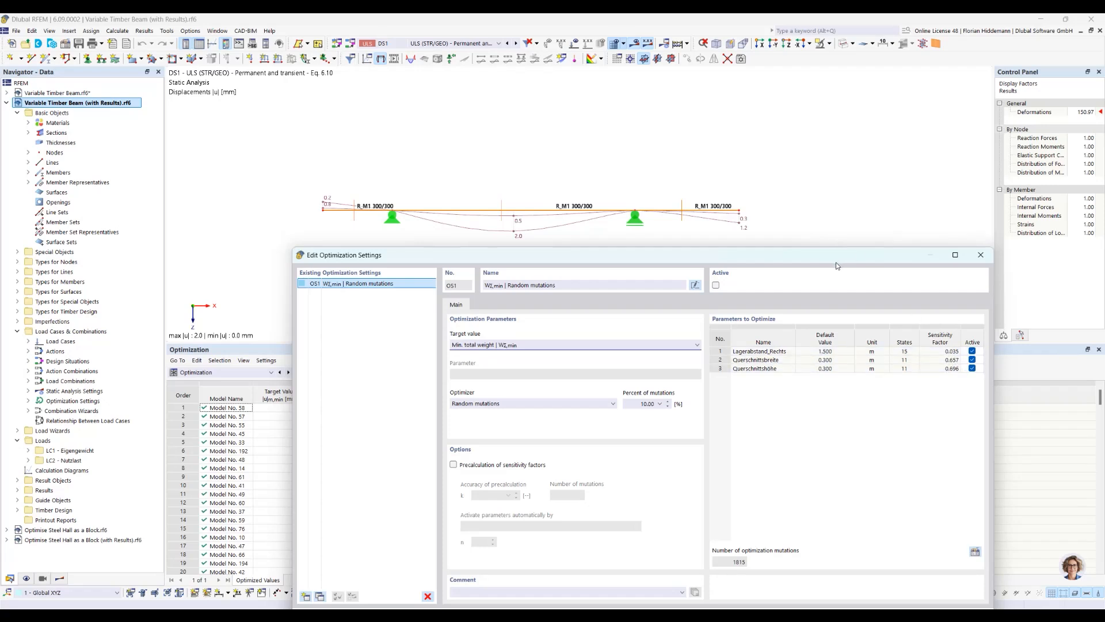
drag(836, 259, 897, 77)
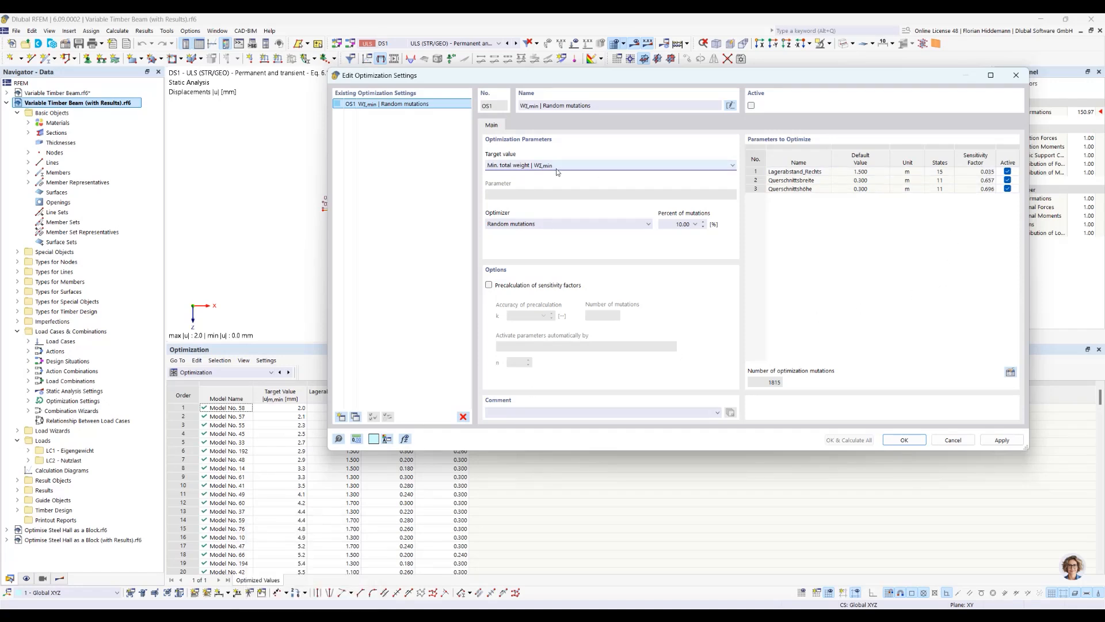
click(513, 166)
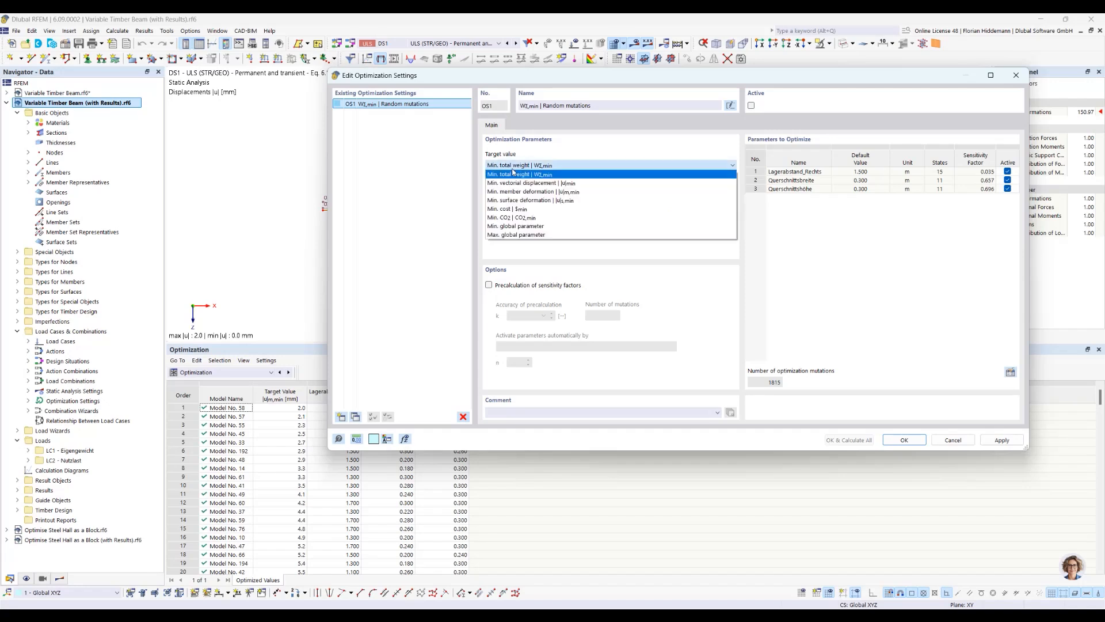
click(524, 191)
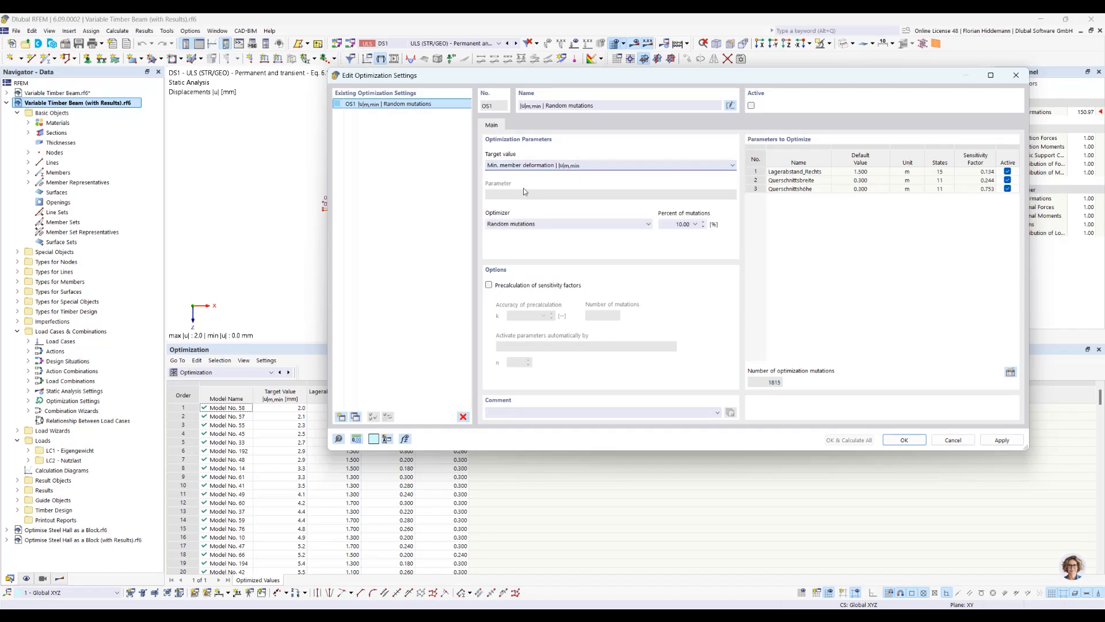
Set OS1's target value to Min. total weight and deactivate the parameter Lagerabstand_Rechts for the optimization
click(534, 167)
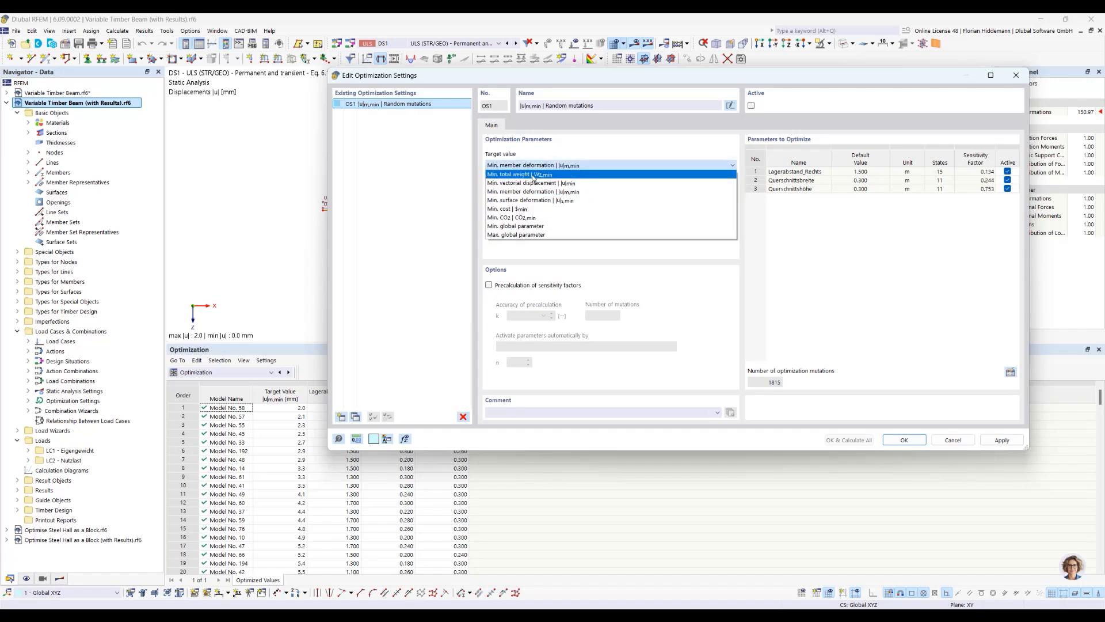
click(569, 185)
click(1007, 171)
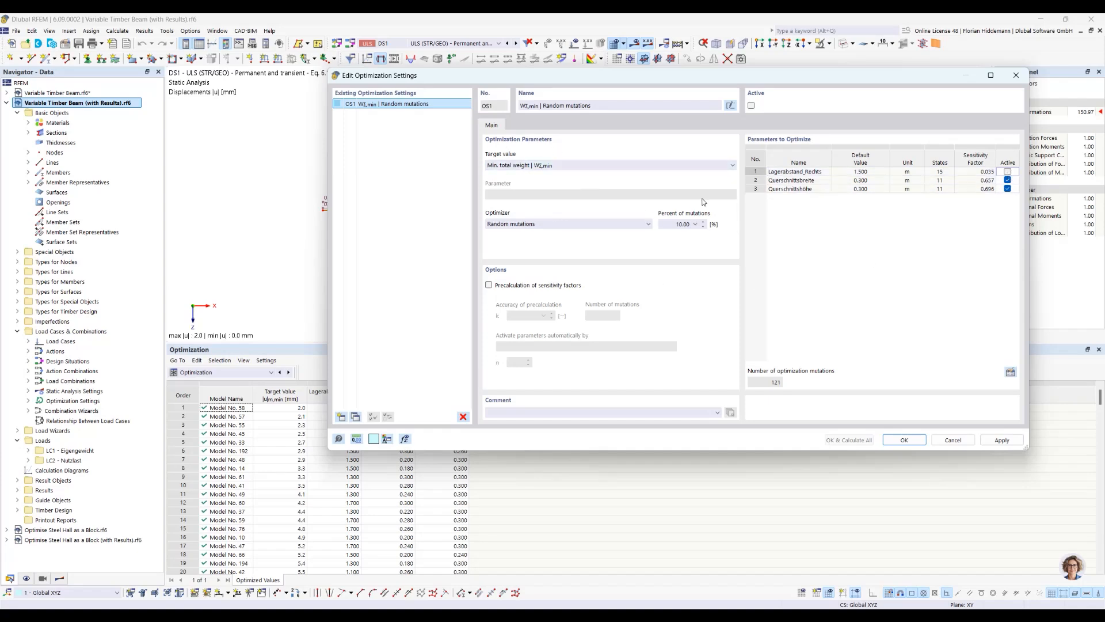
drag(498, 76, 675, 381)
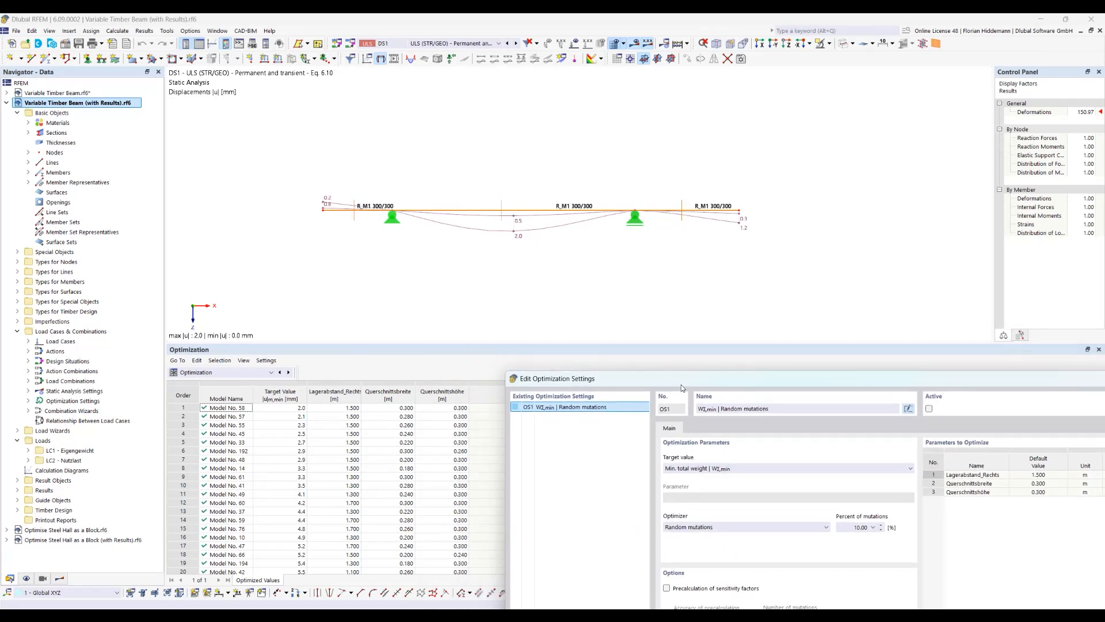
drag(682, 381, 623, 120)
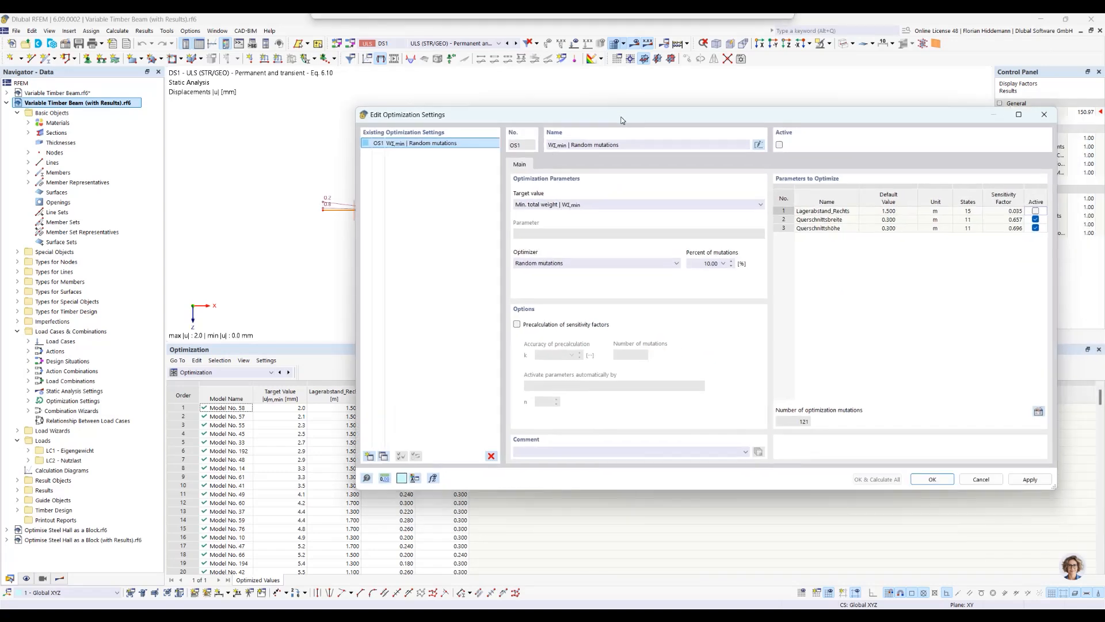
Activate OS1 with the Particle swarm optimizer and start calculating everything
click(779, 145)
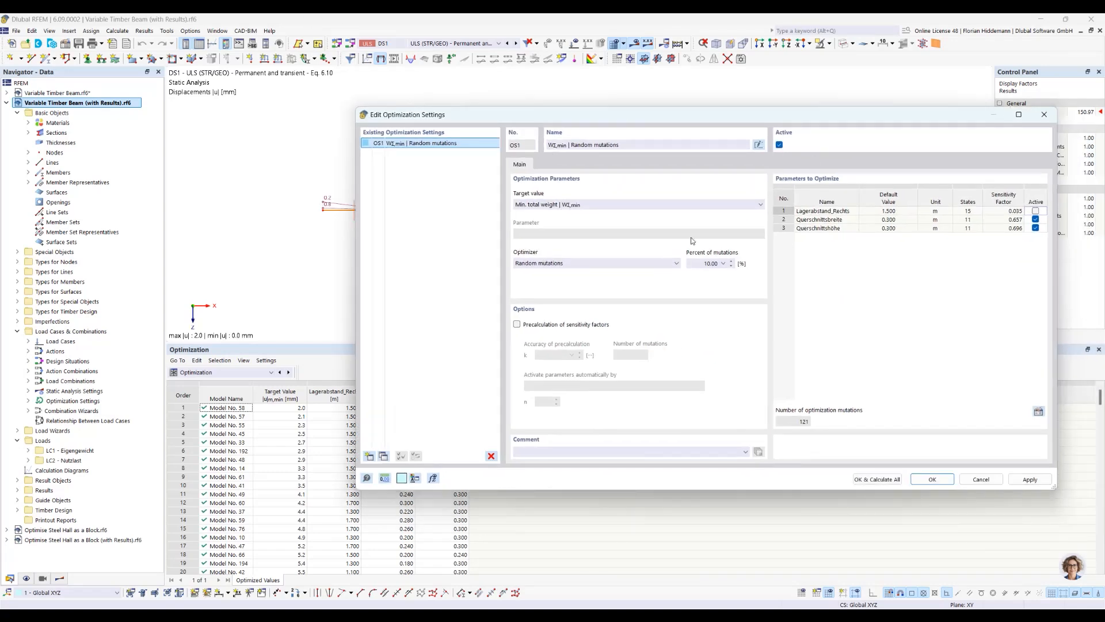
click(664, 264)
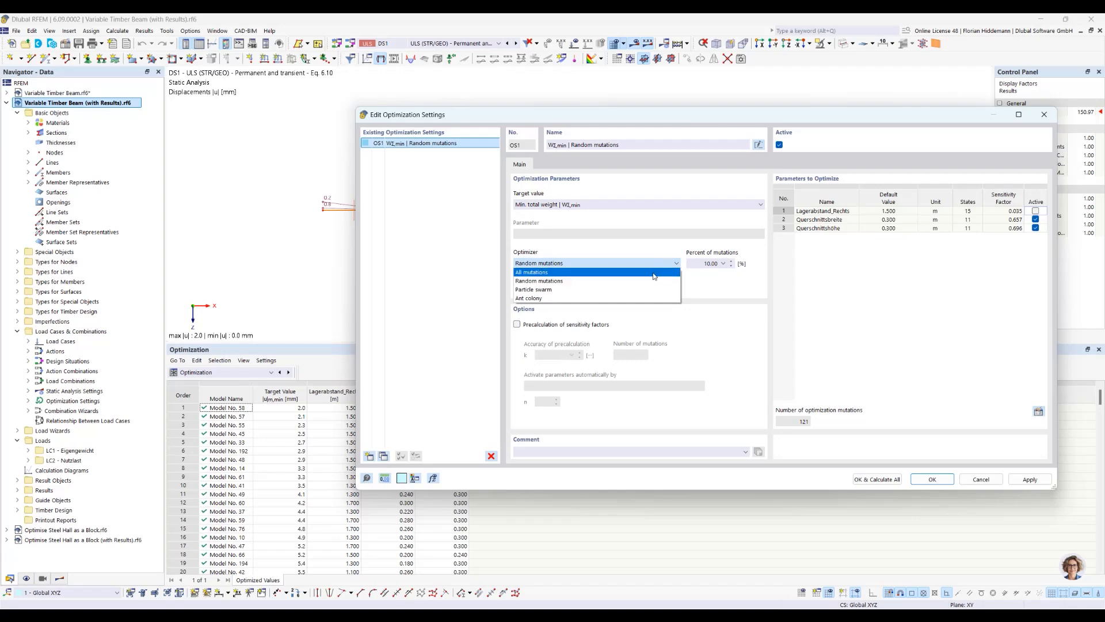
click(633, 295)
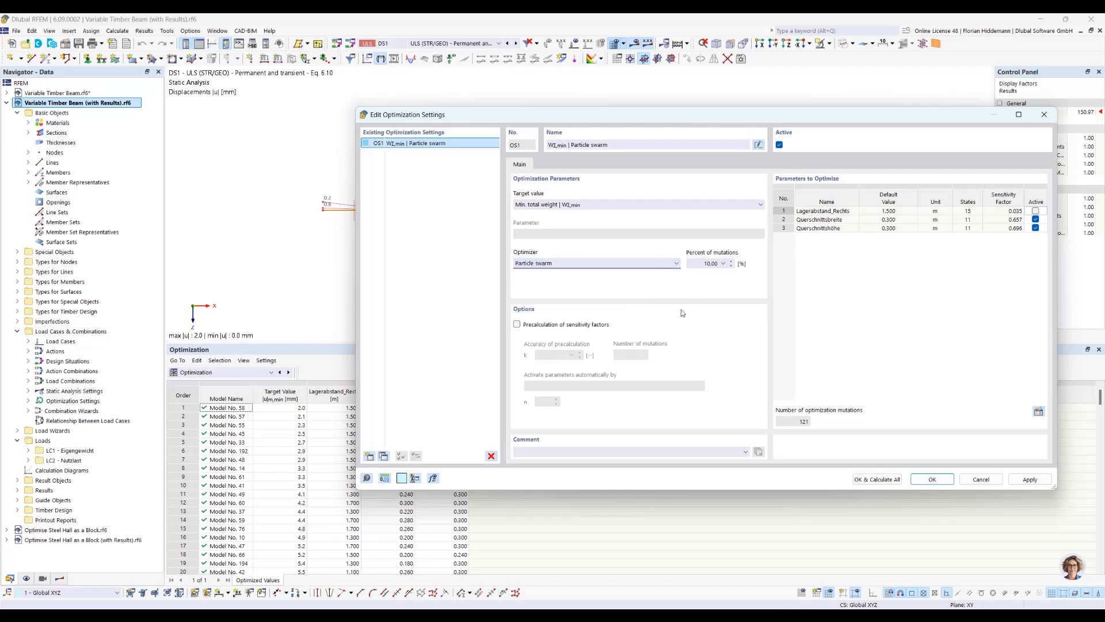
click(876, 479)
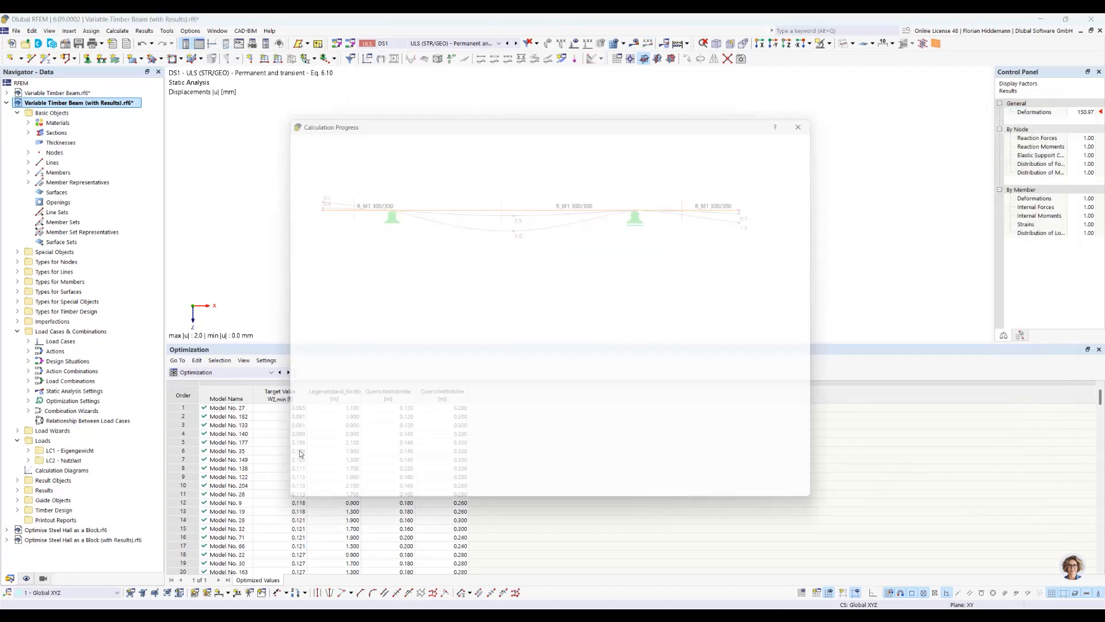
Move the solver window aside and watch the ranked model variants update while the optimization runs
drag(357, 115, 442, 167)
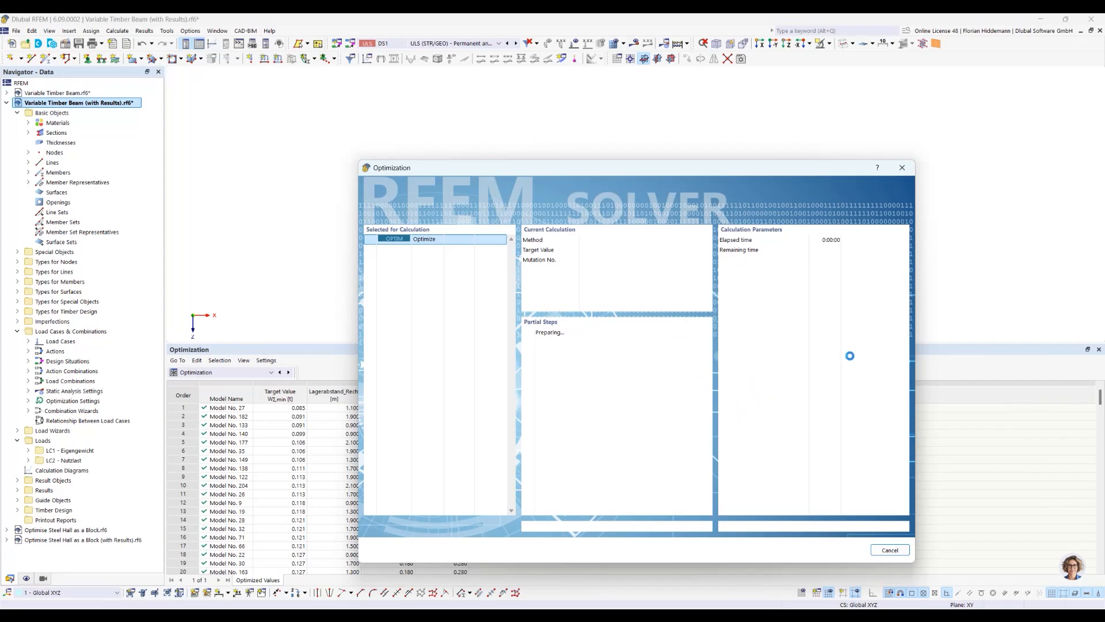
drag(907, 434, 811, 398)
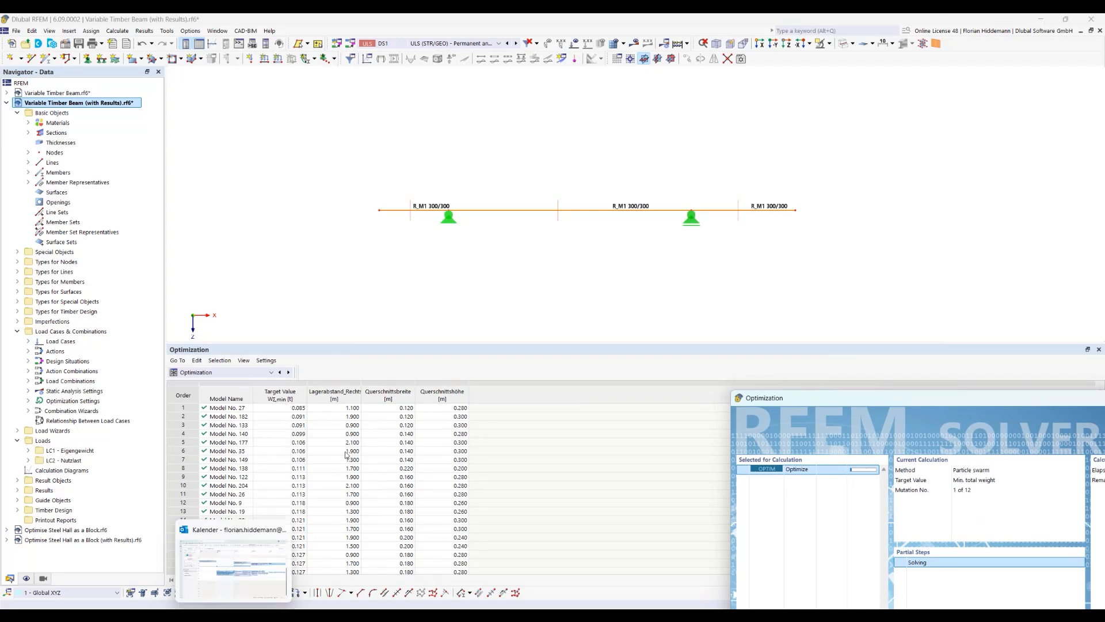
click(527, 515)
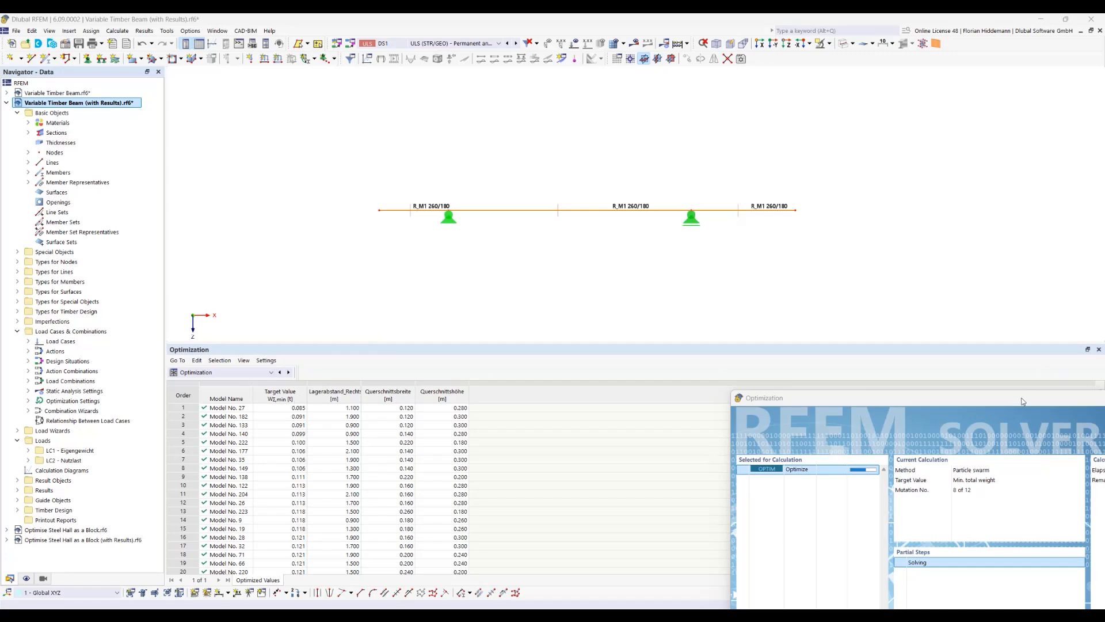
drag(1022, 401, 871, 360)
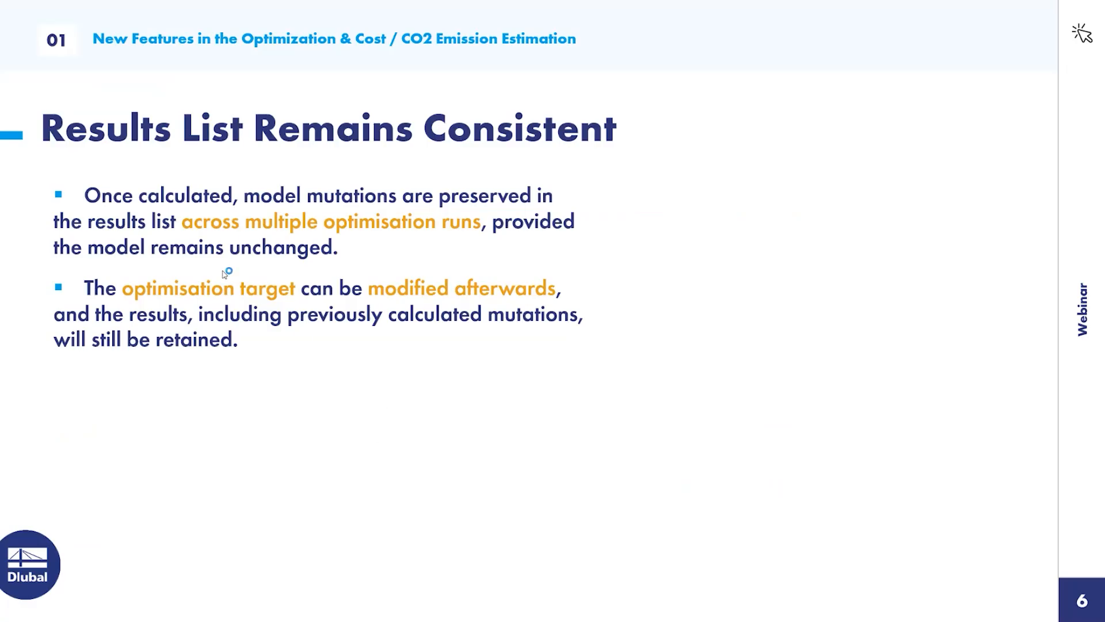
click(254, 326)
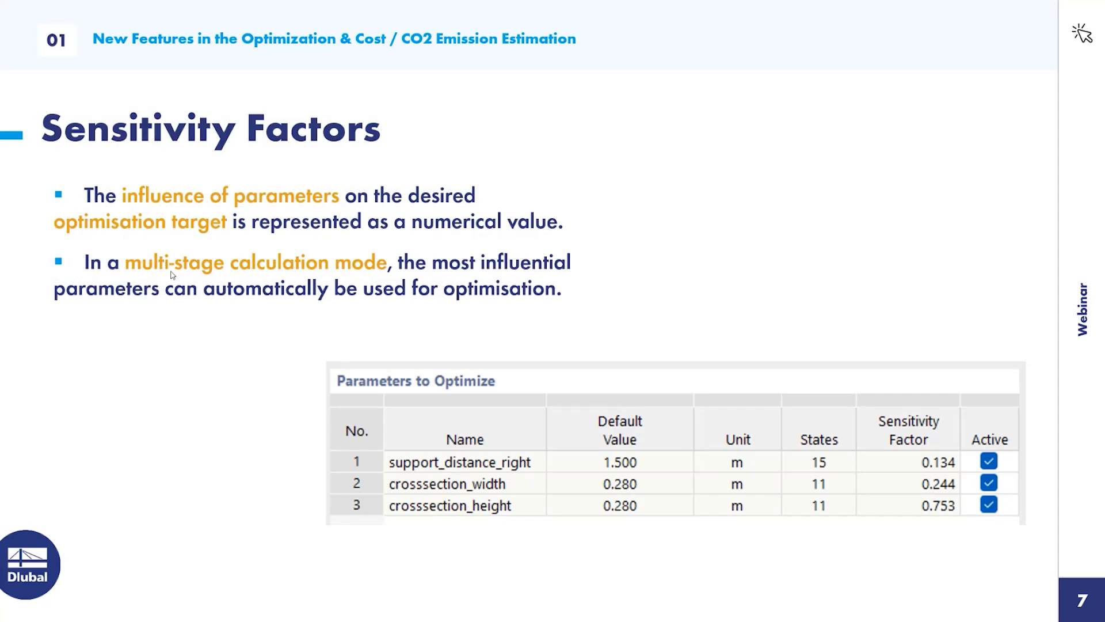
click(302, 372)
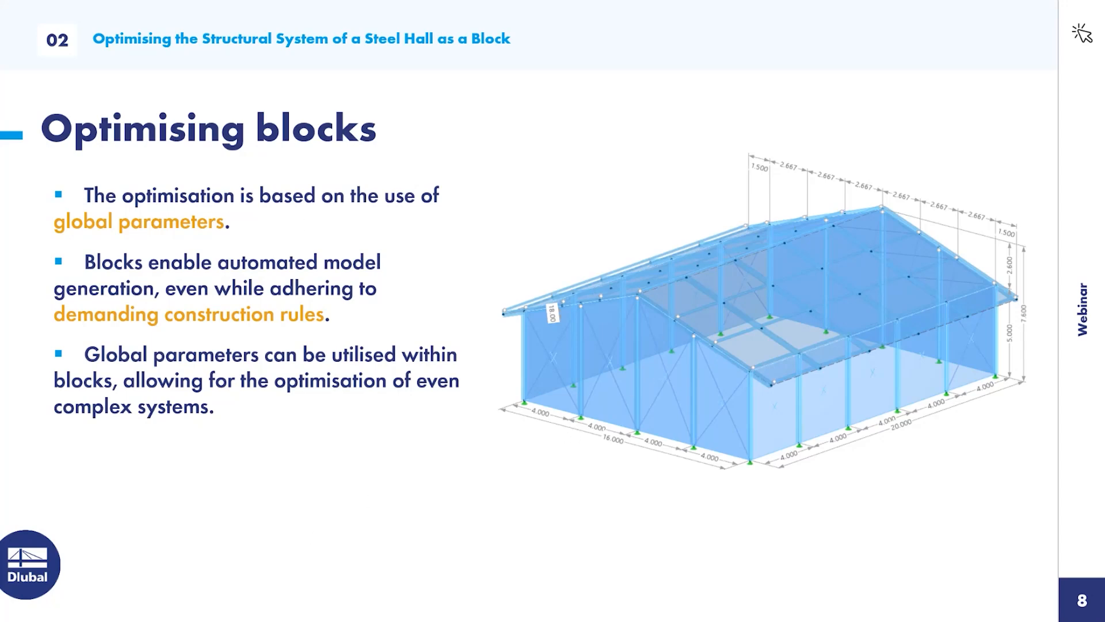
Return to Dlubal RFEM, collapse the timber beam model's data tree and switch to the model Optimise Steel Hall as a Block.rf6
mouse_move(308, 620)
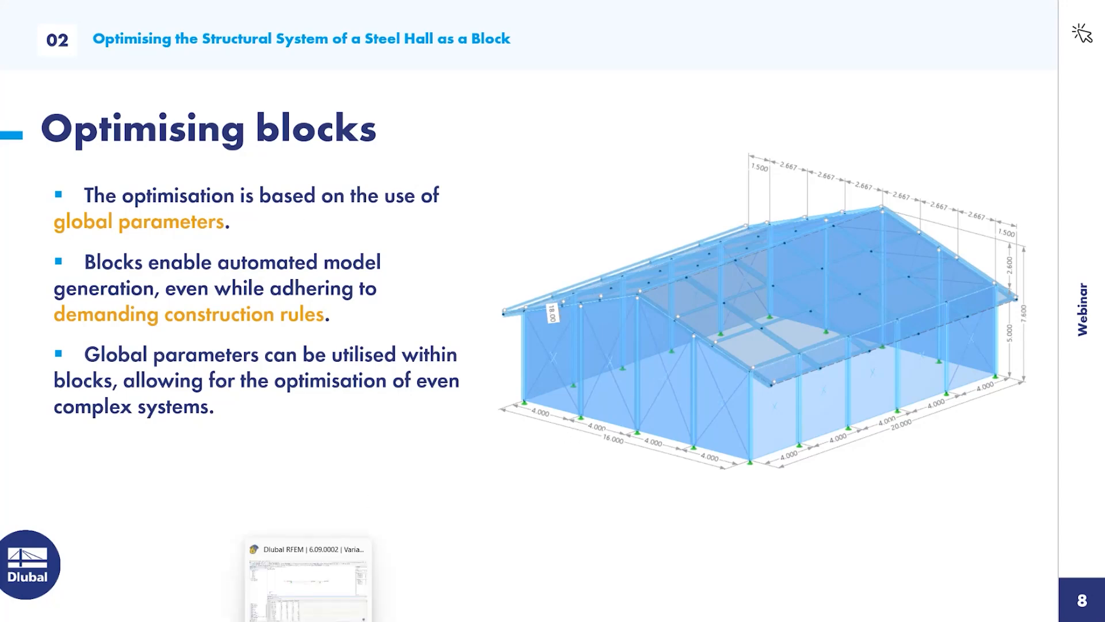
click(308, 579)
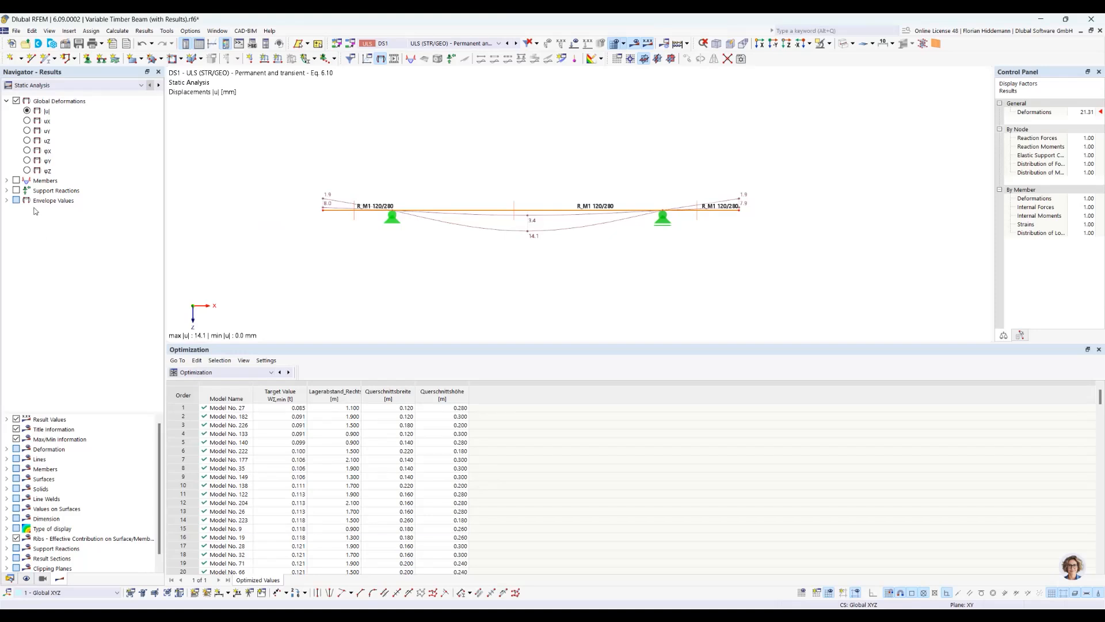
click(9, 578)
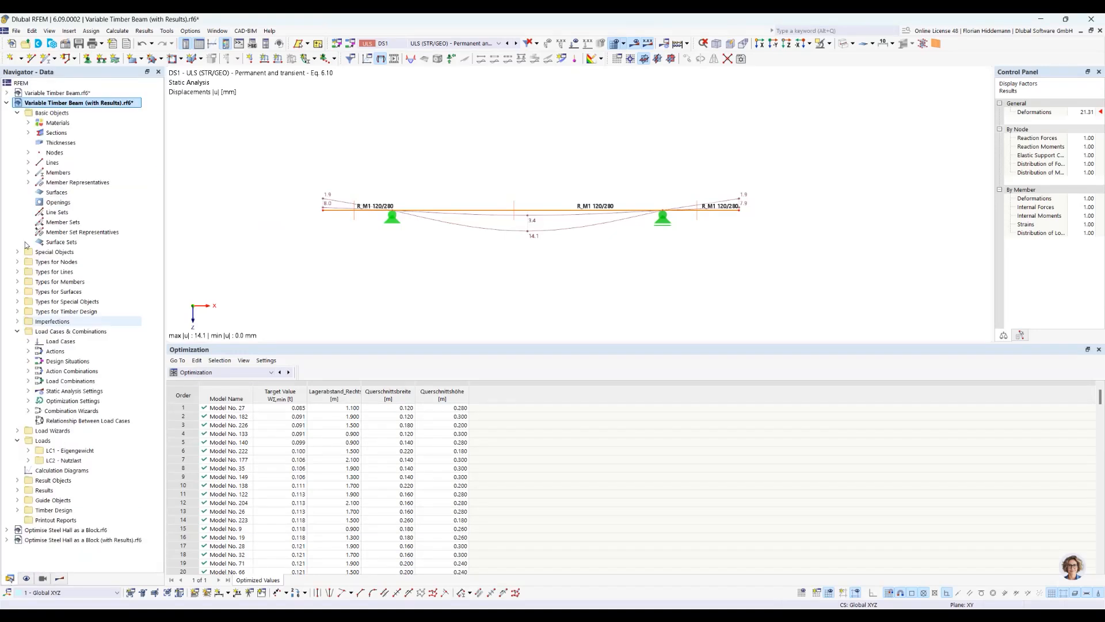
click(6, 103)
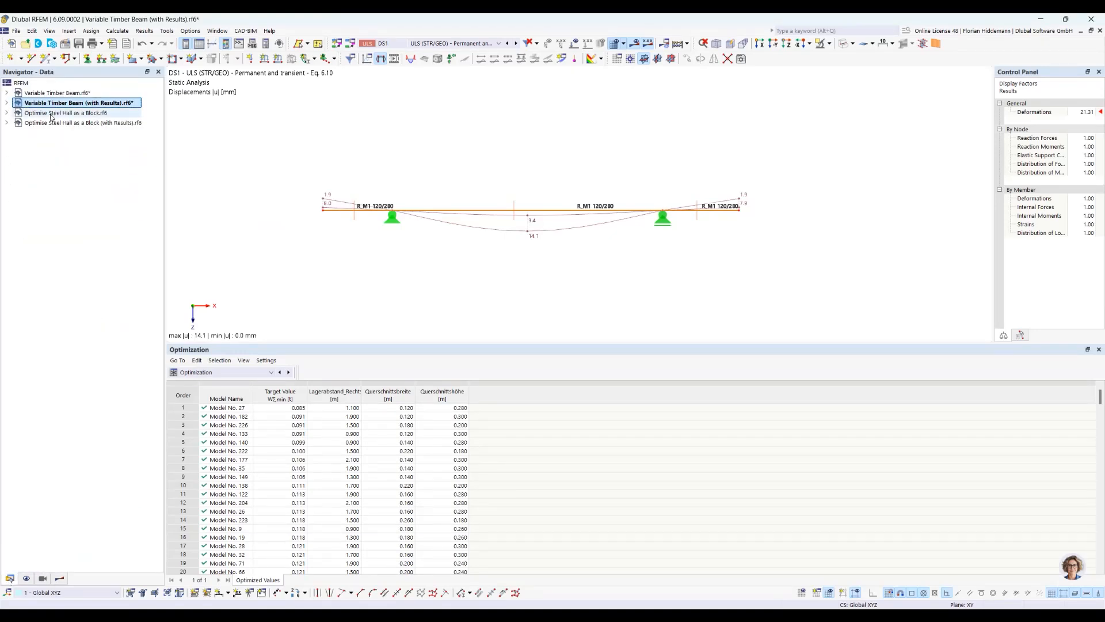
click(50, 113)
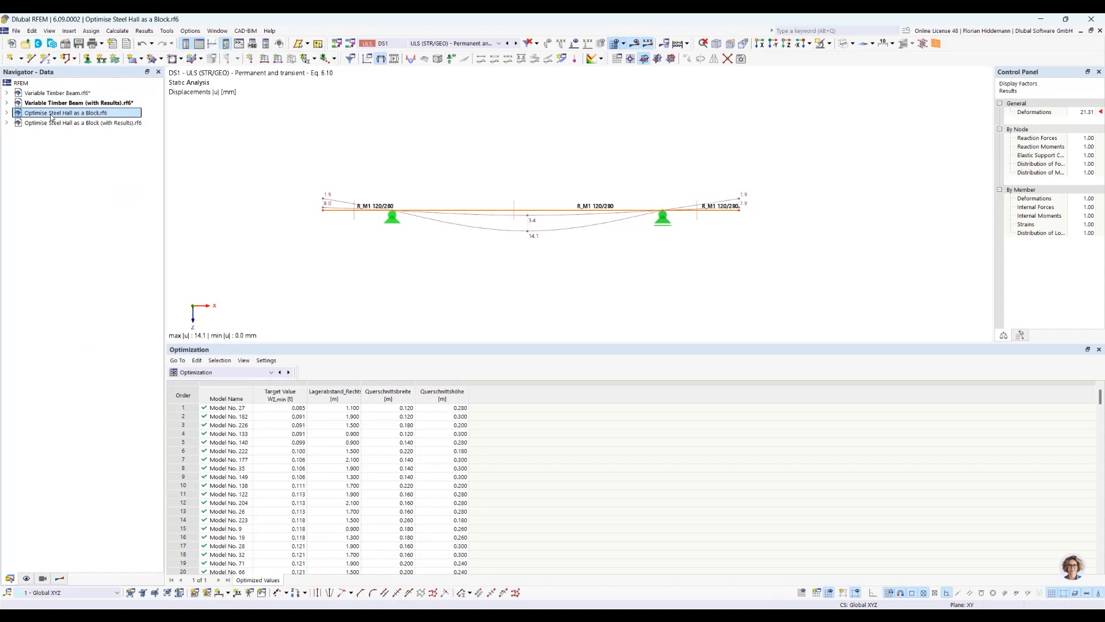
Make Optimise Steel Hall as a Block.rf6 the active model and shrink the table area to enlarge the model view
right_click(51, 116)
click(365, 298)
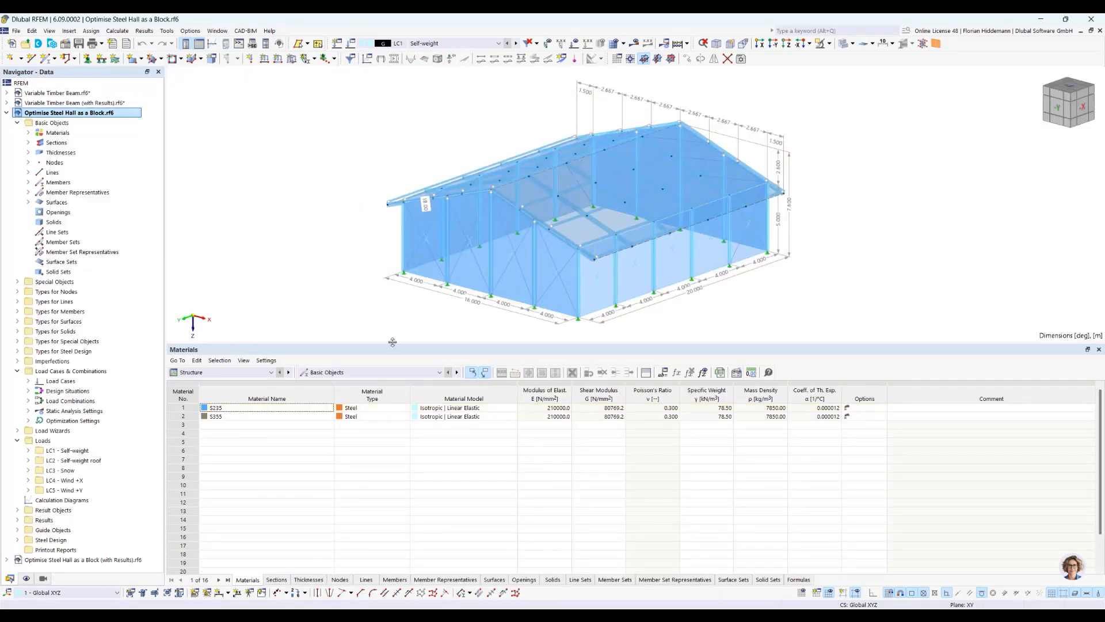
drag(392, 342, 393, 487)
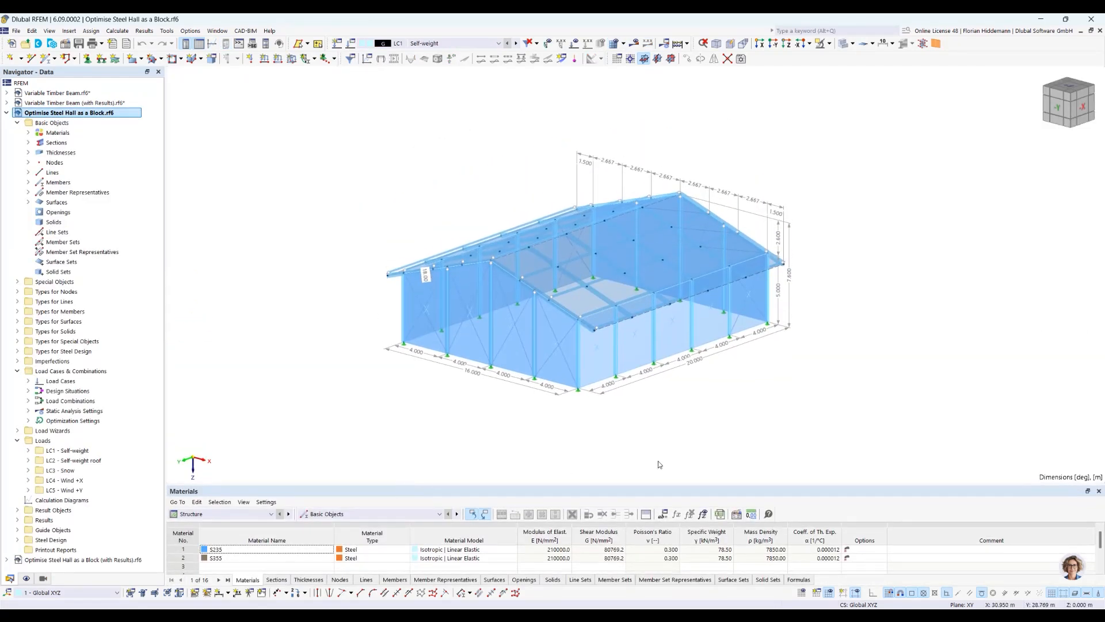
Open the steel hall block HLG001 for editing and maximize its dialog
scroll(658, 461, up, 2)
scroll(711, 414, down, 1)
scroll(886, 285, up, 1)
middle_drag(908, 290, 959, 341)
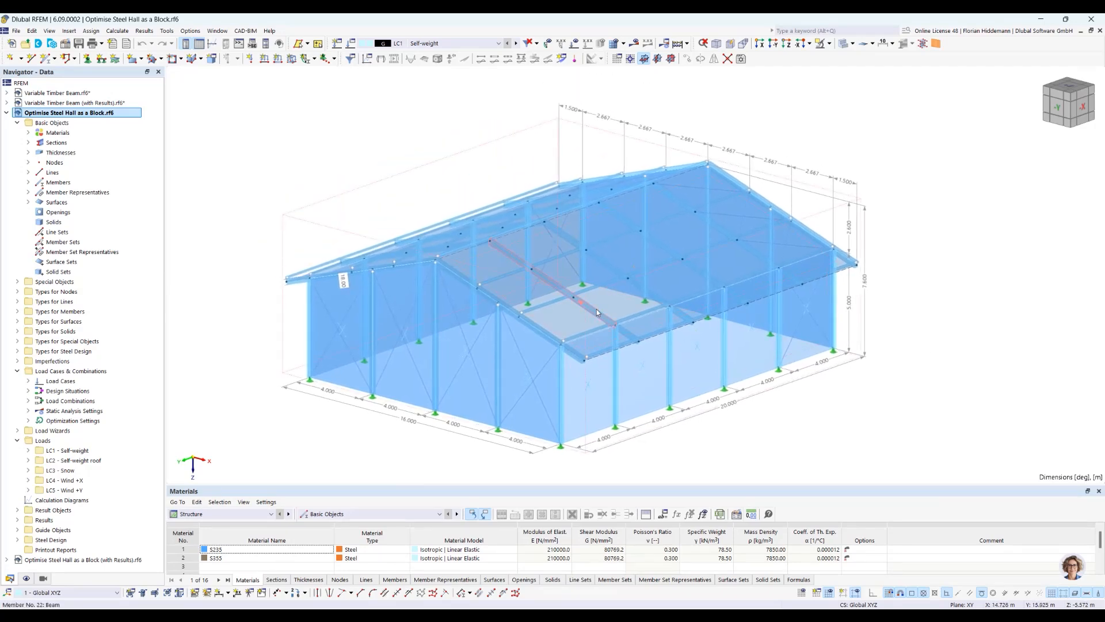
click(589, 452)
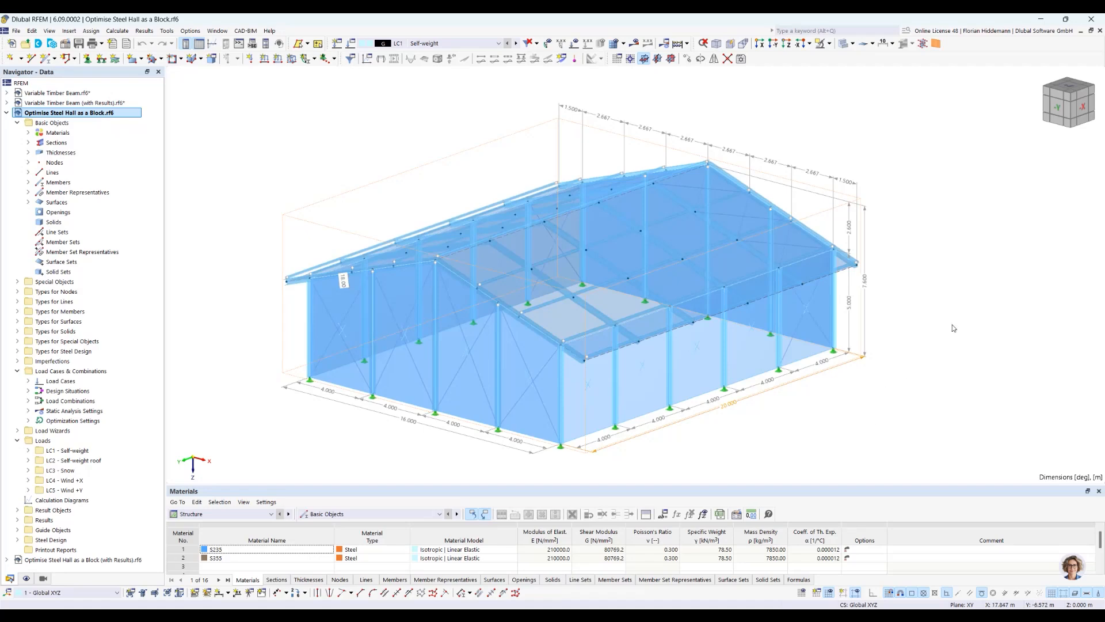
ctrl+middle_drag(932, 302, 908, 294)
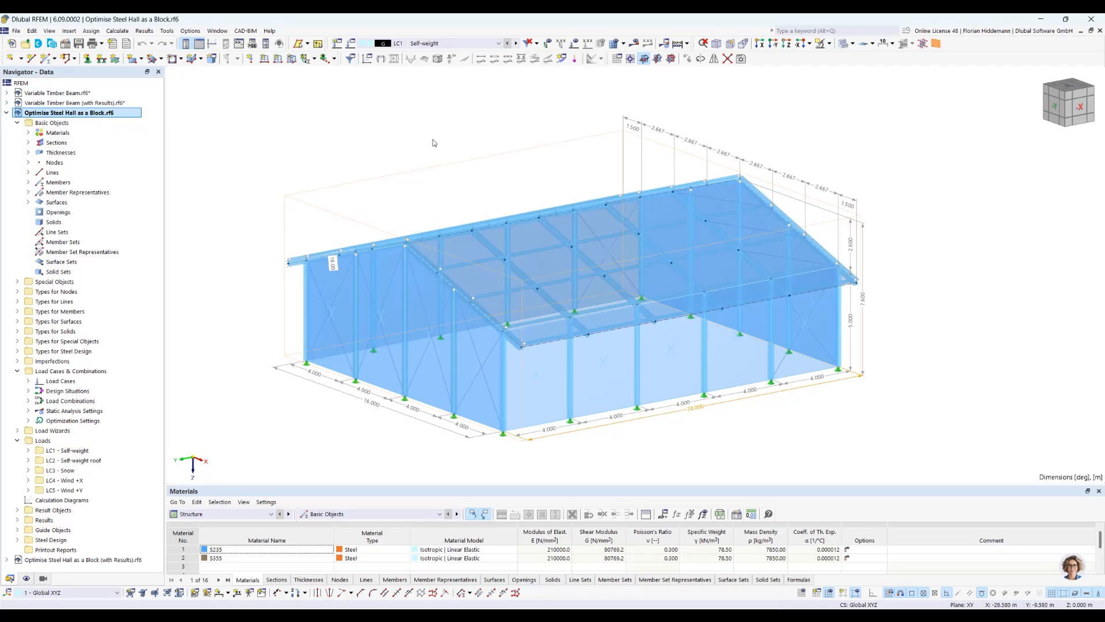
right_click(337, 190)
click(376, 213)
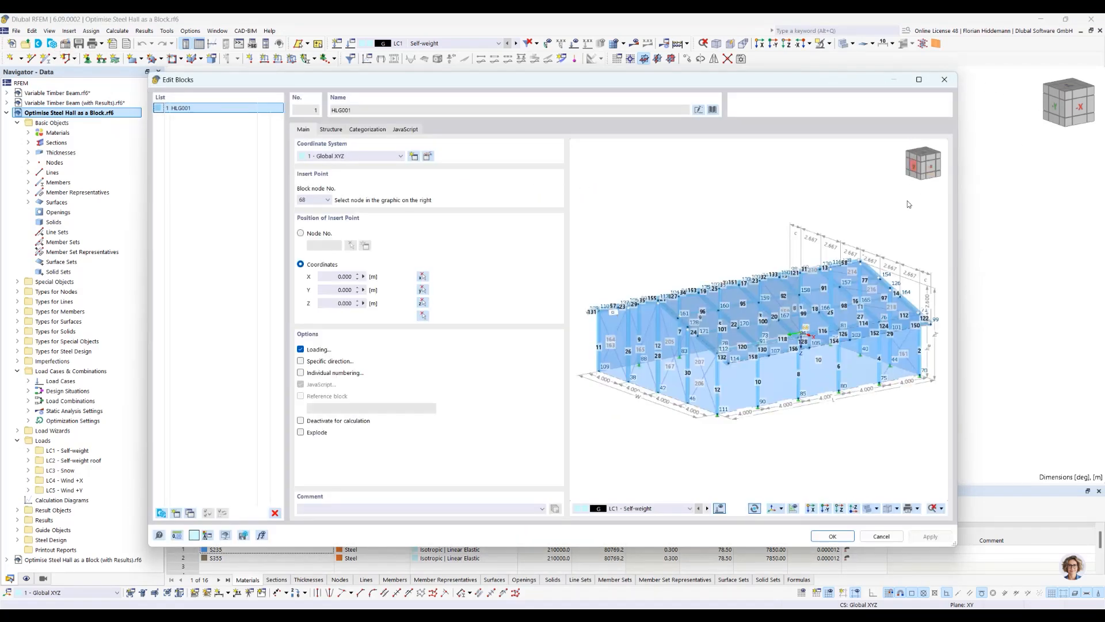
click(921, 82)
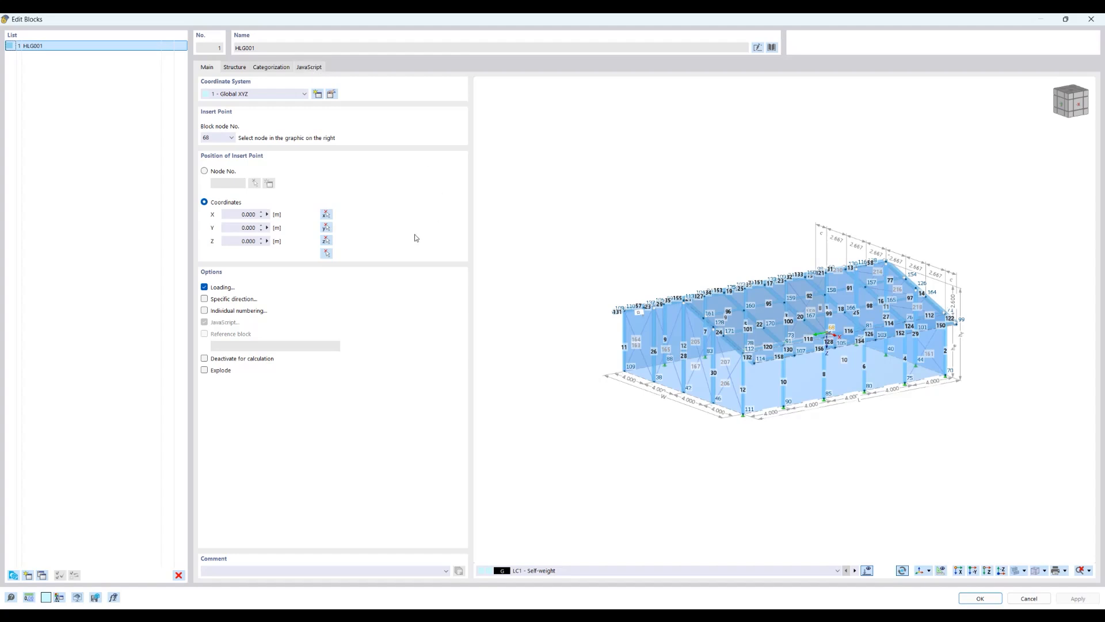
Read through the block's JavaScript, from the input data definitions to the members, supports and surface loads
click(299, 70)
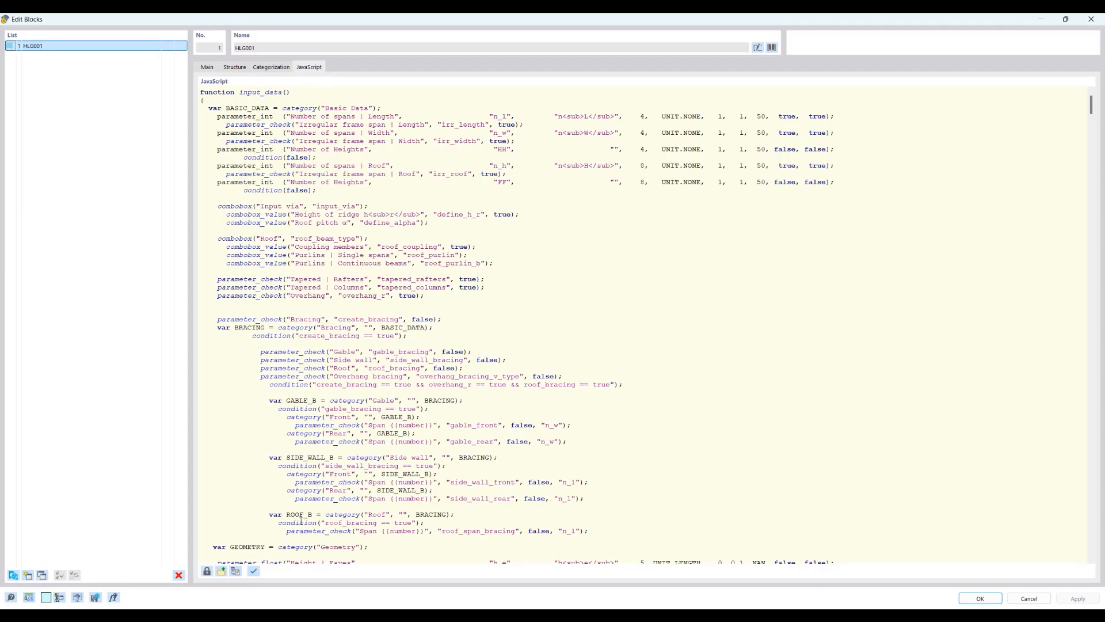
scroll(485, 186, down, 20)
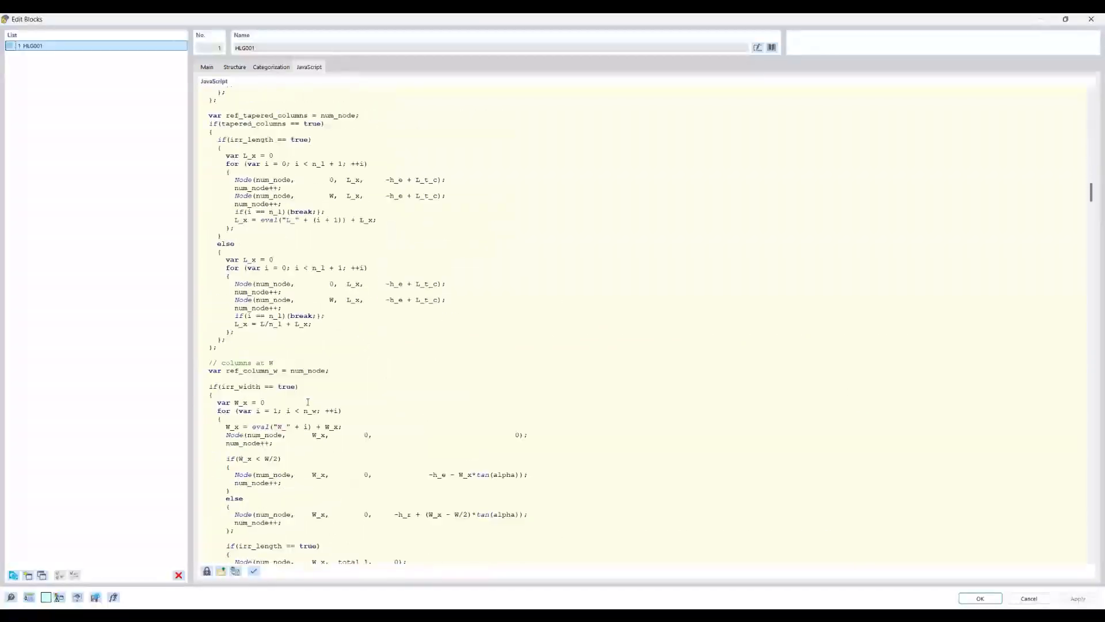
scroll(353, 408, down, 20)
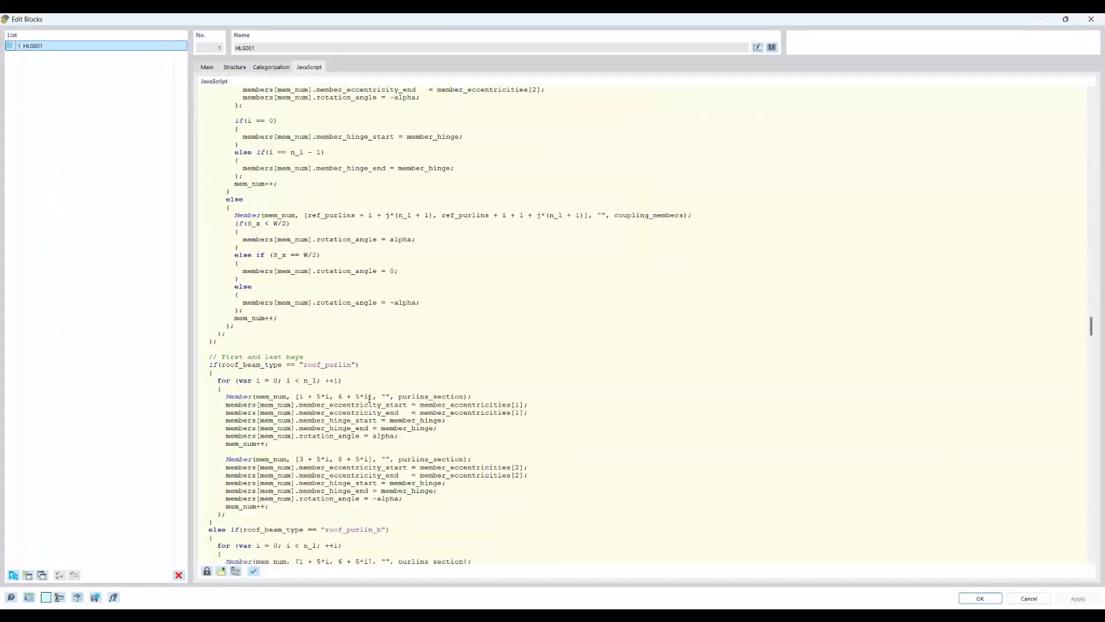
scroll(369, 399, down, 20)
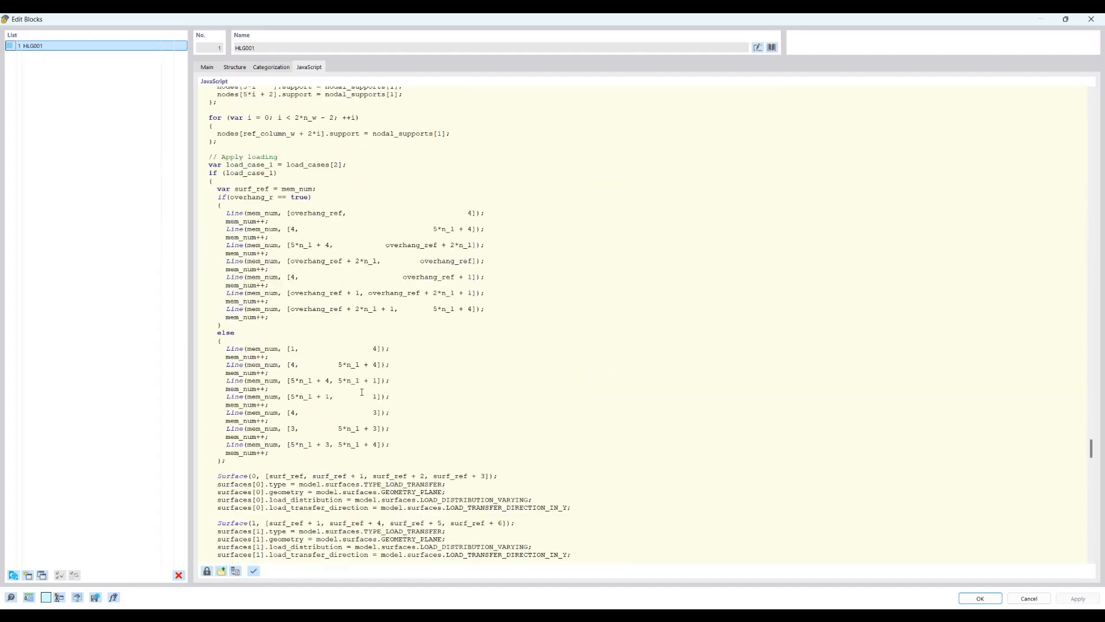
scroll(361, 392, down, 1)
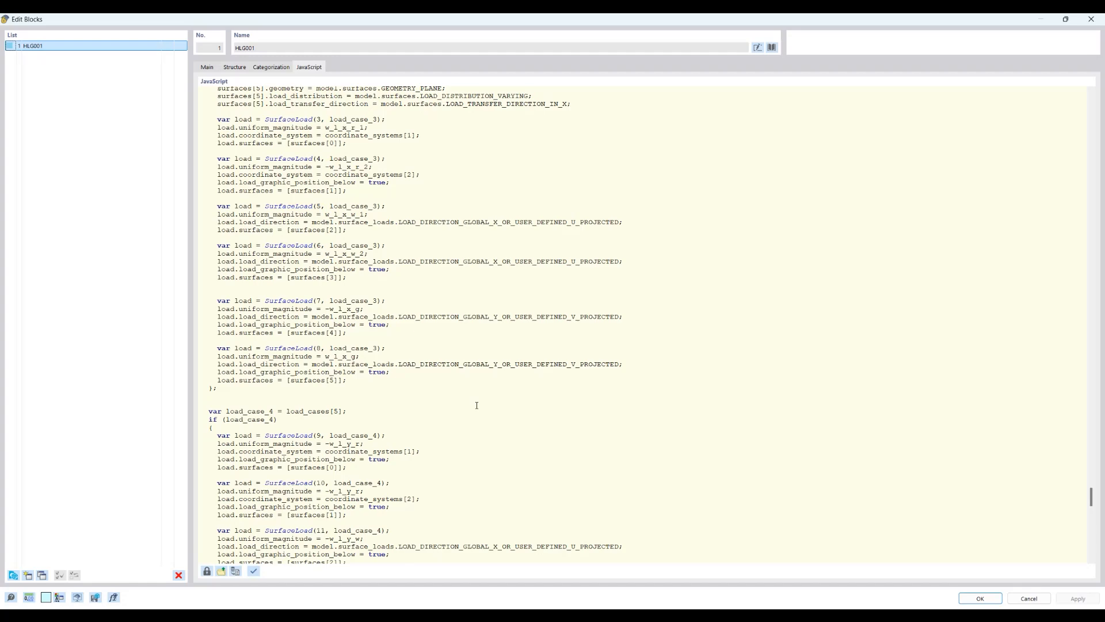
scroll(436, 232, up, 5)
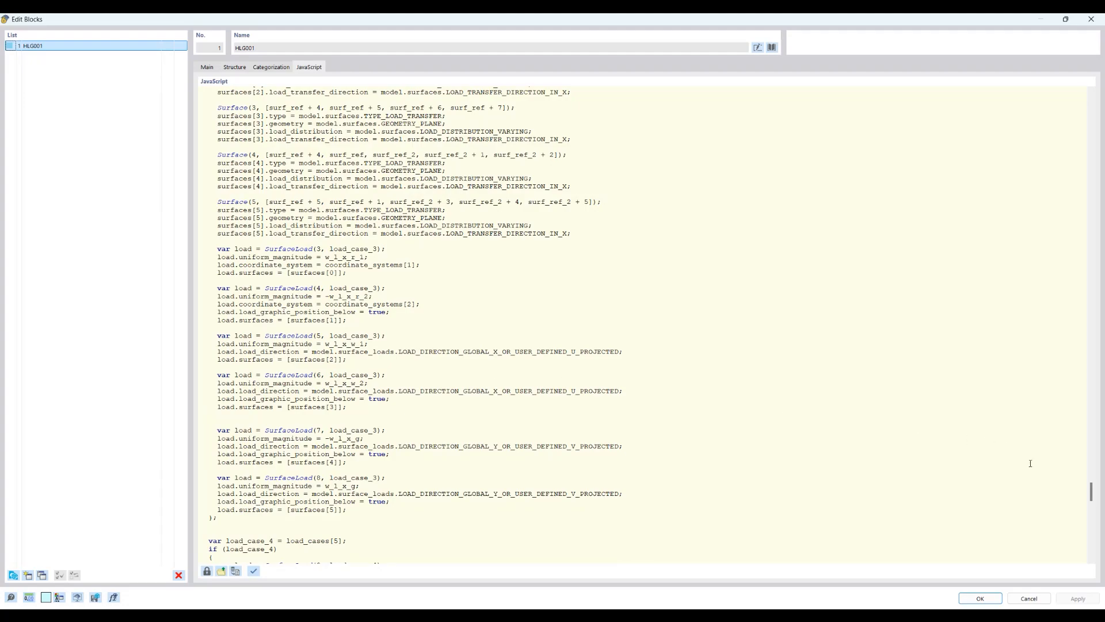
drag(1087, 484, 1087, 103)
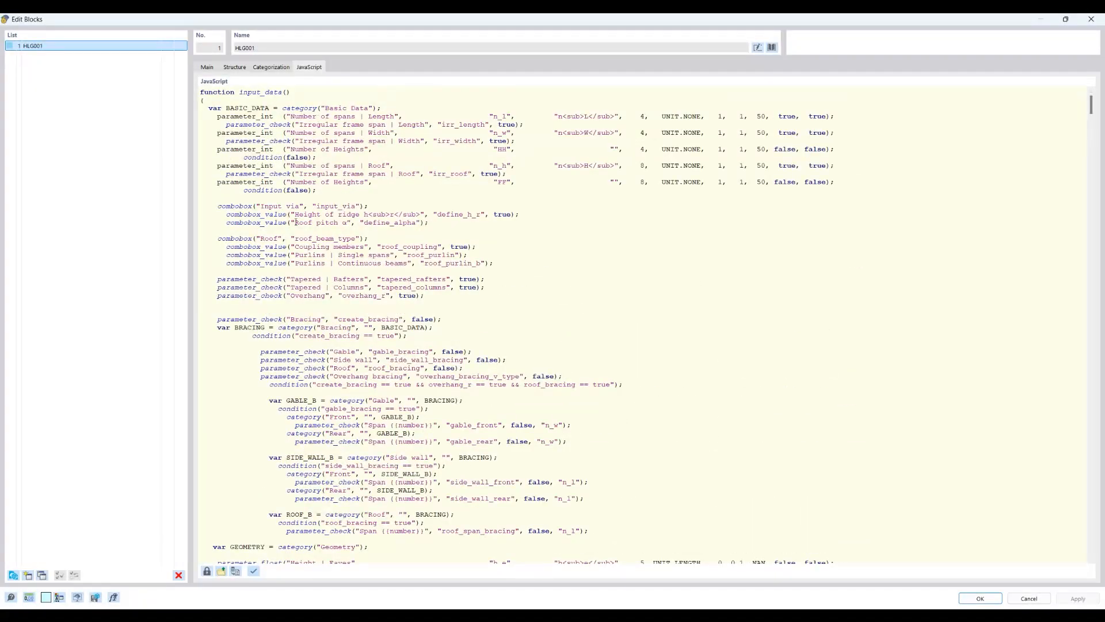
scroll(295, 223, down, 13)
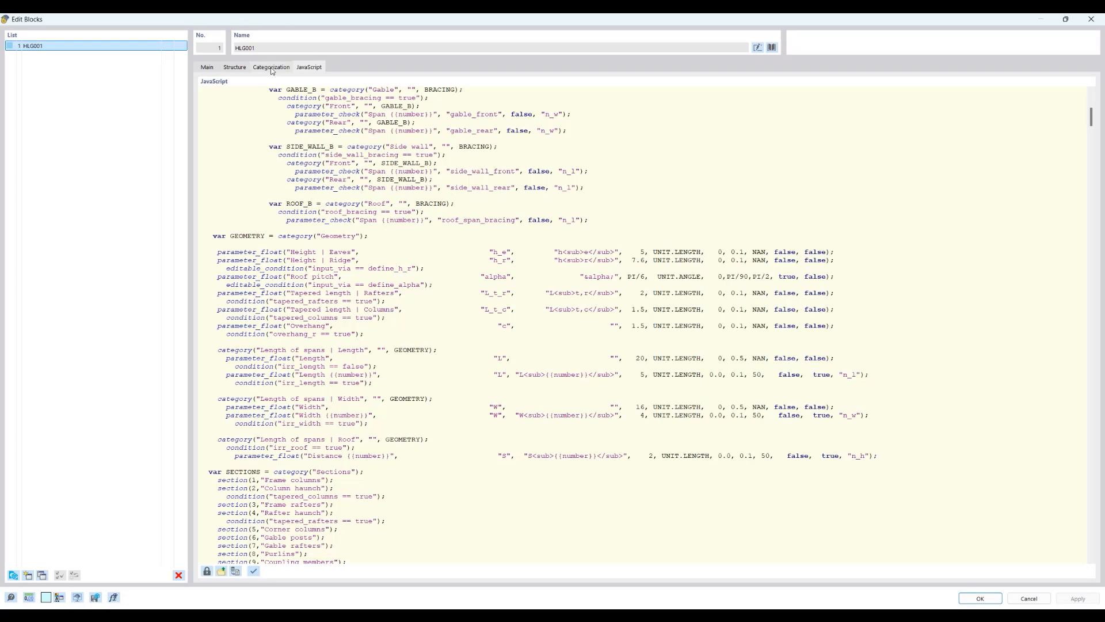
scroll(422, 299, up, 7)
scroll(421, 299, up, 5)
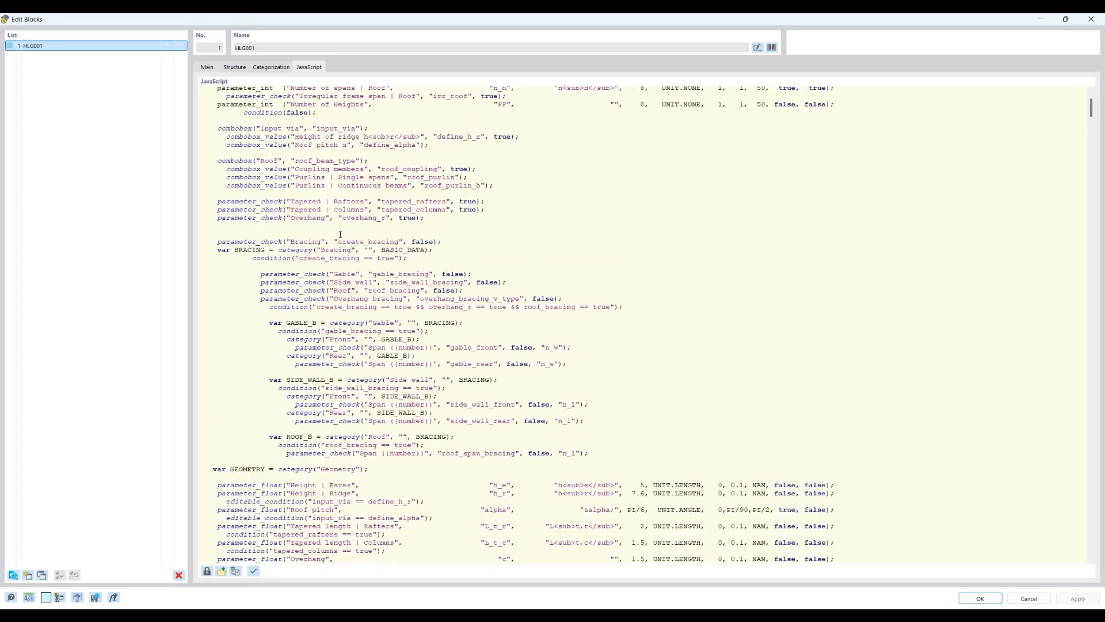
Compare the script's input data with the block's structure parameters and examine the hall in the enlarged preview
click(207, 67)
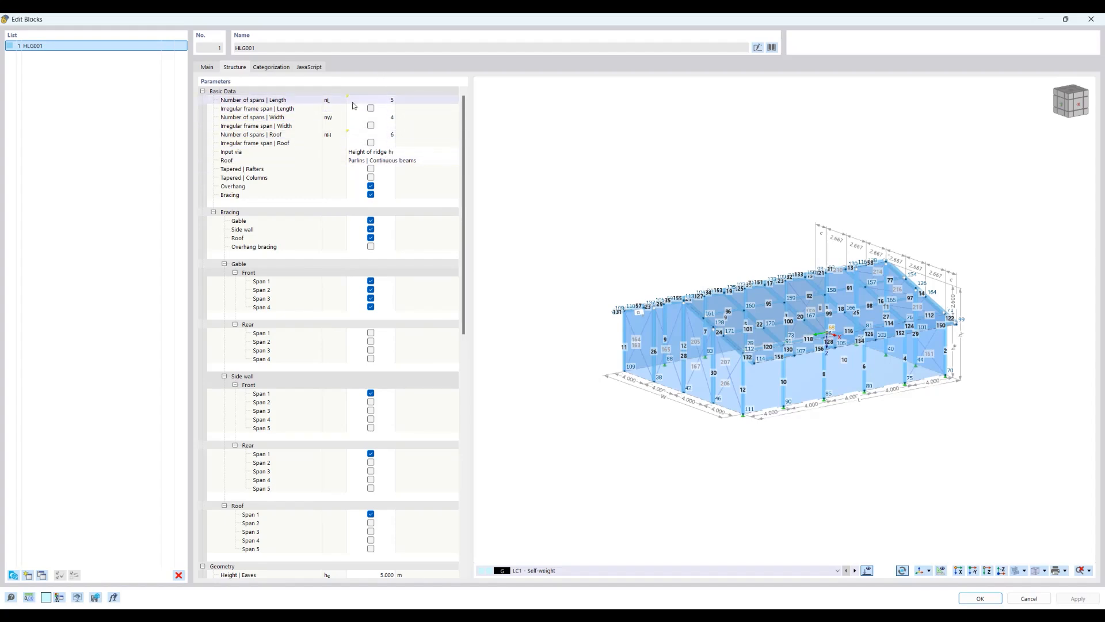
click(318, 68)
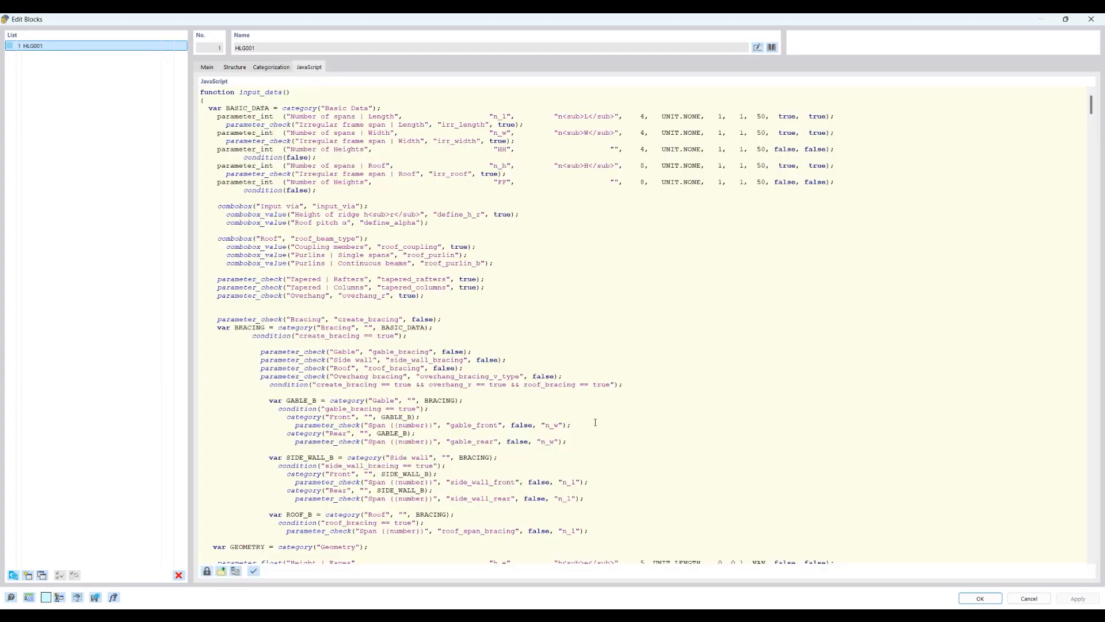
click(236, 68)
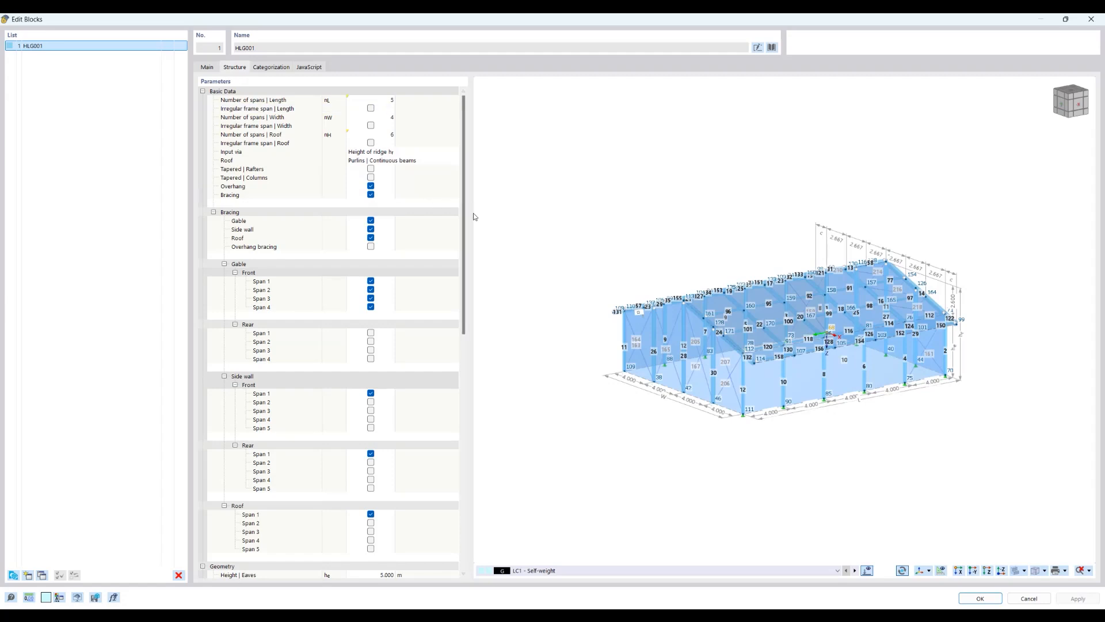
scroll(740, 324, up, 2)
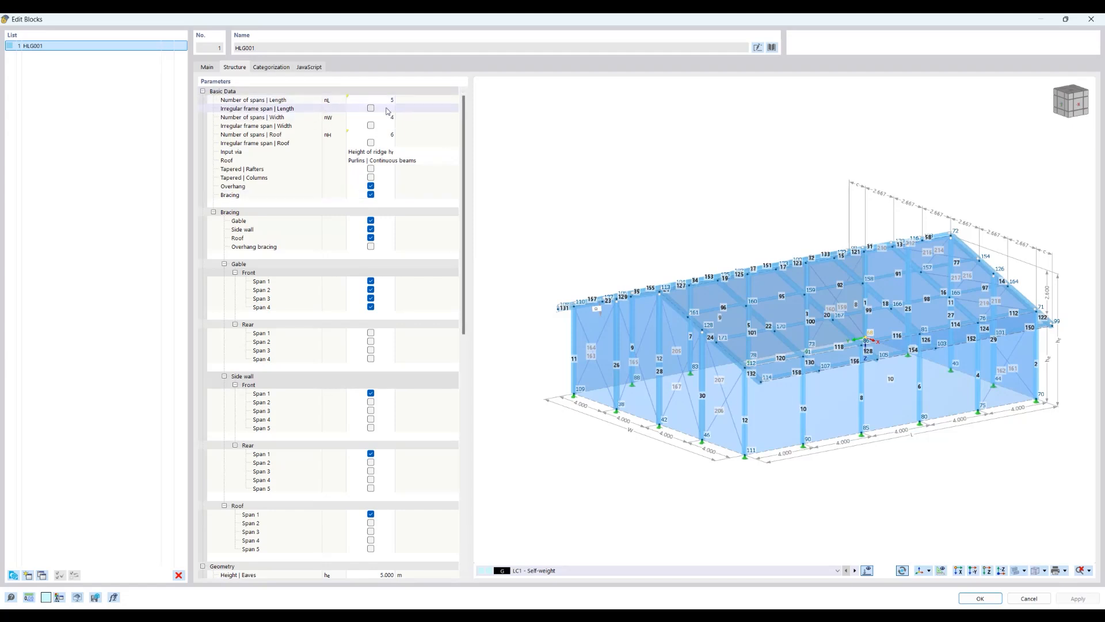
scroll(860, 316, up, 1)
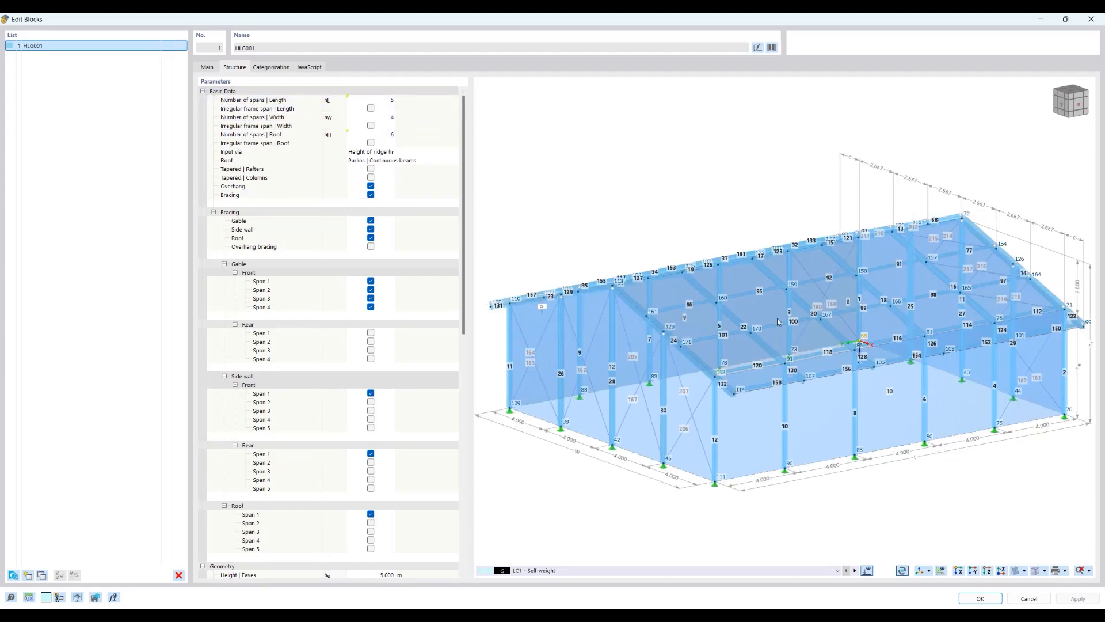
Deactivate the front gable bracing in Span 3 to check its effect on the hall, and reactivate it
drag(465, 300, 463, 327)
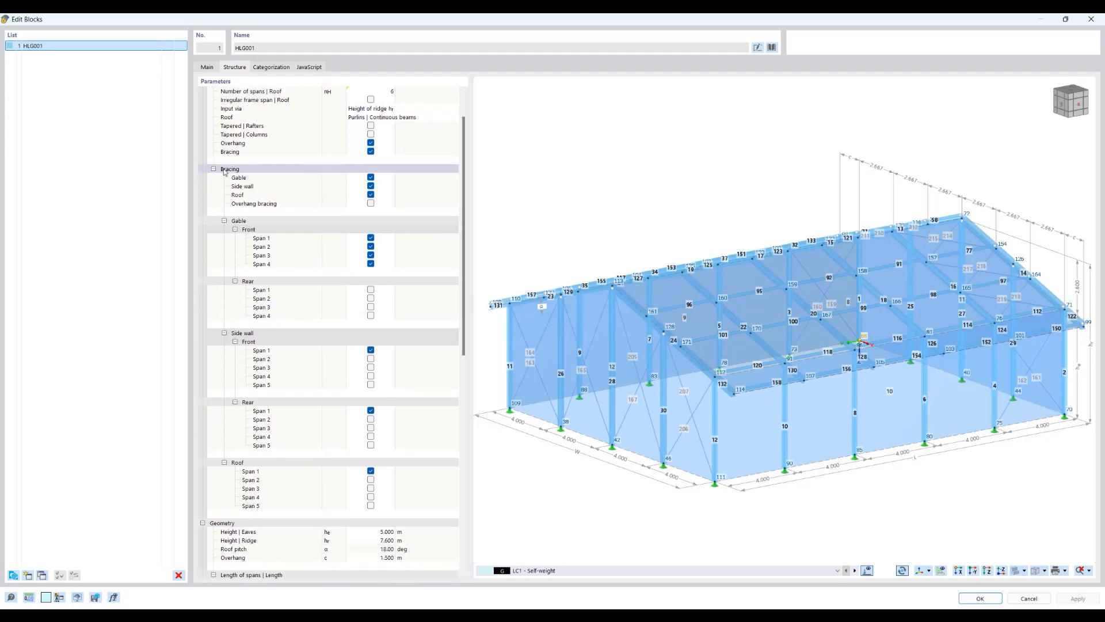
click(370, 256)
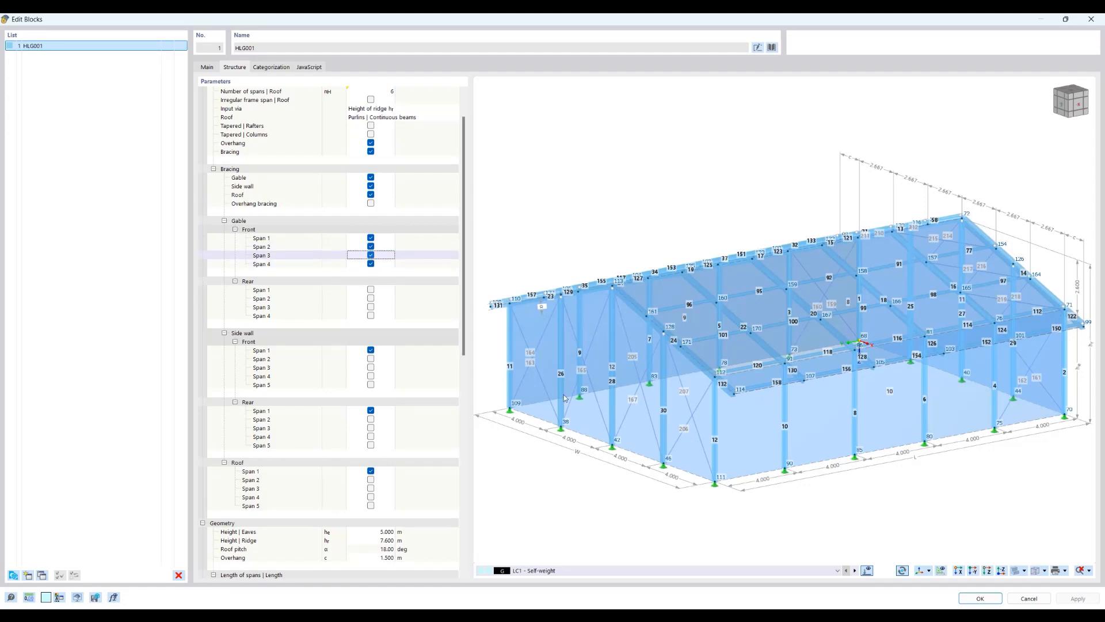
key(space)
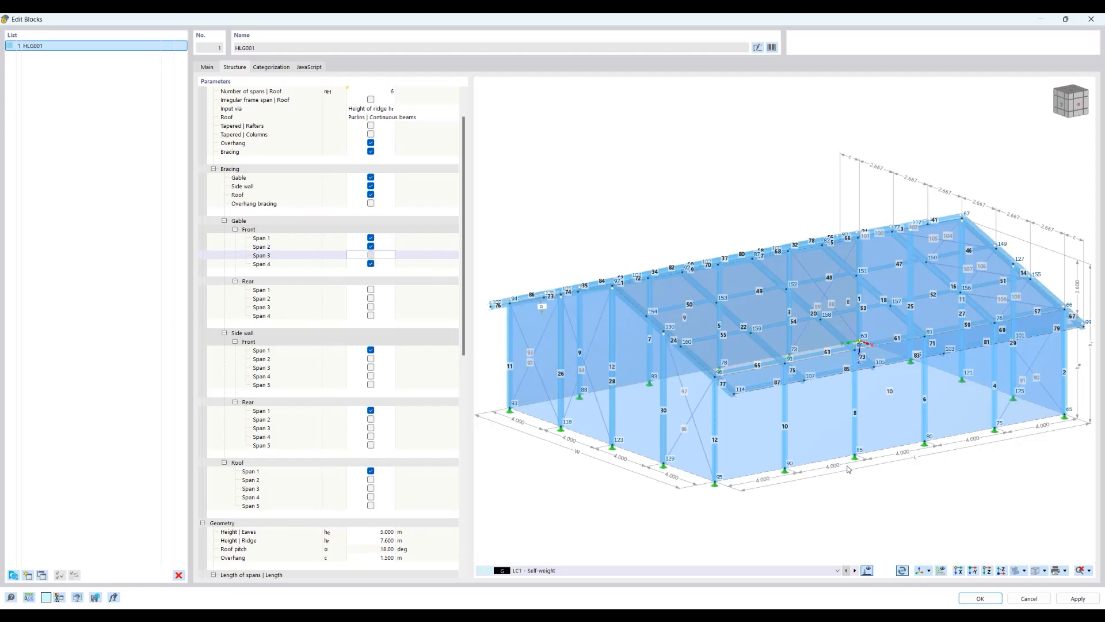
key(space)
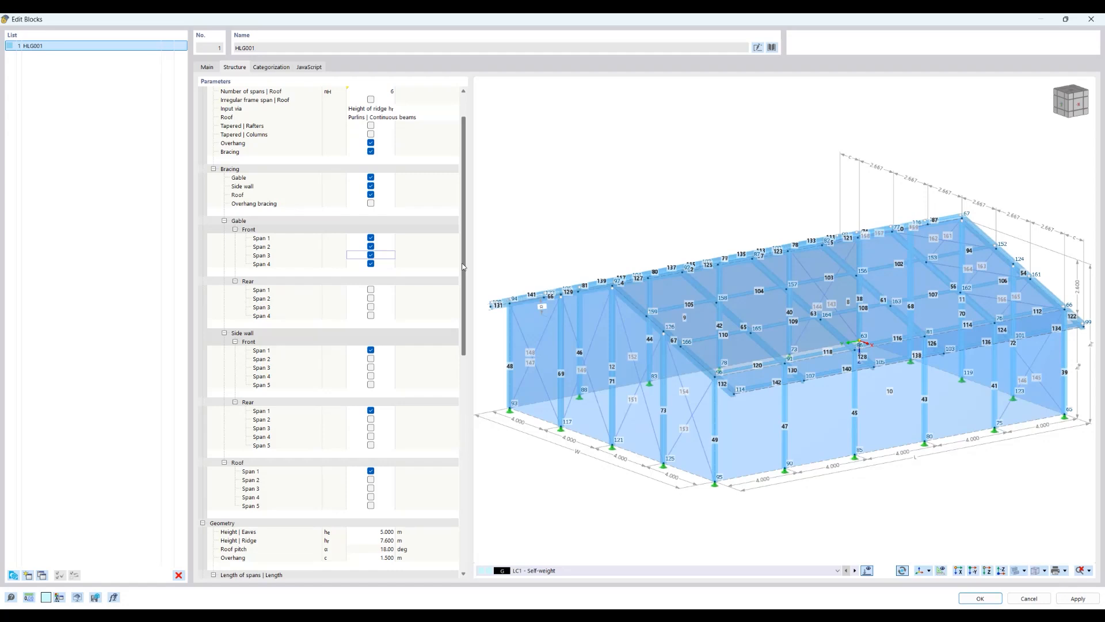
Collapse the Gable, Side wall and Roof bracing groups and review the geometry, section, support and load parameters
click(224, 221)
click(224, 229)
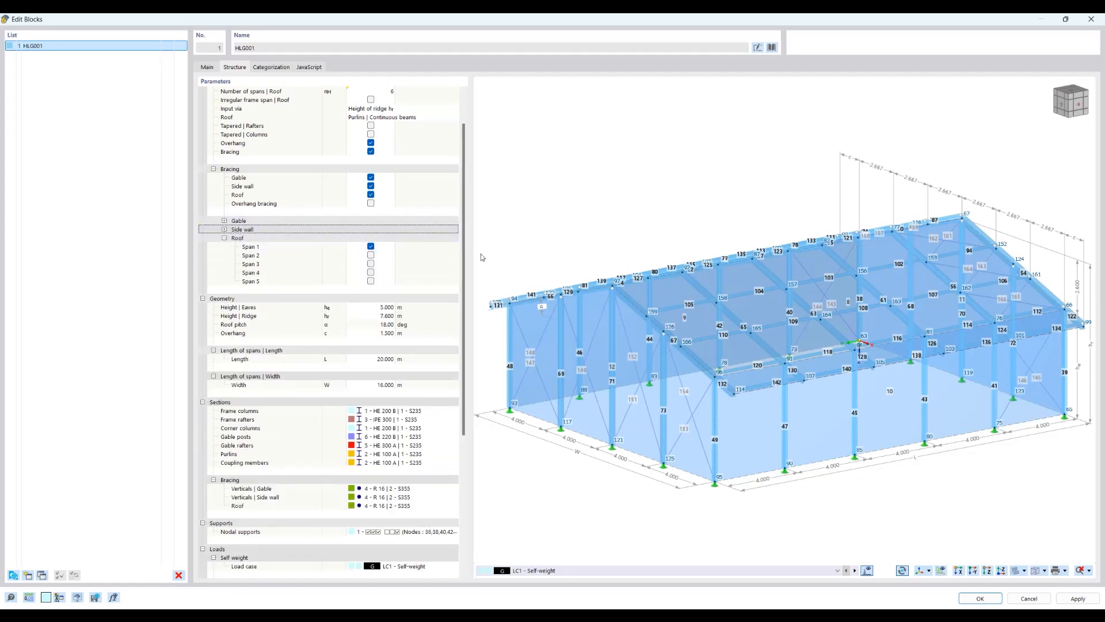
click(224, 238)
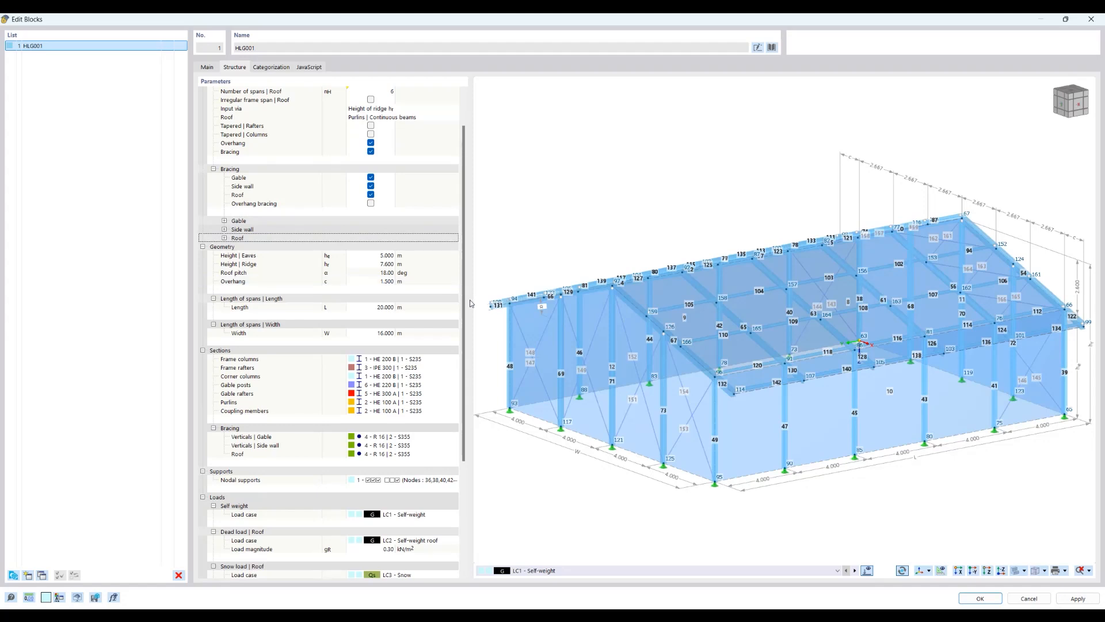
scroll(464, 364, down, 2)
scroll(465, 365, down, 1)
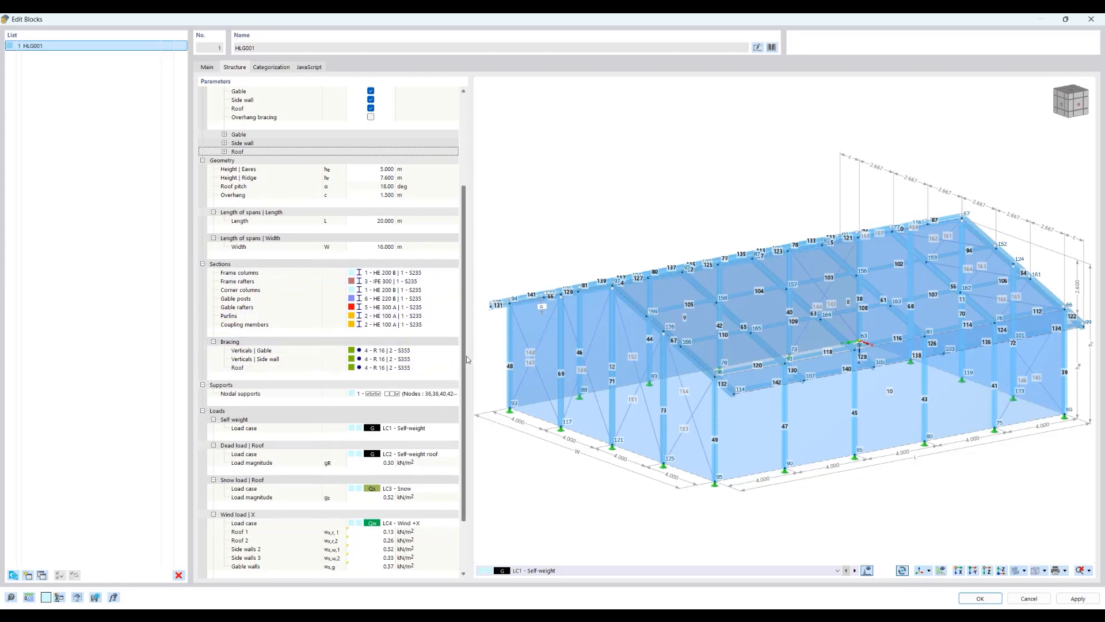
scroll(462, 414, down, 2)
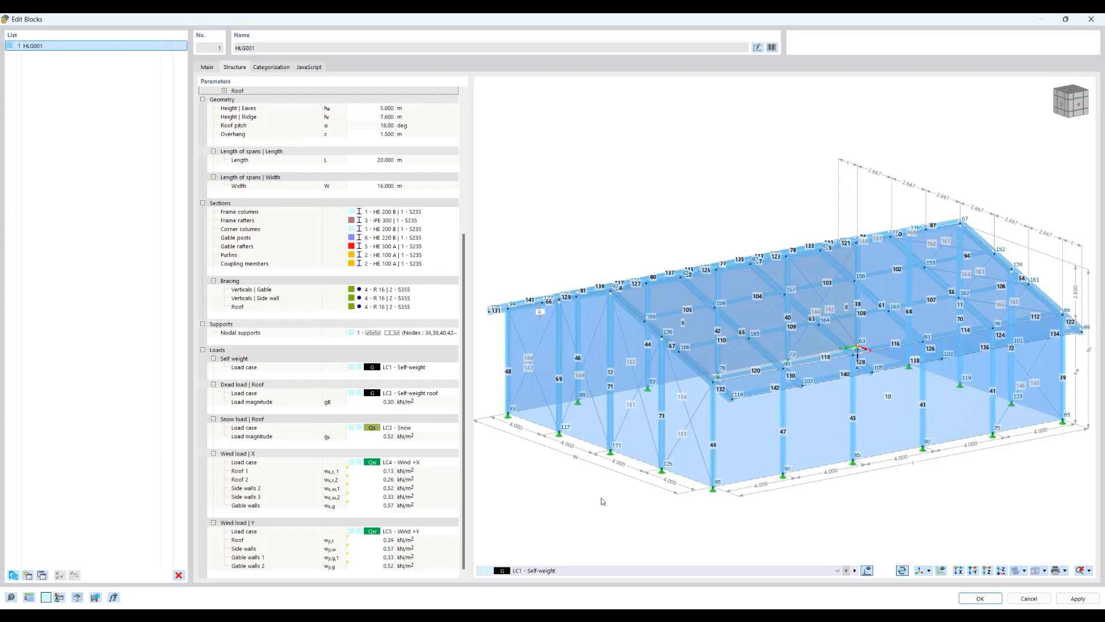
Step the block preview through the load cases from LC1 - Self-weight to LC5 - Wind +Y and return to LC1
scroll(581, 570, down, 1)
scroll(581, 571, down, 1)
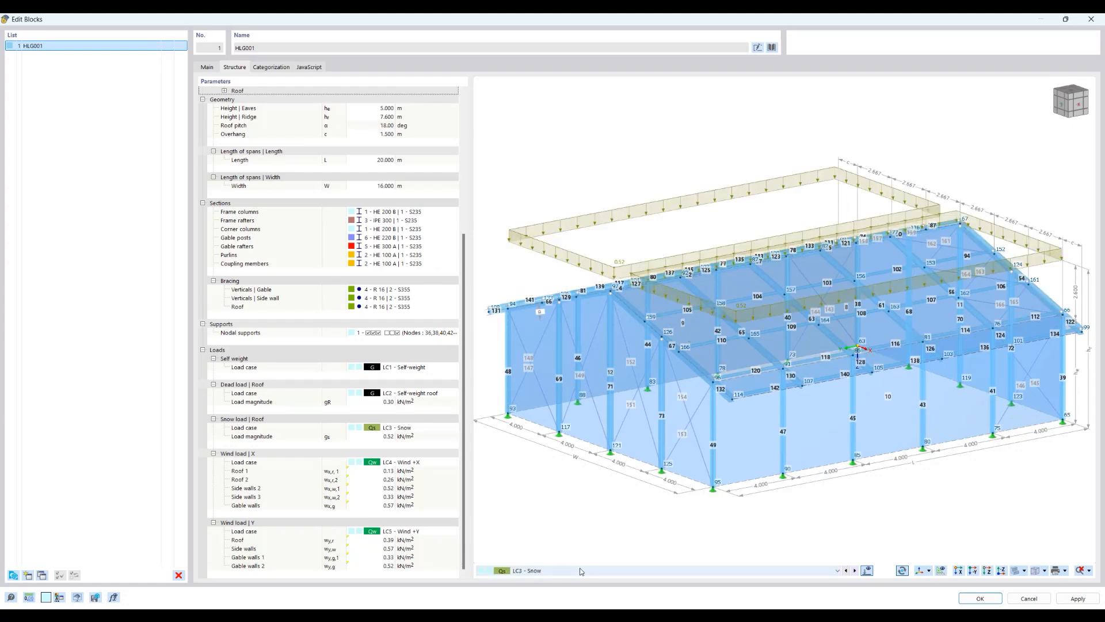
scroll(580, 571, down, 1)
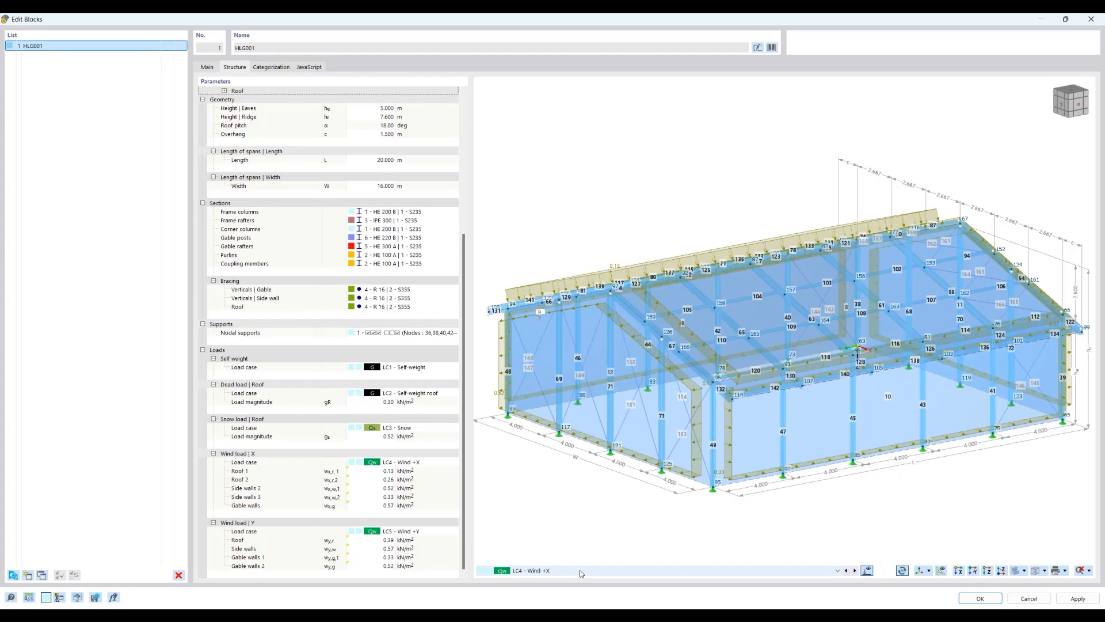
scroll(581, 573, down, 1)
scroll(581, 574, up, 1)
scroll(581, 575, up, 1)
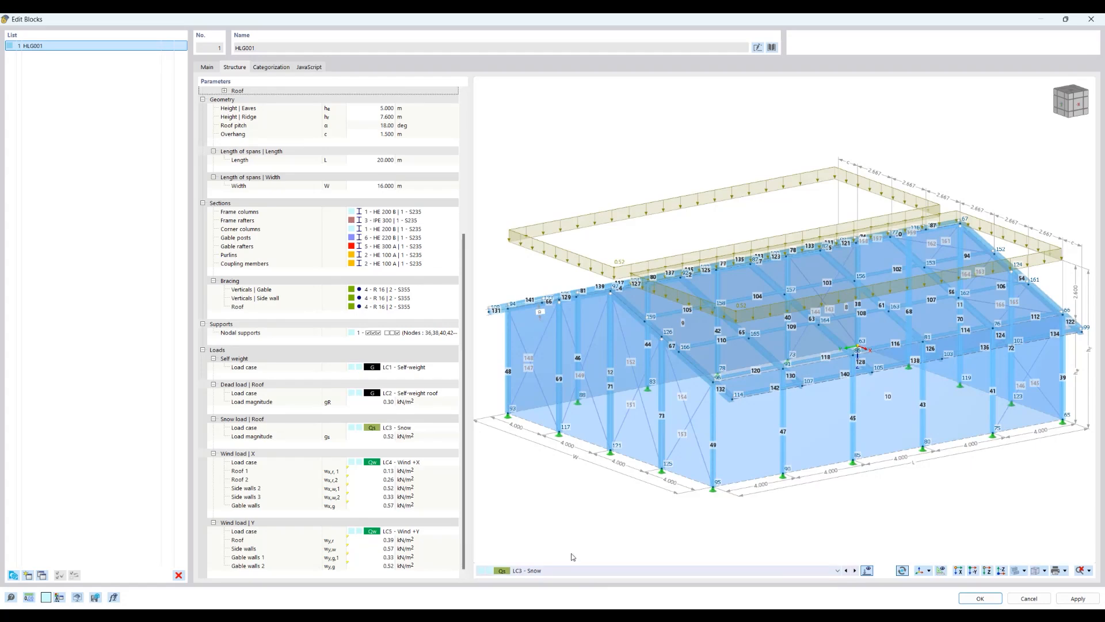
scroll(561, 573, up, 1)
scroll(562, 573, up, 1)
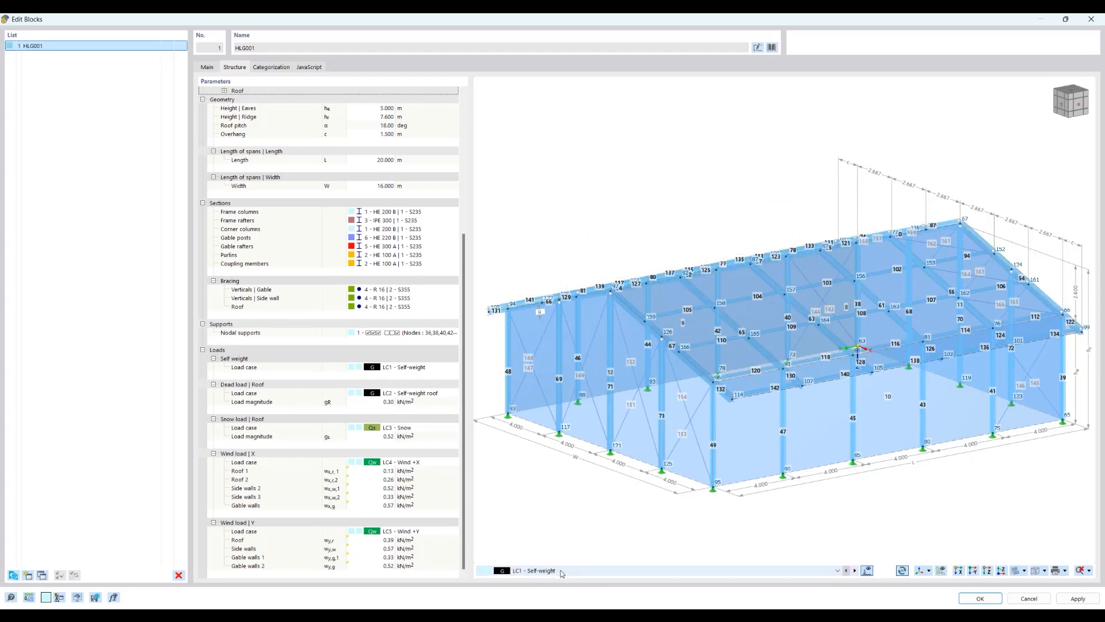
scroll(561, 572, down, 3)
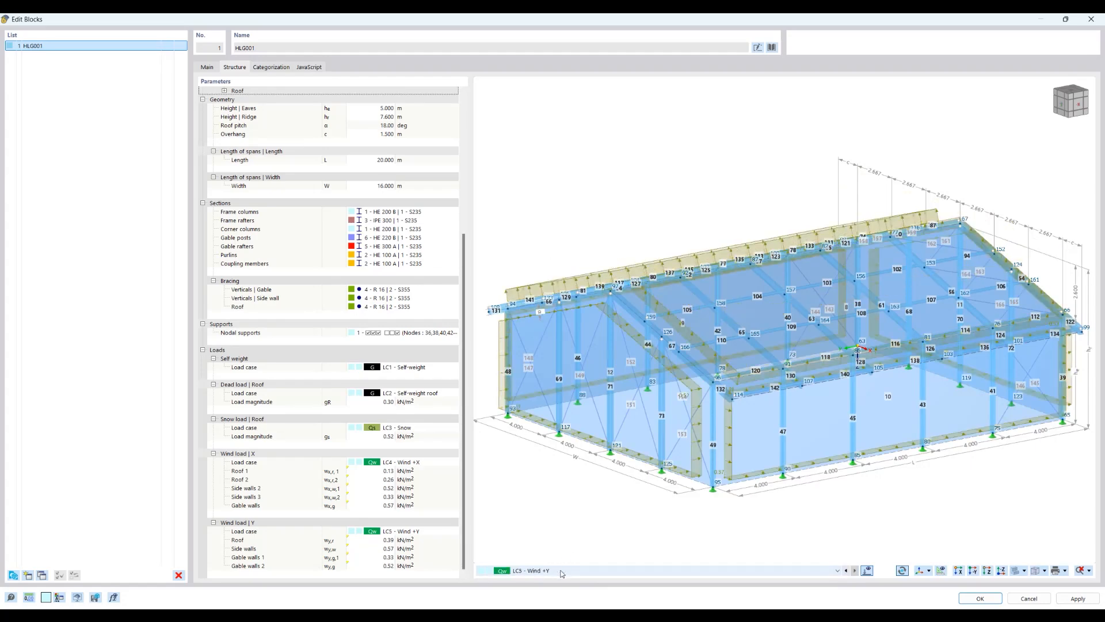
scroll(562, 573, down, 1)
scroll(561, 573, up, 3)
scroll(561, 572, up, 1)
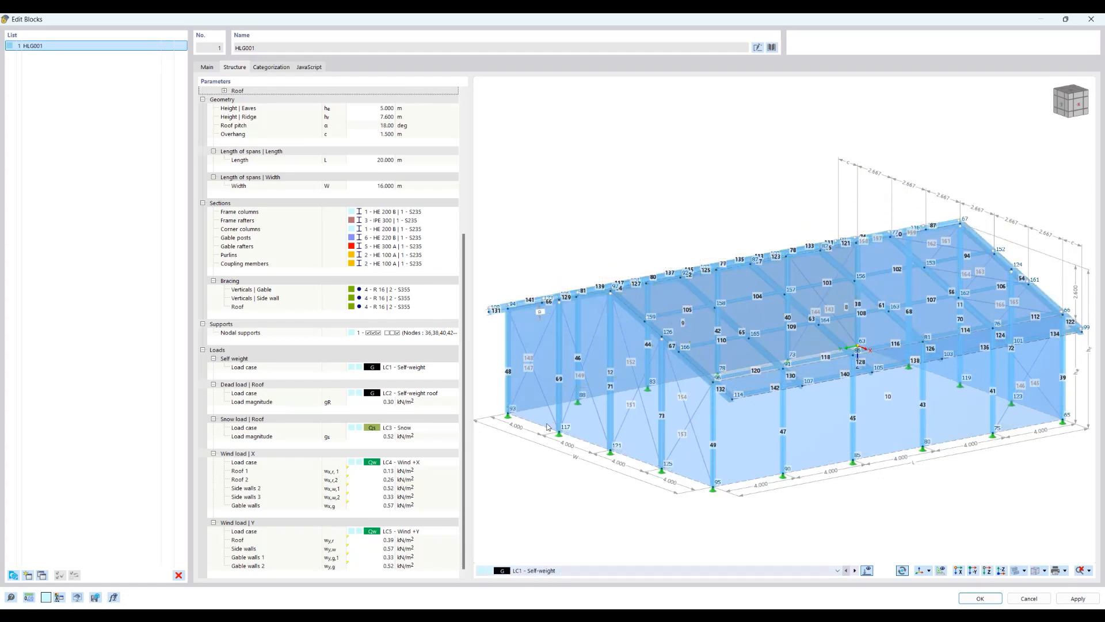
Try 6 for the number of spans over the hall's width in the block preview, and return it to 4
ctrl+middle_drag(657, 453, 649, 427)
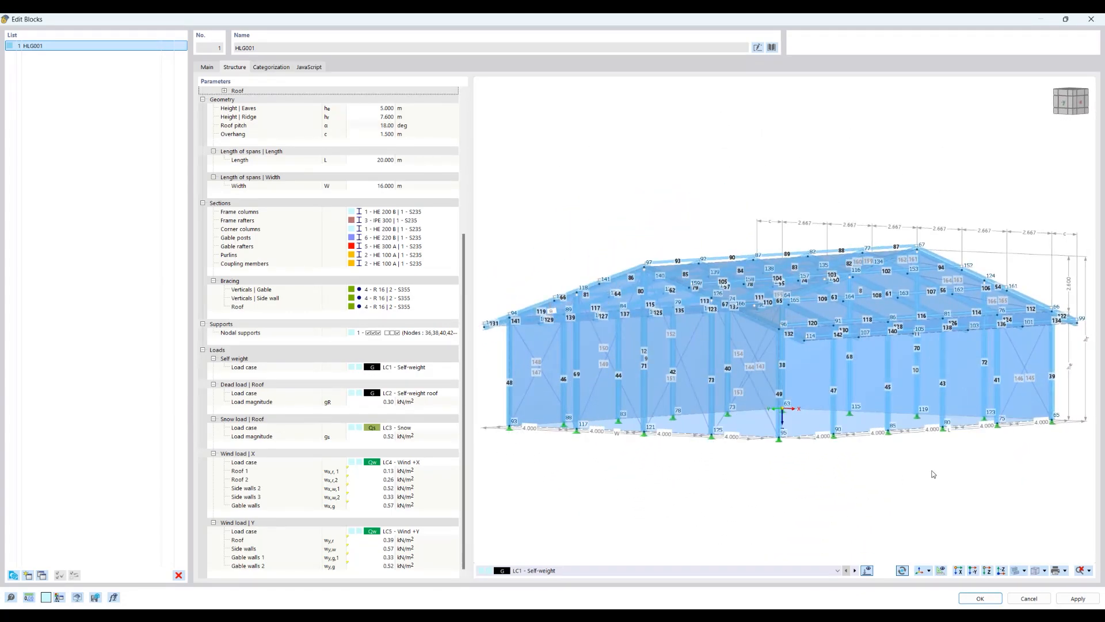
ctrl+middle_drag(932, 474, 979, 490)
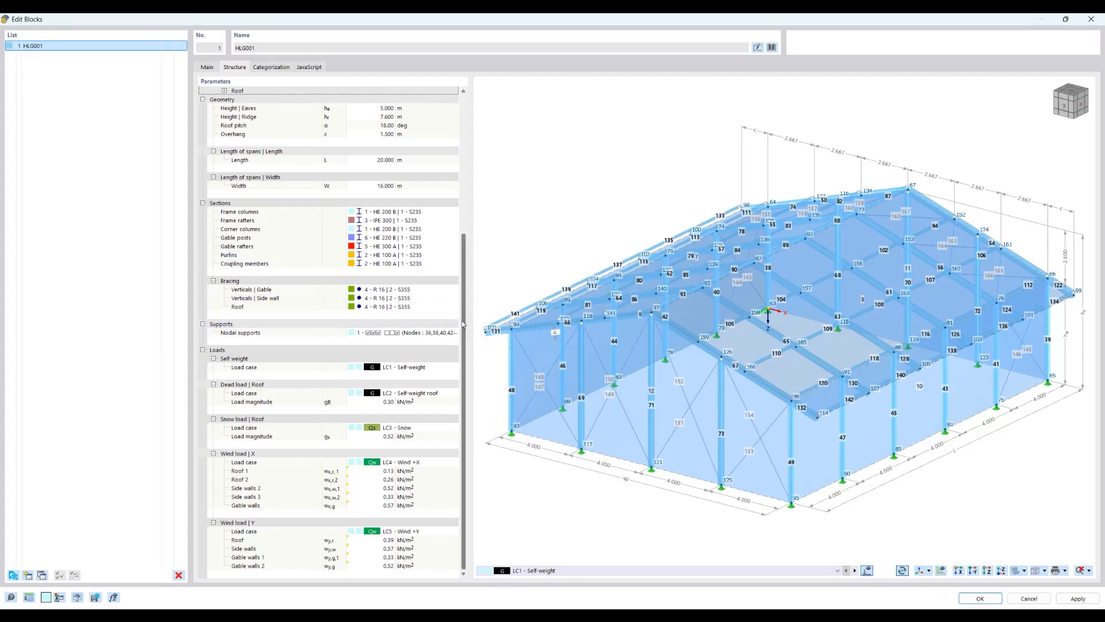
drag(464, 324, 450, 163)
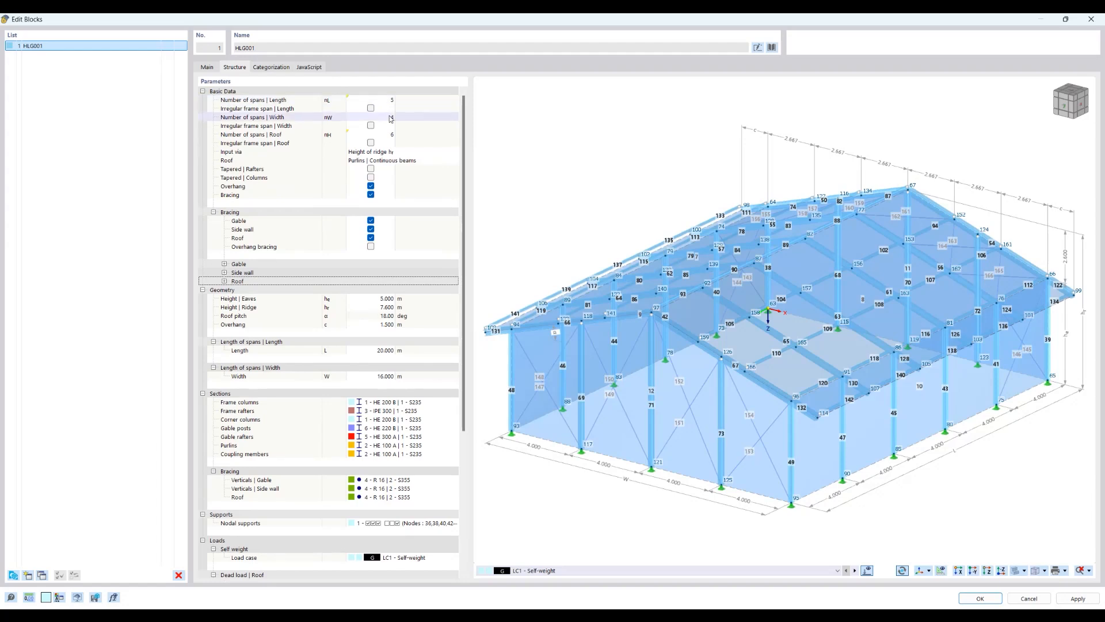
click(430, 117)
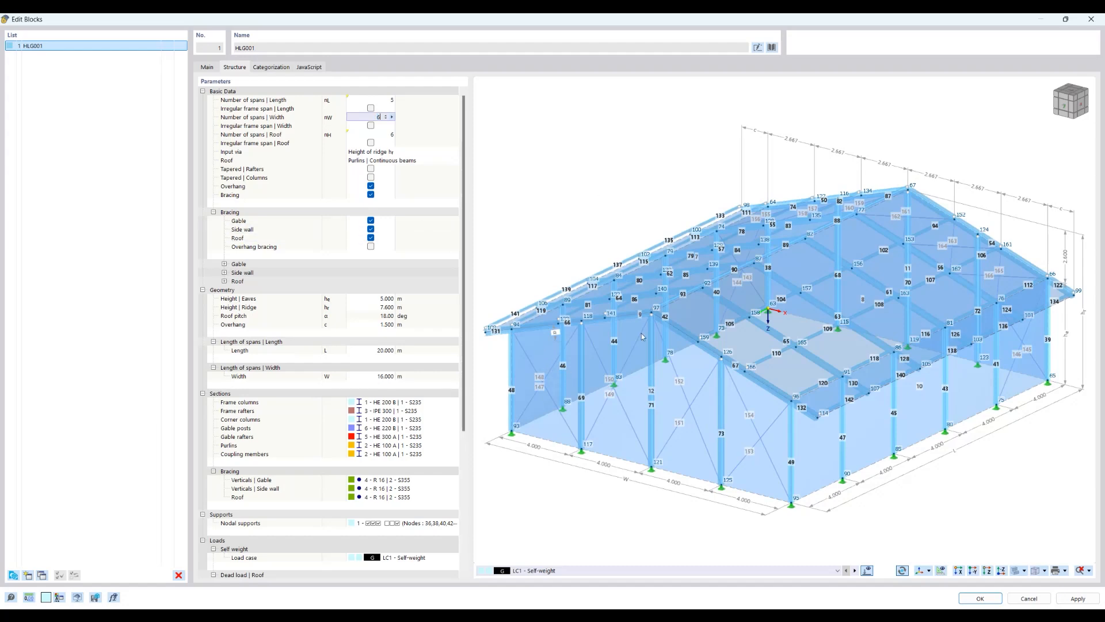
key(Return)
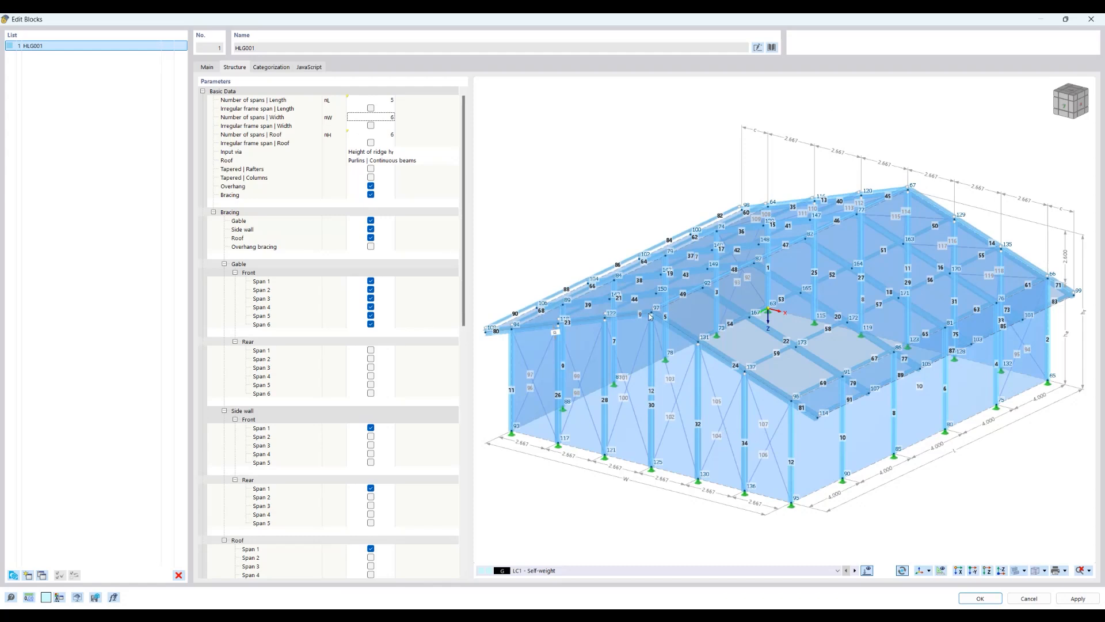
click(378, 116)
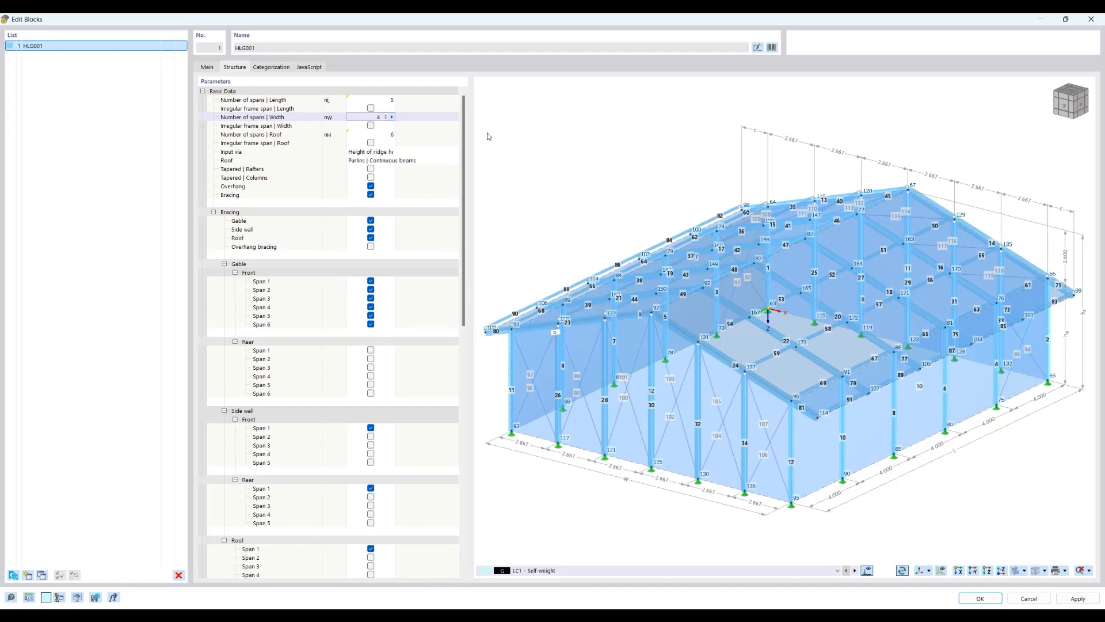
key(Return)
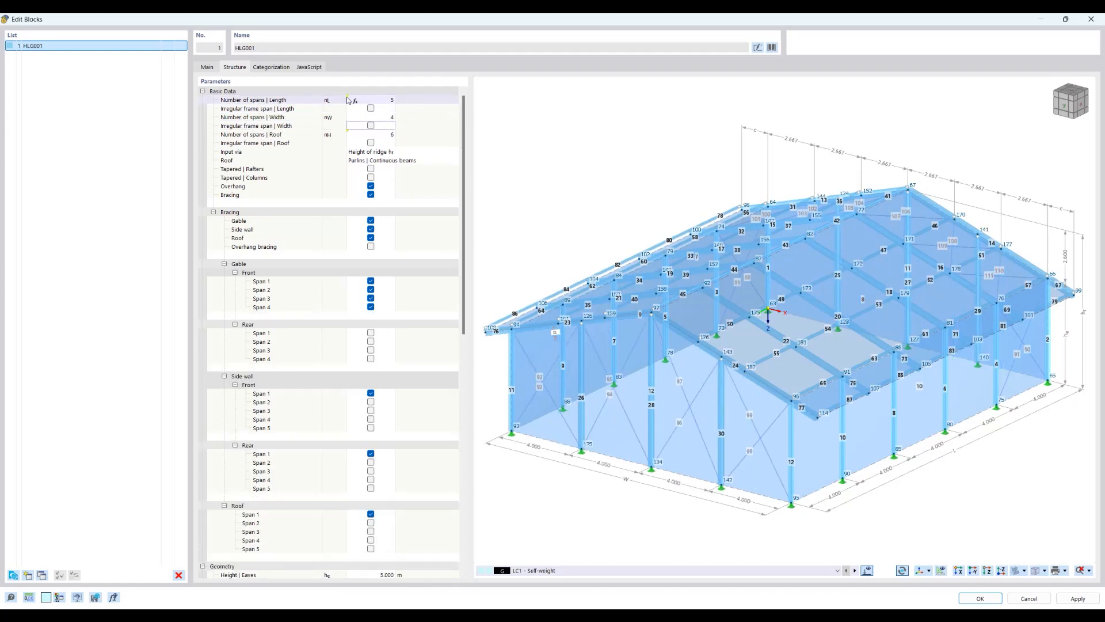
Review the global optimization parameters linked to the number of length spans and close the parameter and block dialogs without saving
click(392, 100)
click(391, 101)
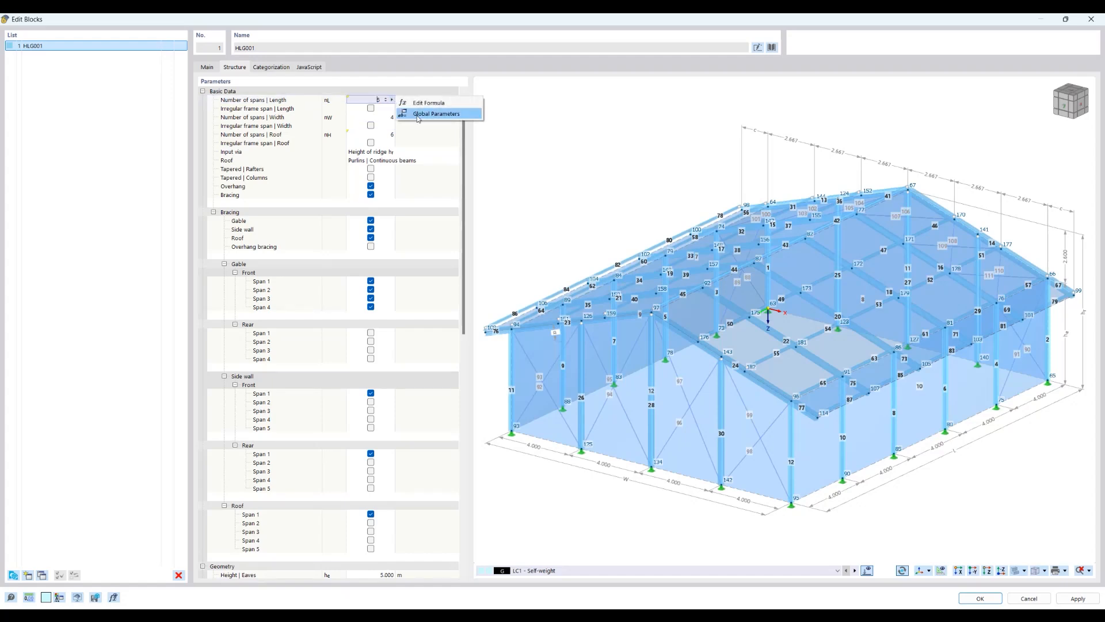
click(417, 116)
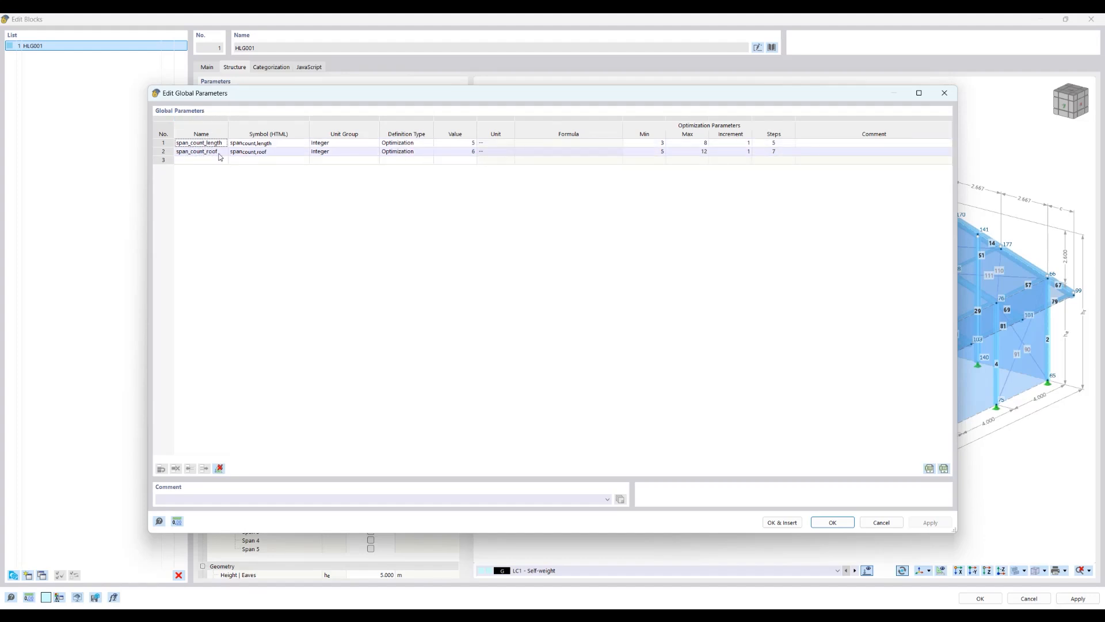
drag(323, 96, 367, 145)
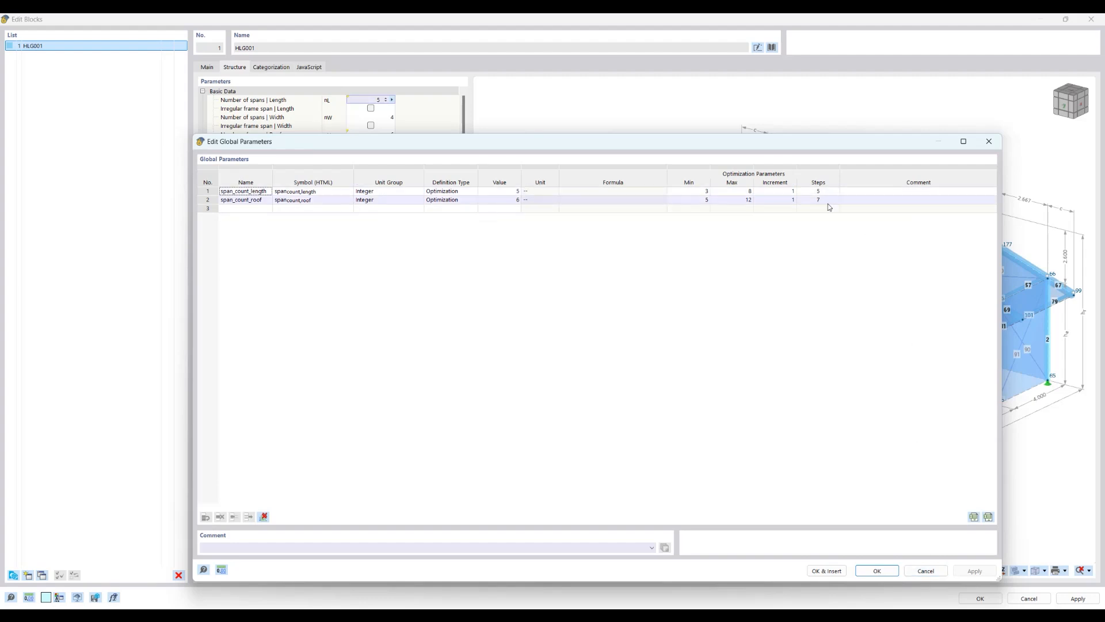
click(925, 571)
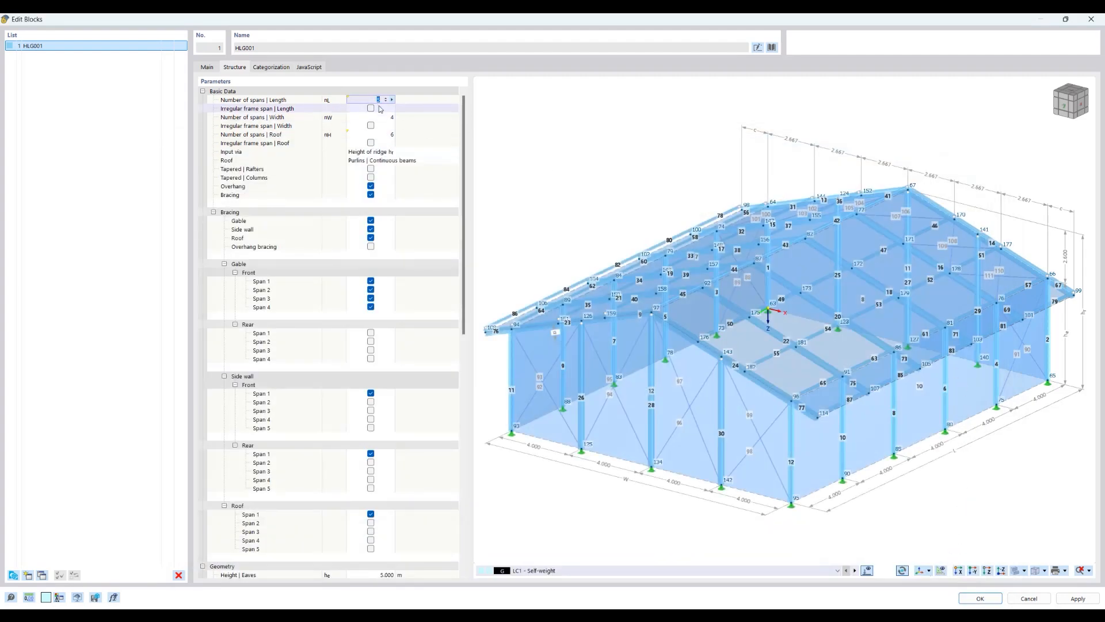
click(576, 170)
mouse_move(349, 134)
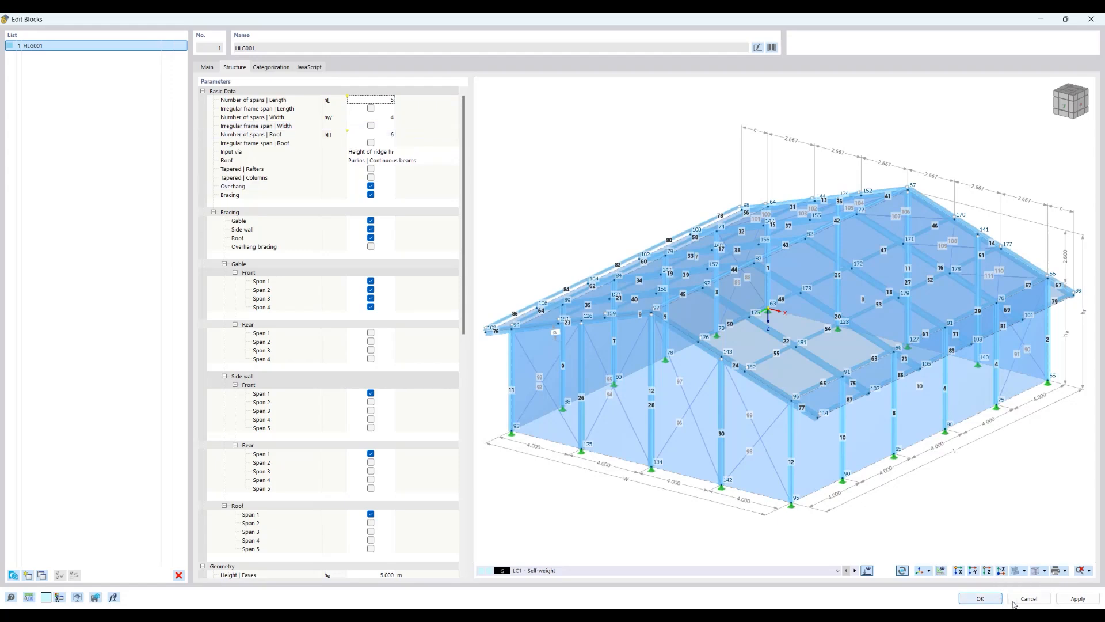
click(1028, 598)
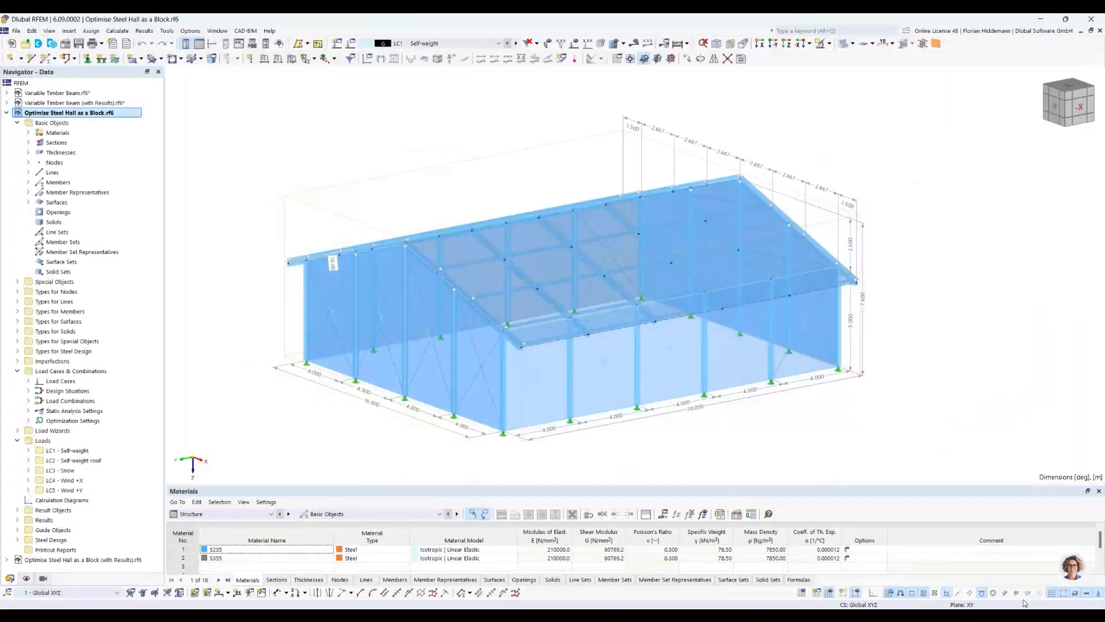
Set span_count_length to 3 and try 4 for span_count_roof in the model's global parameters, applying them to check the hall
ctrl+middle_drag(869, 217, 894, 223)
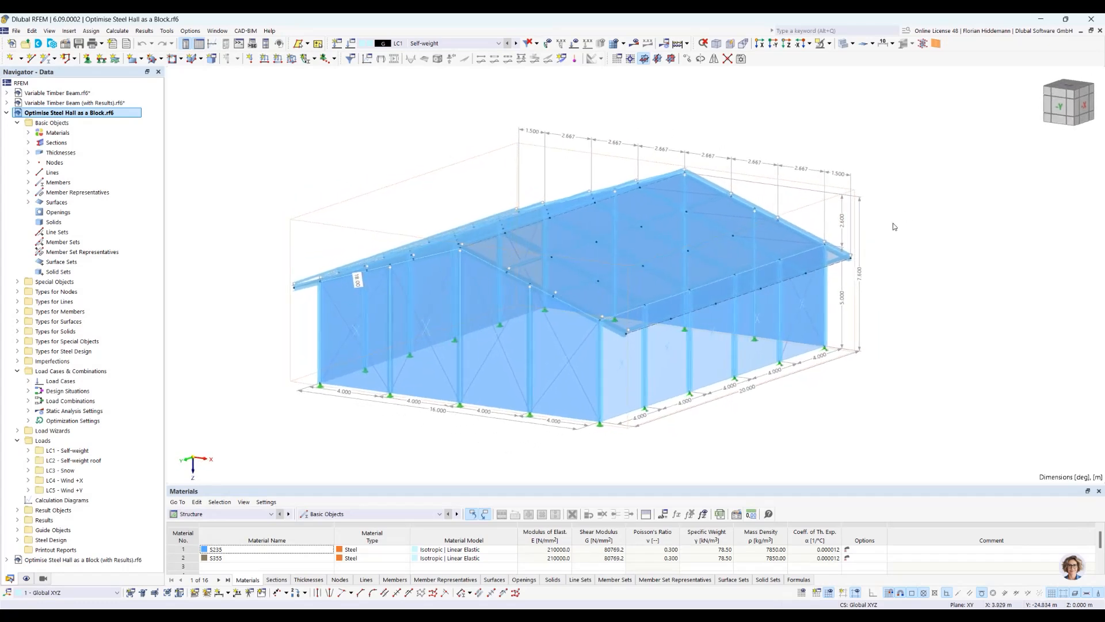
click(37, 33)
click(36, 33)
click(37, 33)
click(126, 396)
drag(522, 140, 527, 433)
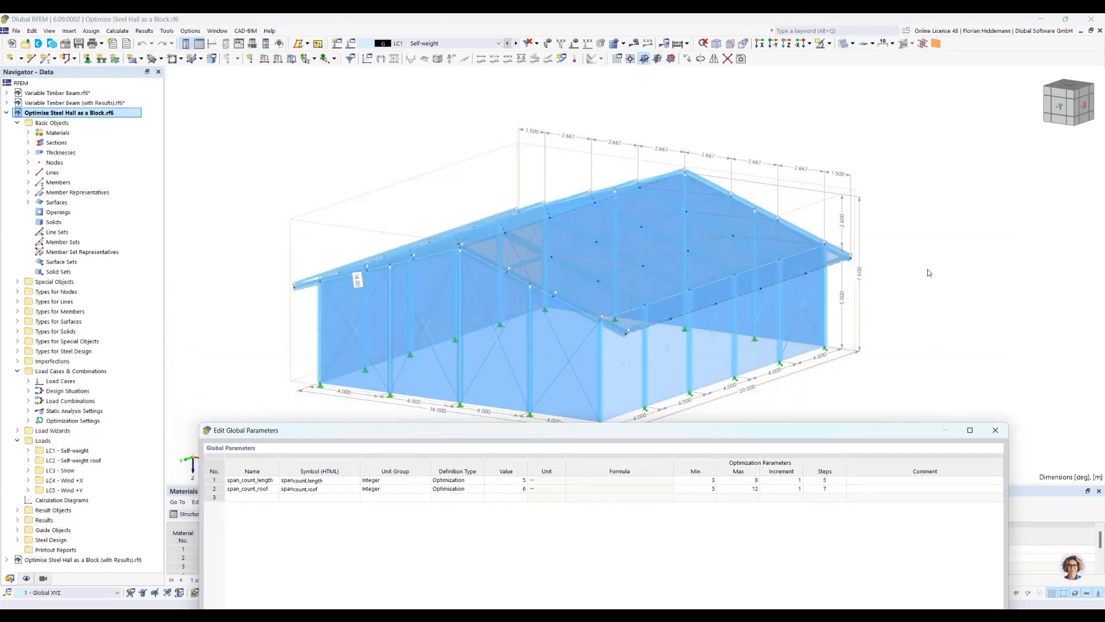
double_click(500, 481)
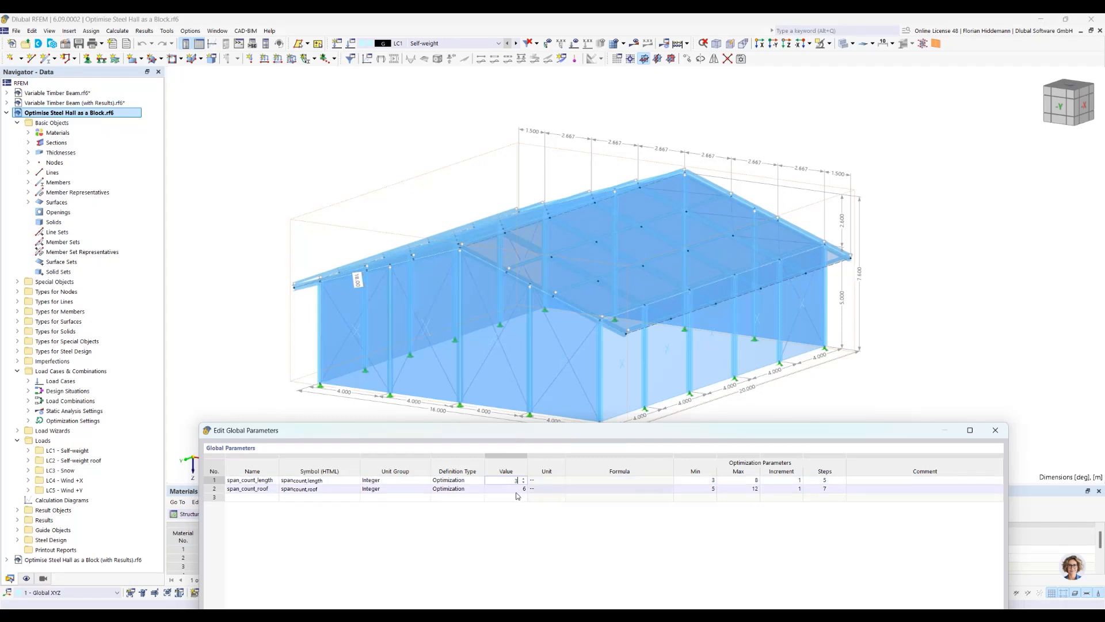
double_click(516, 491)
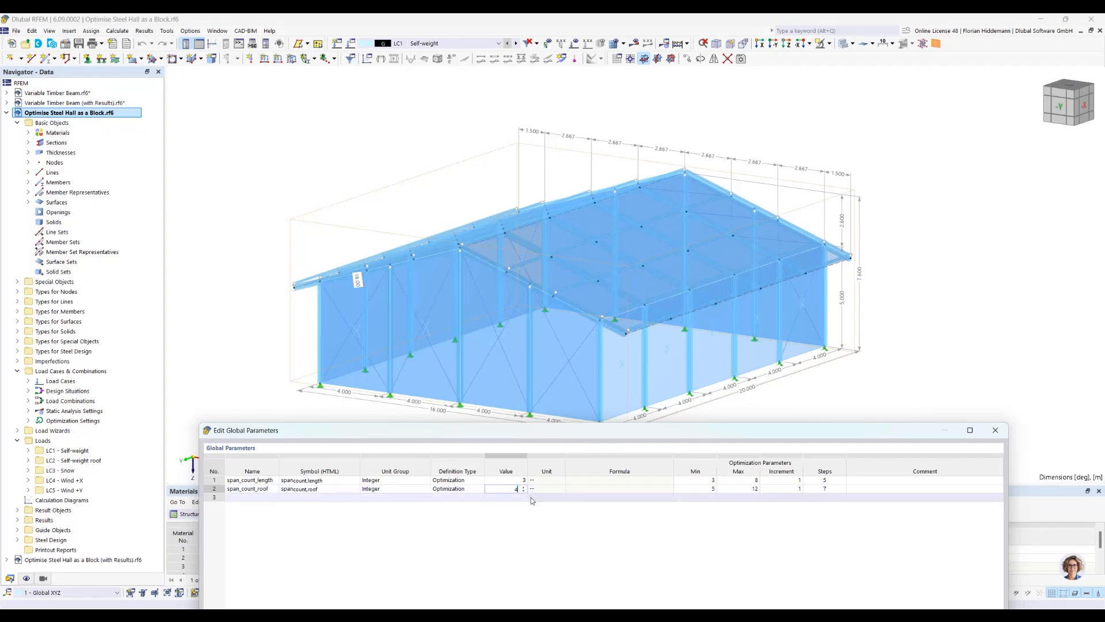
drag(581, 431, 270, 95)
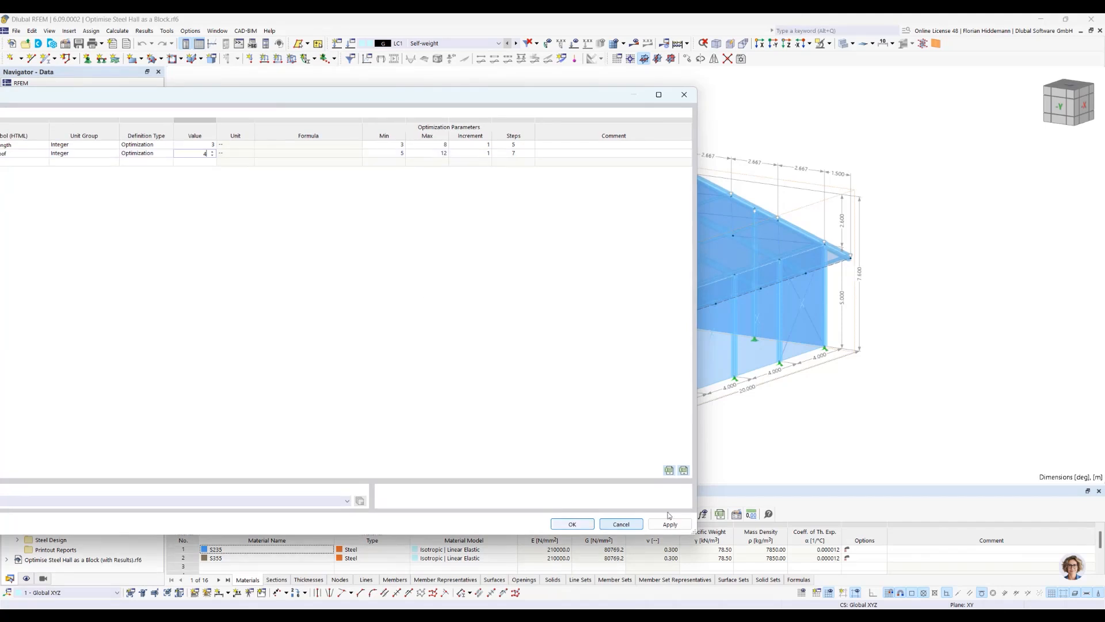
click(669, 524)
drag(553, 102, 560, 466)
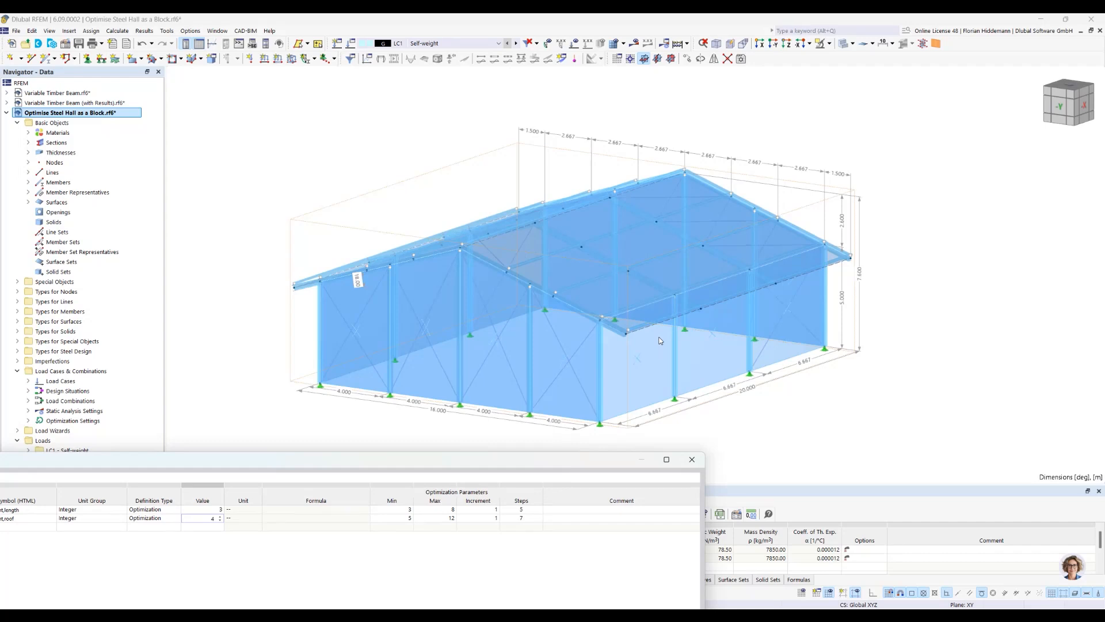
drag(594, 465, 948, 458)
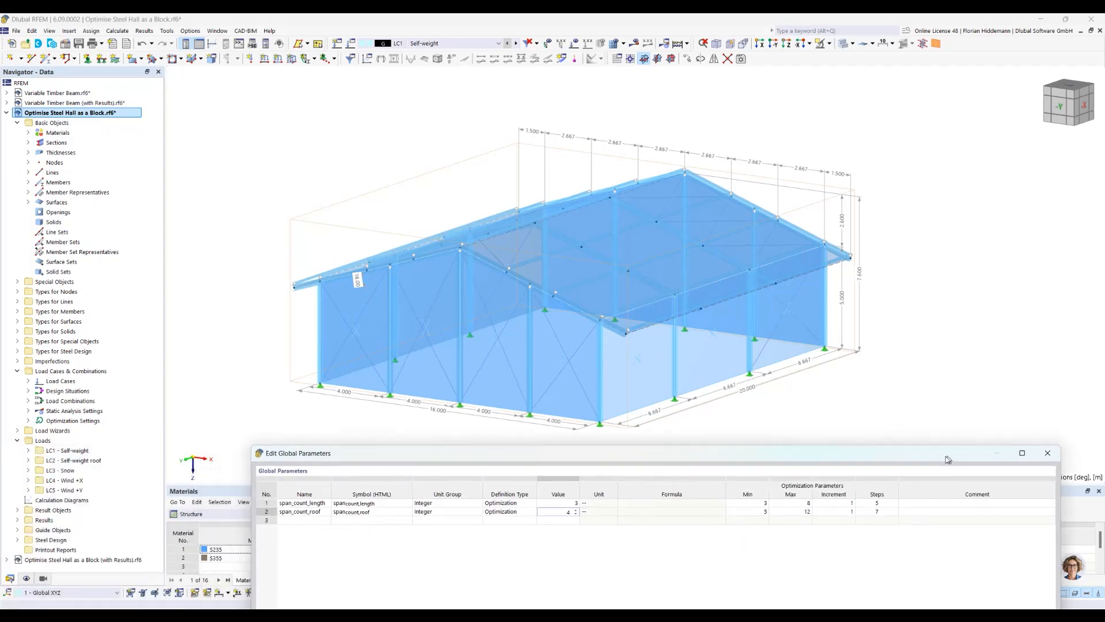
drag(945, 456, 918, 446)
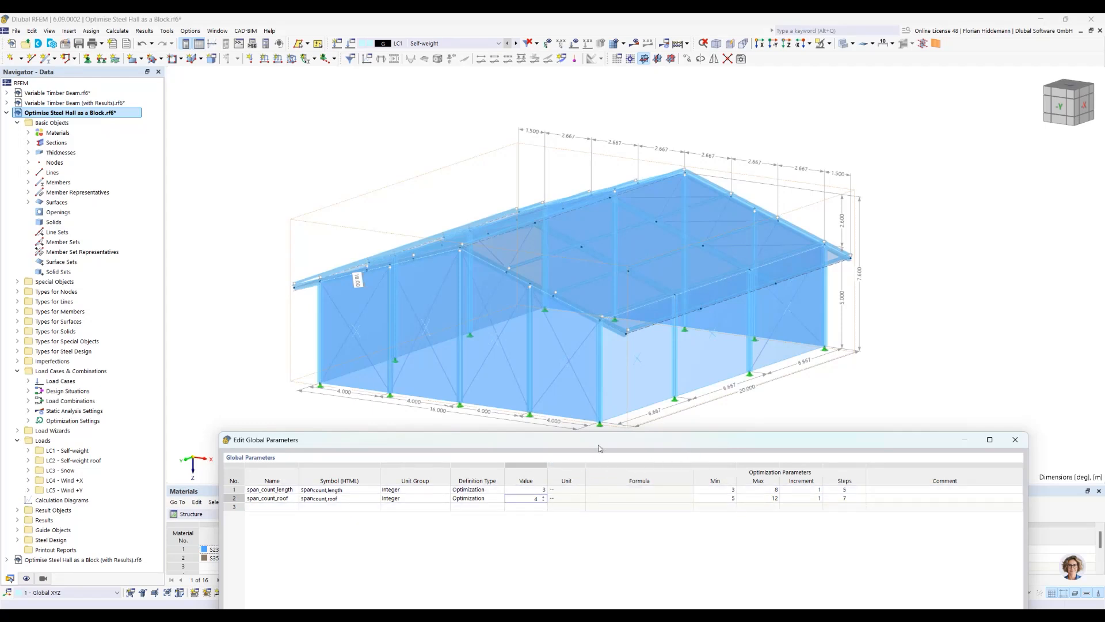
drag(600, 442, 597, 454)
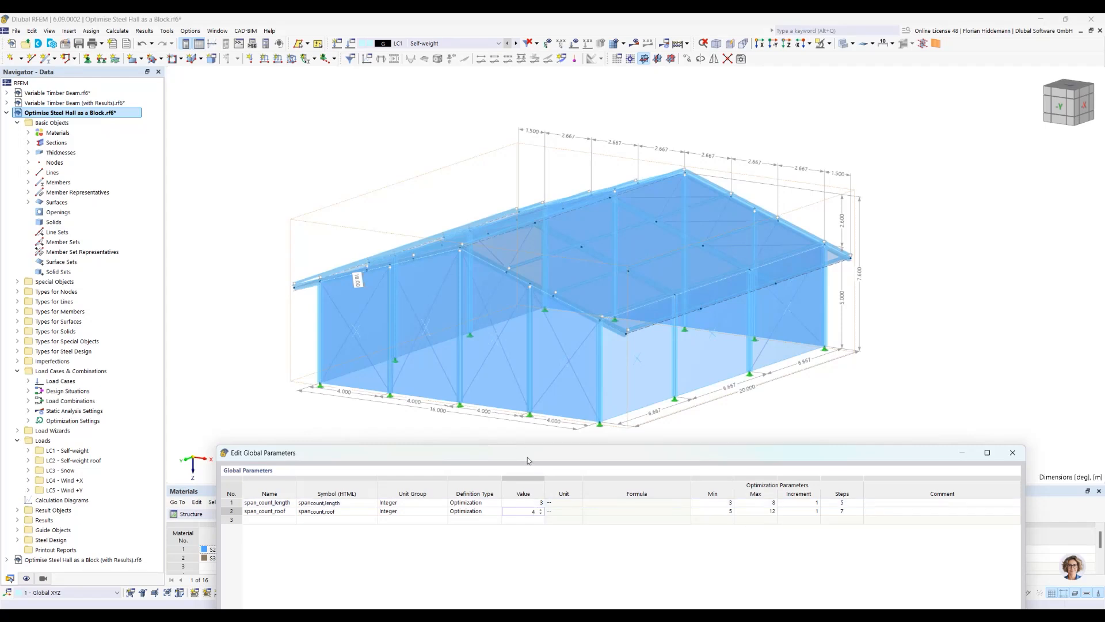
Set span_count_length to 5 and span_count_roof to 8, apply them to the hall and close the global parameters
drag(527, 455, 456, 396)
click(422, 446)
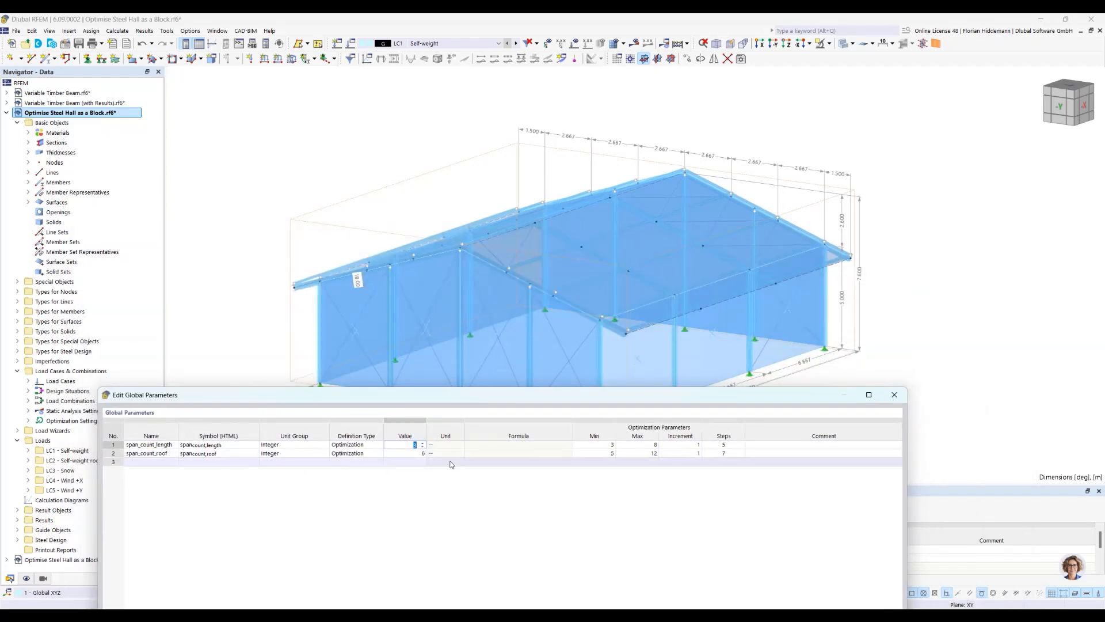
click(413, 454)
text(8)
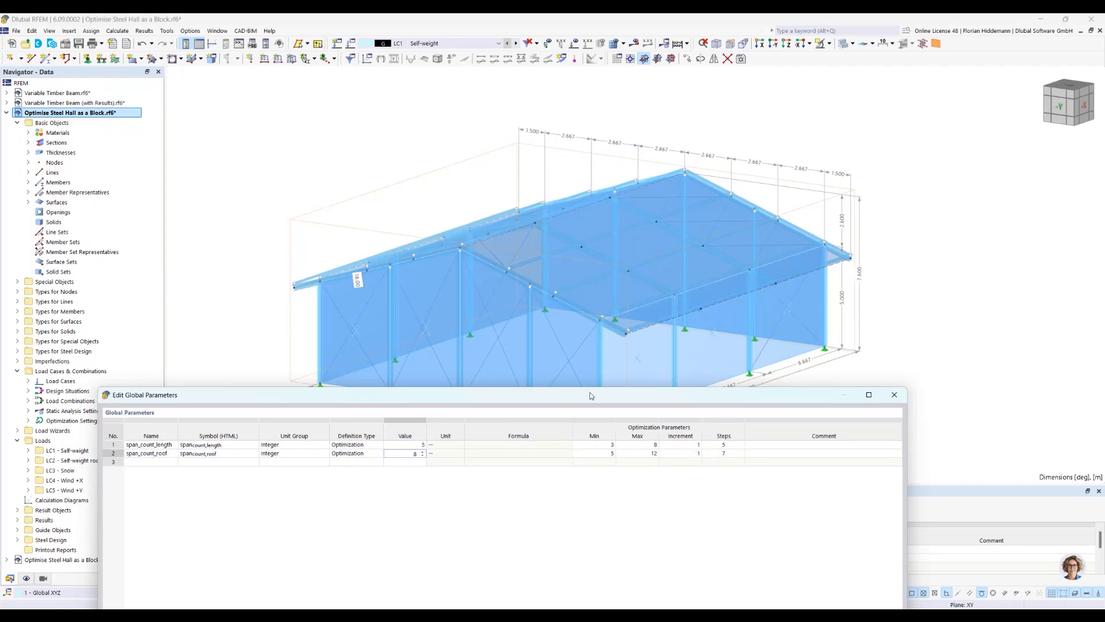
drag(590, 395, 57, 135)
click(352, 562)
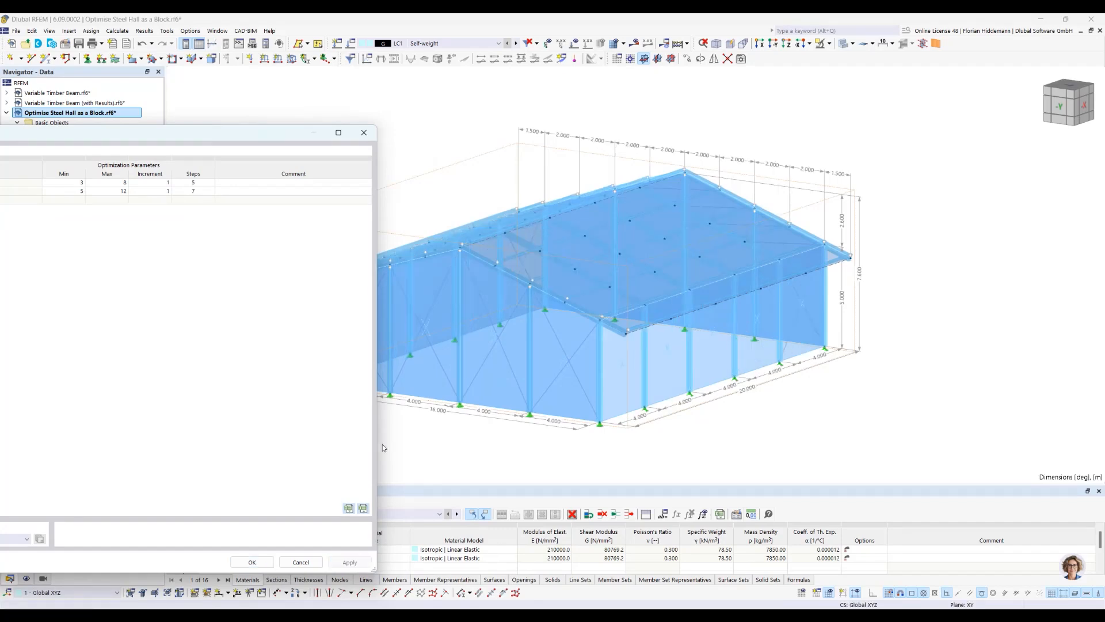
drag(202, 133, 781, 114)
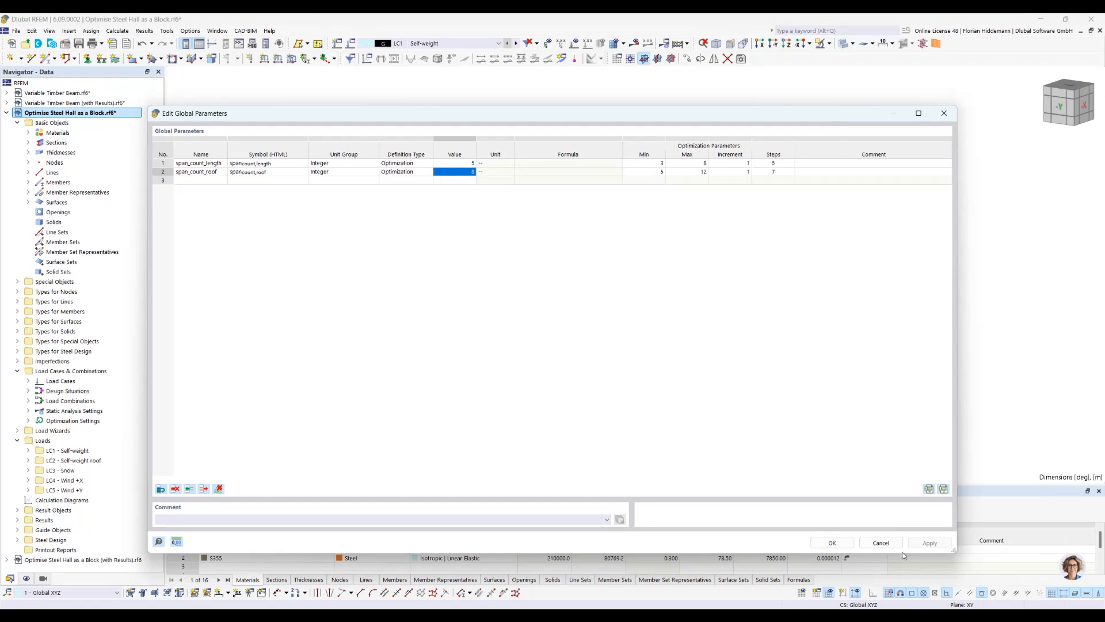
click(880, 543)
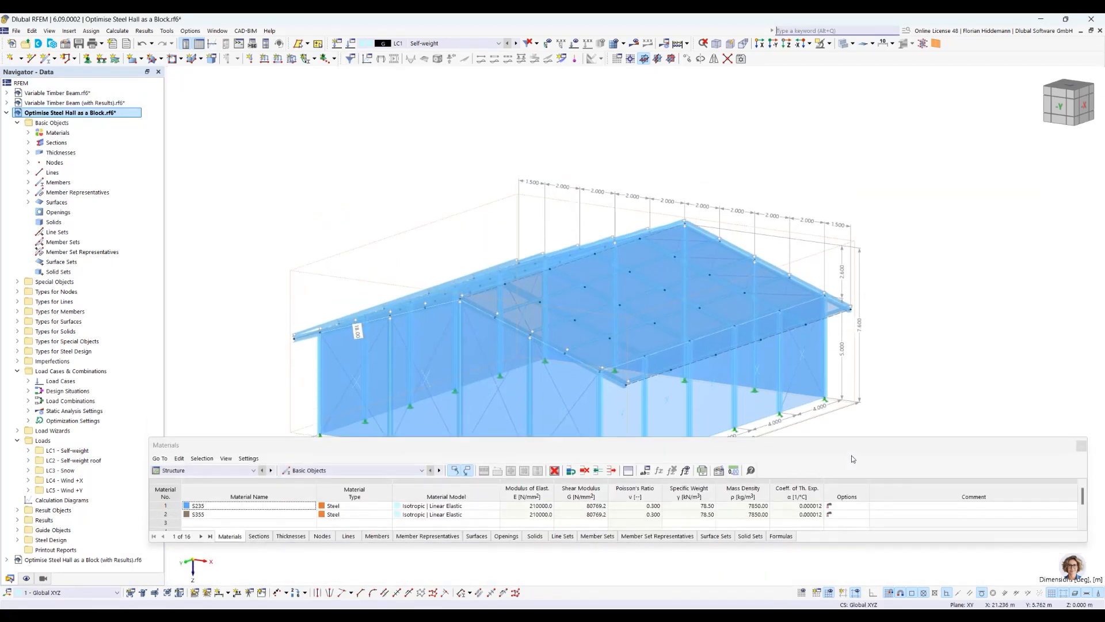
Dock the Materials table below the model again and inspect the sections of the side wall's frame columns and a frame rafter
drag(352, 449, 346, 554)
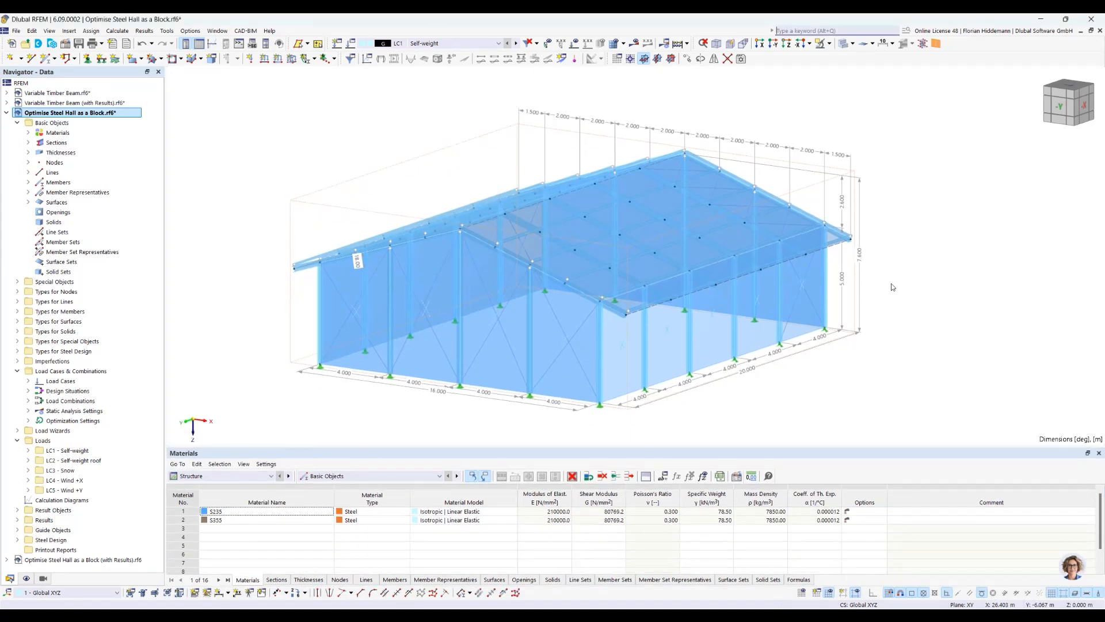
ctrl+middle_drag(947, 286, 898, 293)
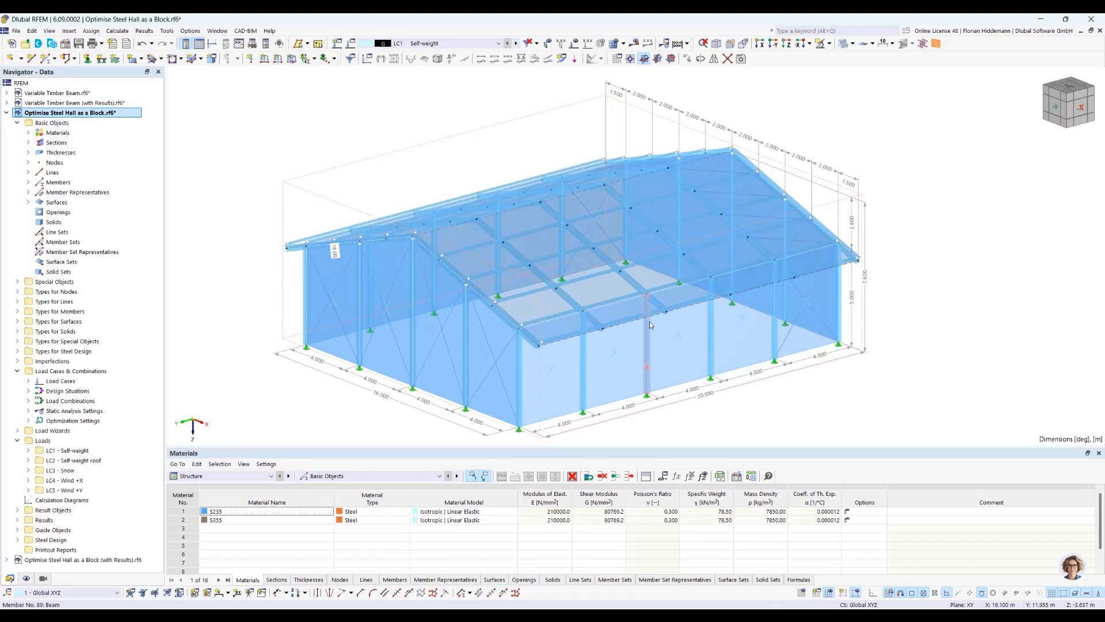
mouse_move(649, 324)
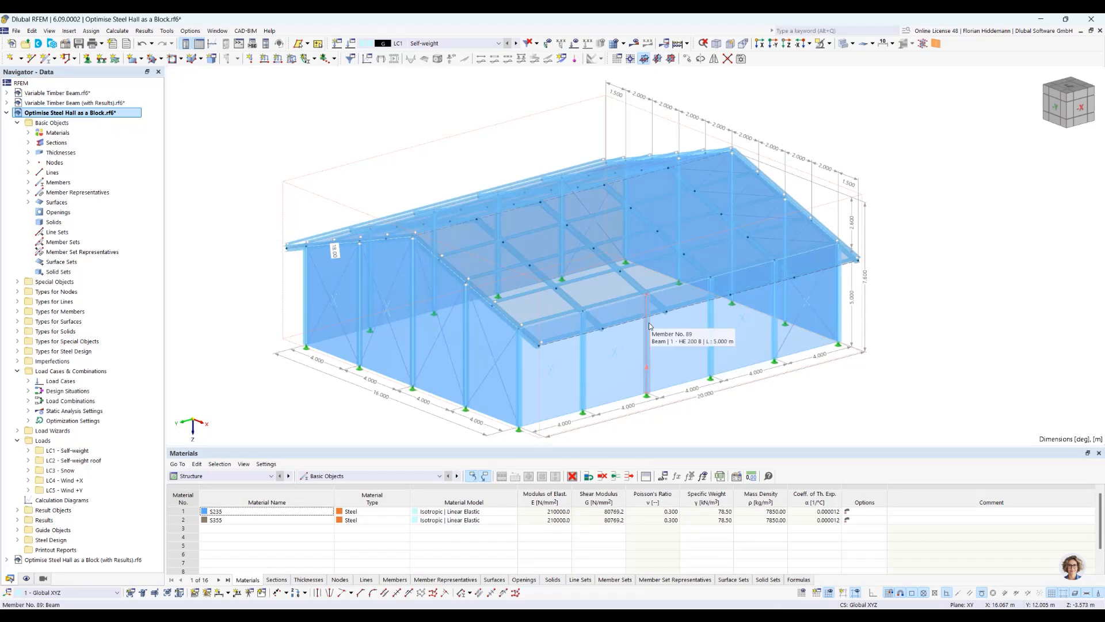
mouse_move(571, 357)
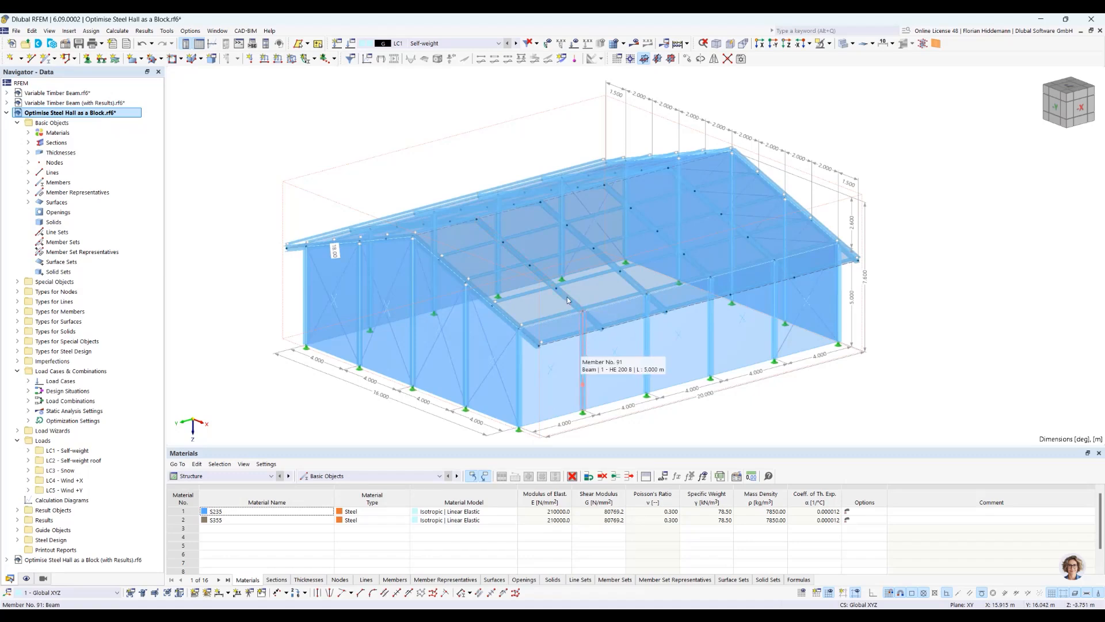
mouse_move(563, 293)
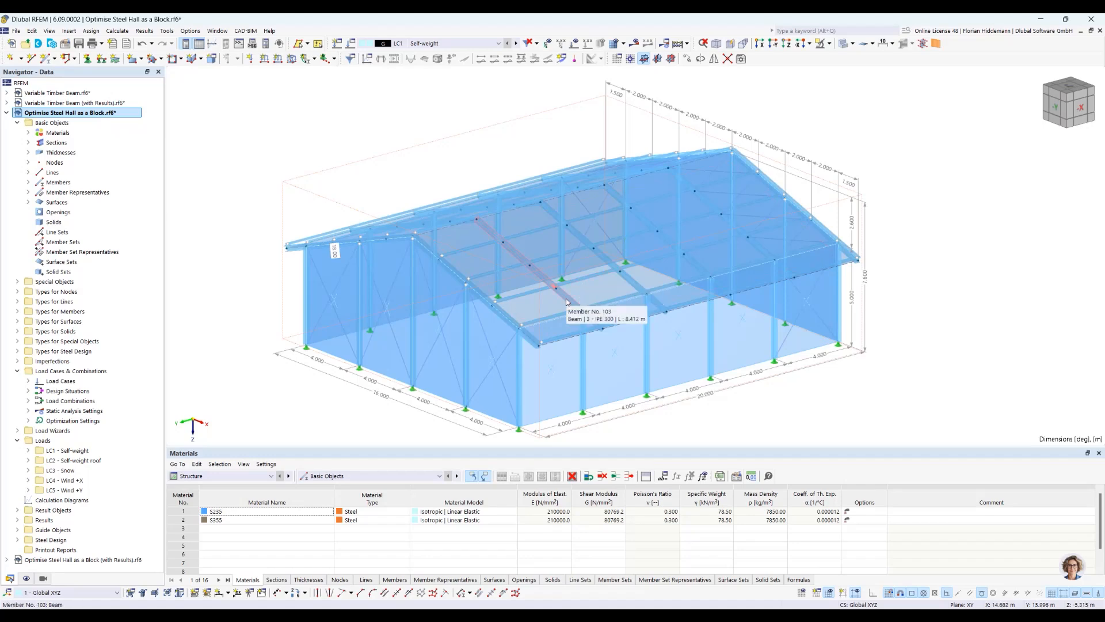
Show the Sections table and select the HE 100 A and IPE 300 sections to highlight their assigned members in the hall
click(290, 581)
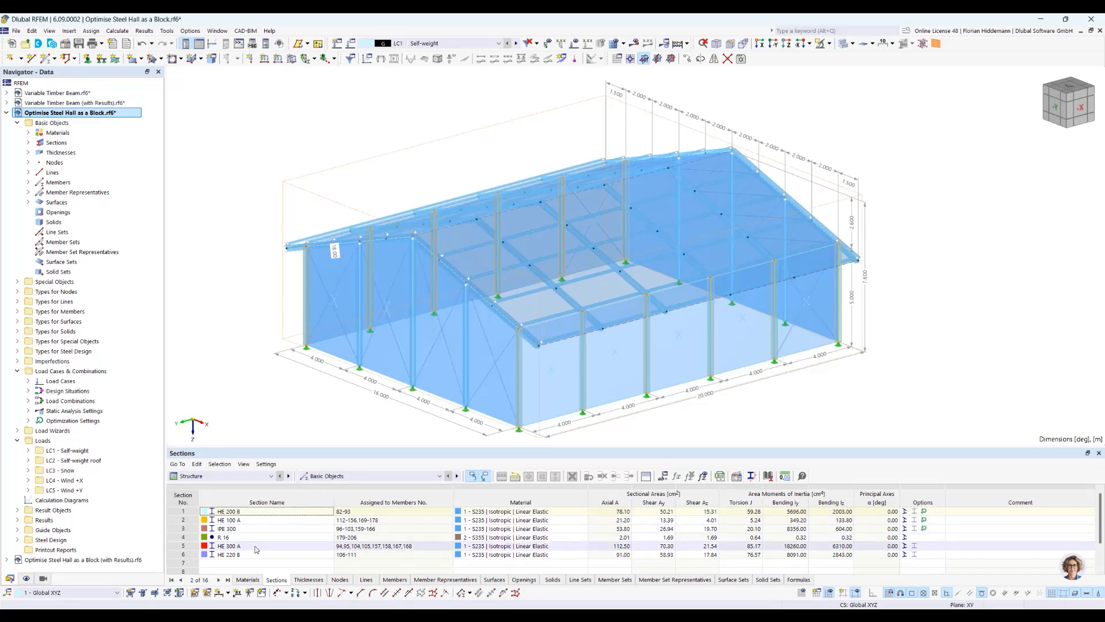
click(228, 519)
click(248, 529)
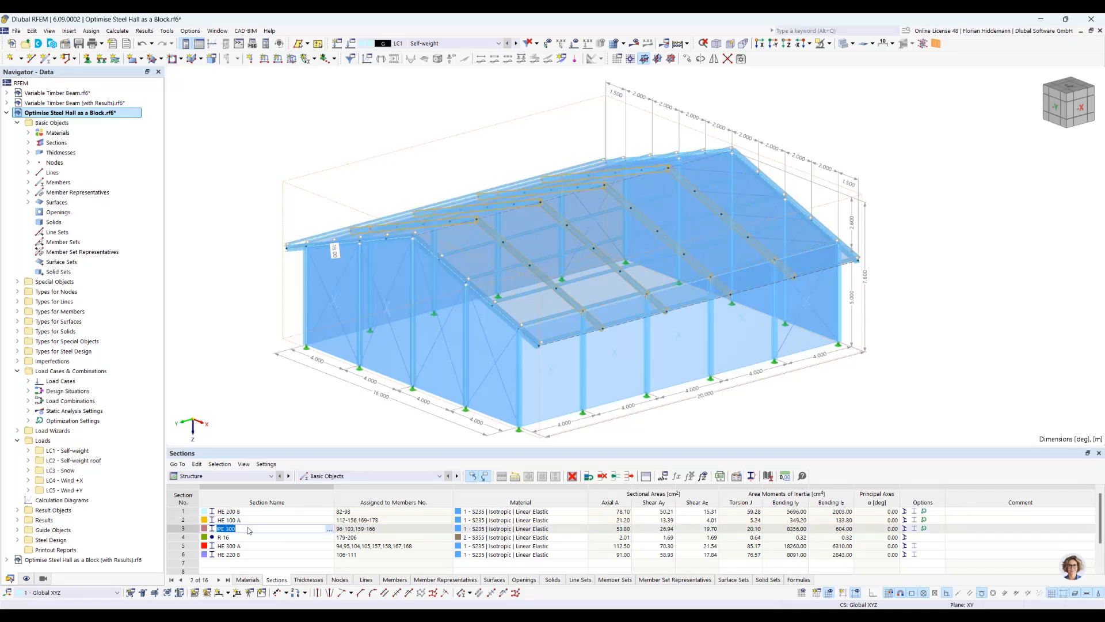
key(Up)
key(Up)
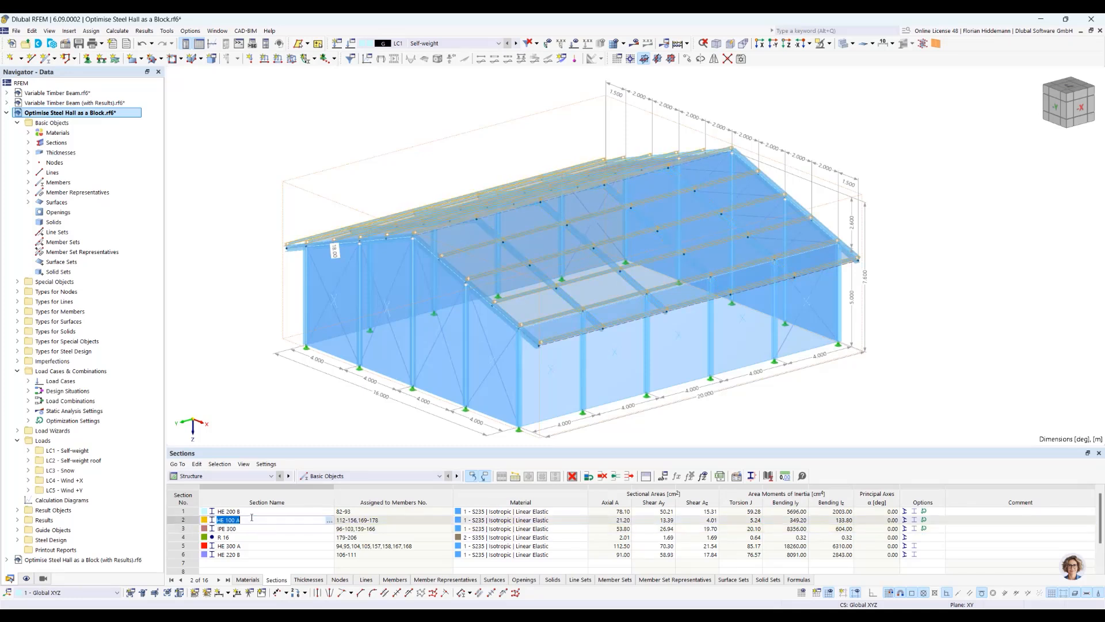
Highlight the IPE 300 members, inspect the hall block's section parameters and its JavaScript, and close the block without changes
click(251, 528)
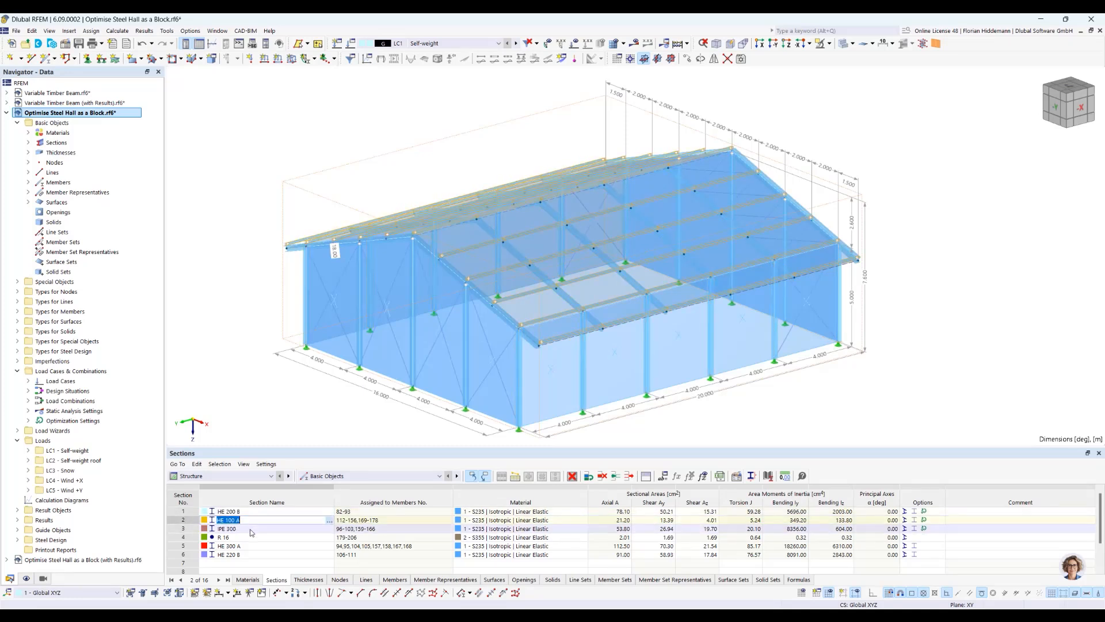
right_click(285, 183)
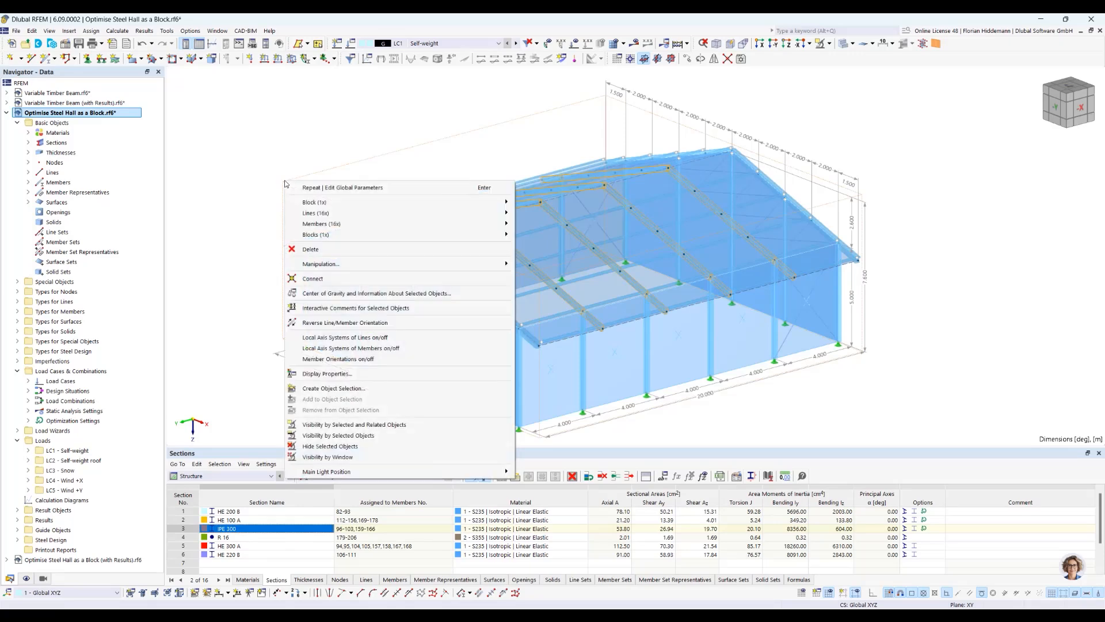
mouse_move(495, 202)
click(558, 204)
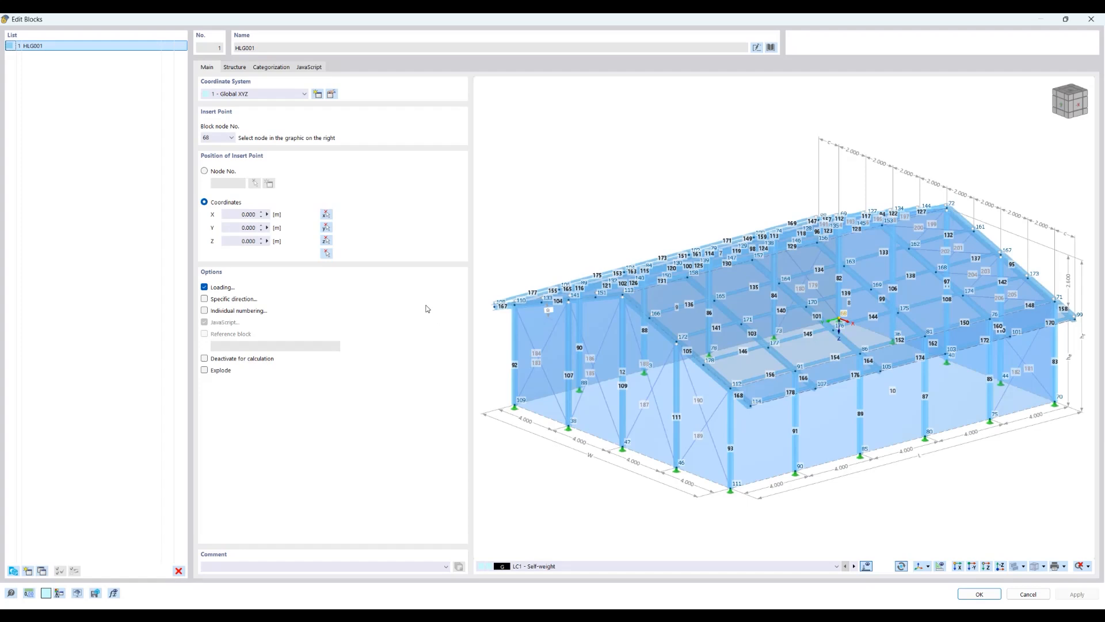
click(235, 66)
scroll(409, 381, down, 12)
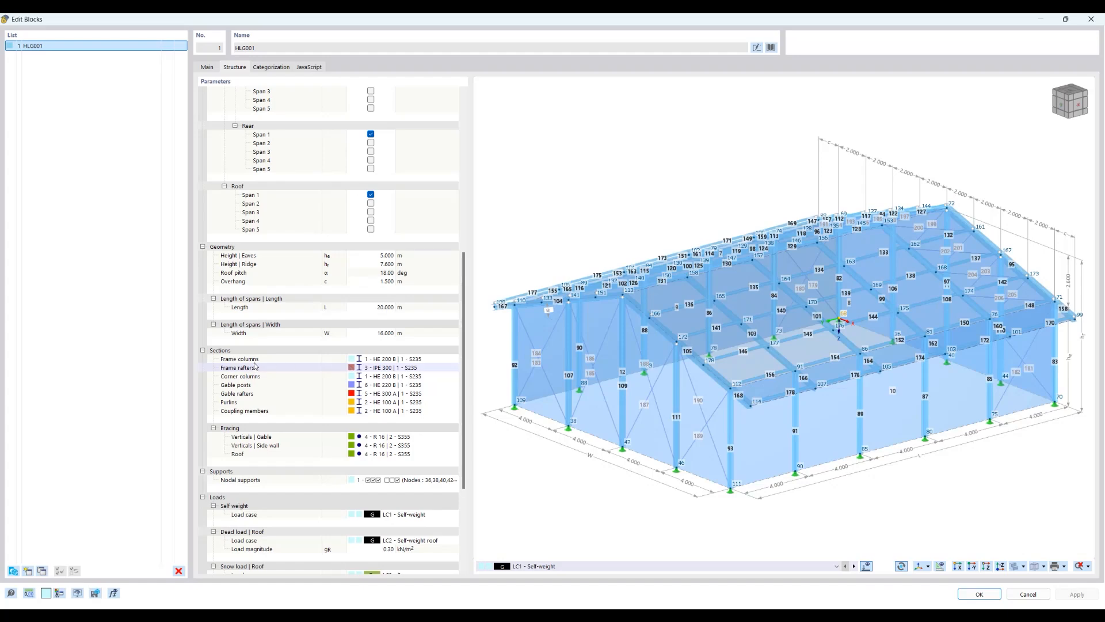
click(308, 67)
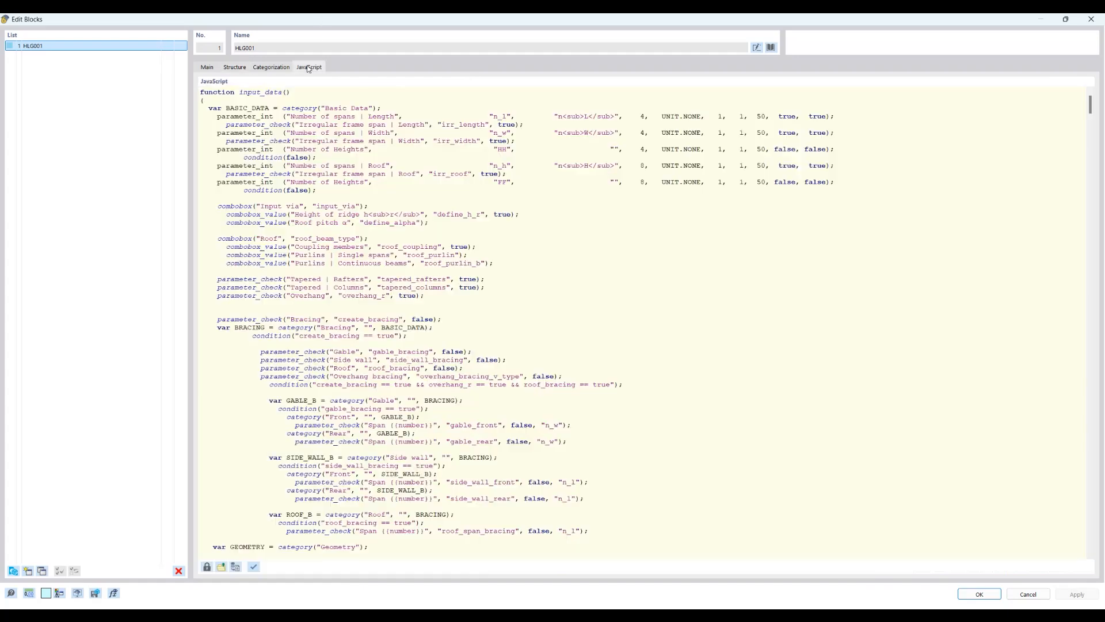
click(243, 68)
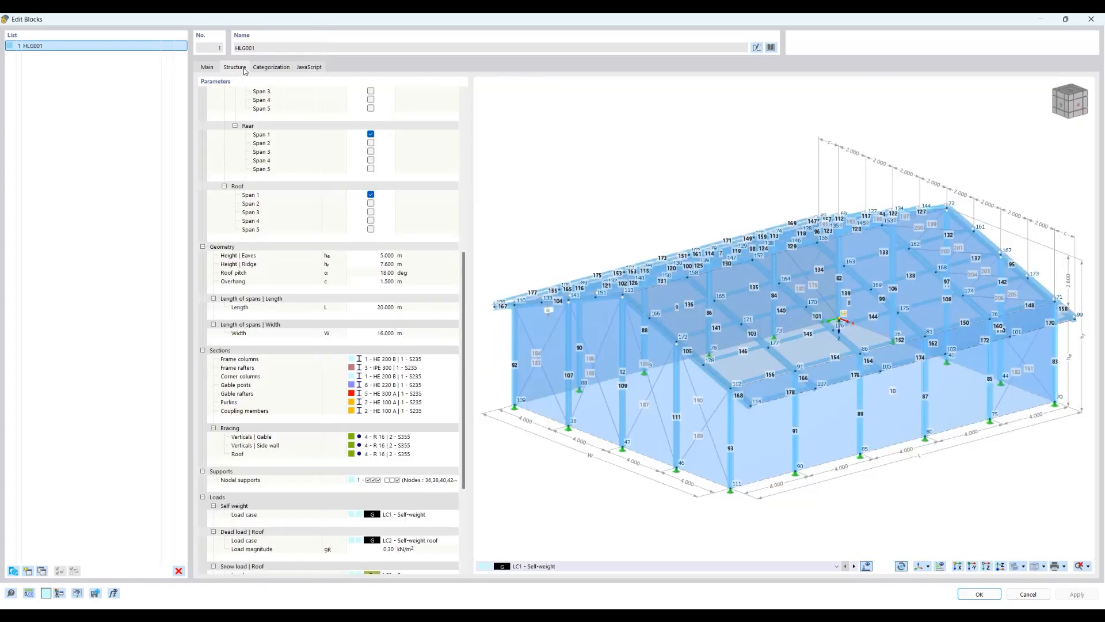
click(1028, 594)
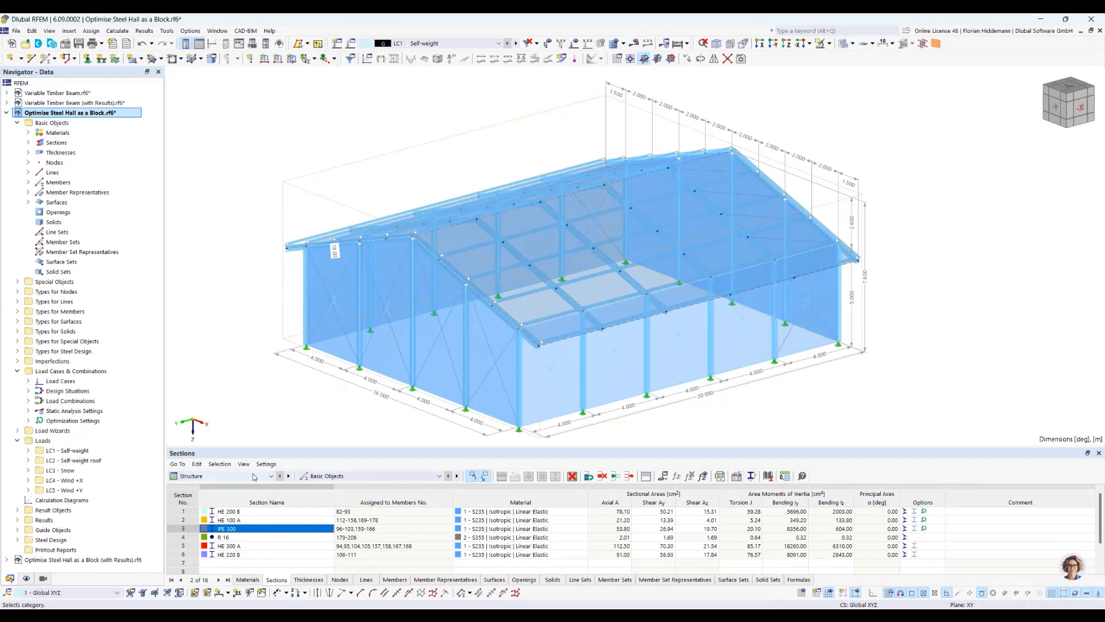
Highlight the members with sections HE 100 A and HE 200 B, and inspect the Optimization option of the HE 200 B section
click(268, 520)
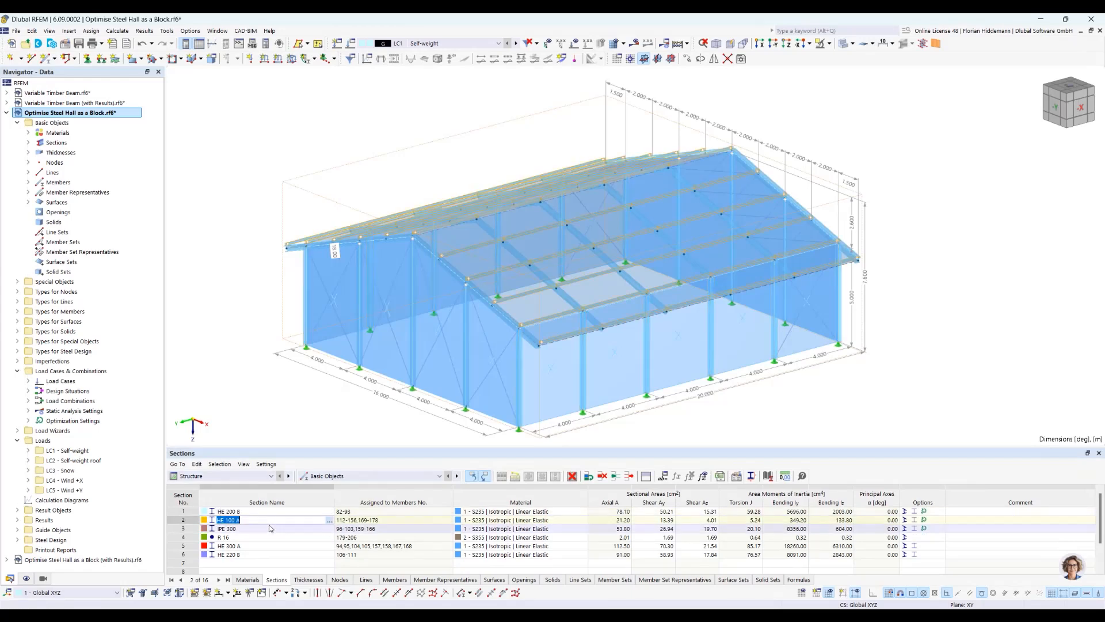
key(Up)
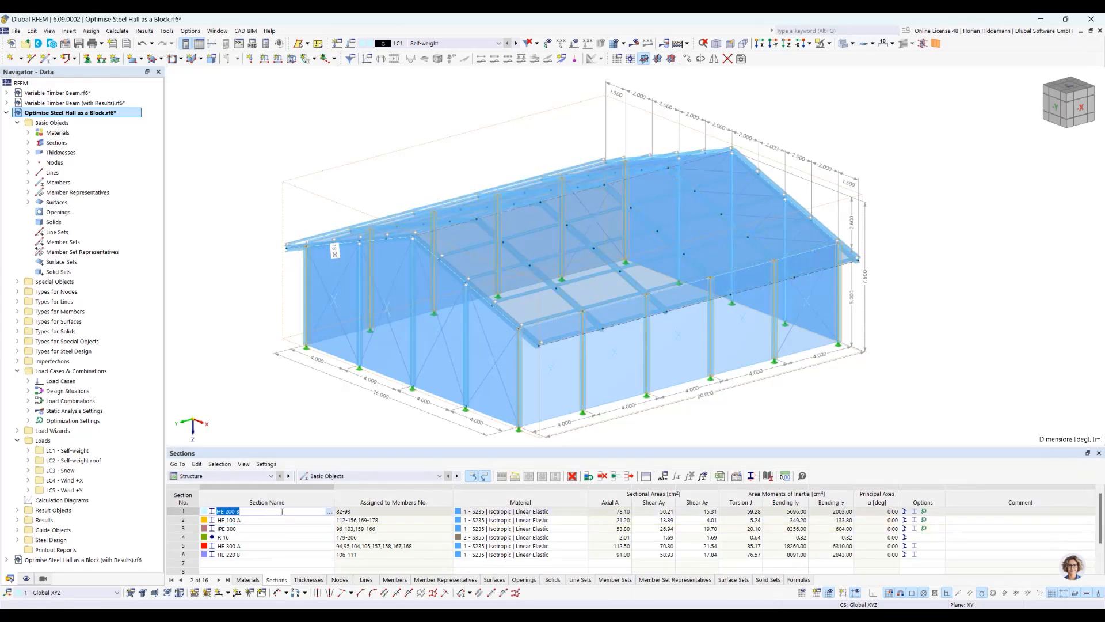
double_click(919, 511)
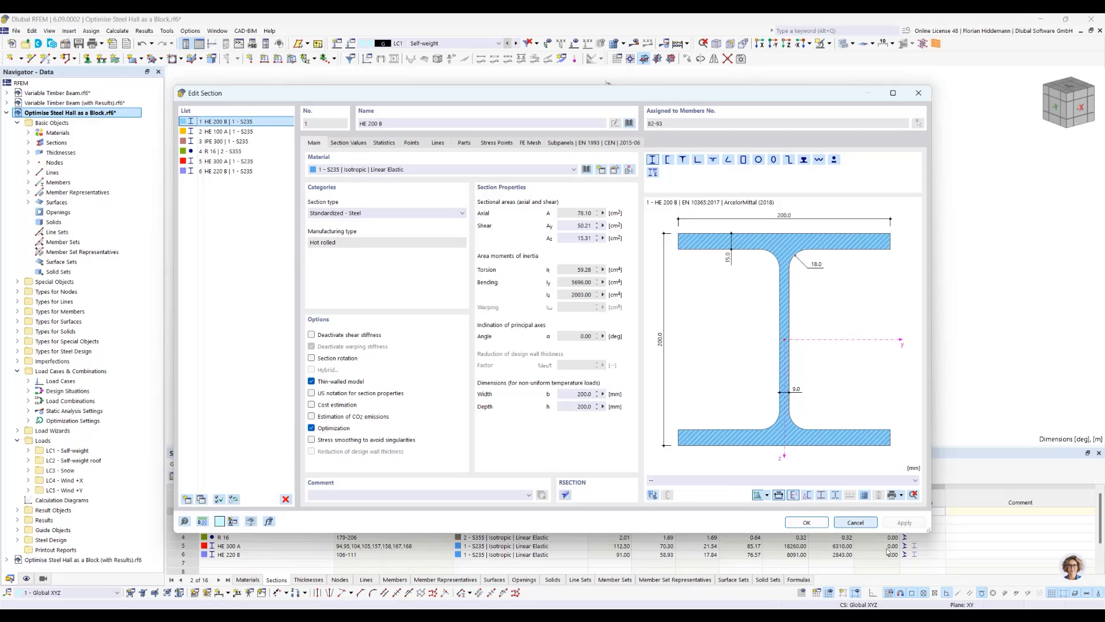
click(871, 525)
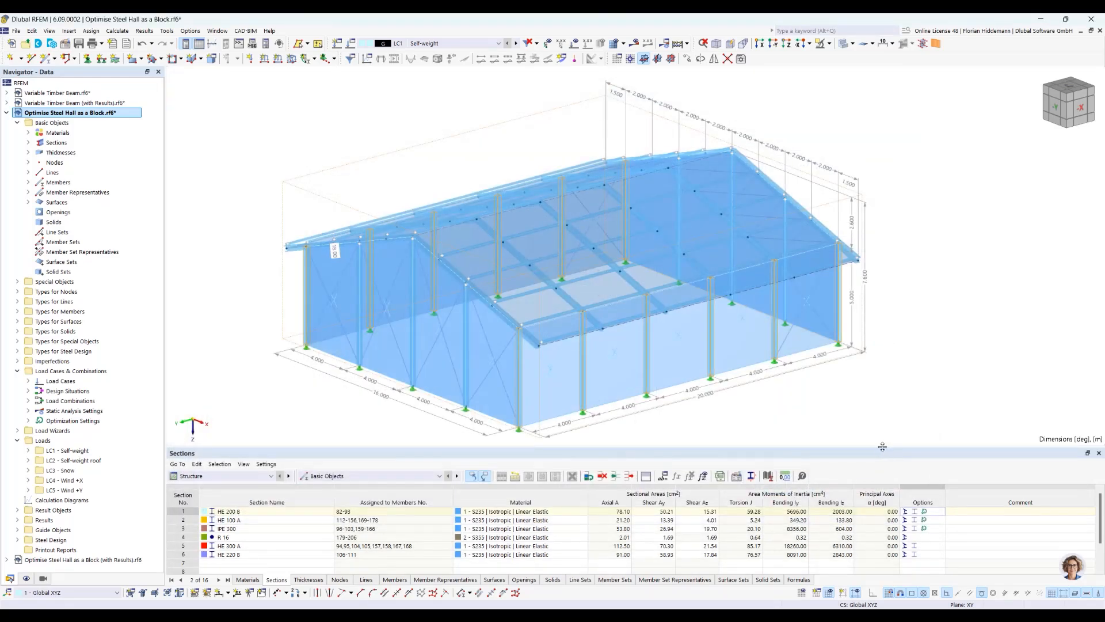
drag(883, 446, 882, 450)
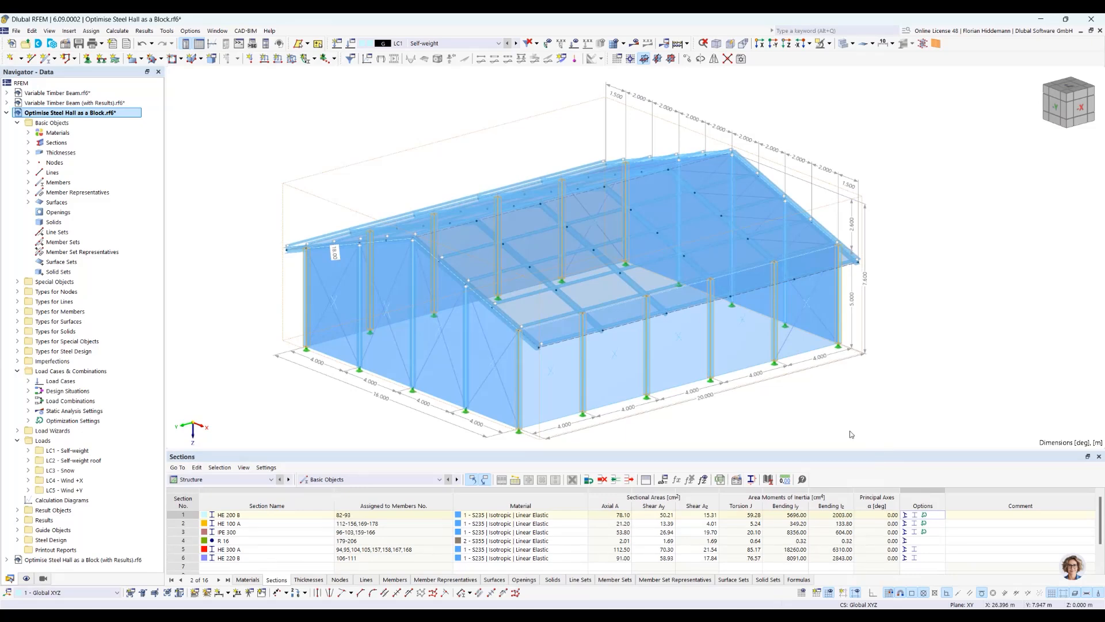
mouse_move(804, 343)
ctrl+middle_down()
mouse_move(829, 343)
mouse_move(797, 338)
ctrl+middle_up()
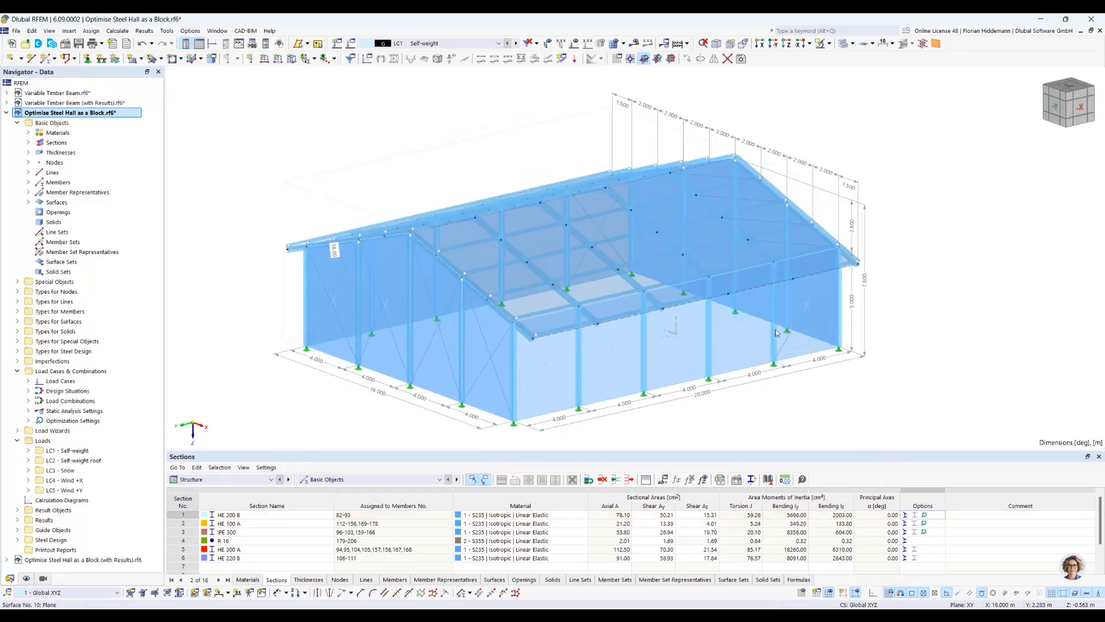
Open the optimization settings and activate Section No. 1, Section No. 2 and Section No. 3 as parameters to optimize
click(117, 31)
click(150, 293)
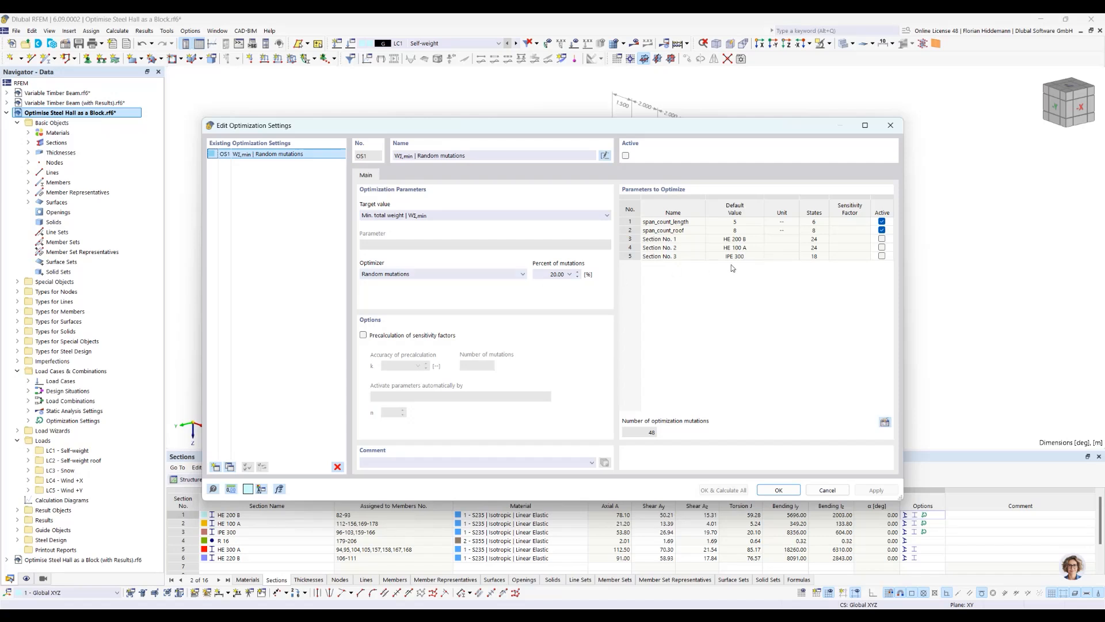
click(882, 239)
click(882, 240)
drag(726, 126, 657, 313)
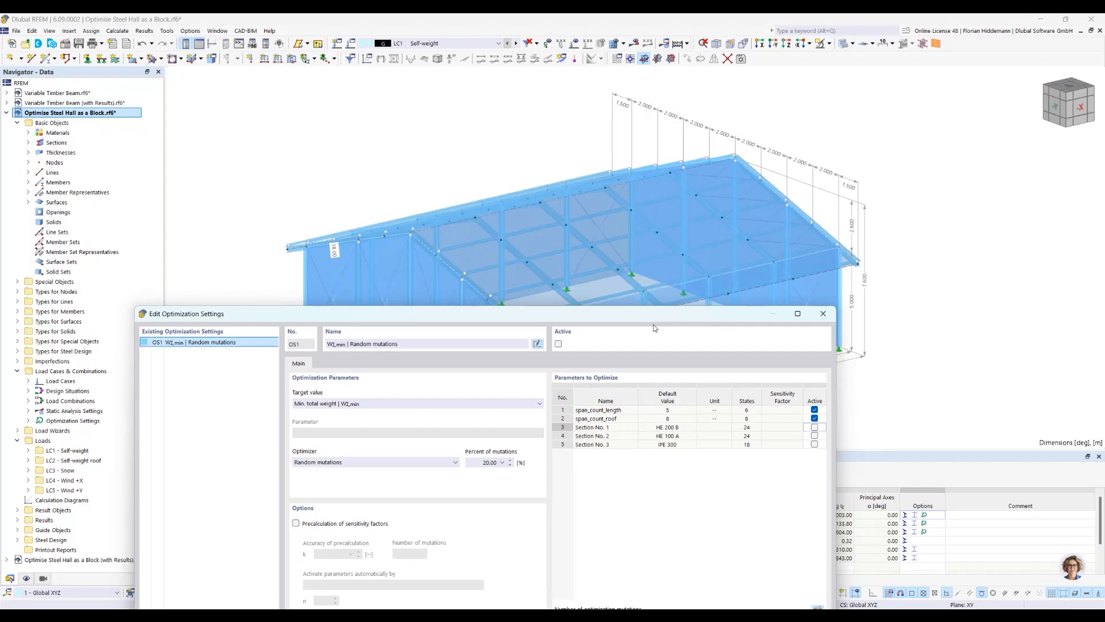
drag(656, 326, 681, 124)
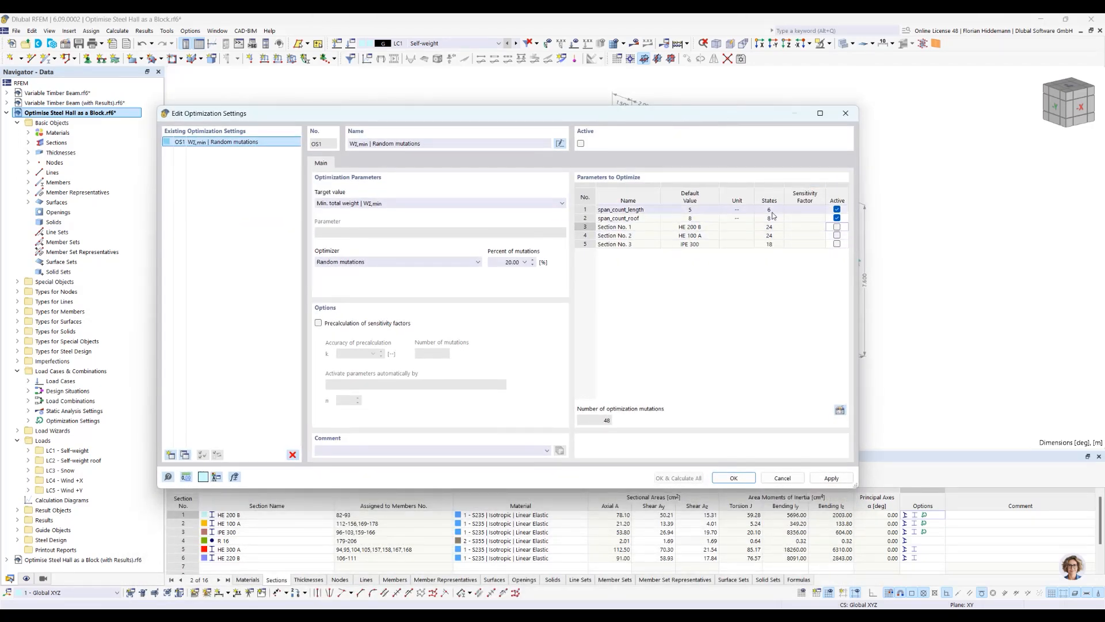
click(837, 226)
click(837, 235)
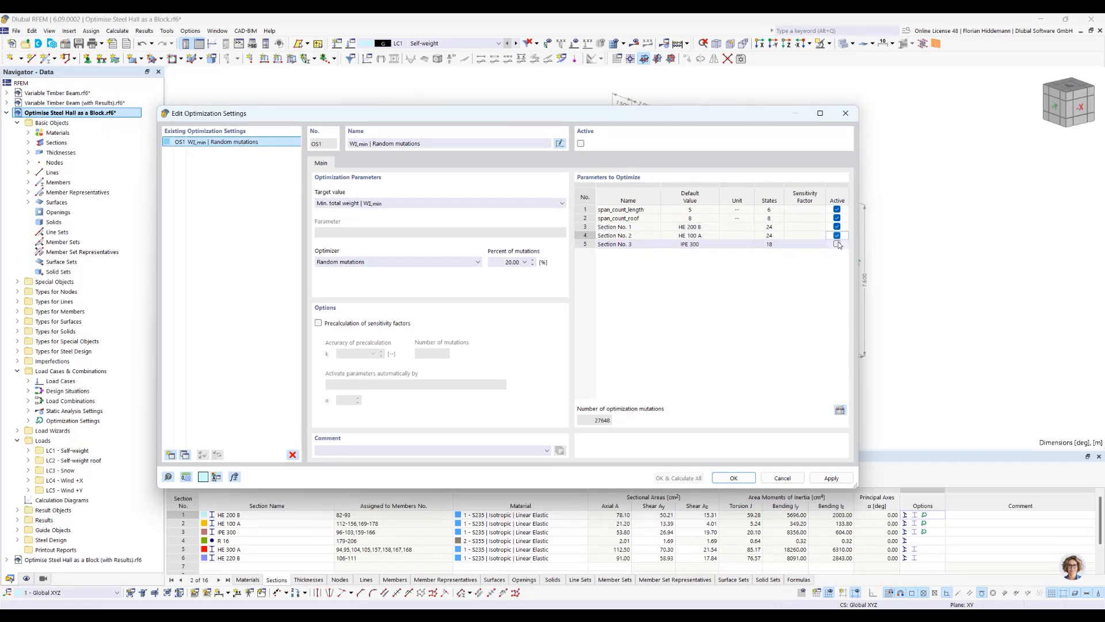
click(837, 244)
click(837, 244)
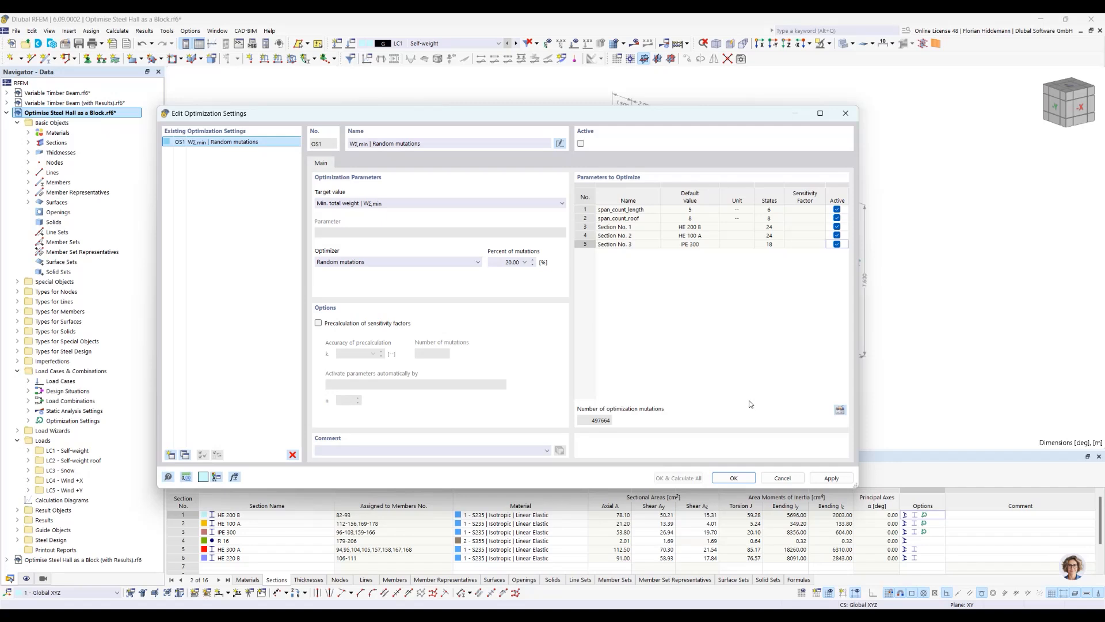
Activate the optimization setting with sensitivity factor precalculation and 10 % of mutations, keep "Sensitivity factor is greater than", and calculate all
click(318, 323)
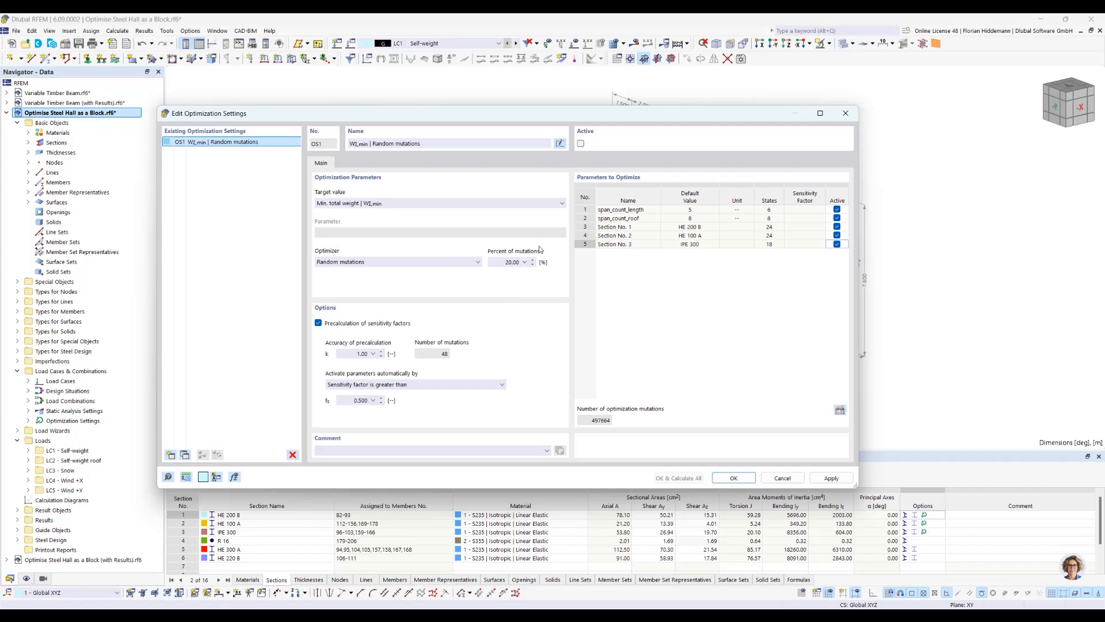
click(581, 144)
click(524, 262)
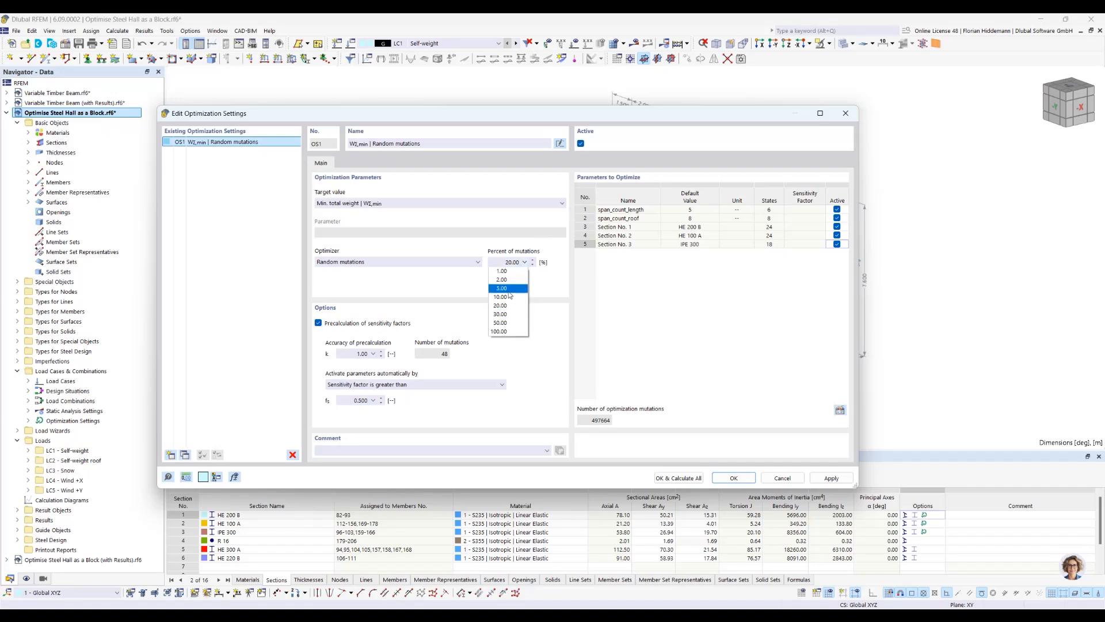
click(496, 319)
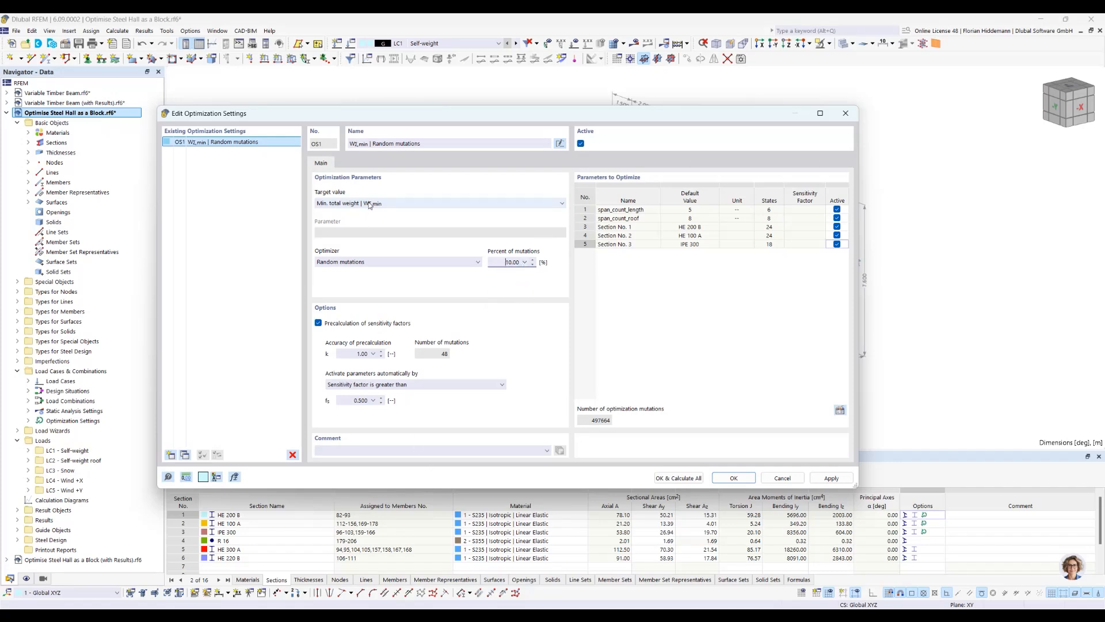
click(413, 390)
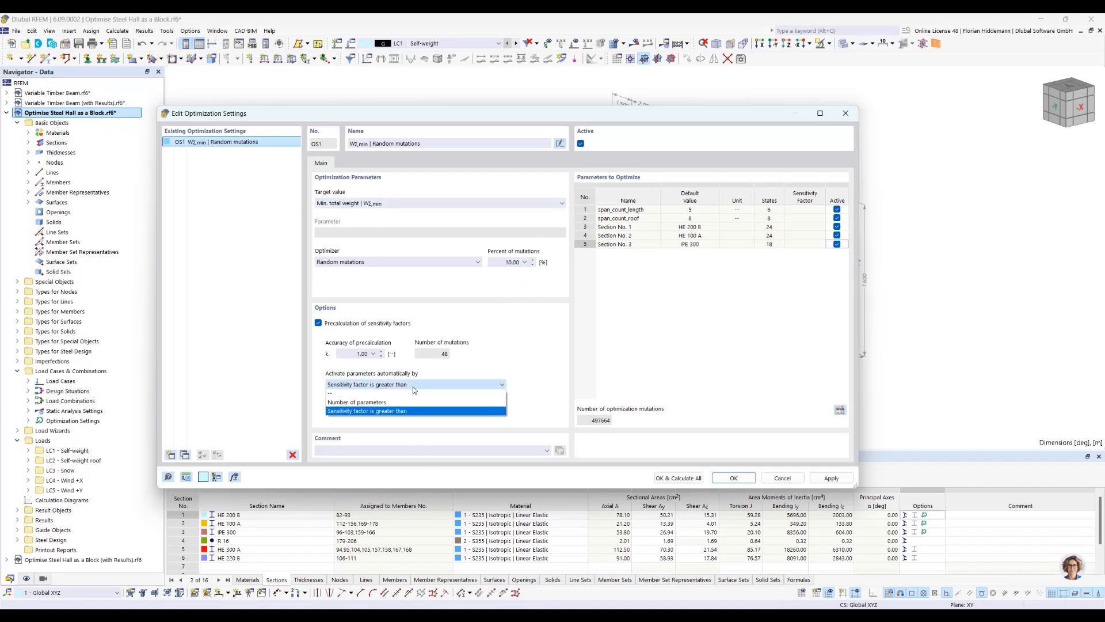
click(390, 416)
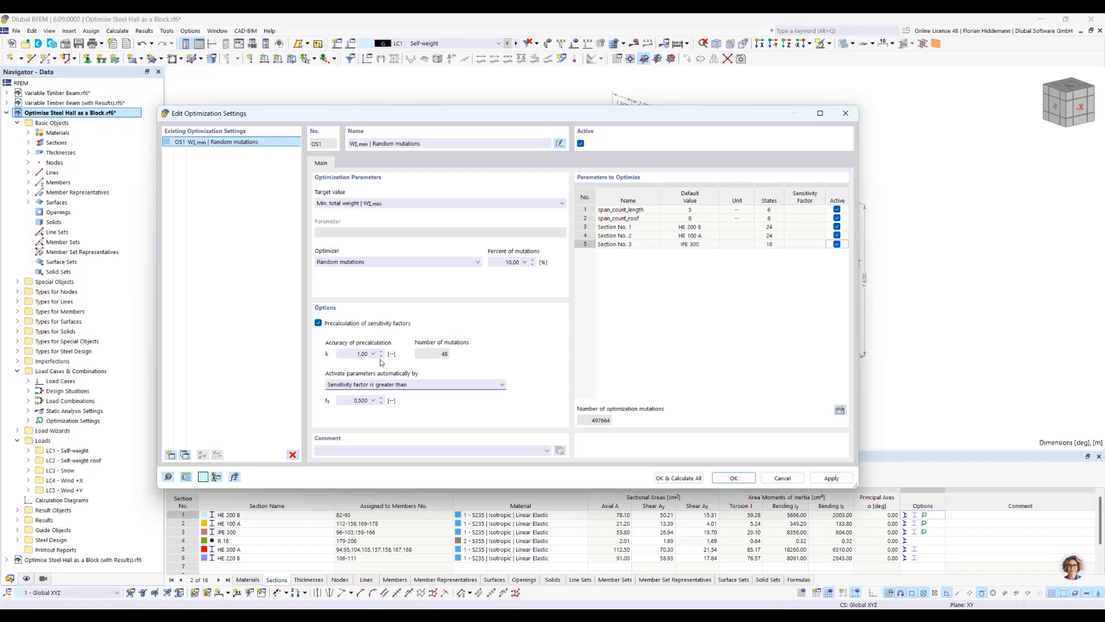
click(678, 478)
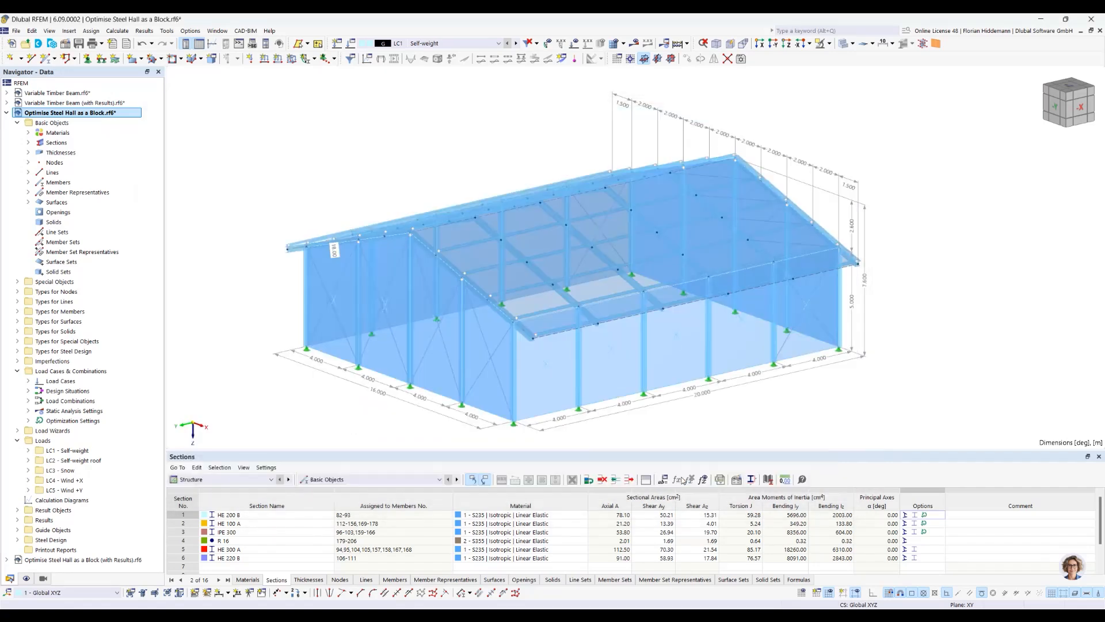
Reposition the solver window to follow the changing hall model and the table of optimized values during the calculation
drag(518, 120, 976, 417)
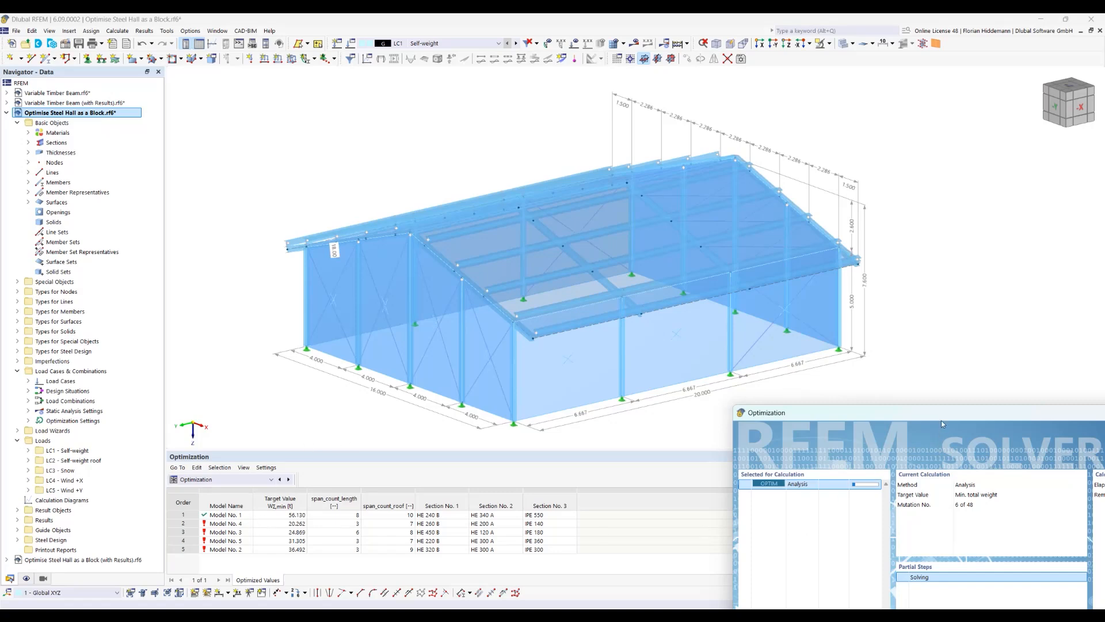
drag(941, 423, 747, 367)
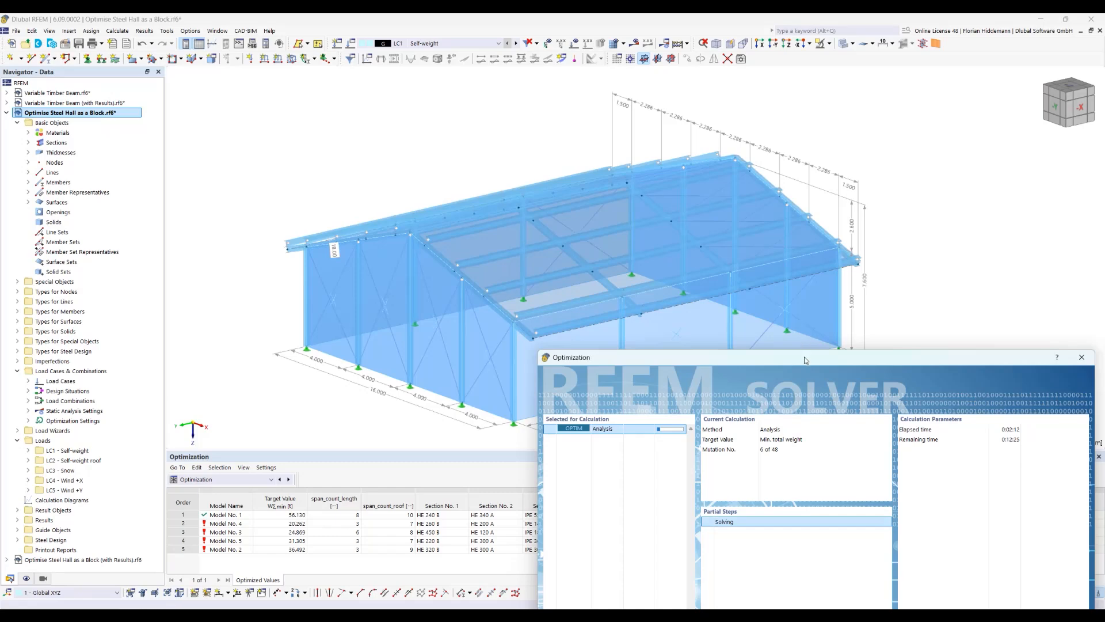
drag(803, 356, 760, 191)
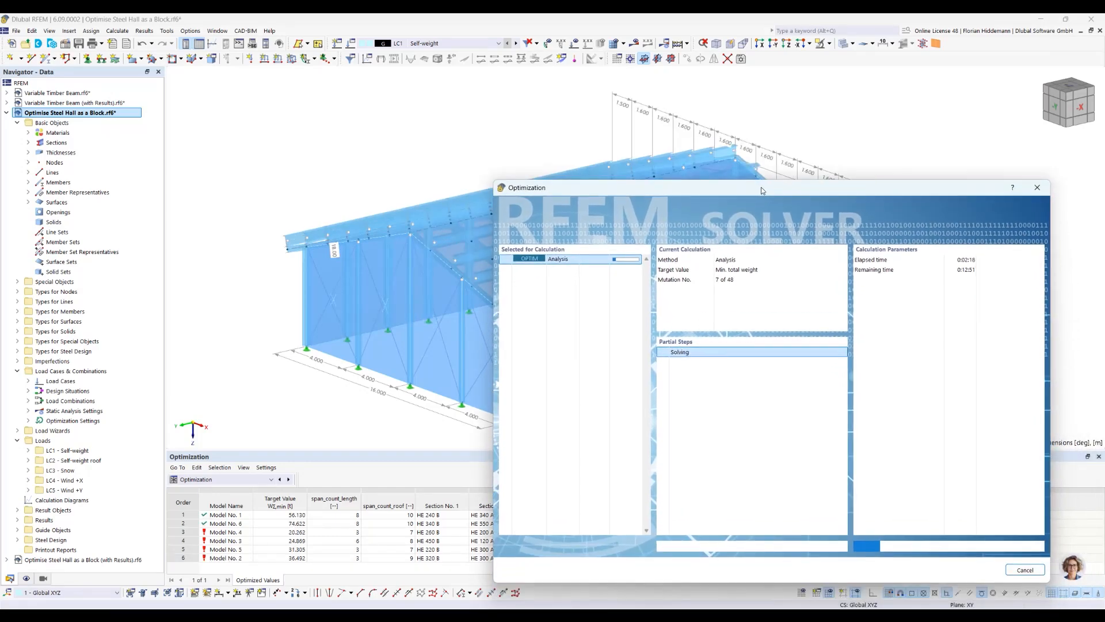
drag(761, 191, 984, 423)
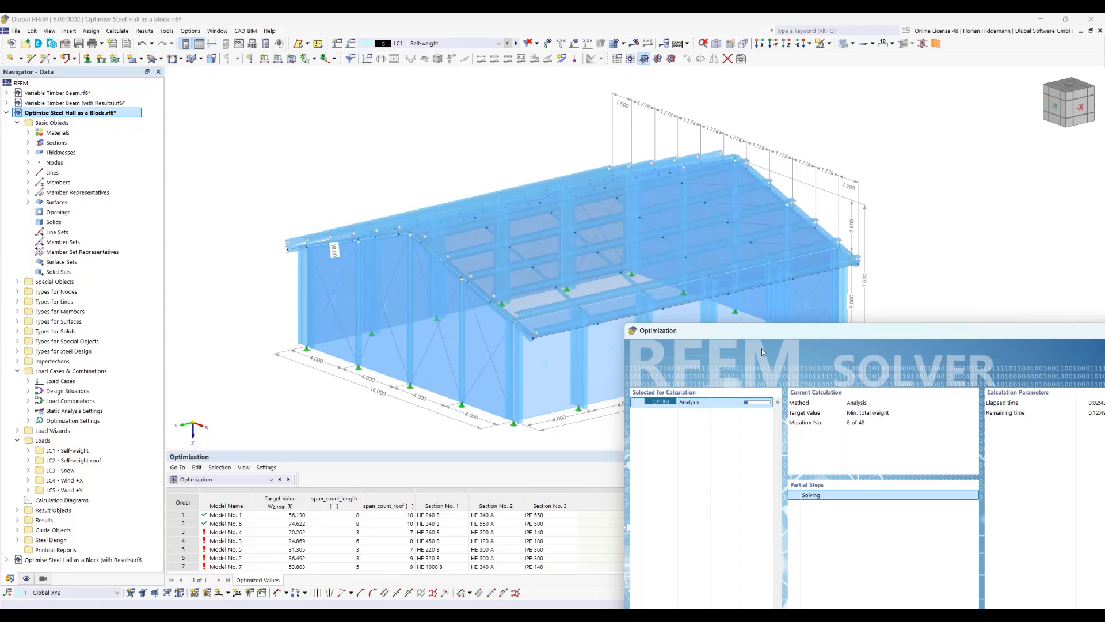
drag(734, 337, 358, 134)
Cancel the running optimization calculation and close the resulting message
click(778, 510)
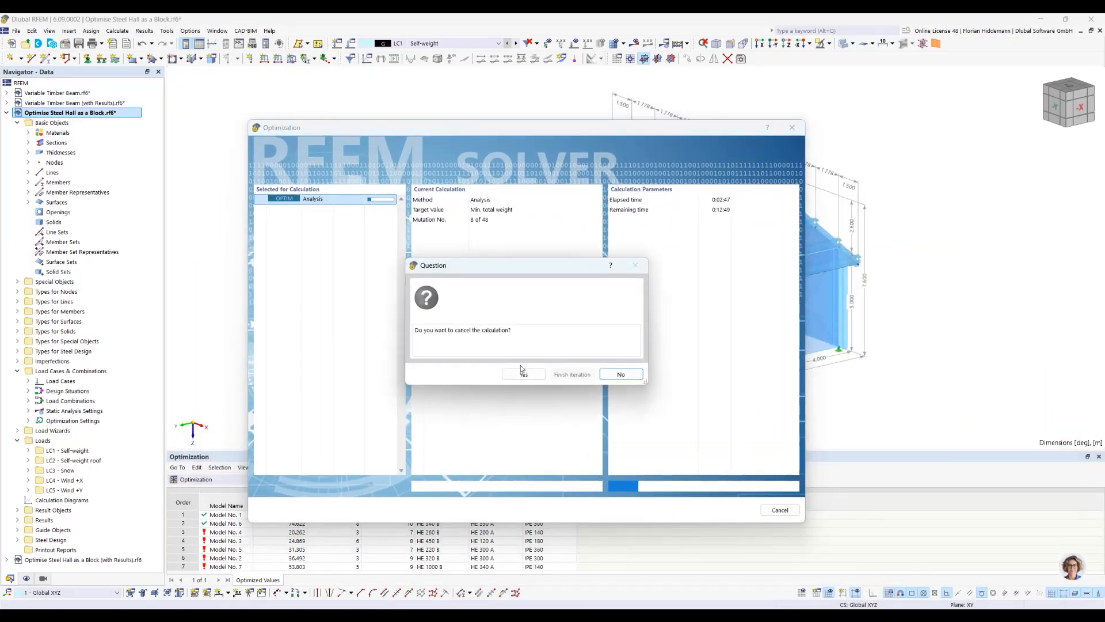
click(617, 373)
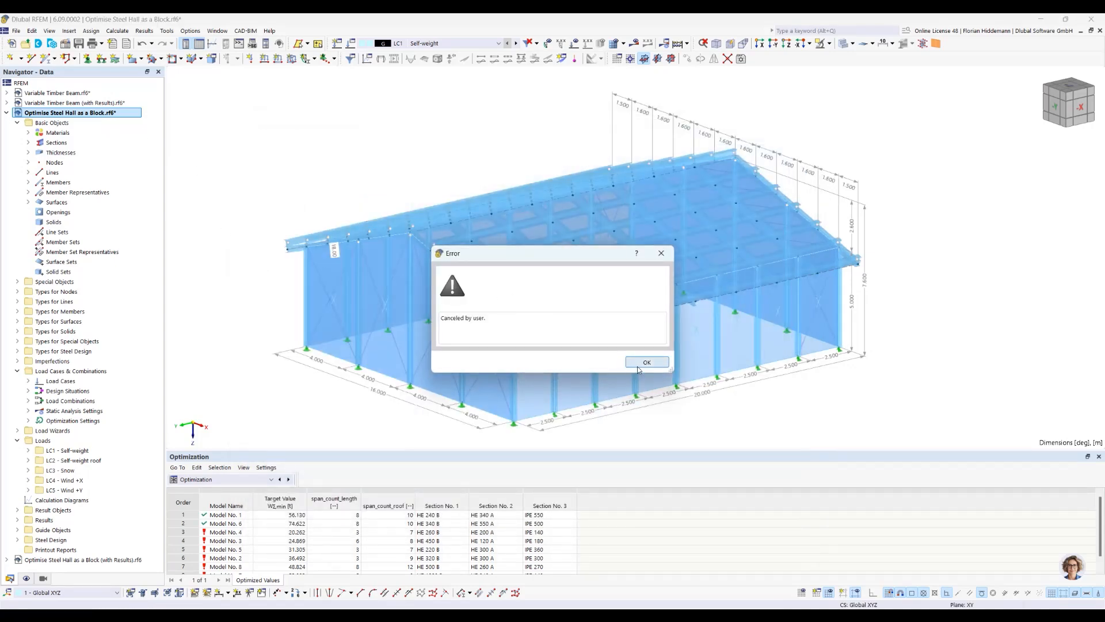
click(645, 362)
Collapse the current model's data tree and make "Optimise Steel Hall as a Block (with Results)" the active model
click(6, 113)
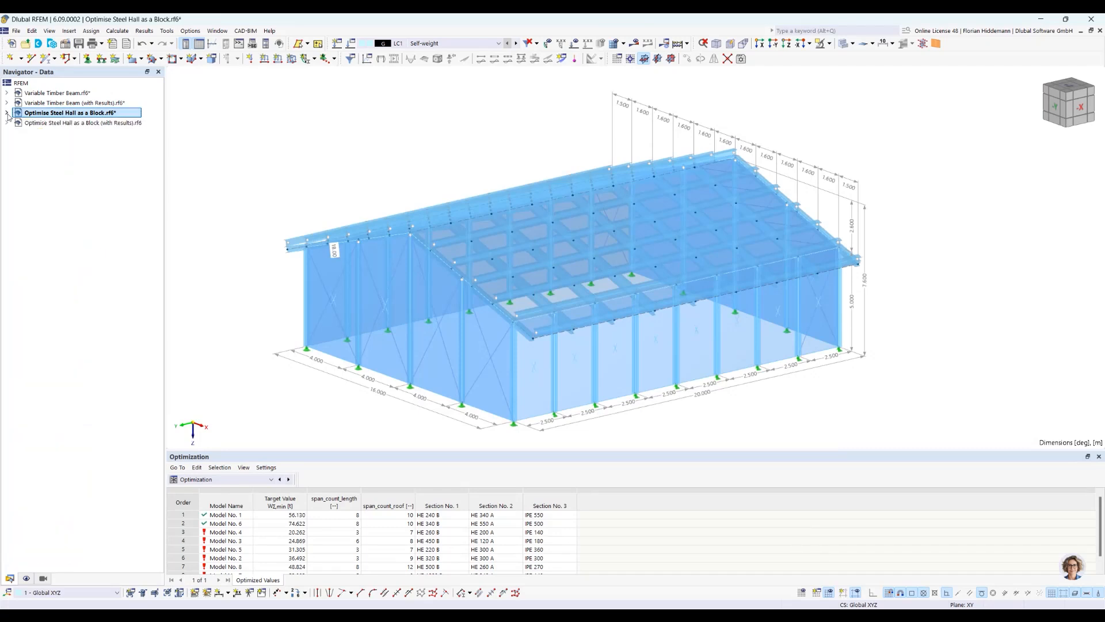
click(82, 123)
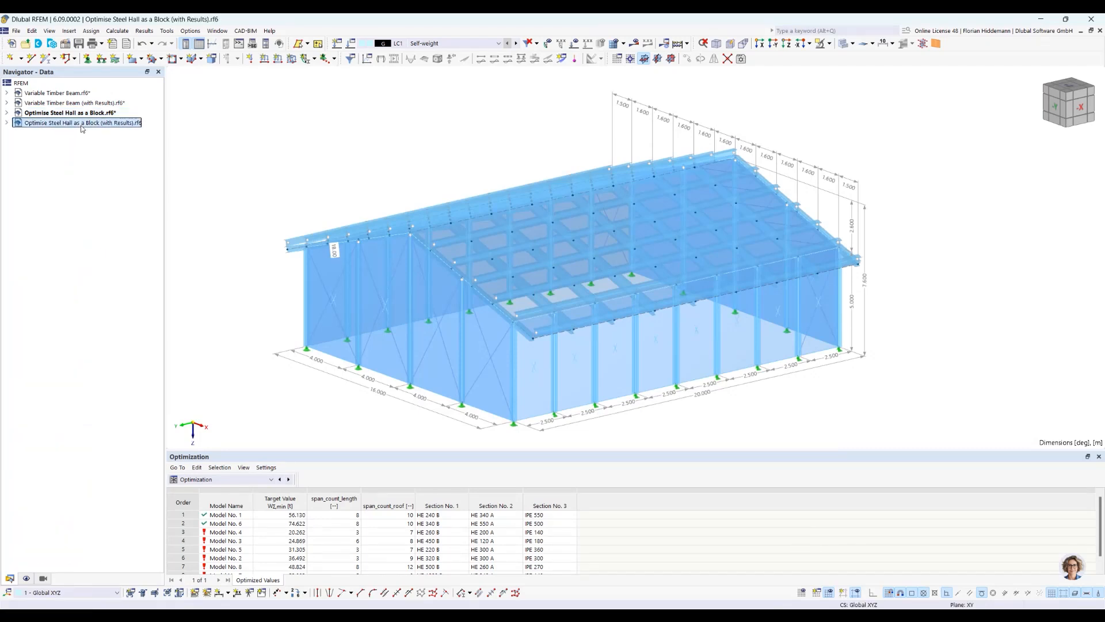
right_click(82, 125)
click(323, 179)
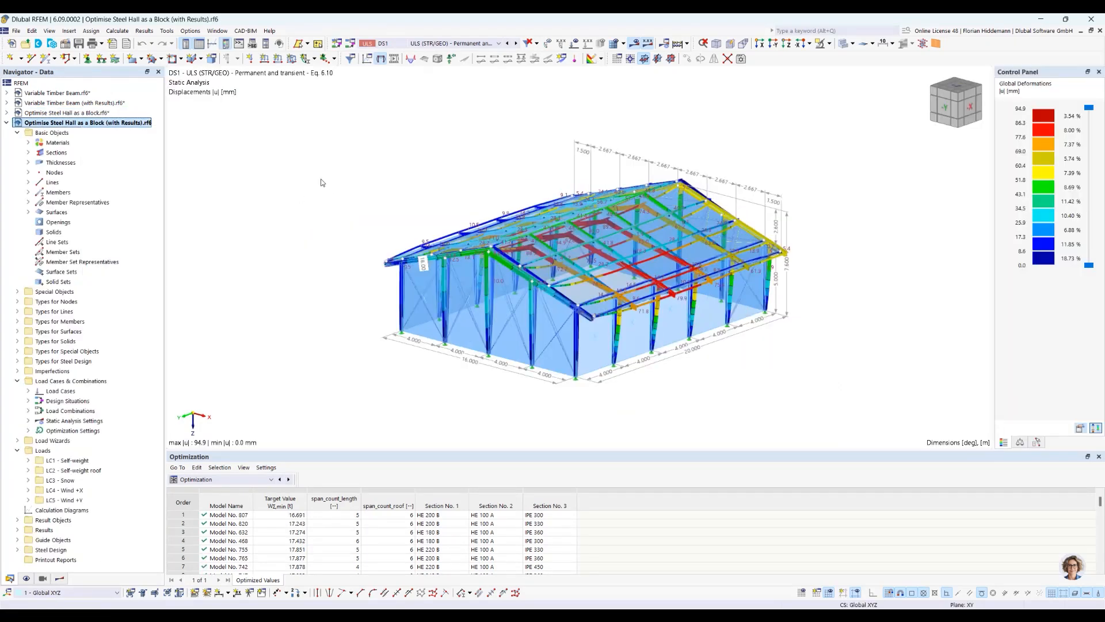
Enlarge the optimization results table and examine the calculated model variants down to the end of the list
drag(259, 451, 259, 224)
scroll(610, 563, down, 15)
scroll(639, 507, down, 10)
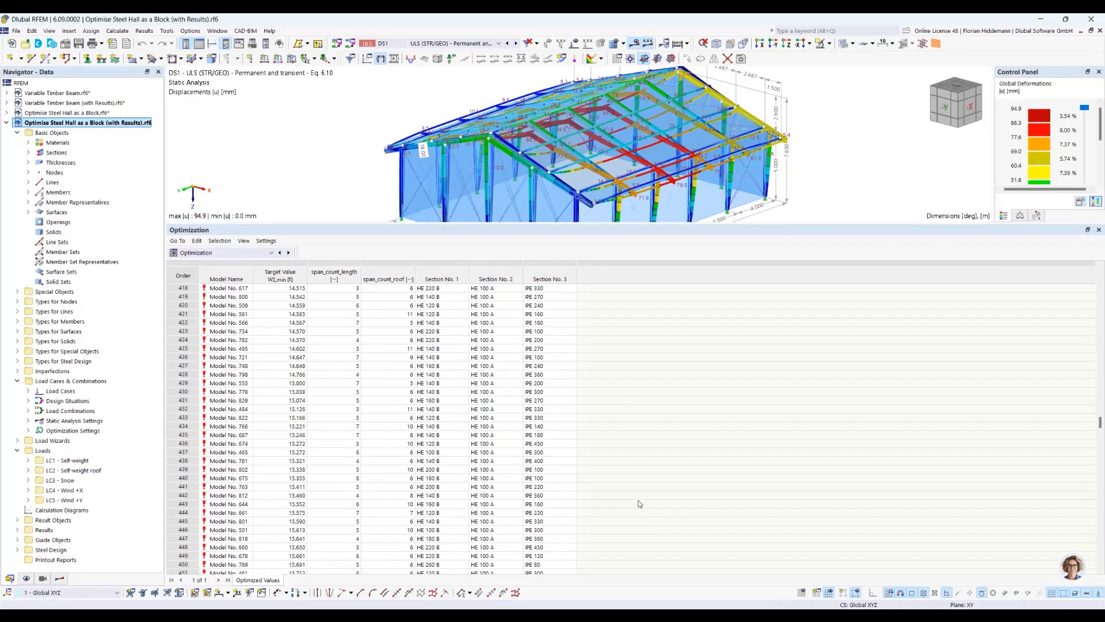
scroll(640, 493, down, 20)
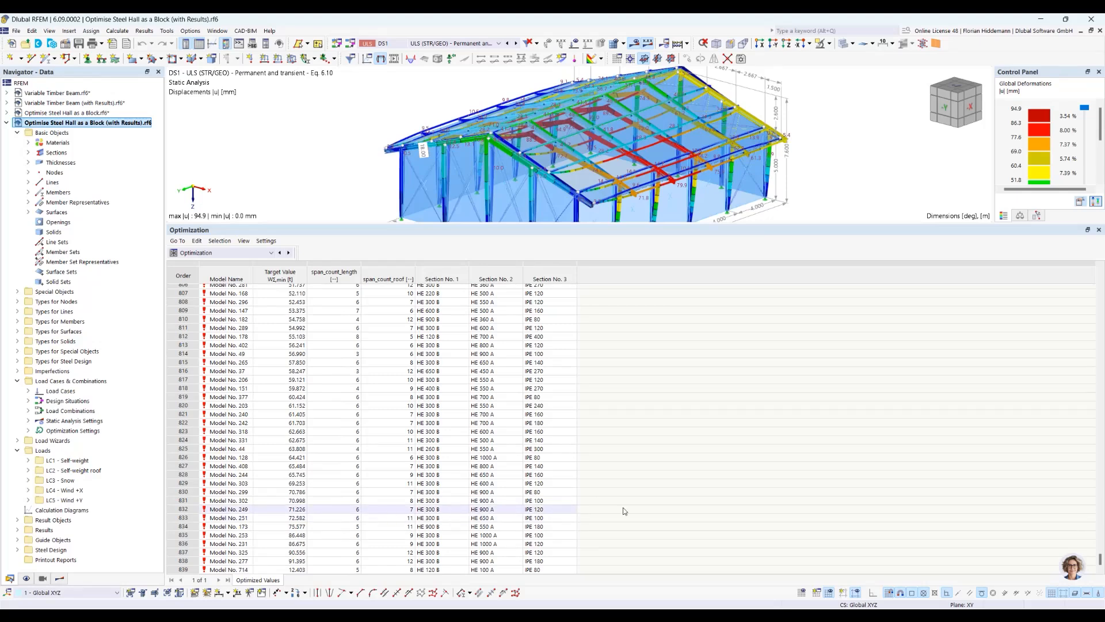
Compare the valid and failed model variants throughout the optimization results table and select the first-ranked variant's target value
drag(1098, 556, 1083, 275)
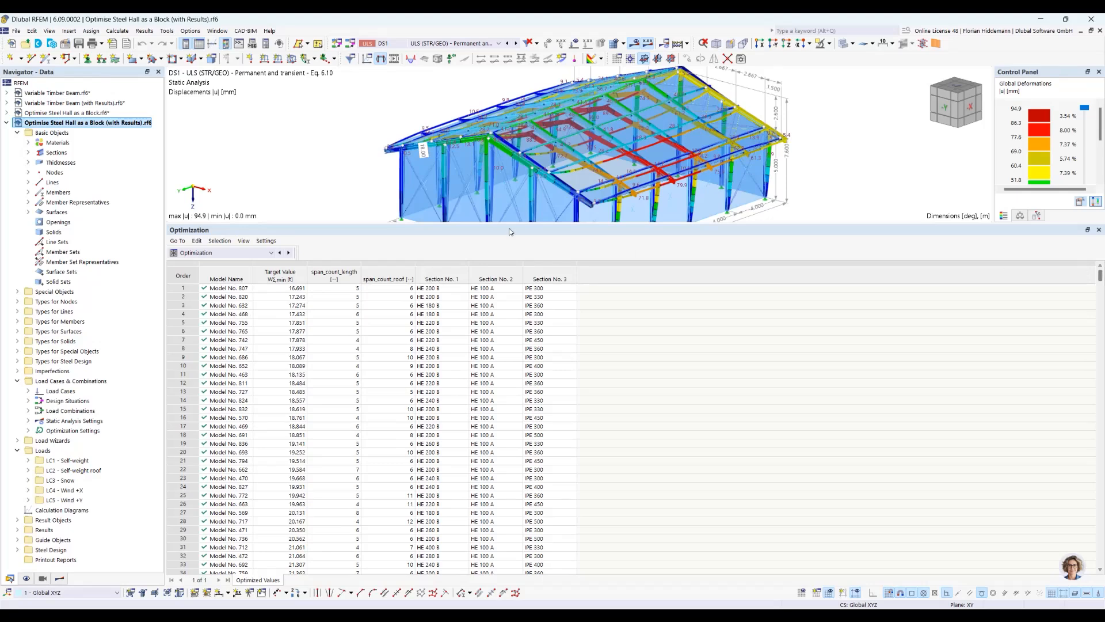
scroll(392, 440, down, 20)
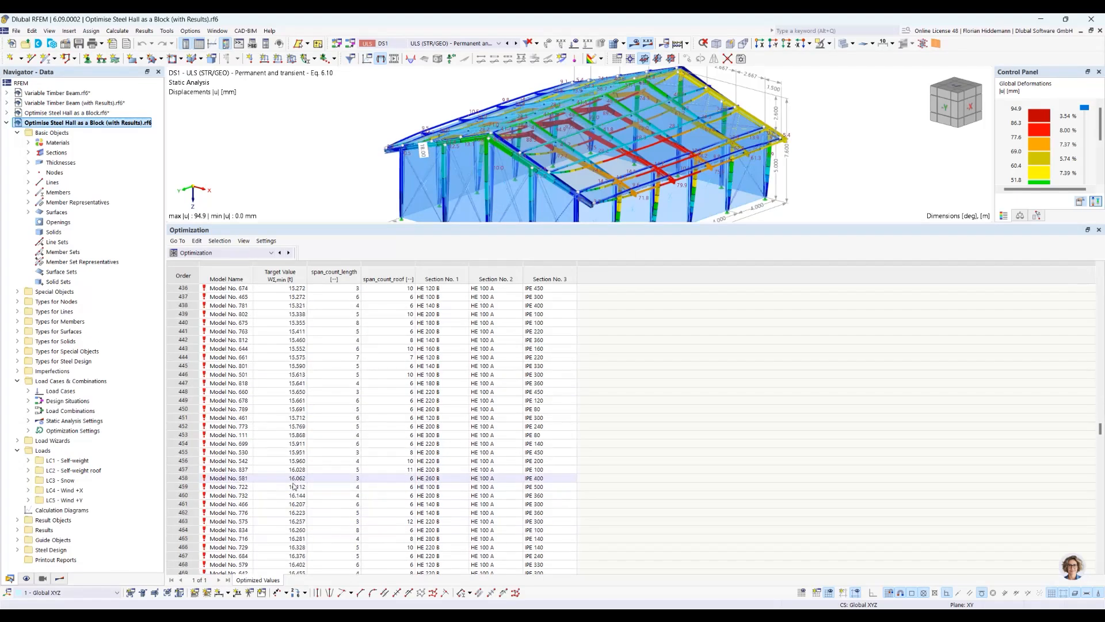
scroll(309, 541, down, 20)
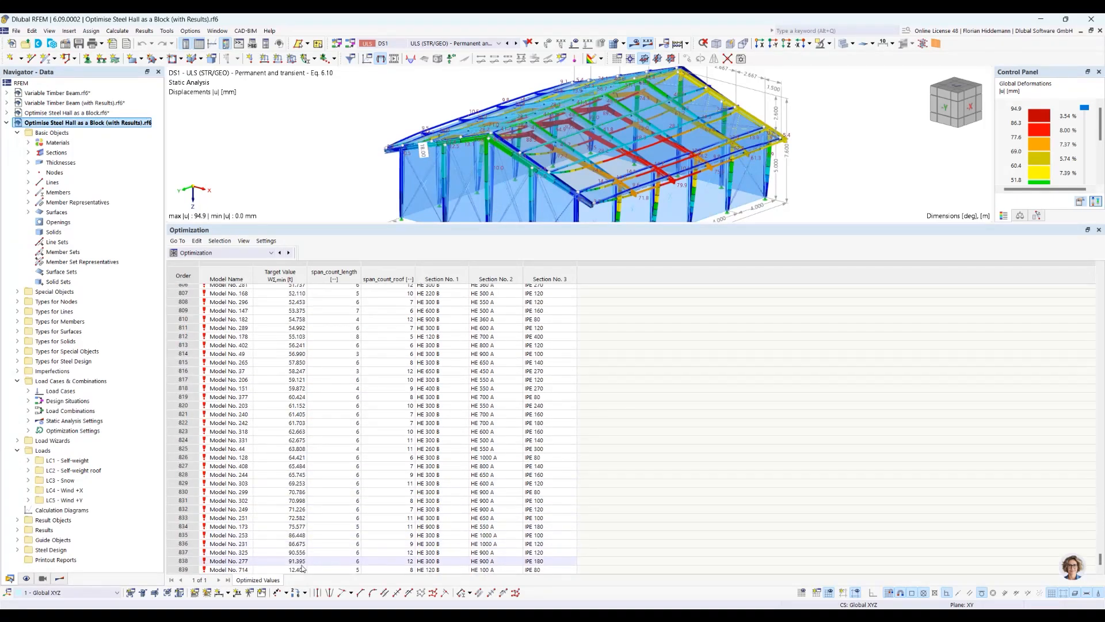
scroll(305, 559, up, 20)
scroll(302, 567, up, 20)
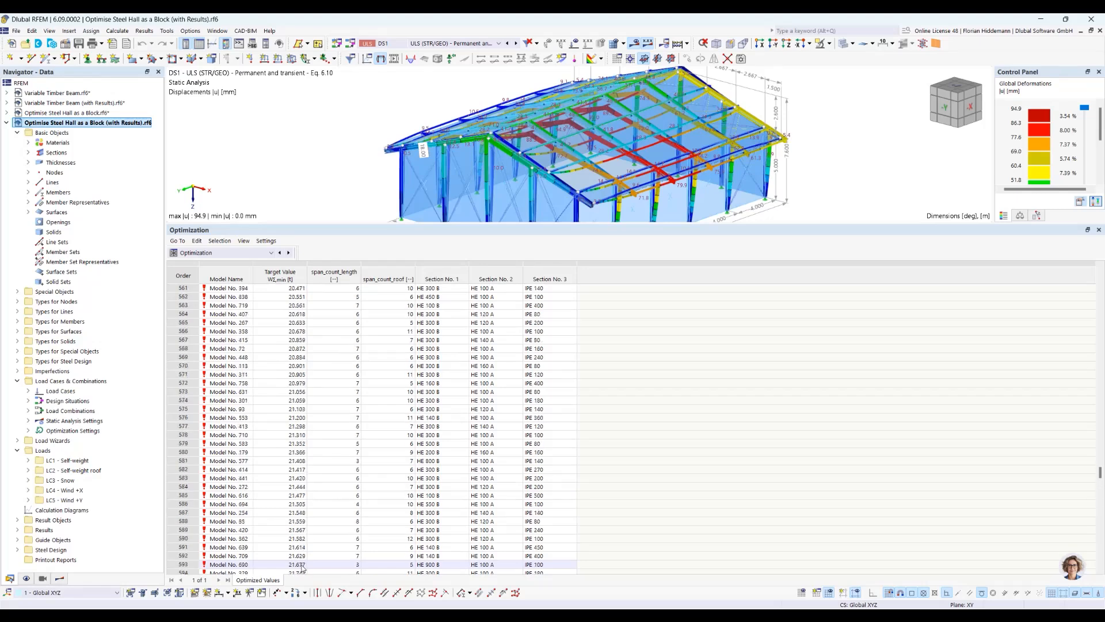
scroll(299, 553, up, 9)
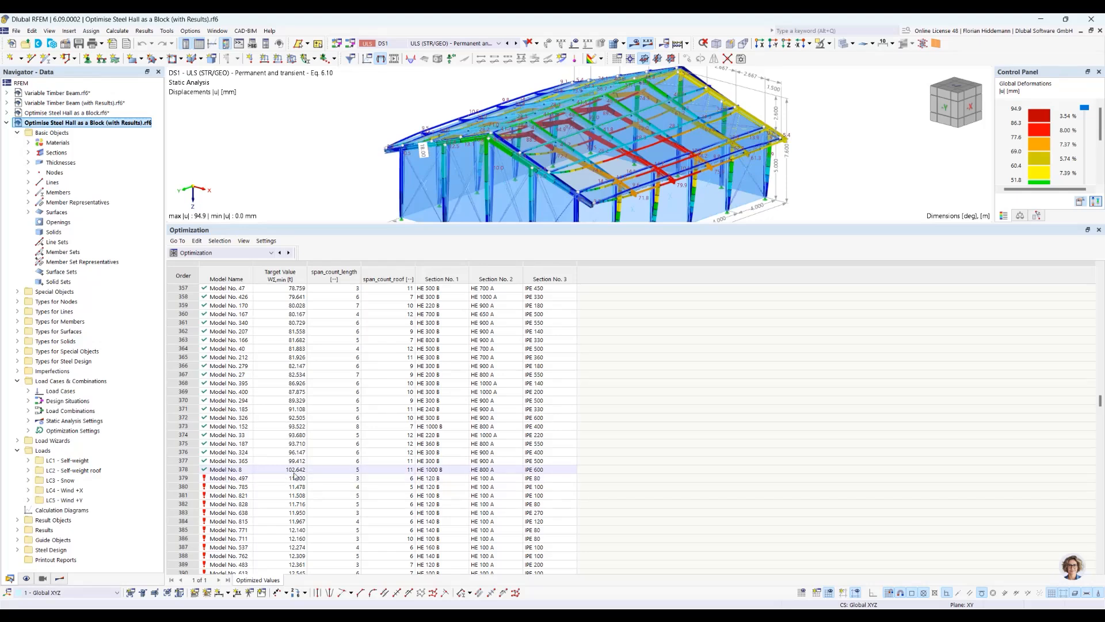
scroll(299, 473, down, 6)
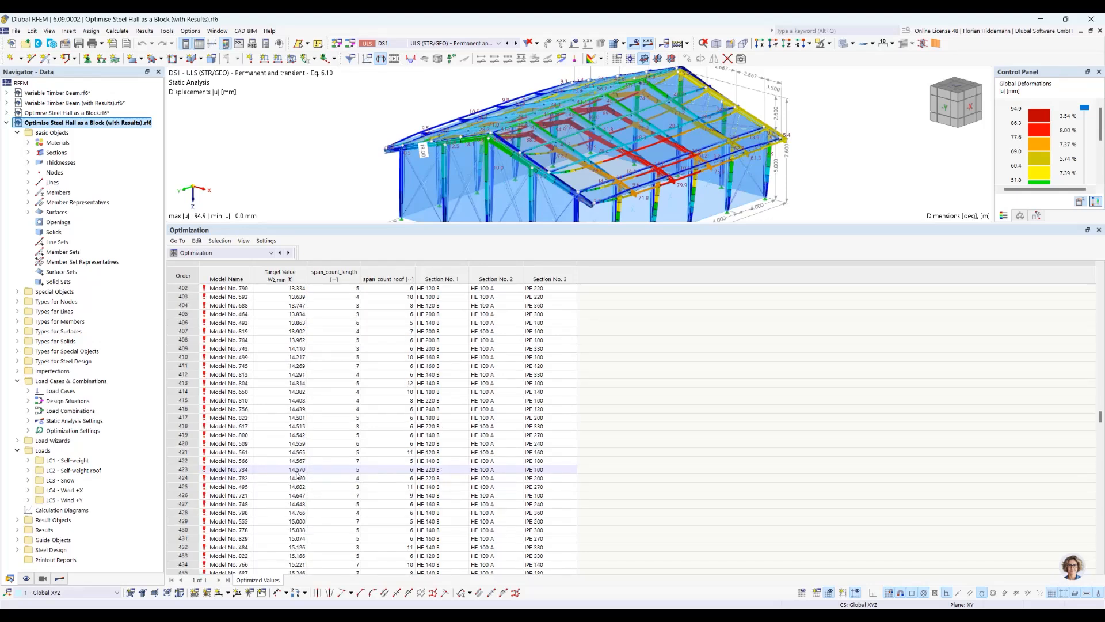
scroll(302, 455, up, 20)
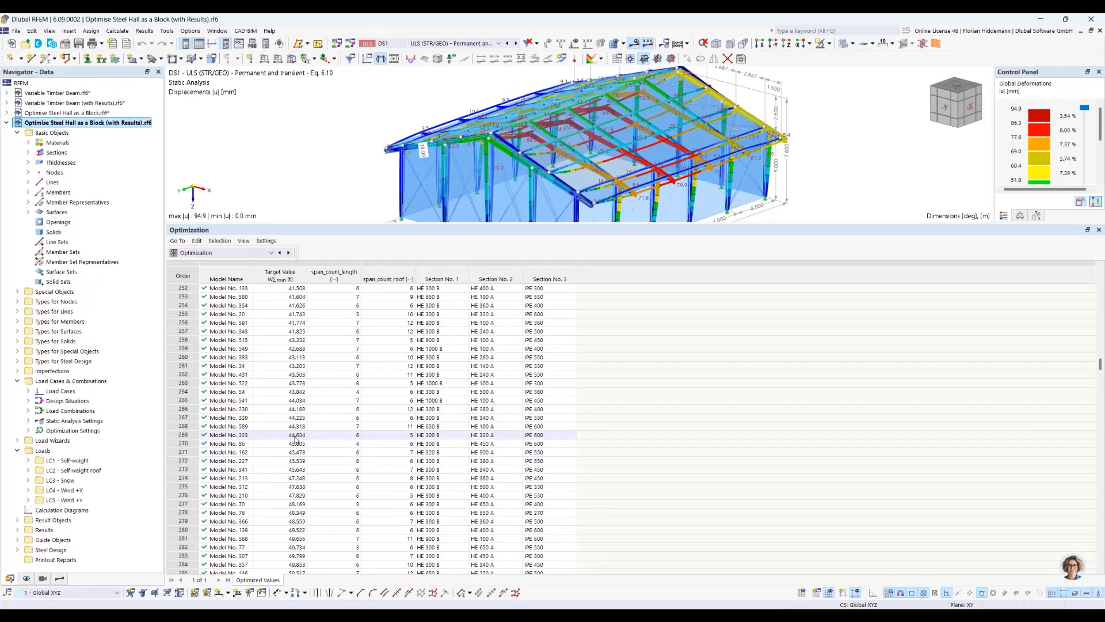
scroll(293, 437, up, 20)
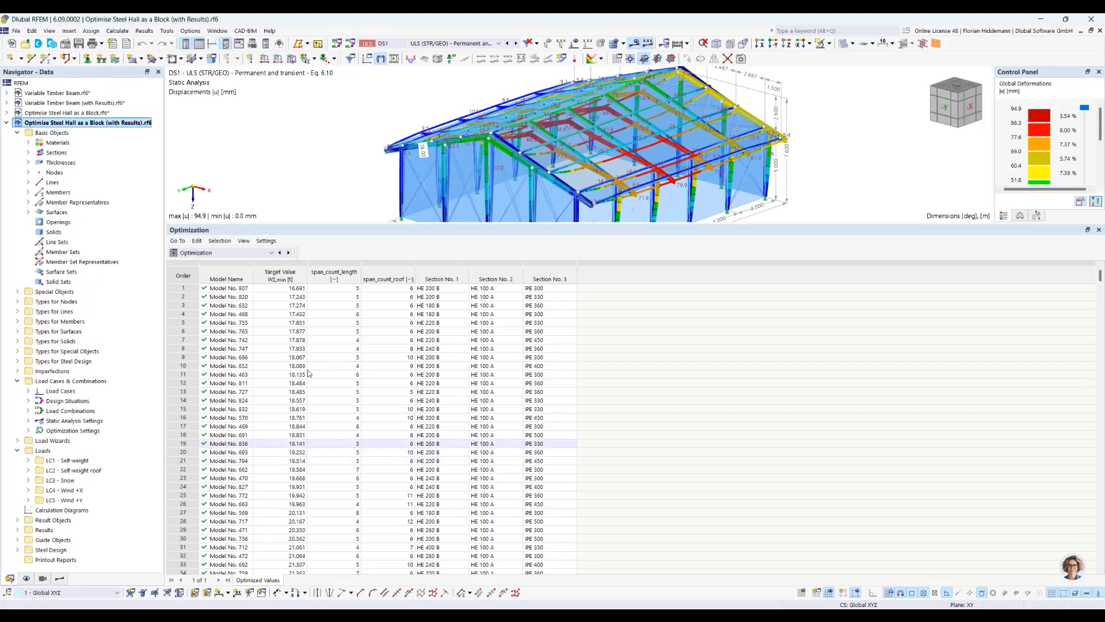
click(282, 287)
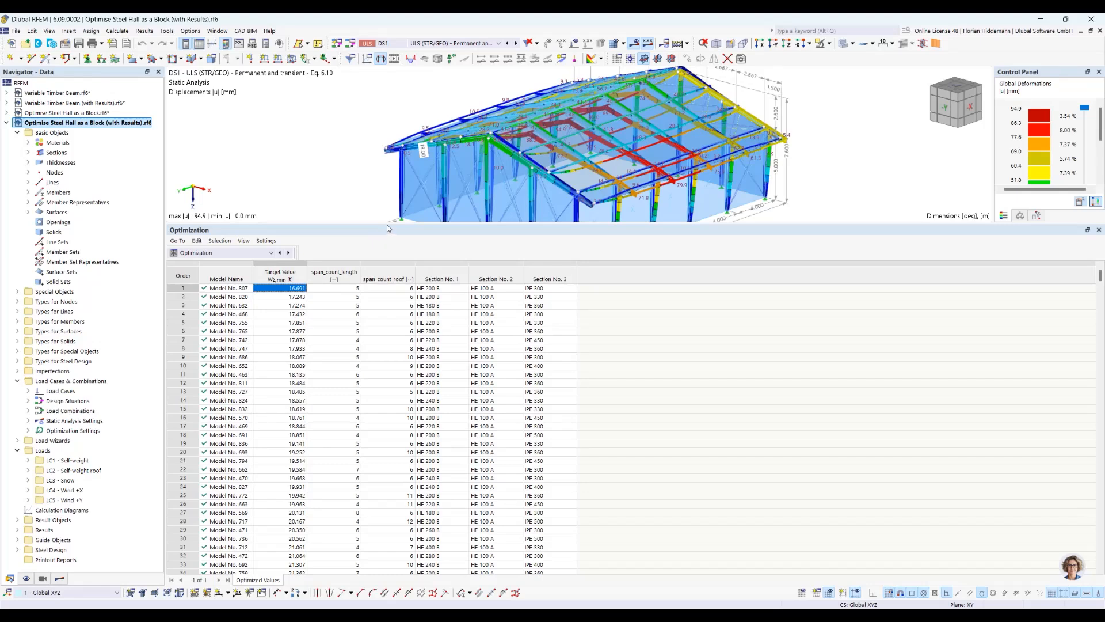
Shrink the results table to enlarge the hall view, and check the available load cases and design situations without changing them
drag(387, 223, 380, 403)
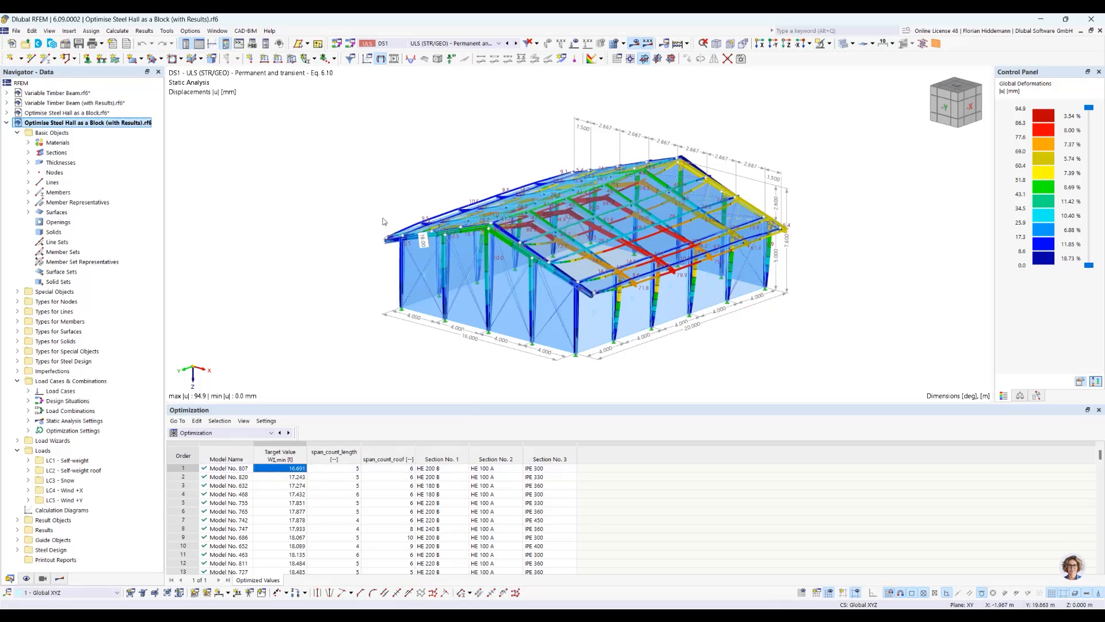
click(428, 45)
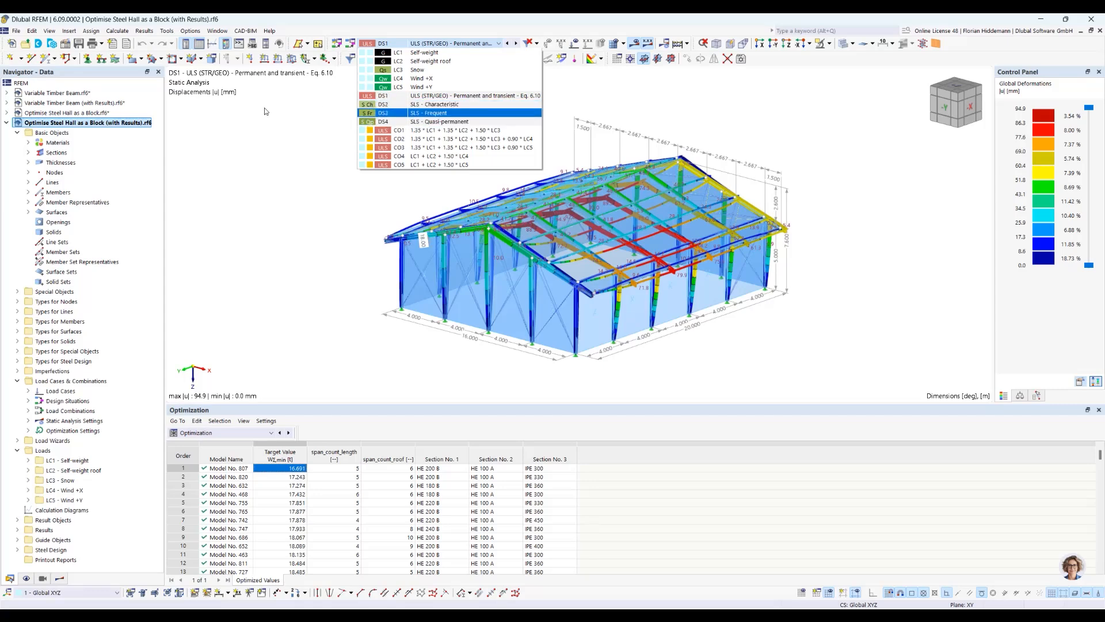
click(296, 126)
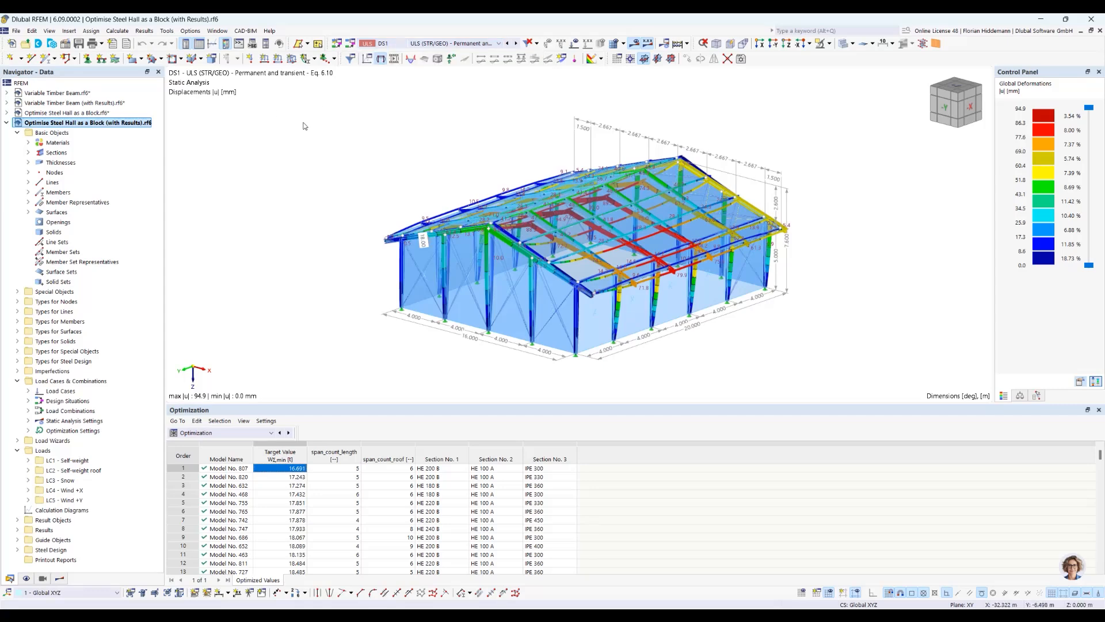
click(351, 44)
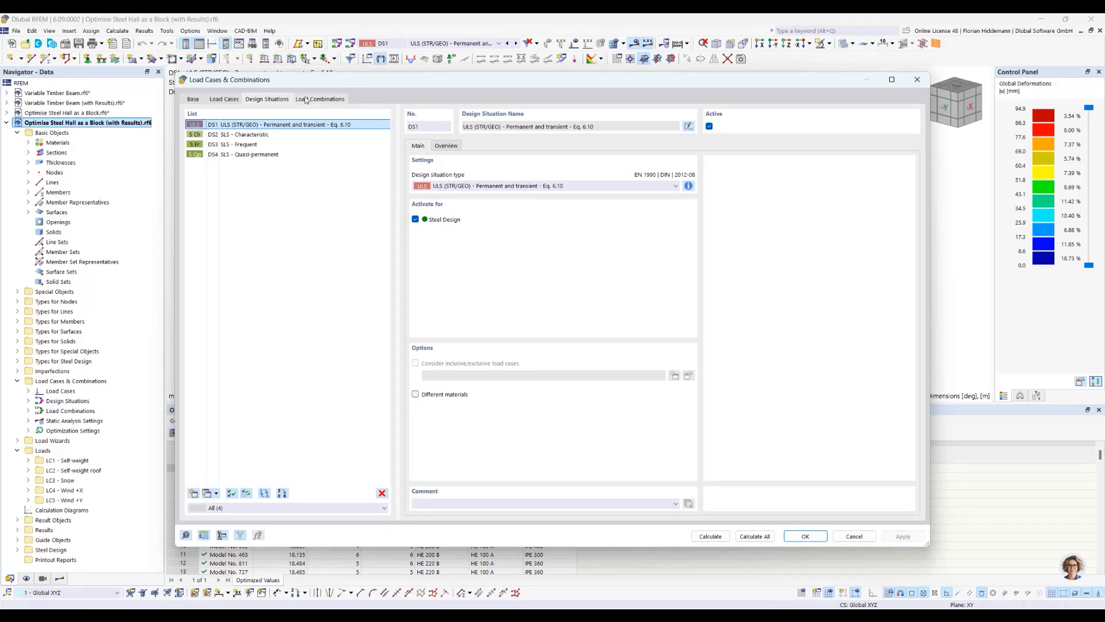
click(854, 536)
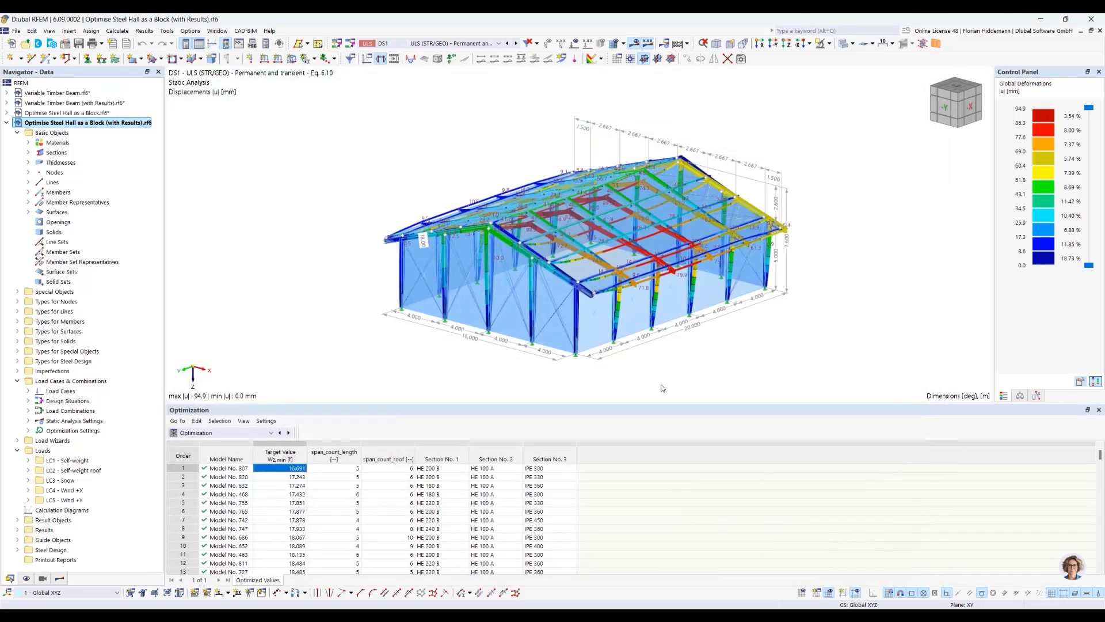
scroll(651, 255, up, 2)
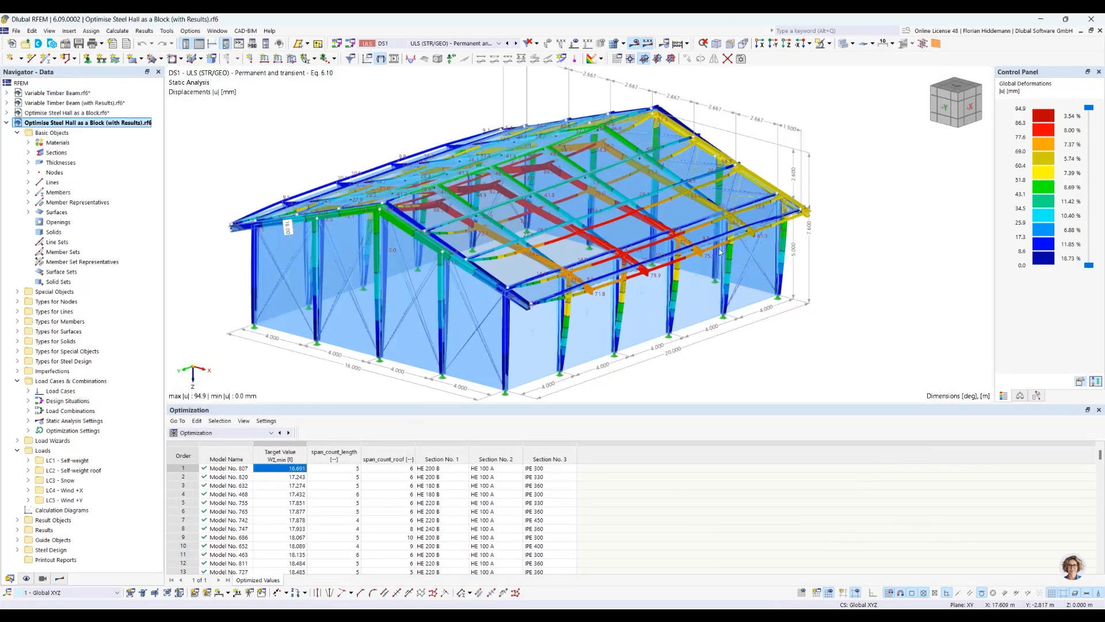
Examine the Calculation in Cloud settings and available virtual machines, briefly viewing the webinar page in the browser, and close without sending the model
click(125, 32)
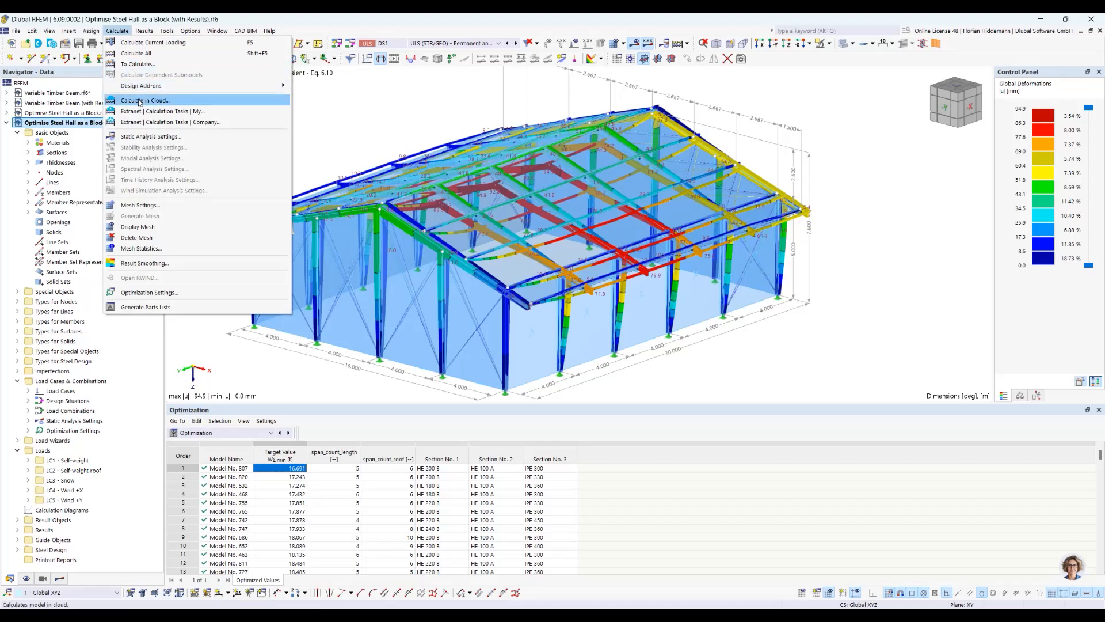
click(150, 101)
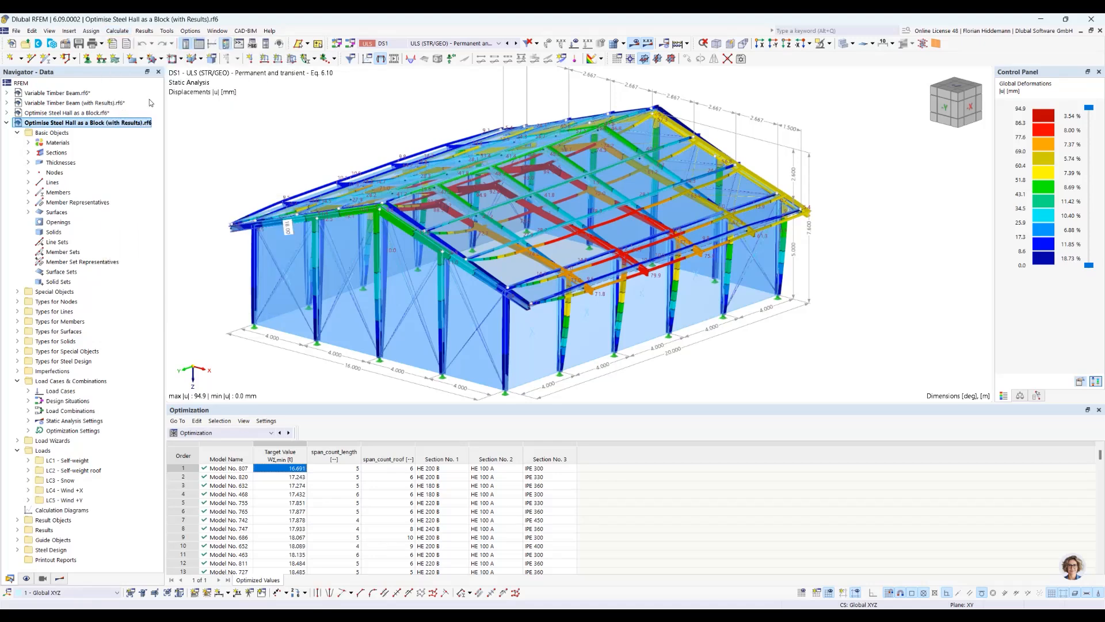
drag(374, 131, 383, 181)
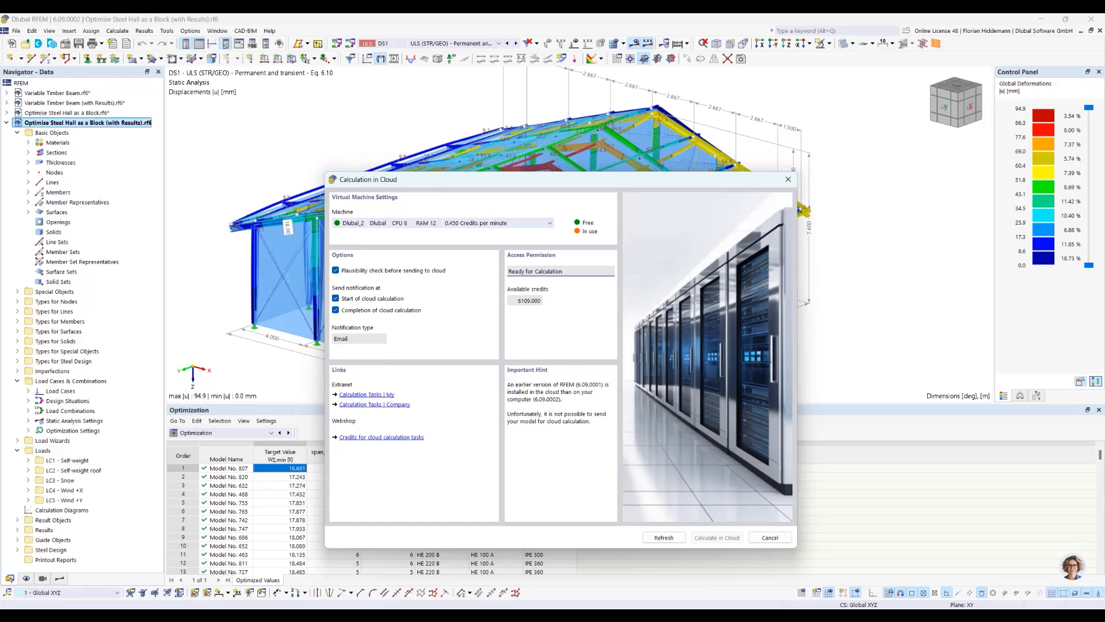
click(258, 614)
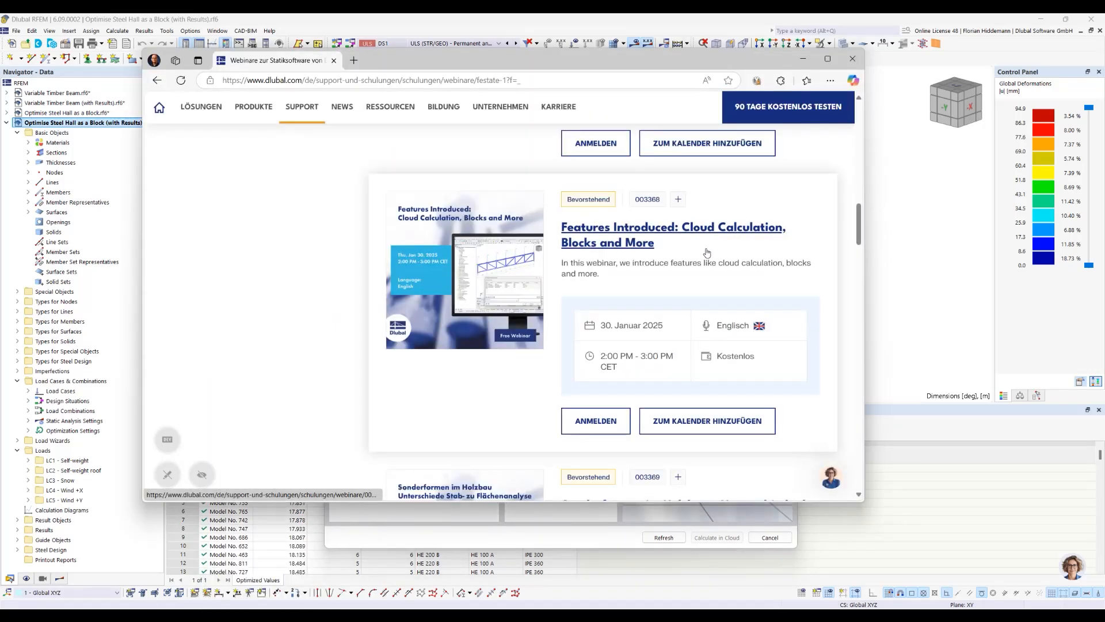
click(803, 58)
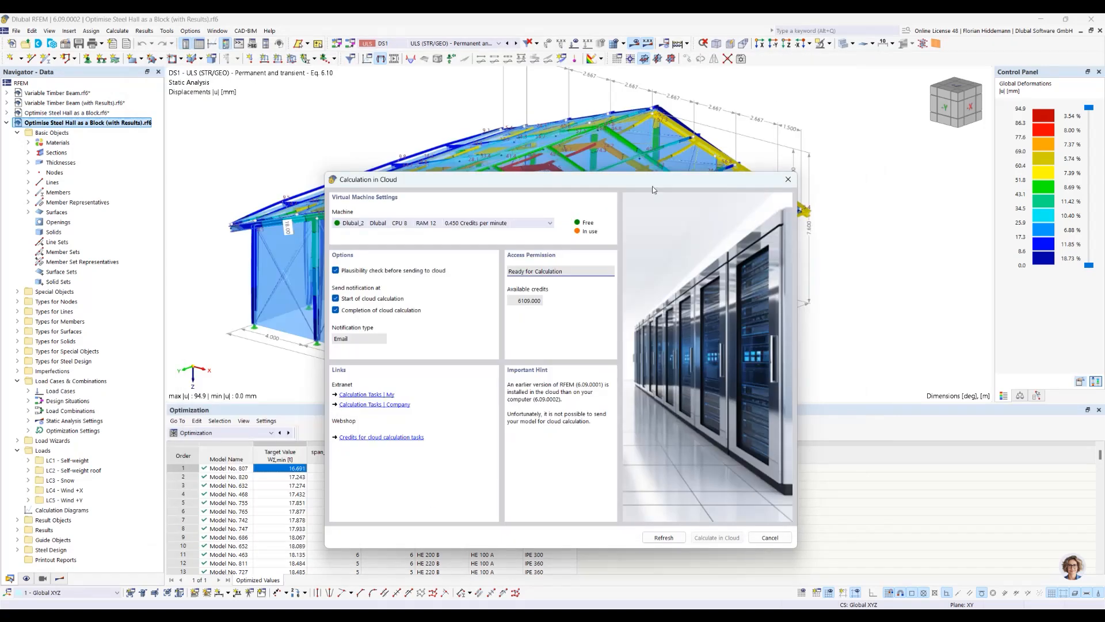
click(477, 226)
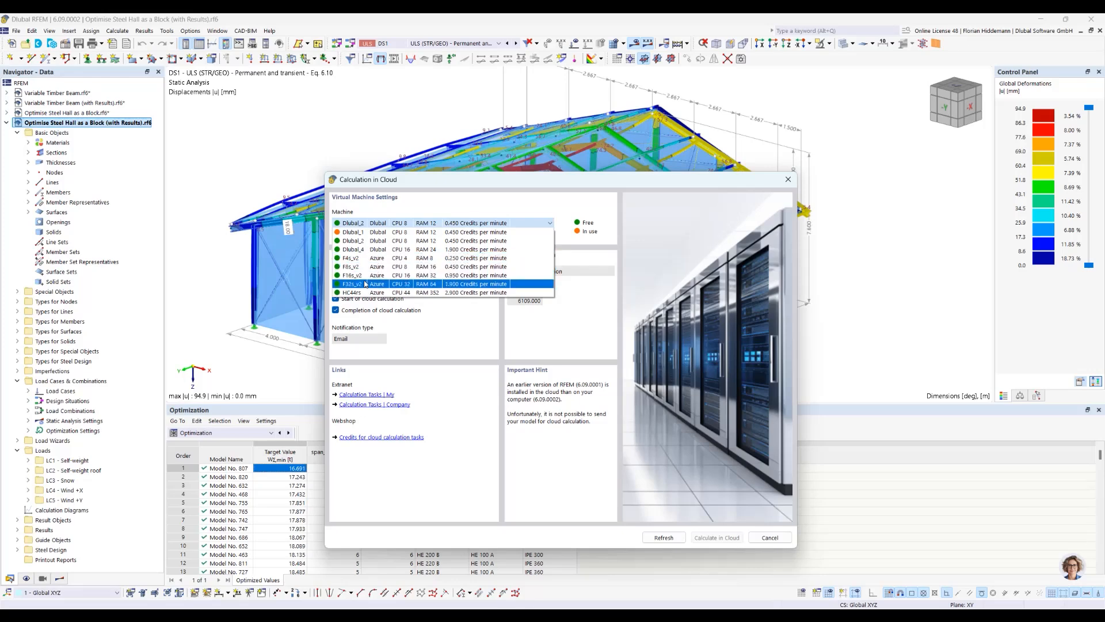
click(759, 538)
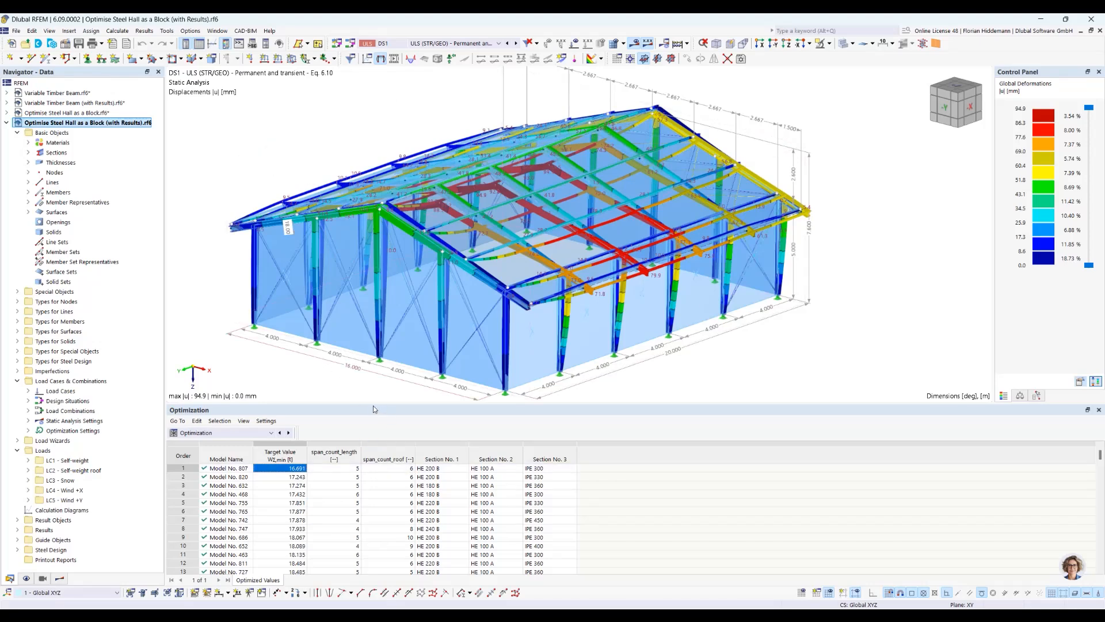
Enlarge the results table slightly, select Model No. 807, and display the Steel Design results for the hall
drag(372, 404, 372, 375)
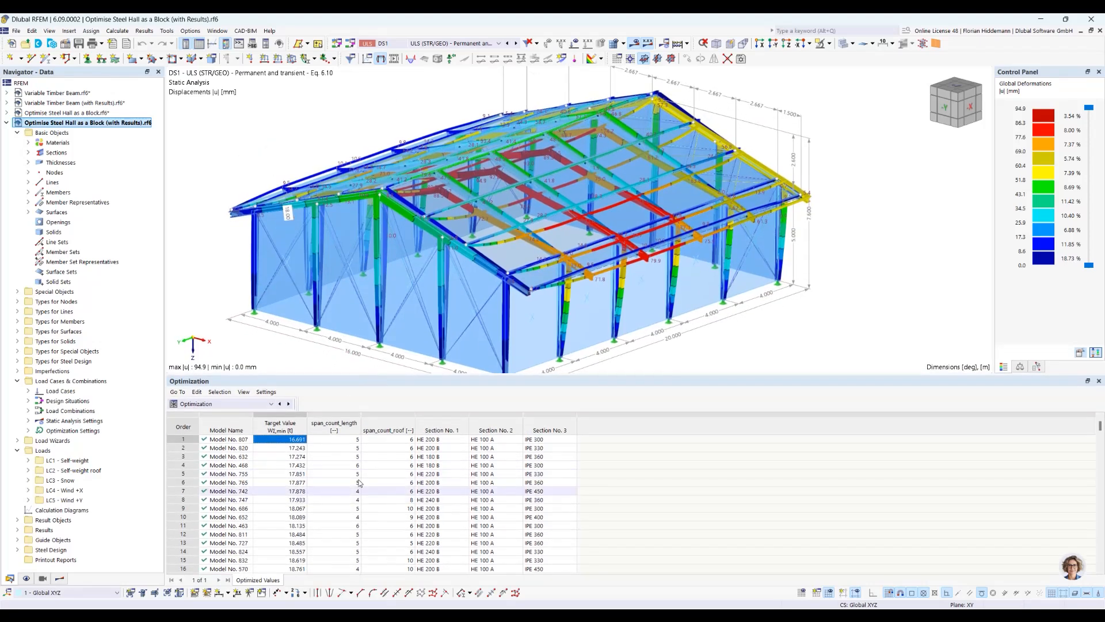
click(242, 440)
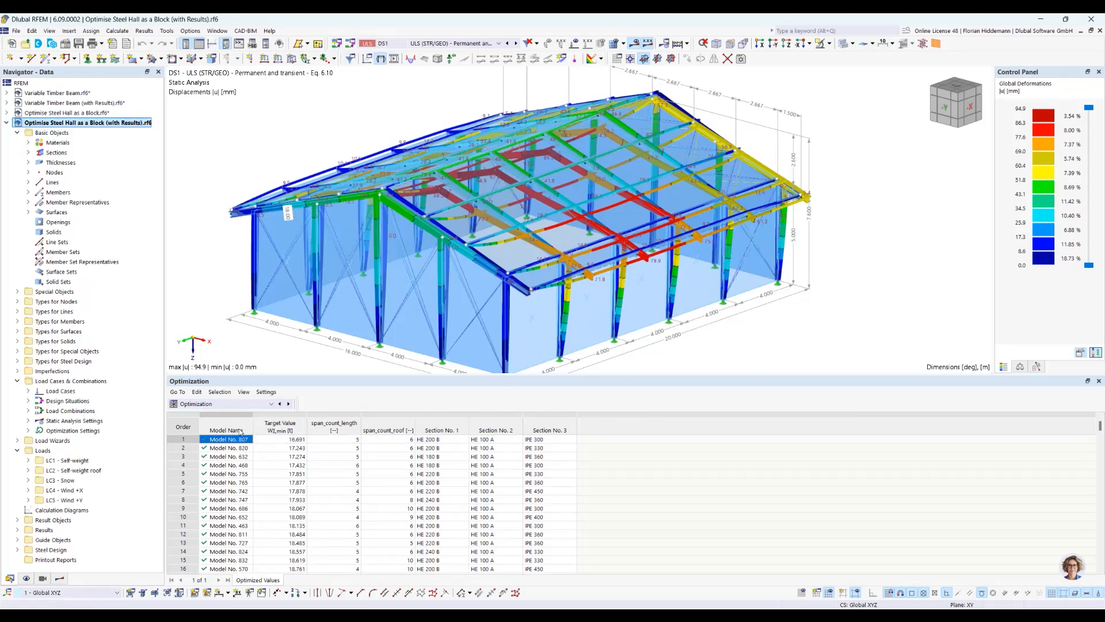
click(209, 404)
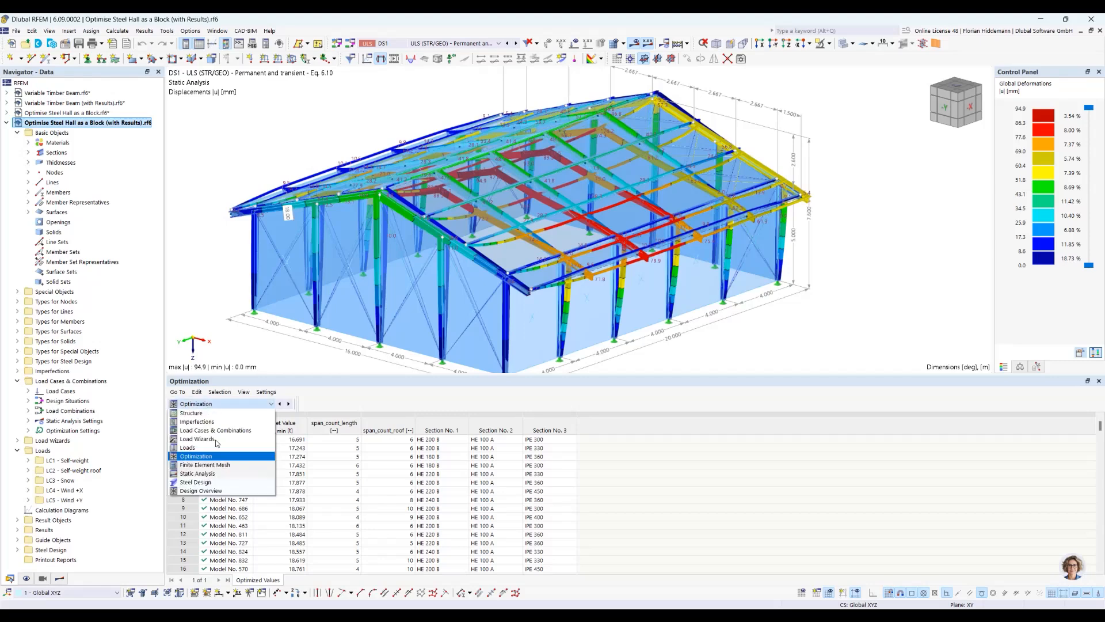
click(219, 483)
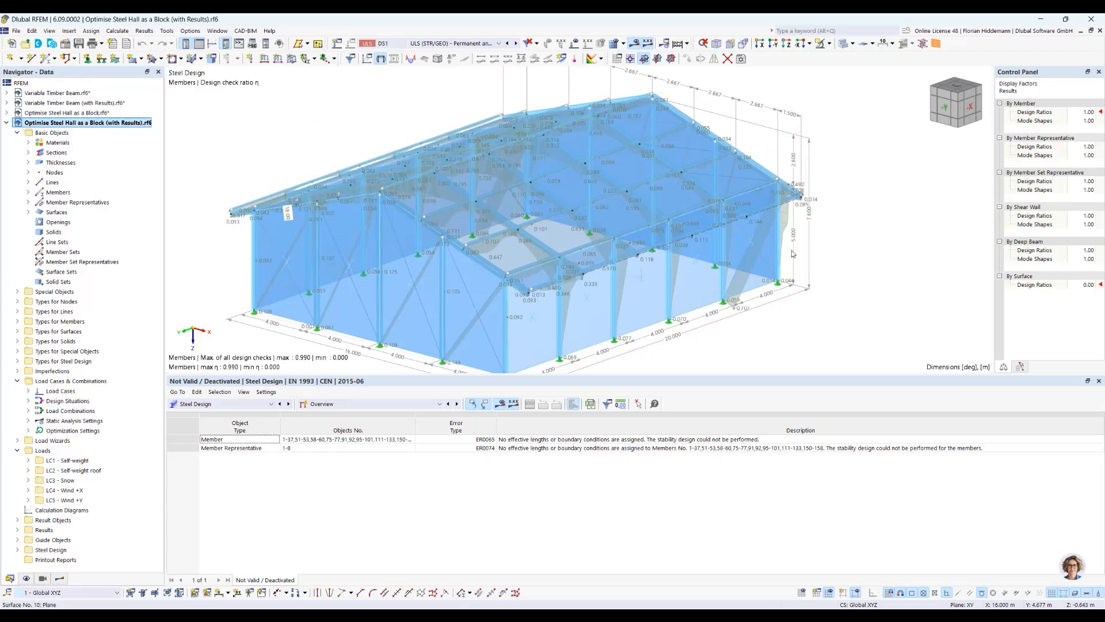
mouse_move(856, 284)
ctrl+middle_down()
mouse_move(740, 276)
mouse_move(871, 299)
ctrl+middle_up()
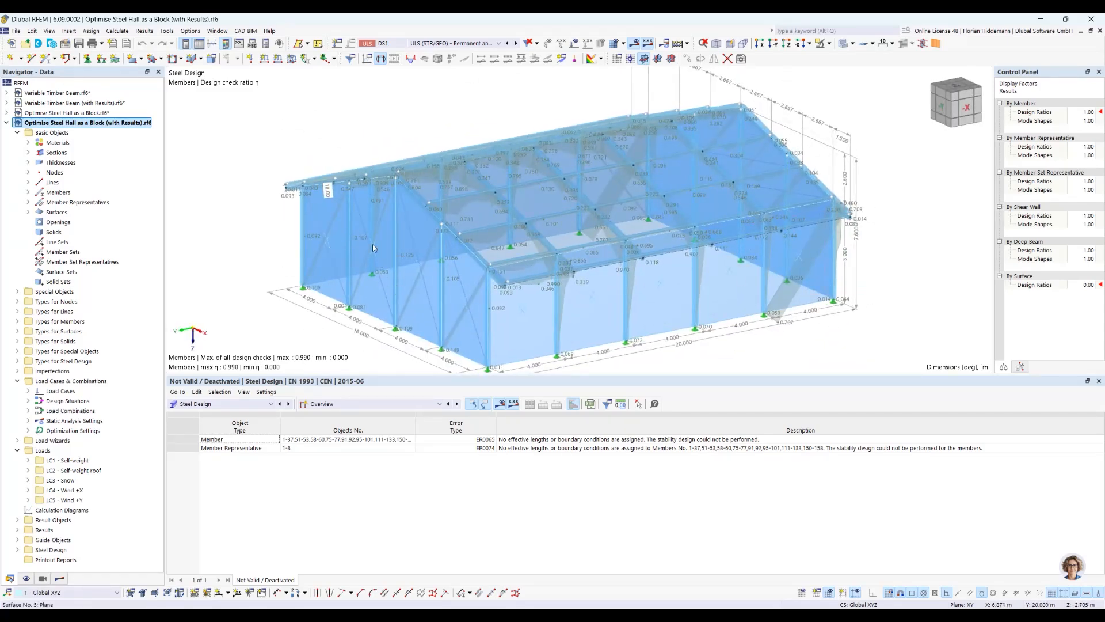
mouse_move(419, 247)
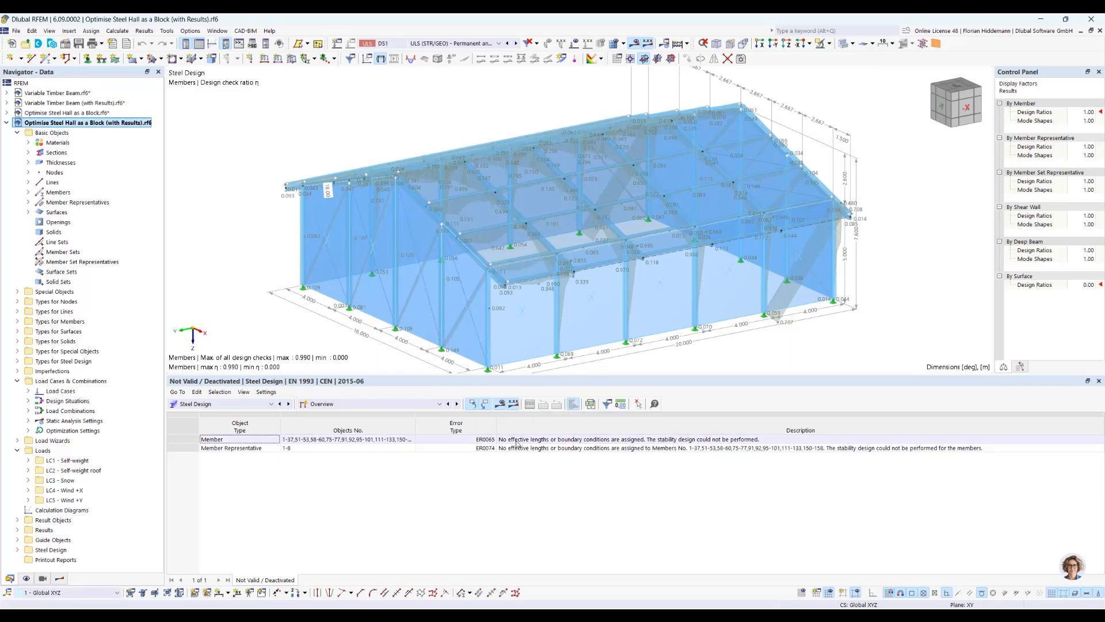
Show the Steel Design governing results by governing loading and enlarge the table to fit all load combinations
click(322, 404)
click(337, 449)
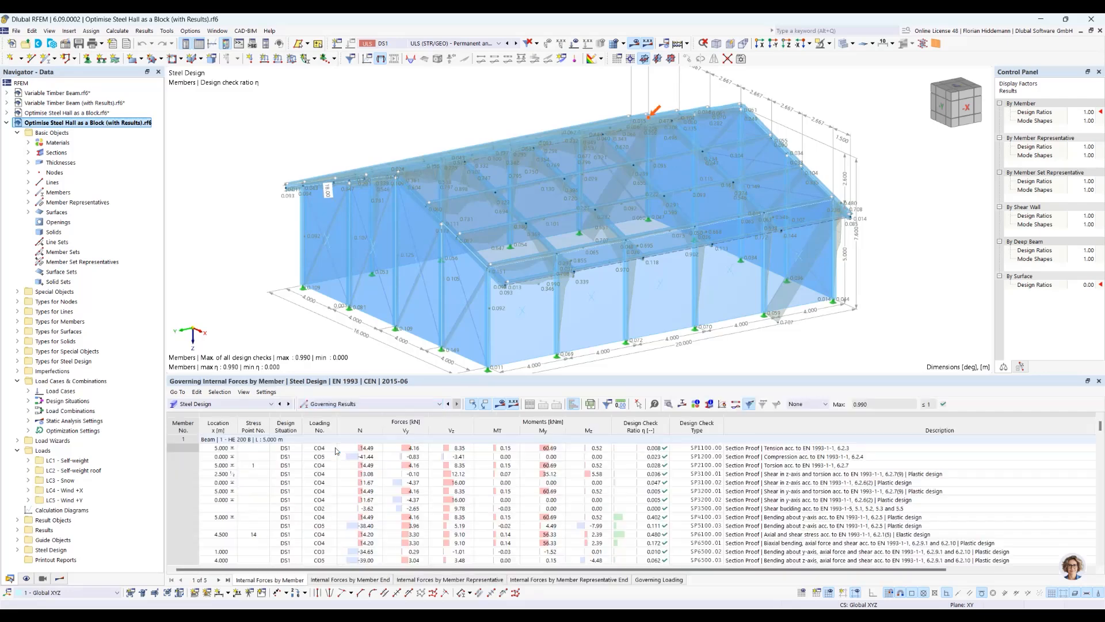
click(657, 580)
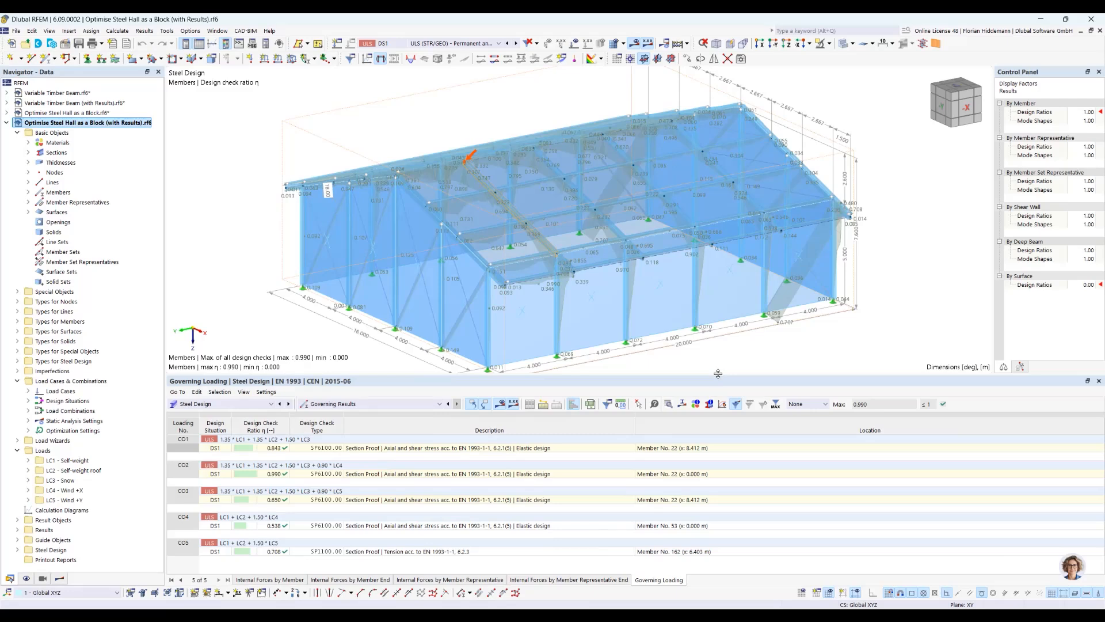
drag(723, 373, 723, 360)
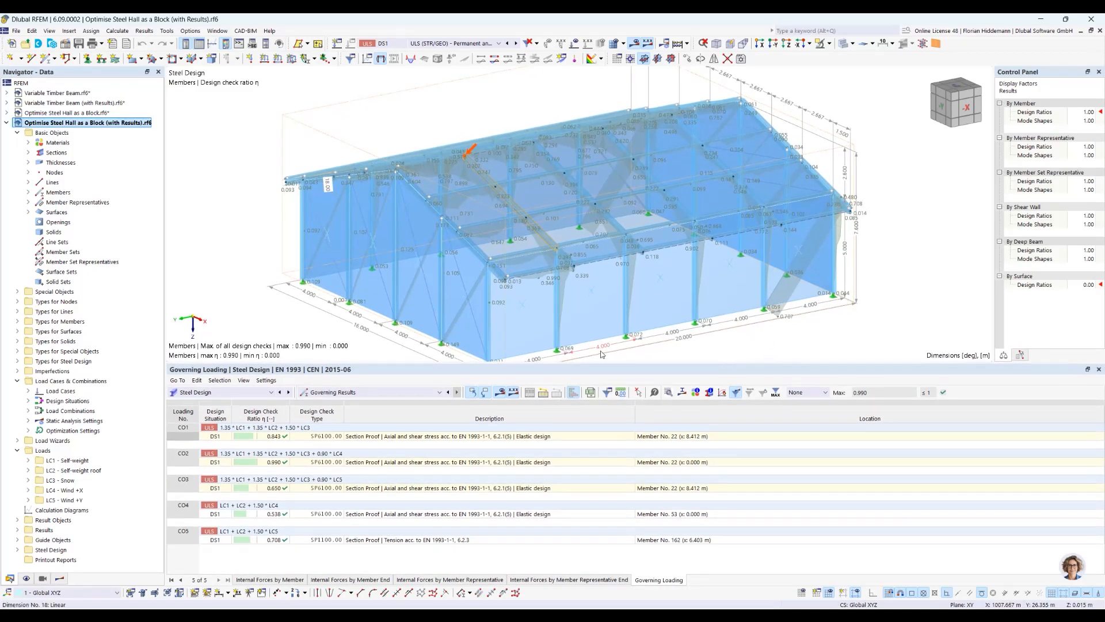
Select the axial and shear stress check under CO2 and inspect its governing location on the hall model
click(198, 398)
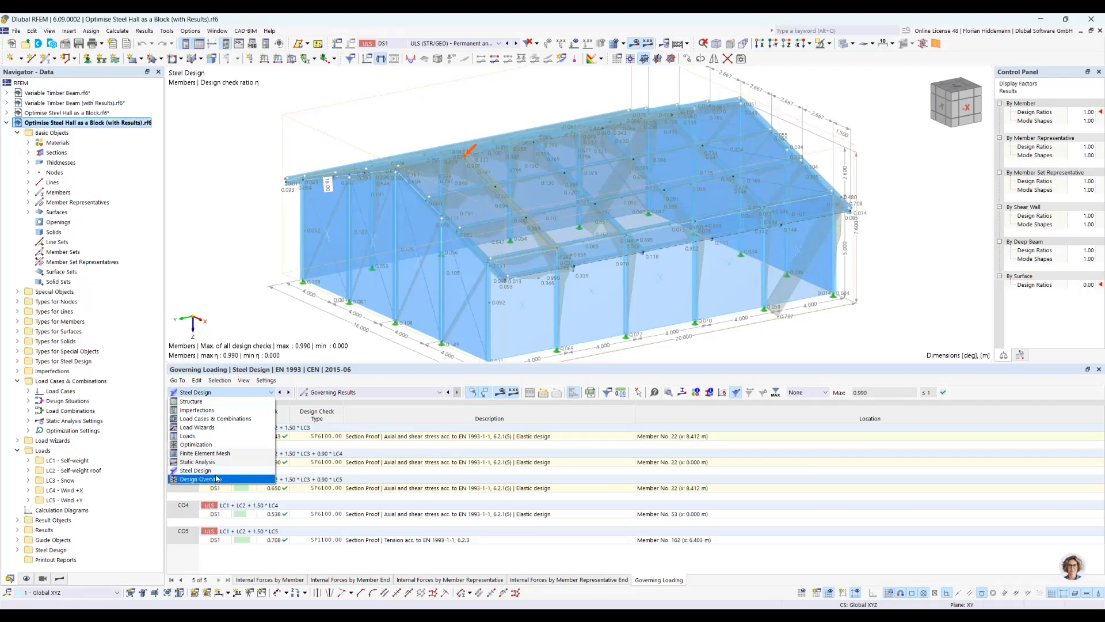
click(238, 301)
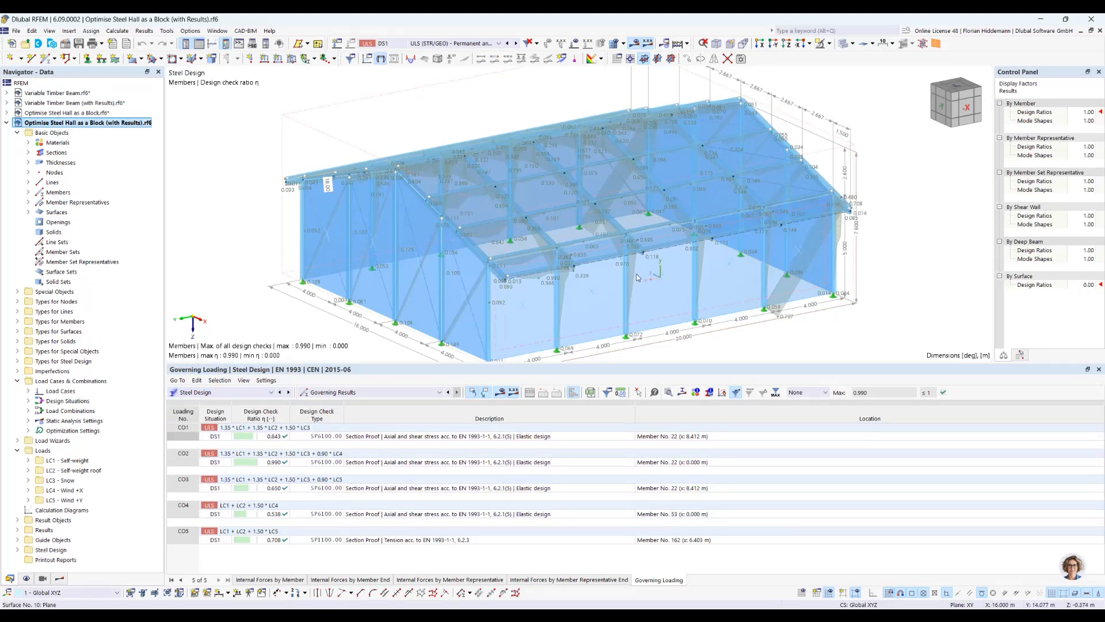
click(352, 464)
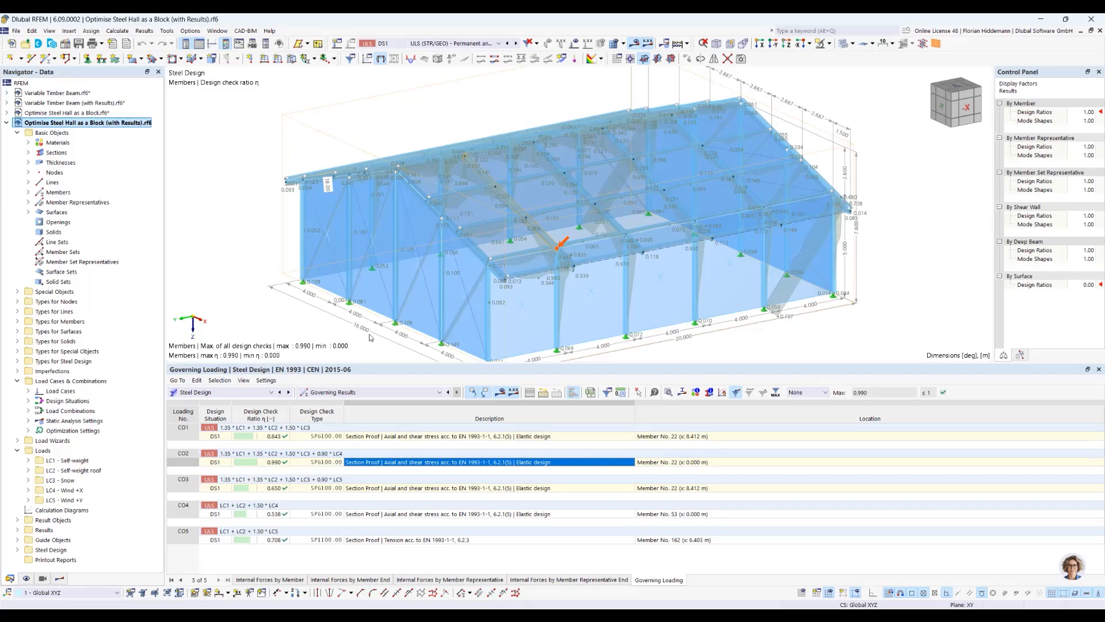
ctrl+middle_drag(377, 263, 434, 232)
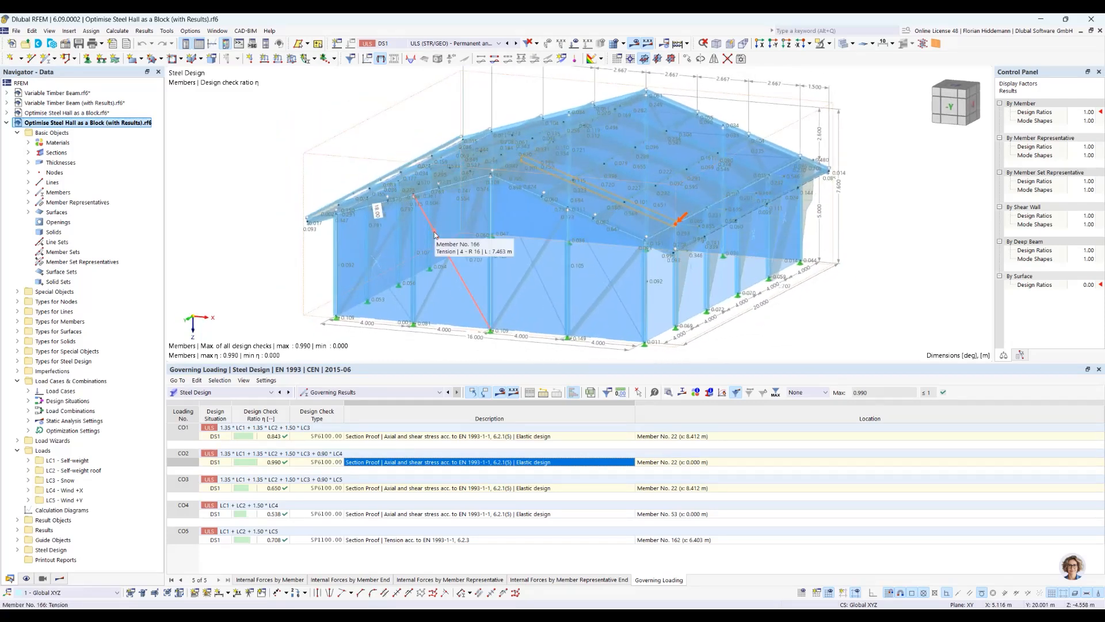